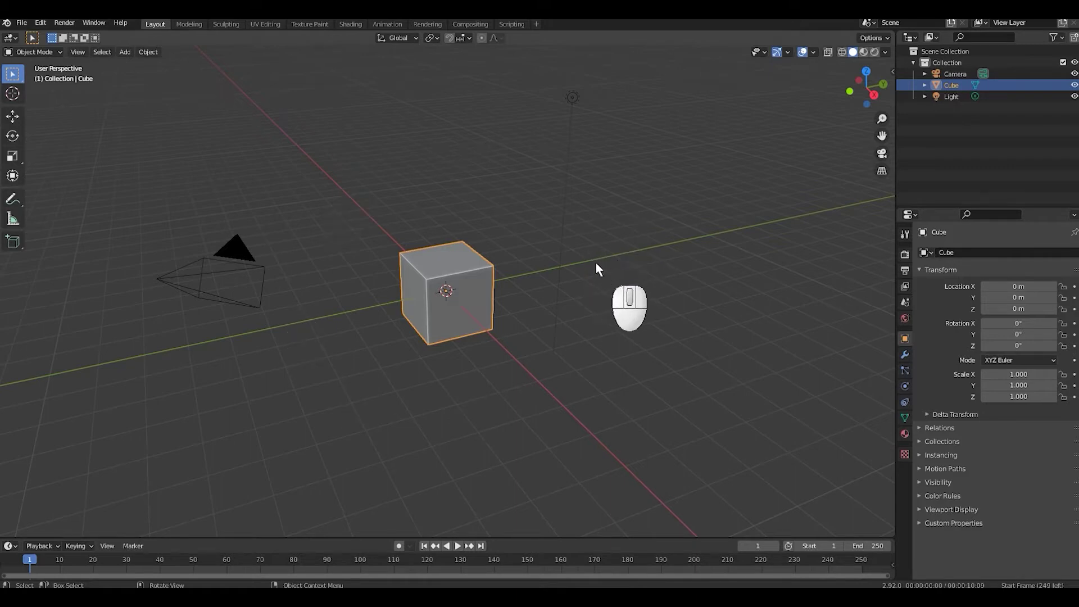
{"action": "middle_click_drag", "start_coordinate": [569, 288], "coordinate": [581, 164]}
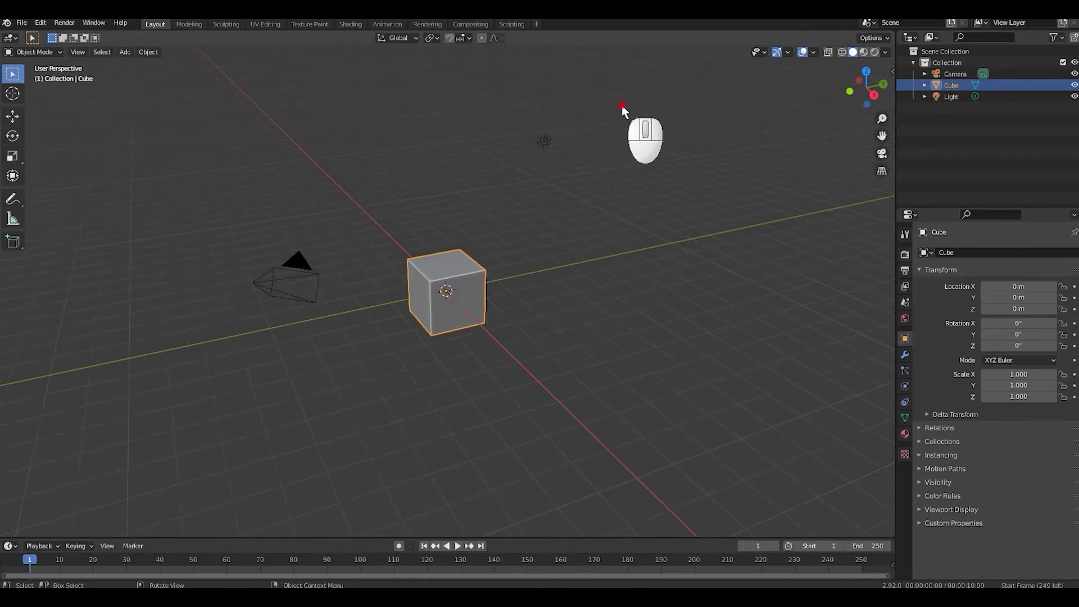
{"action": "left_click_drag", "start_coordinate": [622, 103], "coordinate": [225, 390]}
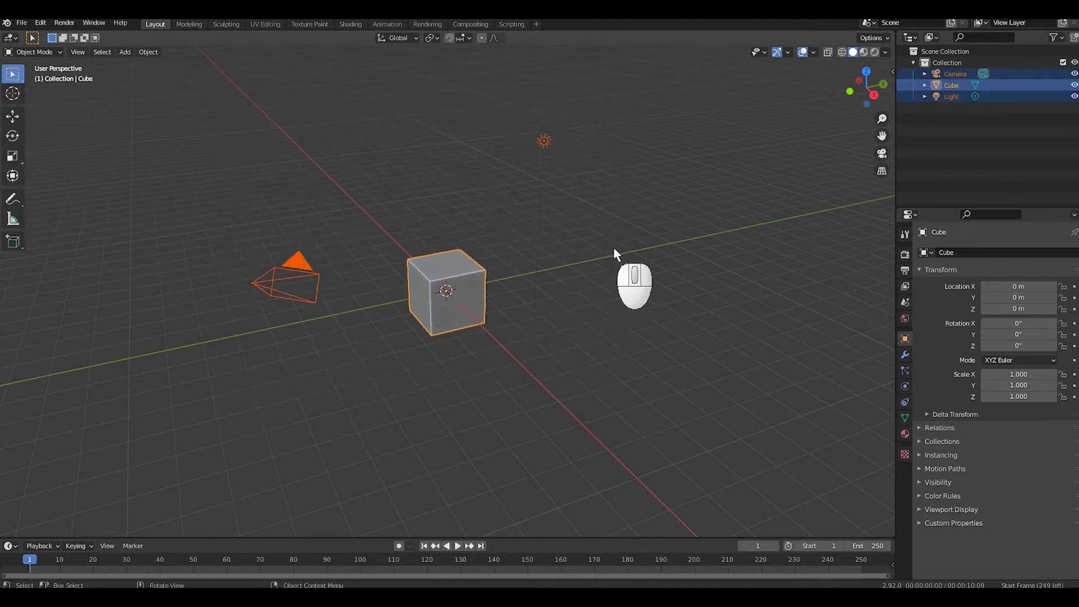
{"action": "key", "text": "x"}
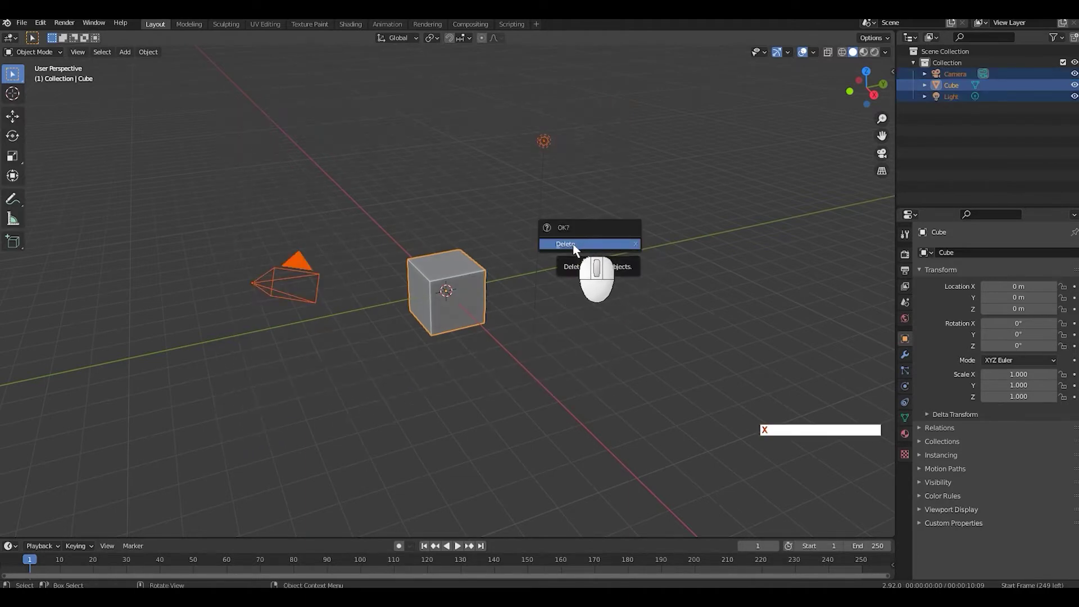
{"action": "key", "text": "Escape"}
{"action": "left_click", "coordinate": [610, 251]}
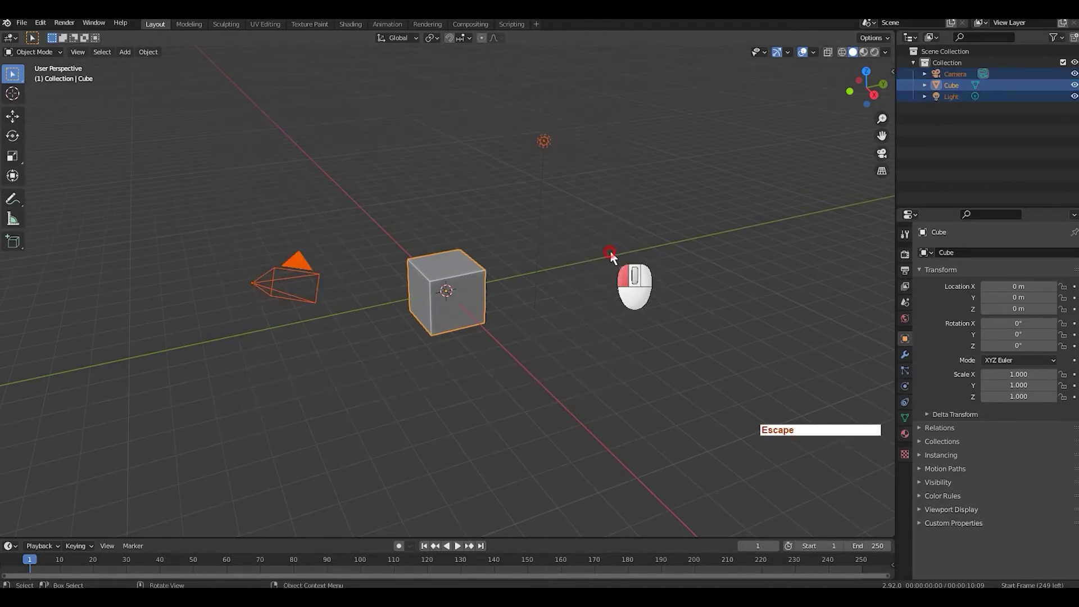
{"action": "key", "text": "a"}
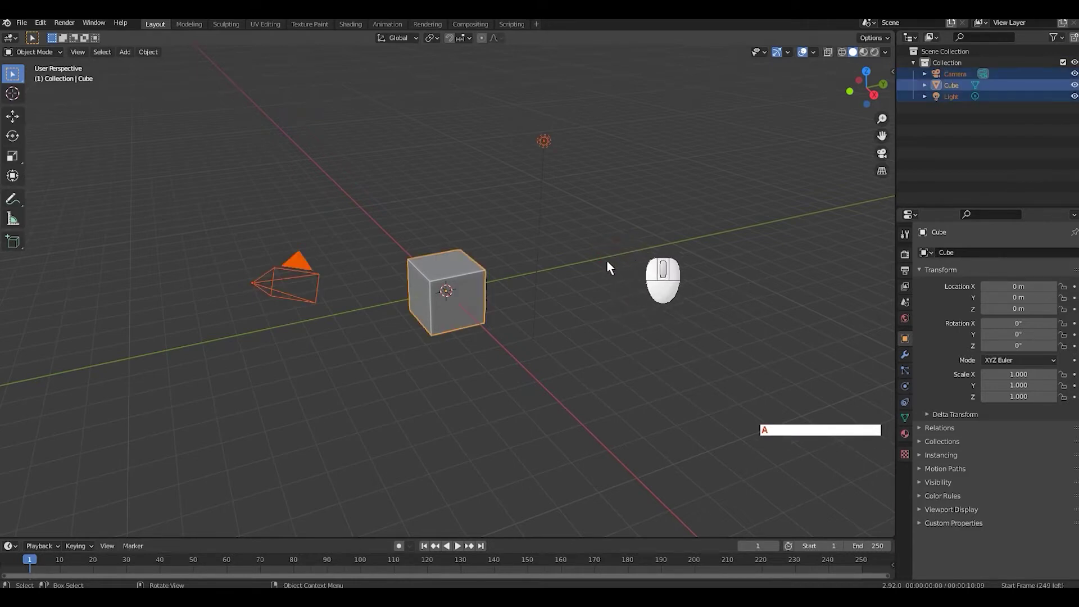
{"action": "key", "text": "x"}
{"action": "key", "text": "Escape"}
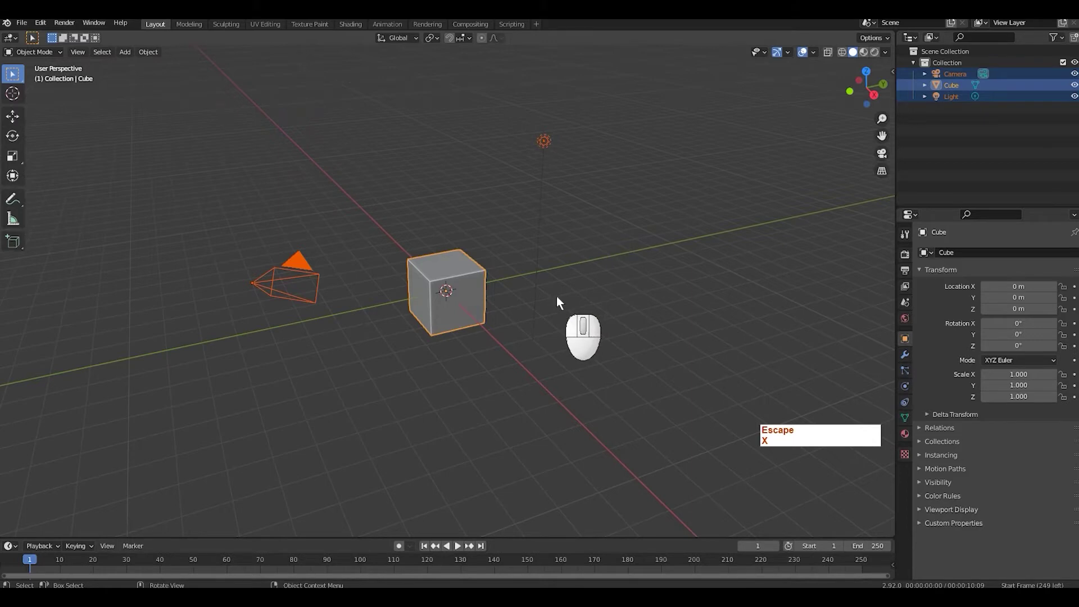
Examine the default cube, camera and light from several angles, selecting each object in turn
{"action": "left_click", "coordinate": [466, 290]}
{"action": "middle_click_drag", "start_coordinate": [466, 289], "coordinate": [522, 281]}
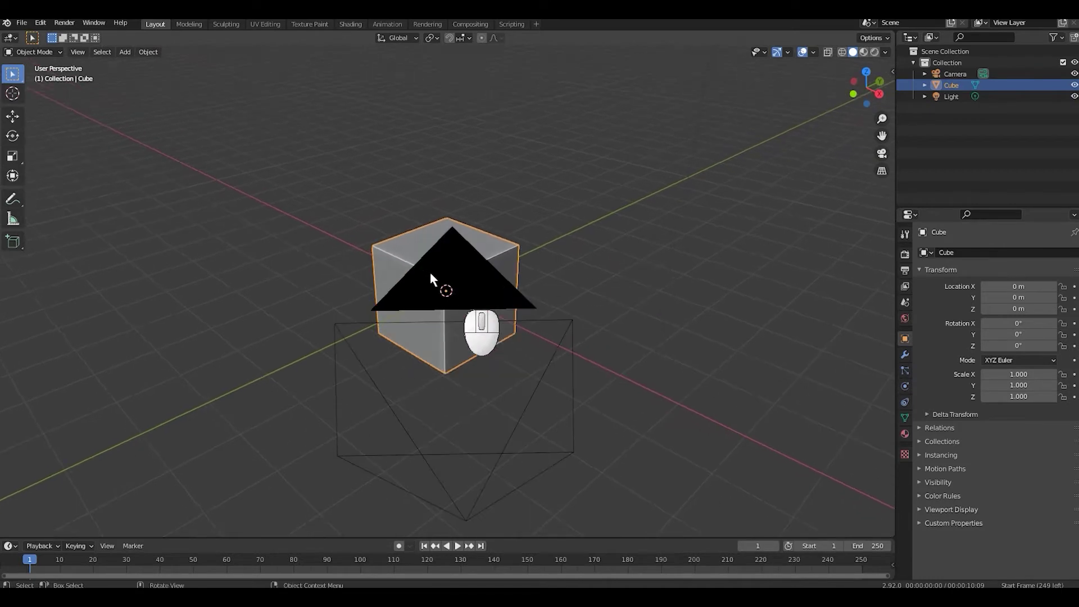
{"action": "left_click", "coordinate": [447, 278]}
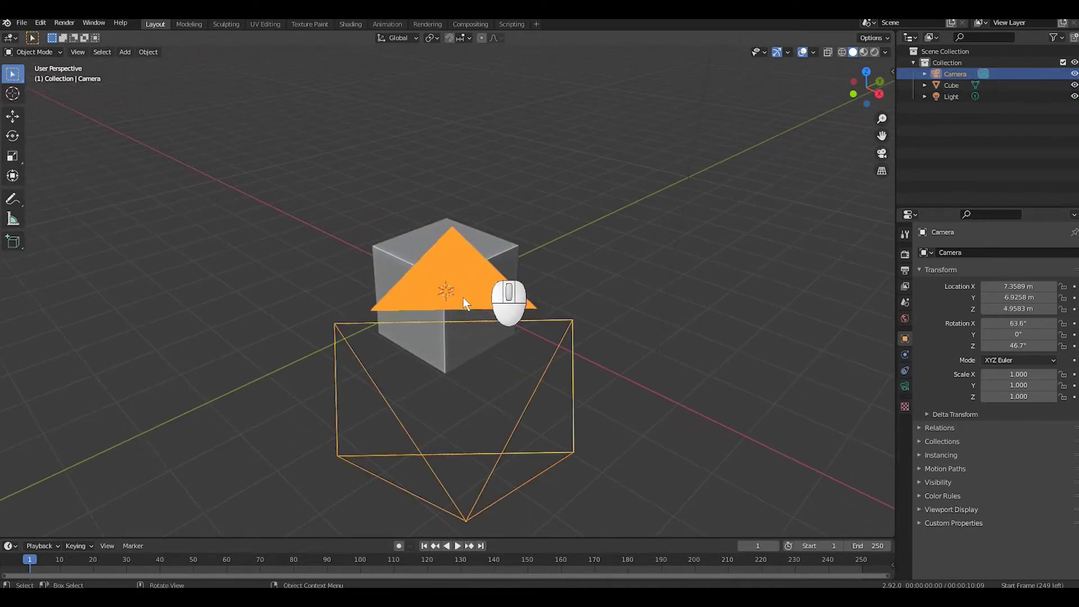
{"action": "left_click", "coordinate": [487, 266]}
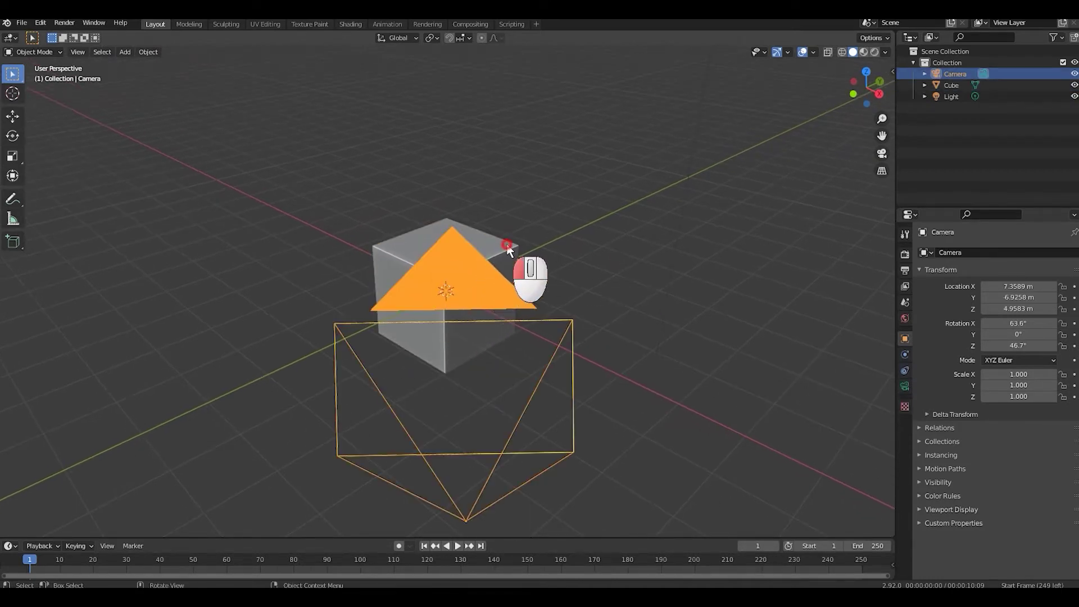
{"action": "scroll", "coordinate": [612, 245], "scroll_direction": "down", "scroll_amount": 4}
{"action": "middle_click_drag", "start_coordinate": [612, 245], "coordinate": [569, 255]}
{"action": "scroll", "coordinate": [569, 259], "scroll_direction": "up", "scroll_amount": 4}
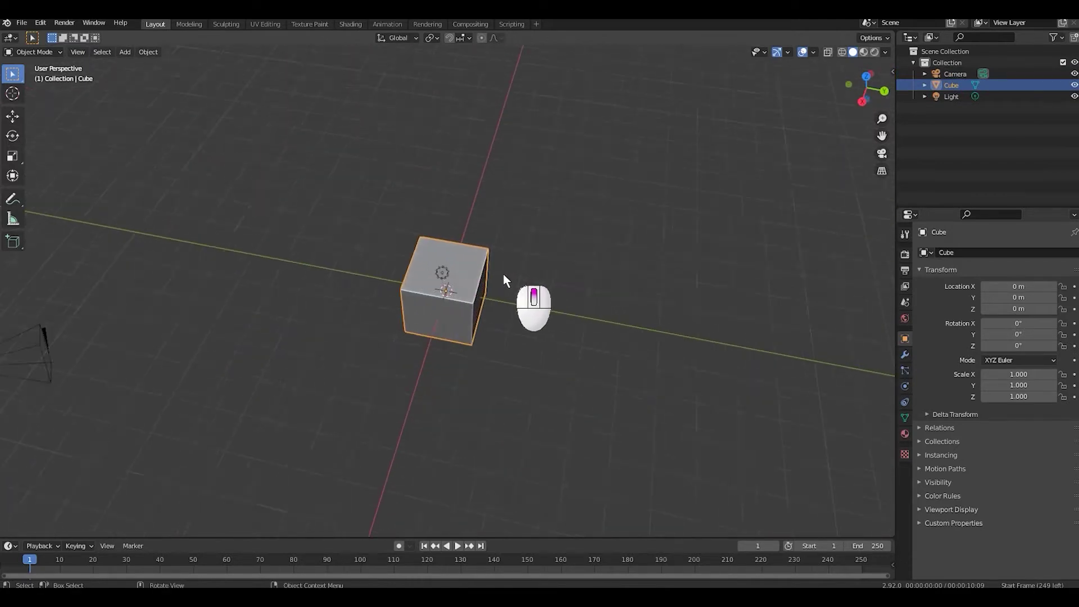
{"action": "left_click", "coordinate": [442, 264]}
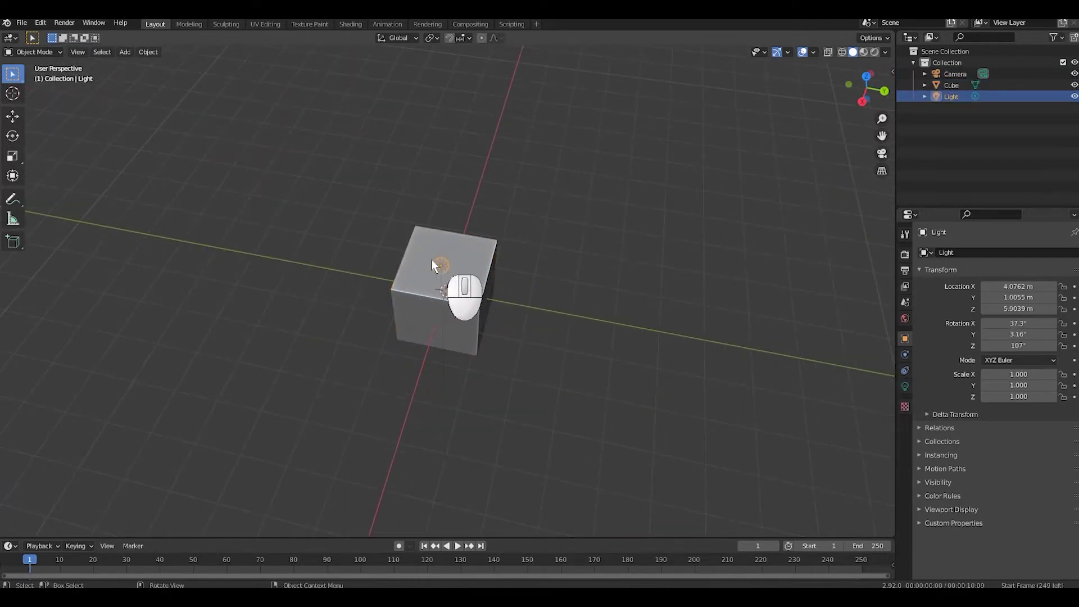
{"action": "scroll", "coordinate": [441, 269], "scroll_direction": "down", "scroll_amount": 3}
{"action": "middle_click_drag", "start_coordinate": [444, 271], "coordinate": [501, 256]}
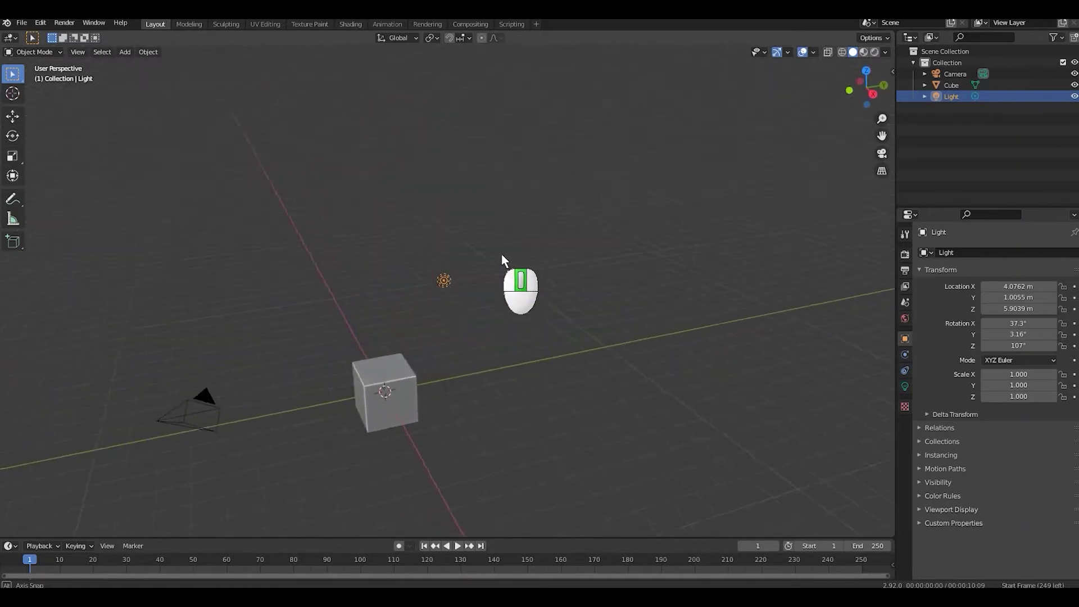
{"action": "middle_click_drag", "start_coordinate": [490, 368], "coordinate": [572, 281], "text": "shift"}
{"action": "left_click", "coordinate": [471, 292]}
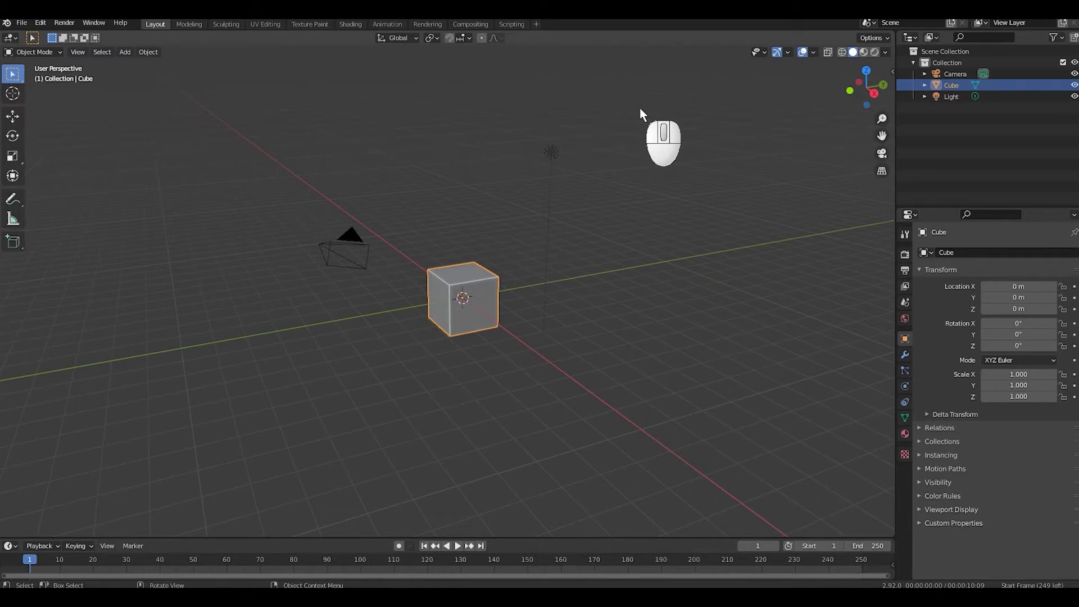
Delete all the default objects from the scene: the cube, the camera and the light
{"action": "key", "text": "a"}
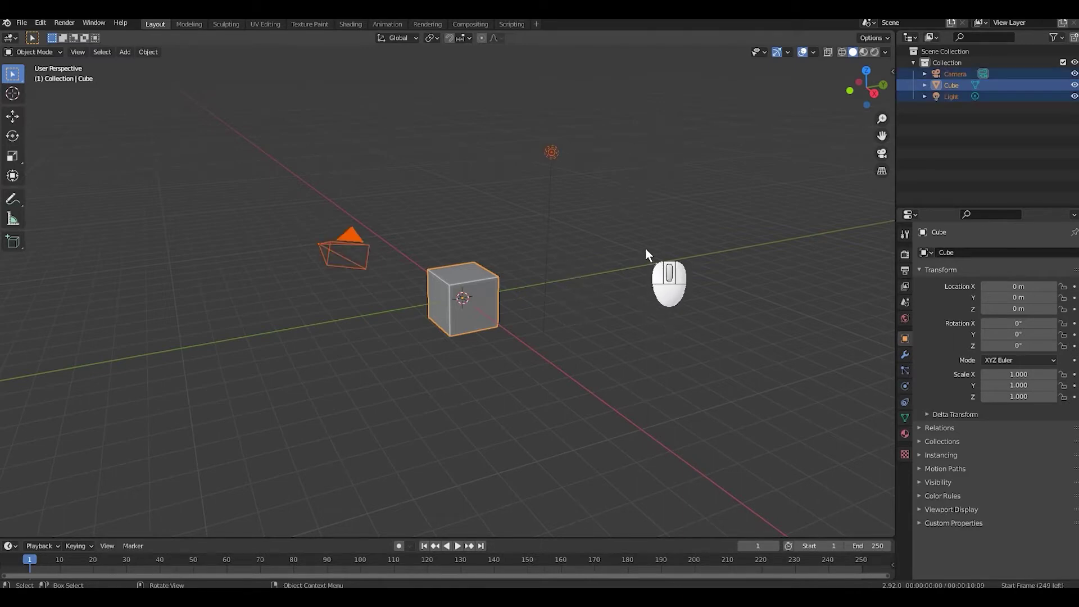
{"action": "key", "text": "x"}
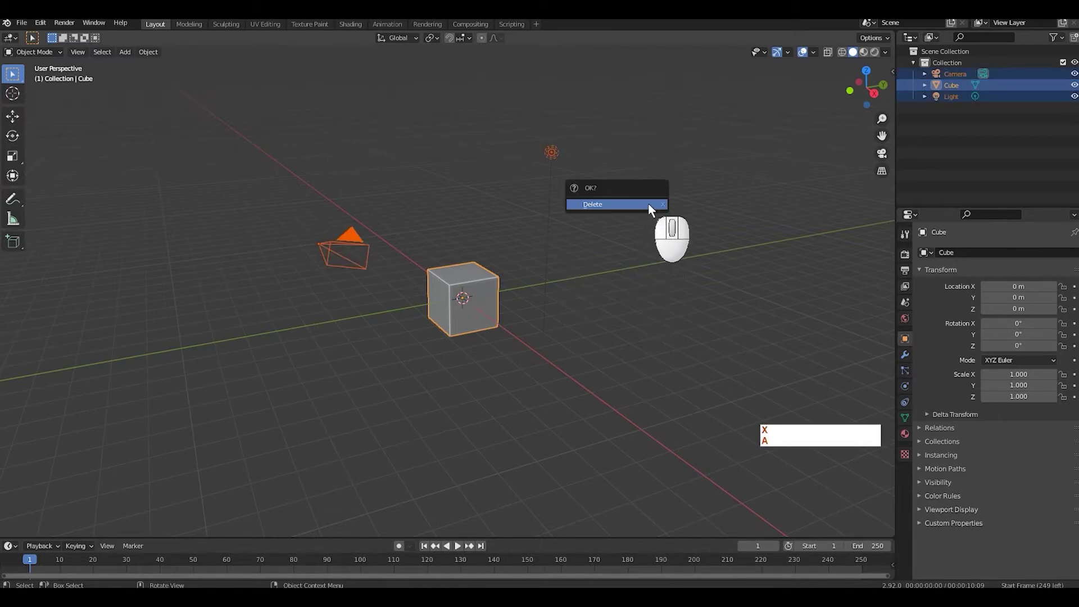
{"action": "left_click", "coordinate": [610, 205]}
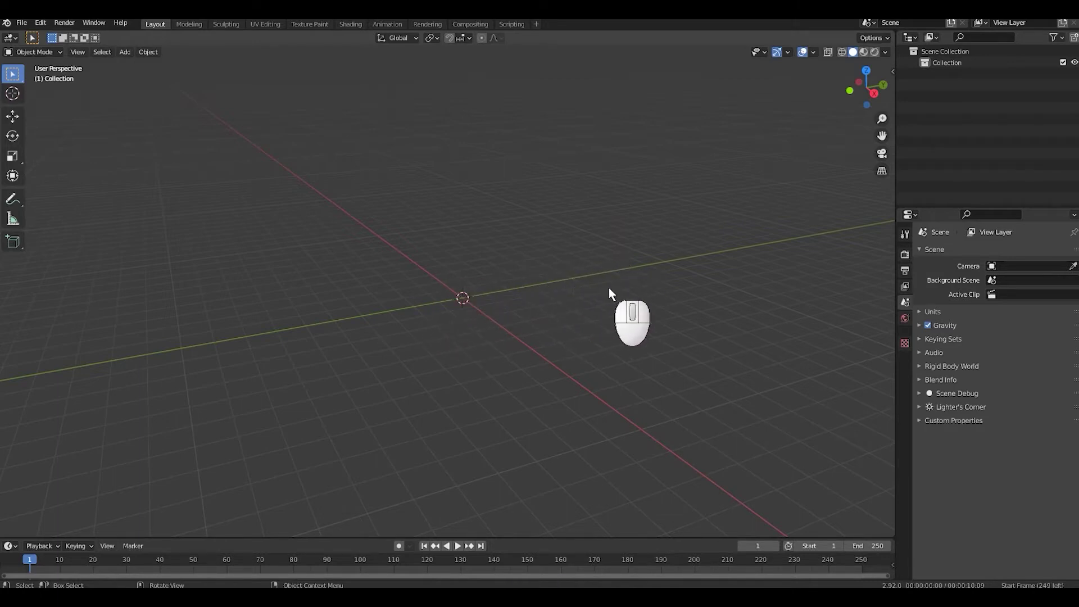
Set the viewport to the front view with orthographic projection instead of perspective
{"action": "key", "text": "KP_1"}
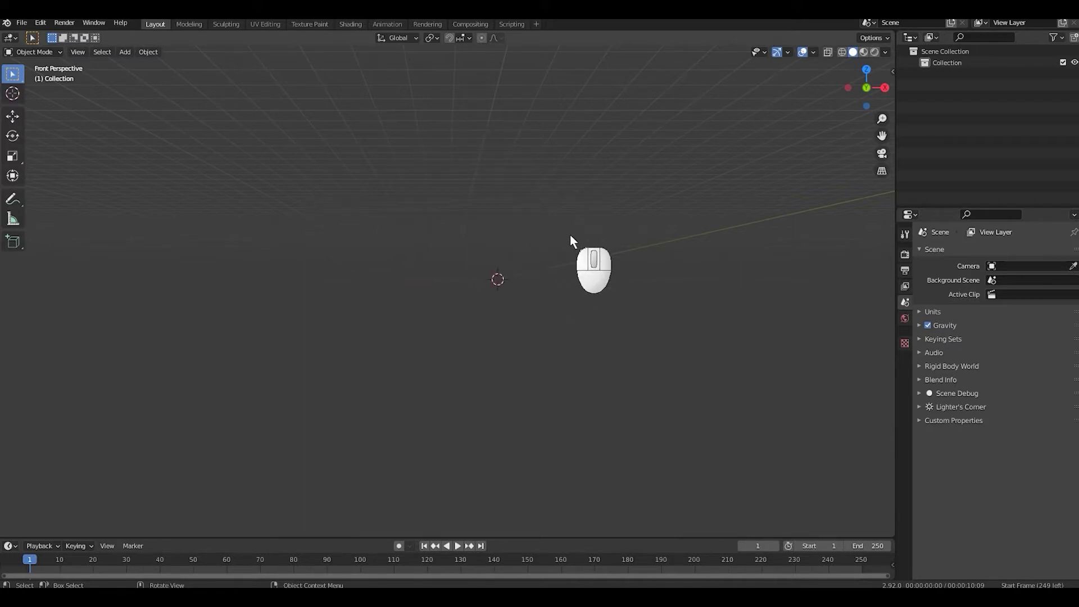
{"action": "key", "text": "KP_5"}
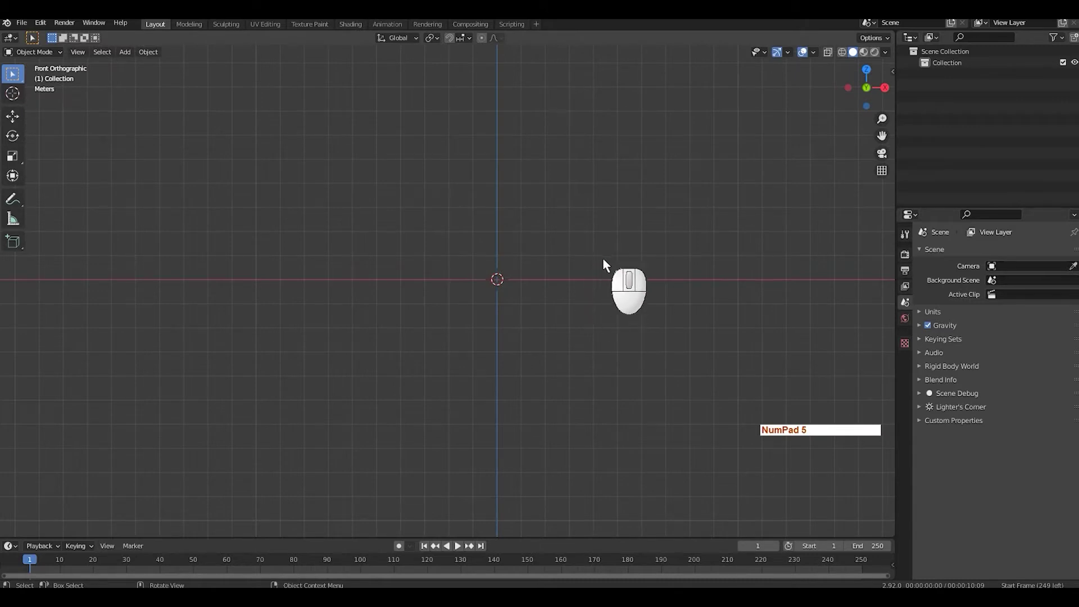
{"action": "left_click", "coordinate": [882, 170]}
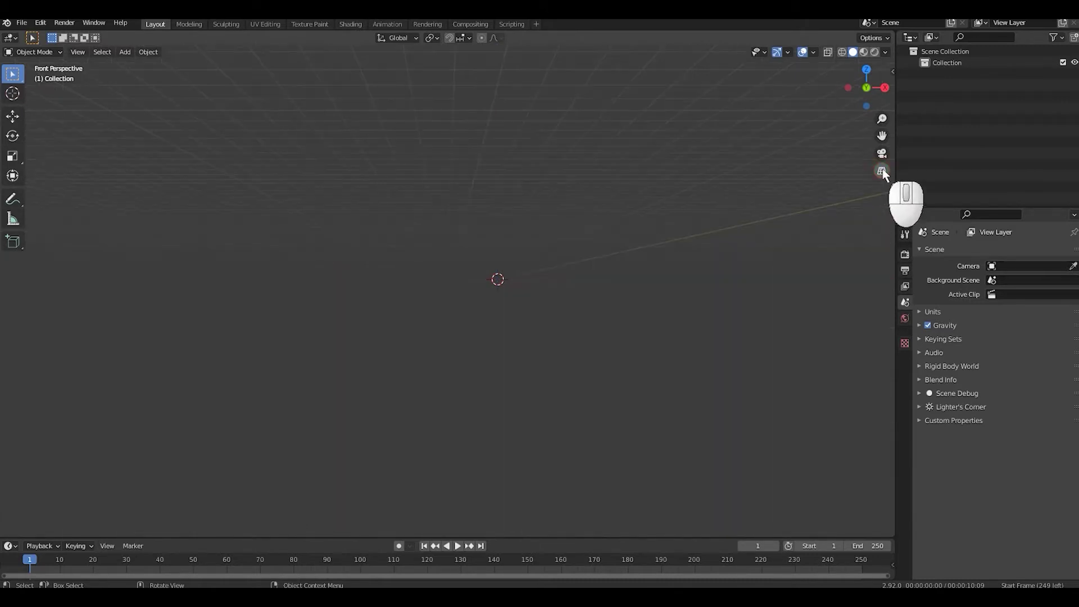
{"action": "left_click", "coordinate": [882, 171]}
{"action": "left_click", "coordinate": [881, 171]}
{"action": "left_click", "coordinate": [882, 171]}
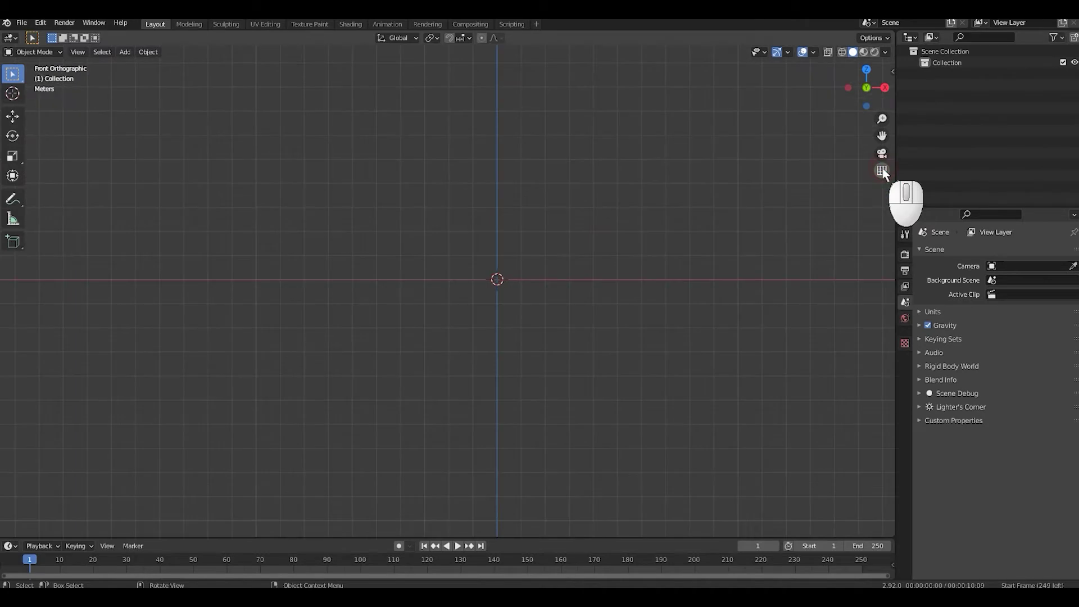
{"action": "left_click", "coordinate": [881, 171]}
{"action": "left_click", "coordinate": [882, 171]}
{"action": "middle_click_drag", "start_coordinate": [646, 281], "coordinate": [655, 320], "text": "shift"}
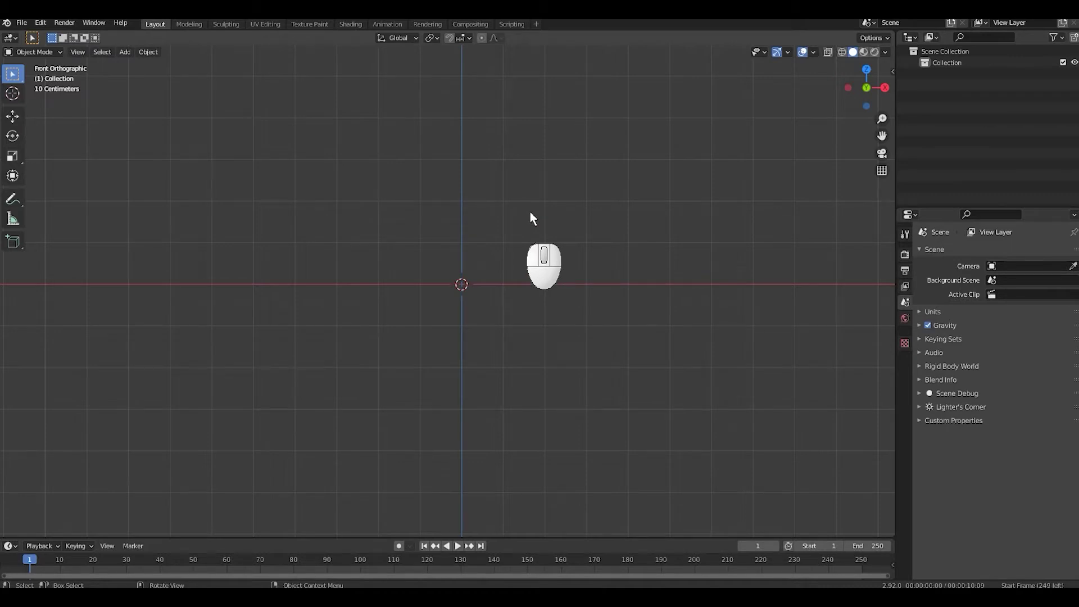
Add a cylinder mesh with its default size at the world origin
{"action": "key", "text": "shift+a"}
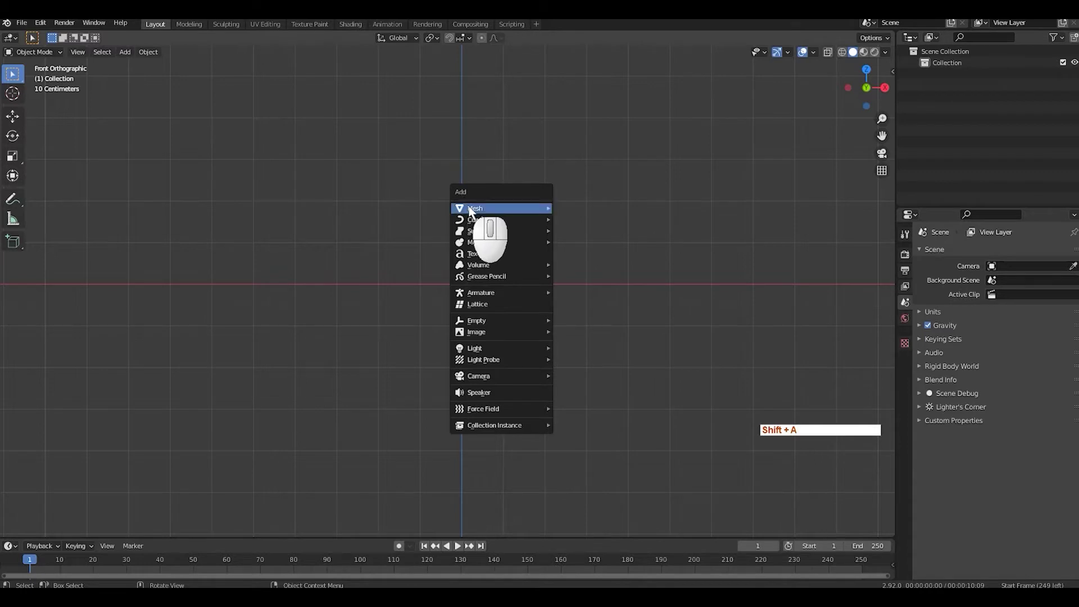
{"action": "mouse_move", "coordinate": [472, 209]}
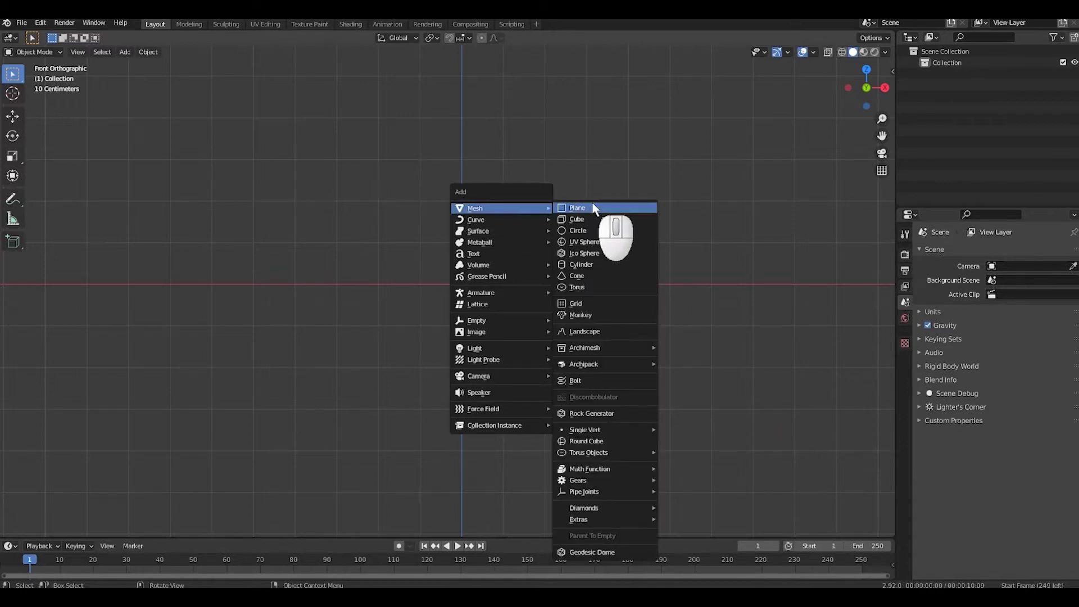
{"action": "left_click", "coordinate": [586, 267]}
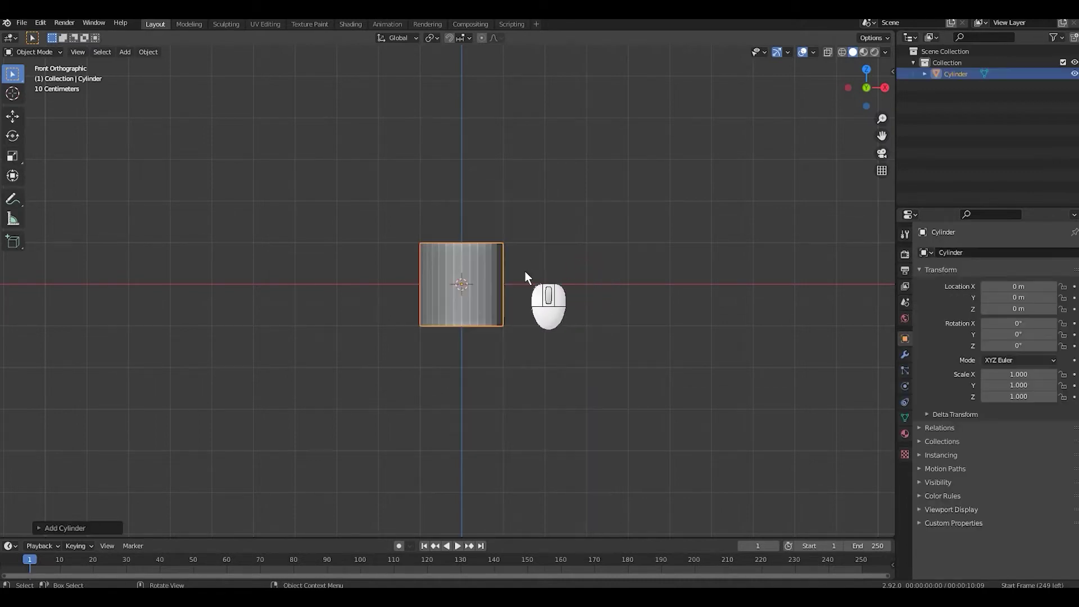
{"action": "scroll", "coordinate": [599, 272], "scroll_direction": "up", "scroll_amount": 1}
{"action": "middle_click_drag", "start_coordinate": [597, 268], "coordinate": [659, 287]}
{"action": "key", "text": "KP_1"}
{"action": "scroll", "coordinate": [677, 303], "scroll_direction": "up", "scroll_amount": 5}
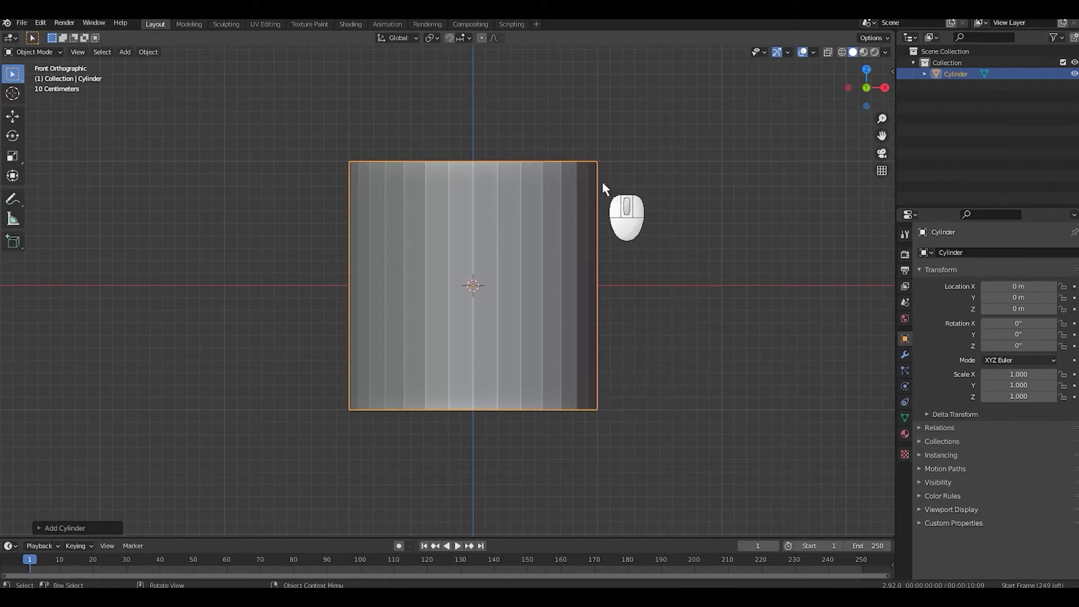
{"action": "left_click", "coordinate": [551, 267]}
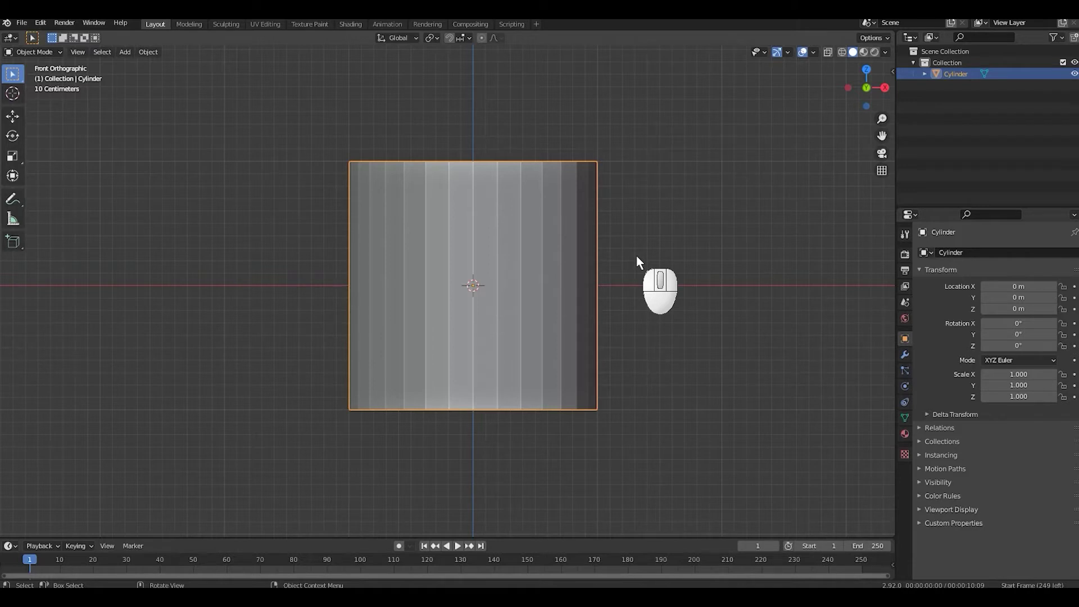
Add a torus mesh at the world origin, around the cylinder
{"action": "middle_click_drag", "start_coordinate": [636, 255], "coordinate": [562, 276], "text": "shift"}
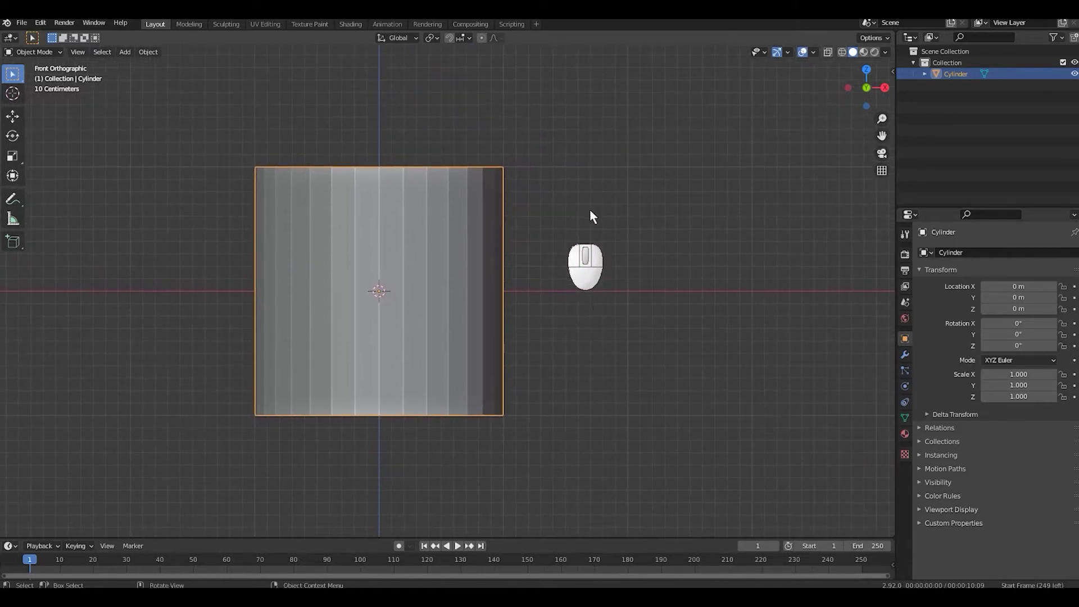
{"action": "key", "text": "shift"}
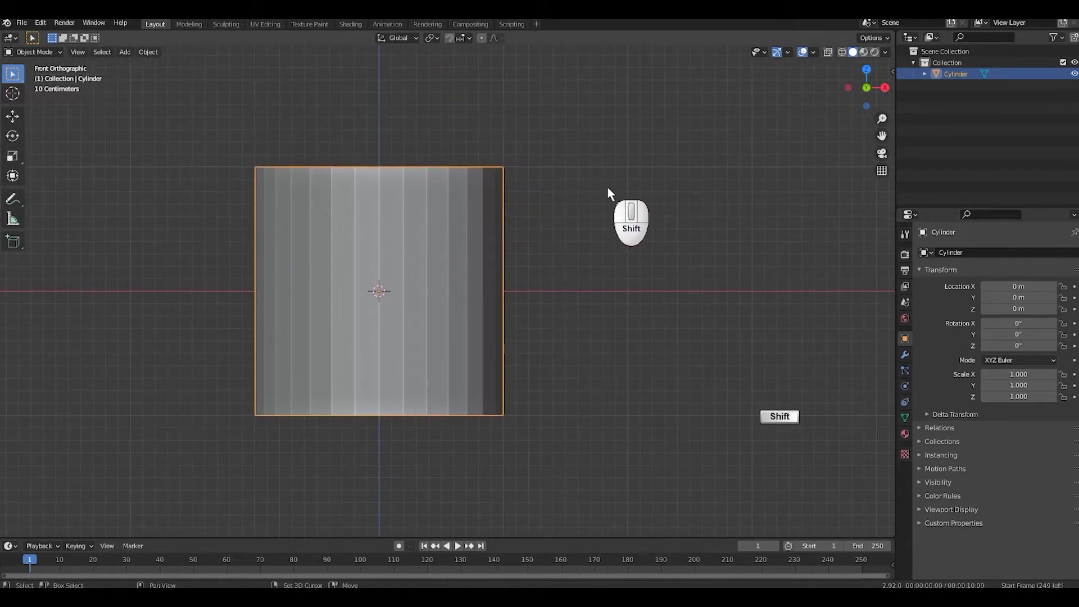
{"action": "key", "text": "shift+a"}
{"action": "mouse_move", "coordinate": [607, 186]}
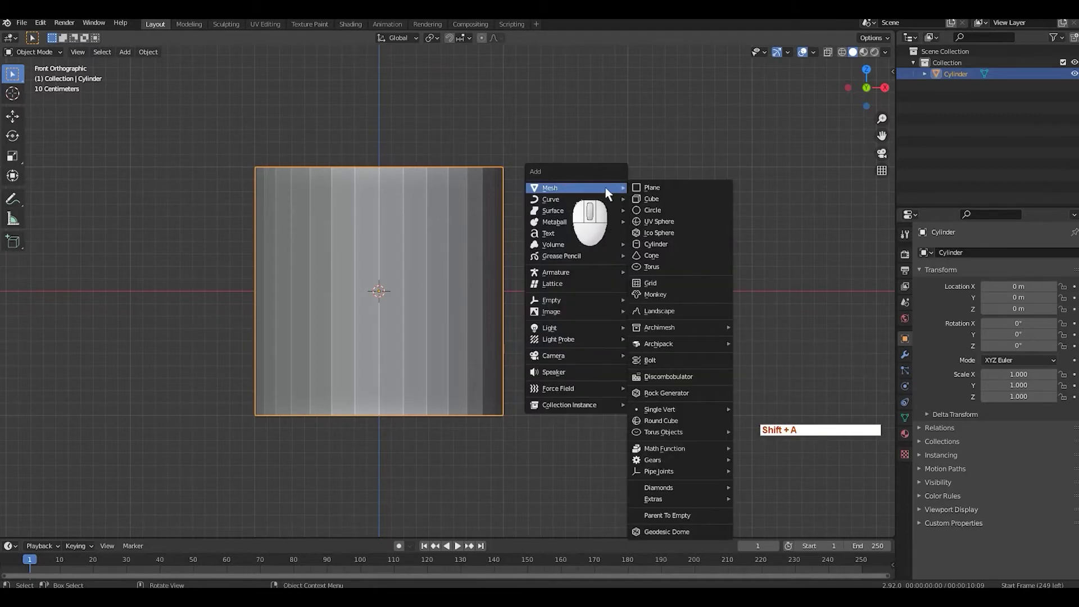
{"action": "left_click", "coordinate": [657, 267]}
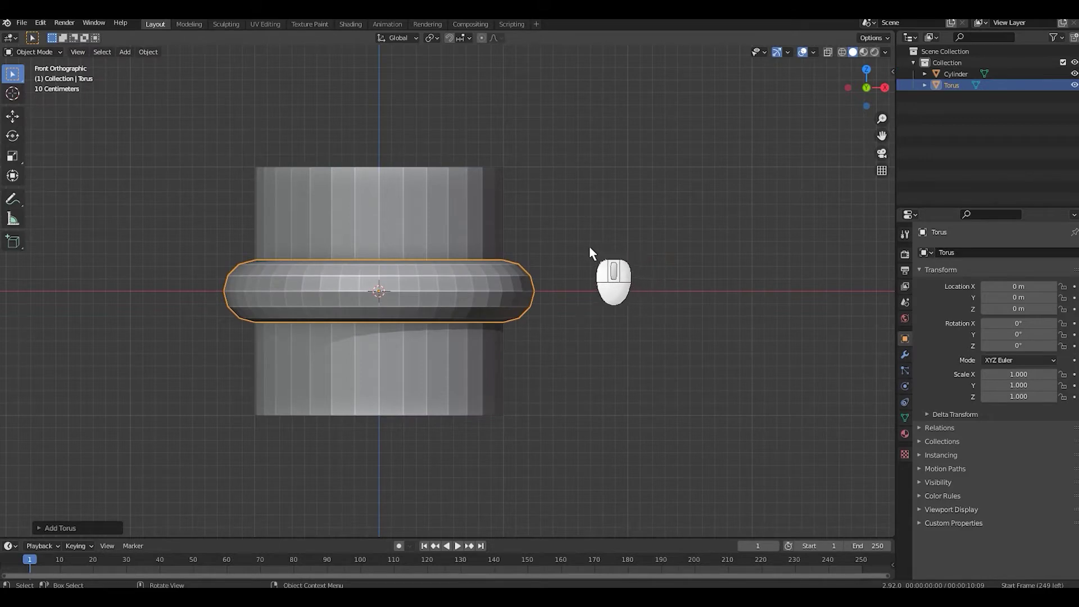
Rotate the torus 90° about the X axis so its ring faces the front view
{"action": "key", "text": "r"}
{"action": "key", "text": "x"}
{"action": "key", "text": "KP_9"}
{"action": "key", "text": "KP_0"}
{"action": "key", "text": "Return"}
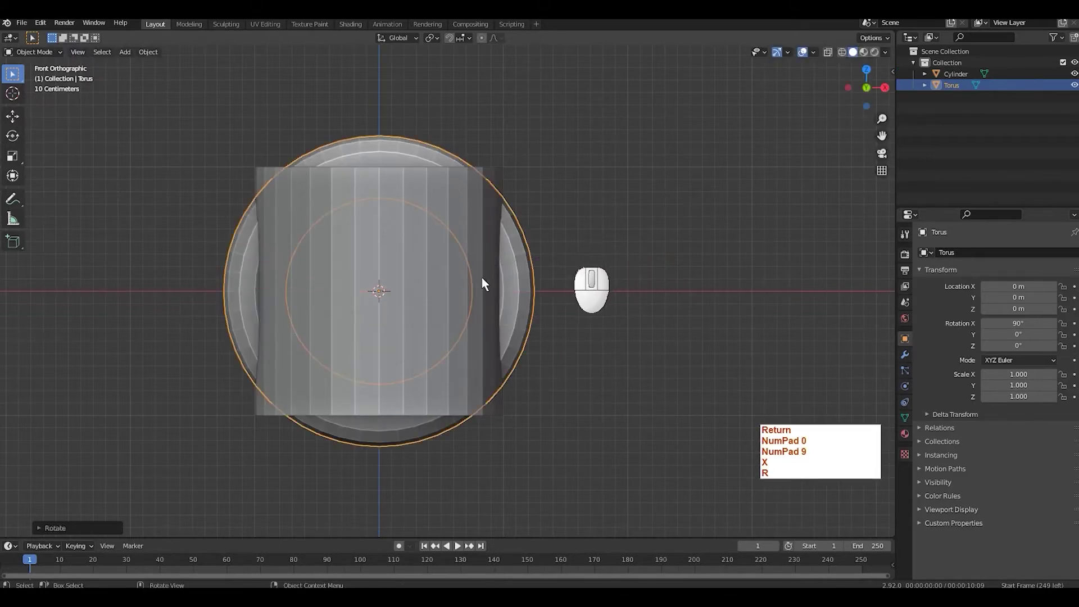
Move the torus along X to about 2.65 m, beside the cylinder, and scale it uniformly to about 0.676
{"action": "key", "text": "g"}
{"action": "middle_click_drag", "start_coordinate": [482, 283], "coordinate": [783, 285]}
{"action": "left_click", "coordinate": [783, 285]}
{"action": "scroll", "coordinate": [711, 281], "scroll_direction": "down", "scroll_amount": 3}
{"action": "middle_click_drag", "start_coordinate": [712, 281], "coordinate": [632, 298], "text": "shift"}
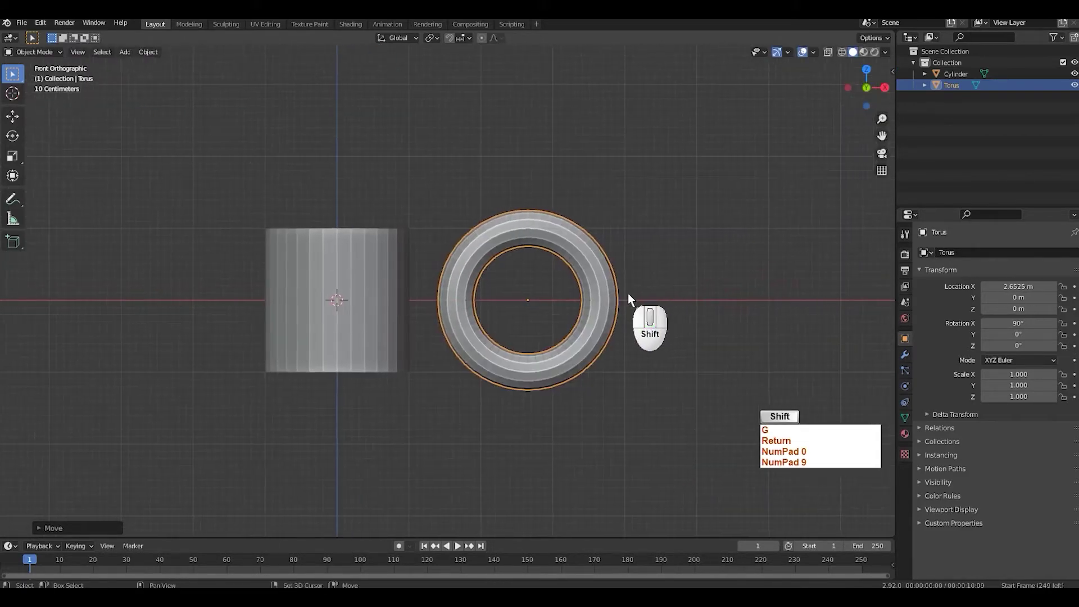
{"action": "key", "text": "s"}
{"action": "left_click", "coordinate": [640, 307]}
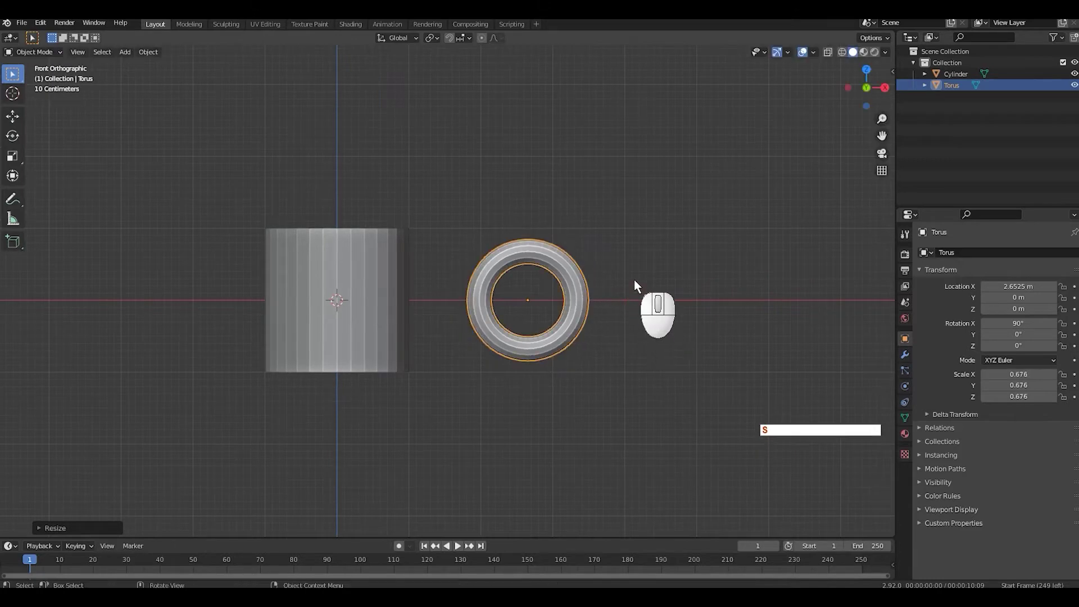
Thin the torus ring in Edit Mode by applying Shrink/Fatten to all its vertices
{"action": "key", "text": "Tab"}
{"action": "key", "text": "alt+s"}
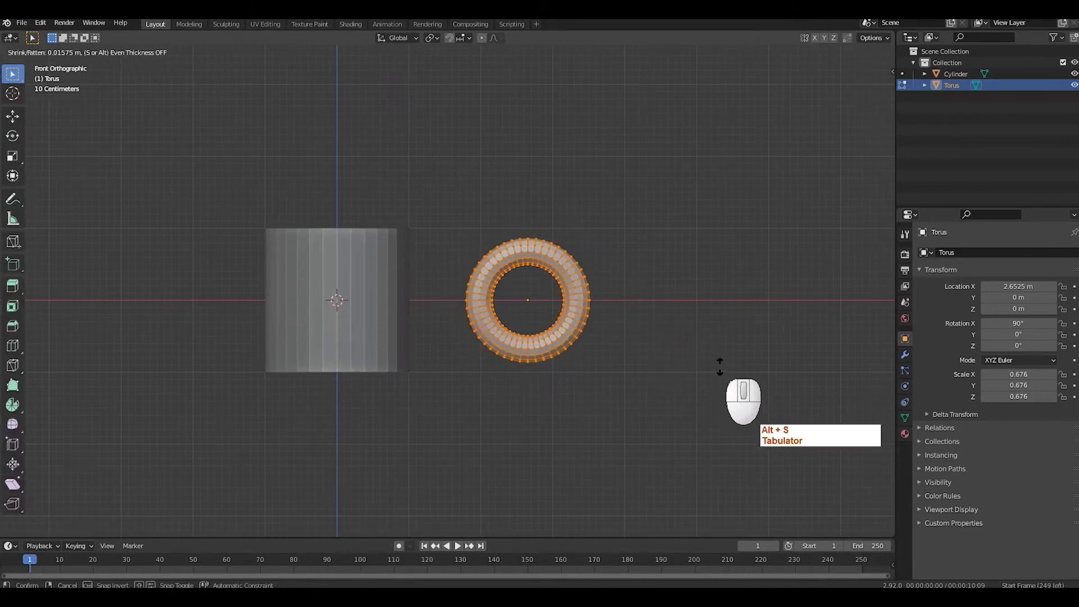
{"action": "left_click", "coordinate": [718, 365]}
{"action": "scroll", "coordinate": [674, 314], "scroll_direction": "up", "scroll_amount": 3}
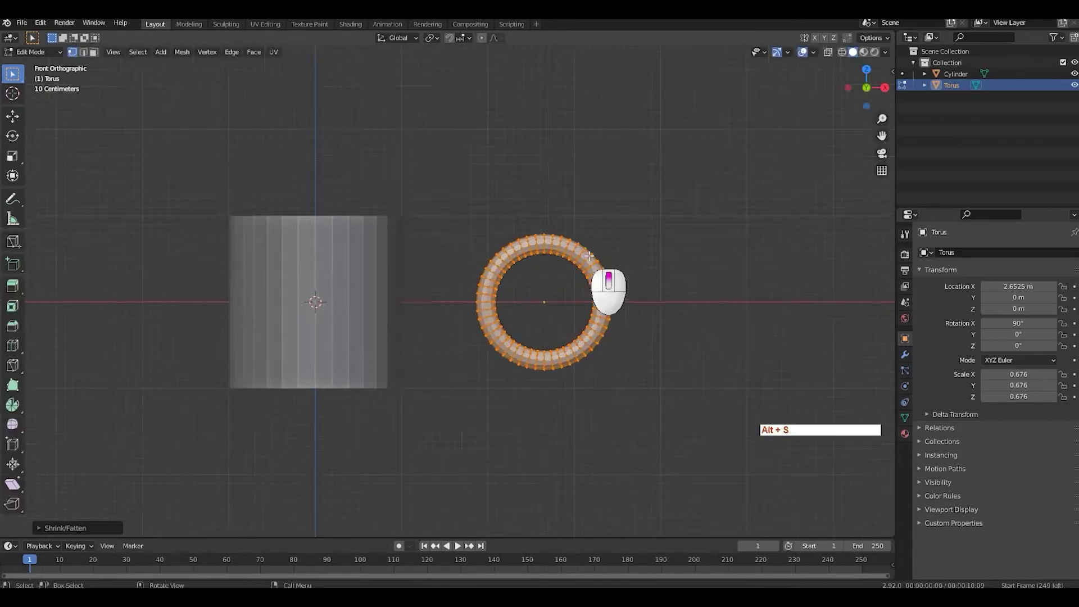
Delete all faces on the half of the torus nearest the cylinder, using wireframe display and face selection
{"action": "mouse_move", "coordinate": [641, 258]}
{"action": "middle_mouse_down", "text": "shift"}
{"action": "mouse_move", "coordinate": [717, 283]}
{"action": "mouse_move", "coordinate": [643, 247]}
{"action": "middle_mouse_up", "text": "shift"}
{"action": "key", "text": "shift+z"}
{"action": "key", "text": "3"}
{"action": "mouse_move", "coordinate": [321, 82]}
{"action": "left_mouse_down"}
{"action": "mouse_move", "coordinate": [390, 265]}
{"action": "mouse_move", "coordinate": [548, 431]}
{"action": "left_mouse_up"}
{"action": "key", "text": "x"}
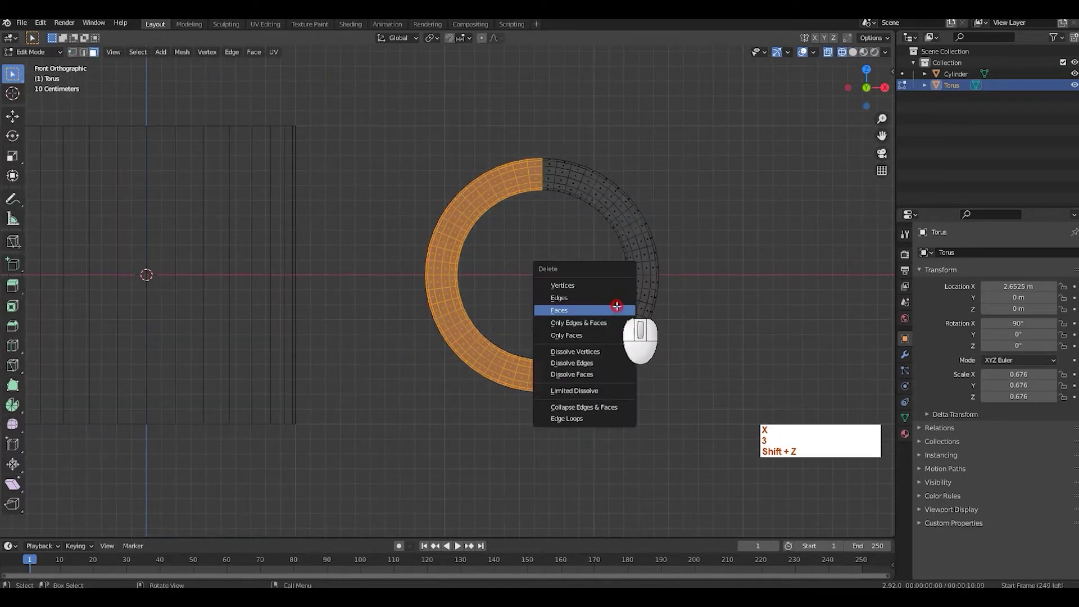
{"action": "left_click", "coordinate": [619, 309]}
Move the half ring about 1.78 m along negative X into the cylinder's side as a handle, enlarging it slightly
{"action": "key", "text": "a"}
{"action": "key", "text": "g"}
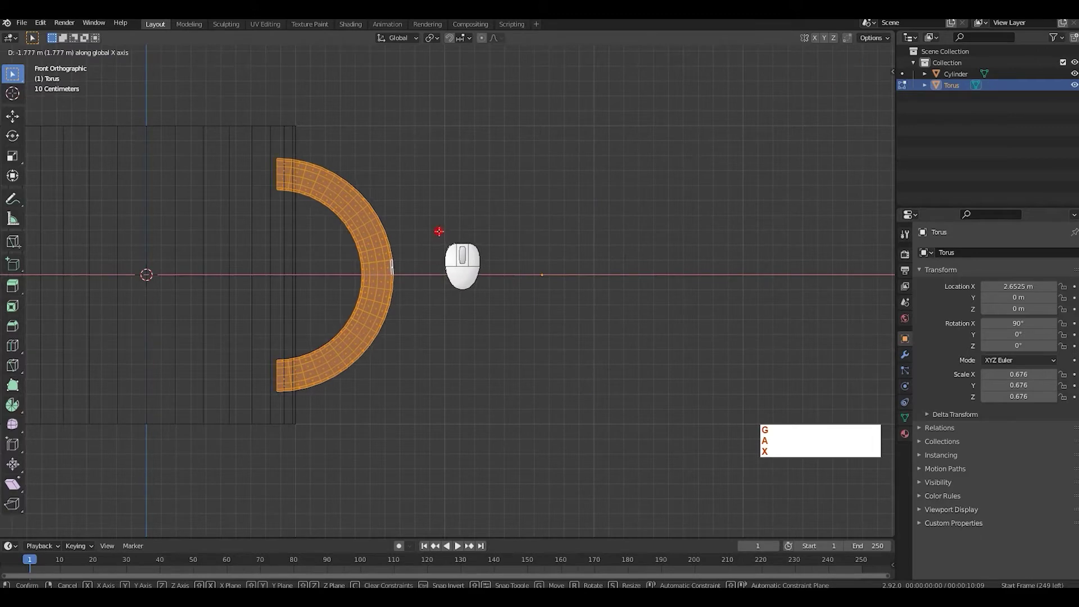
{"action": "left_click", "coordinate": [442, 235]}
{"action": "key", "text": "s"}
{"action": "left_click", "coordinate": [458, 237]}
{"action": "key", "text": "g"}
{"action": "middle_click", "coordinate": [474, 239]}
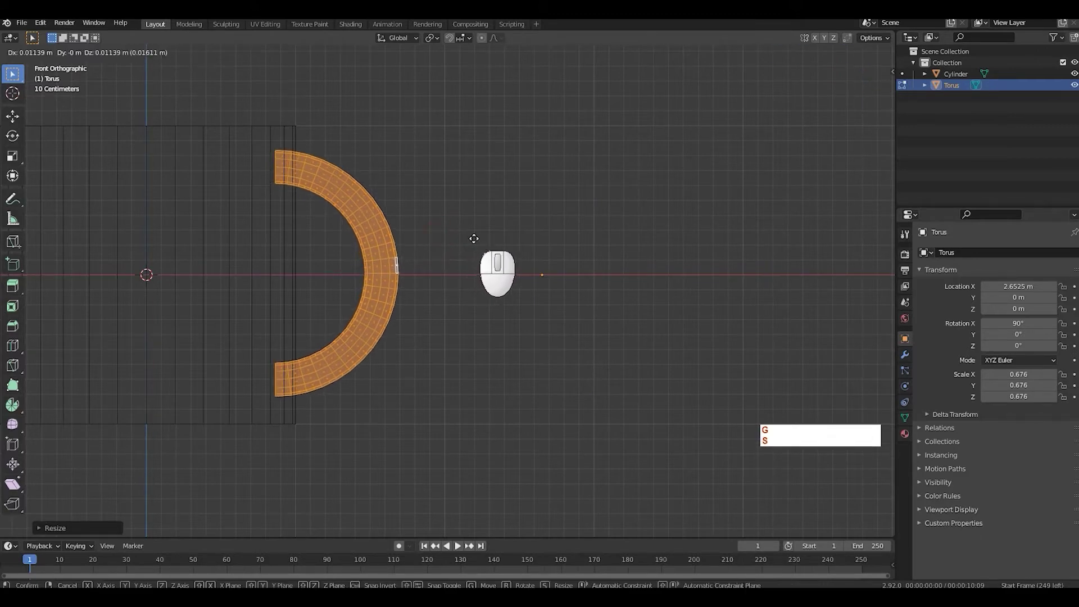
{"action": "left_click", "coordinate": [480, 246]}
Return to solid display in Object Mode and apply Shade Smooth to both the cylinder and the handle
{"action": "scroll", "coordinate": [480, 243], "scroll_direction": "down", "scroll_amount": 2}
{"action": "mouse_move", "coordinate": [479, 243]}
{"action": "middle_mouse_down", "text": "shift"}
{"action": "mouse_move", "coordinate": [602, 241]}
{"action": "mouse_move", "coordinate": [646, 261]}
{"action": "mouse_move", "coordinate": [634, 264]}
{"action": "middle_mouse_up", "text": "shift"}
{"action": "key", "text": "shift+z"}
{"action": "key", "text": "Tab"}
{"action": "key", "text": "a"}
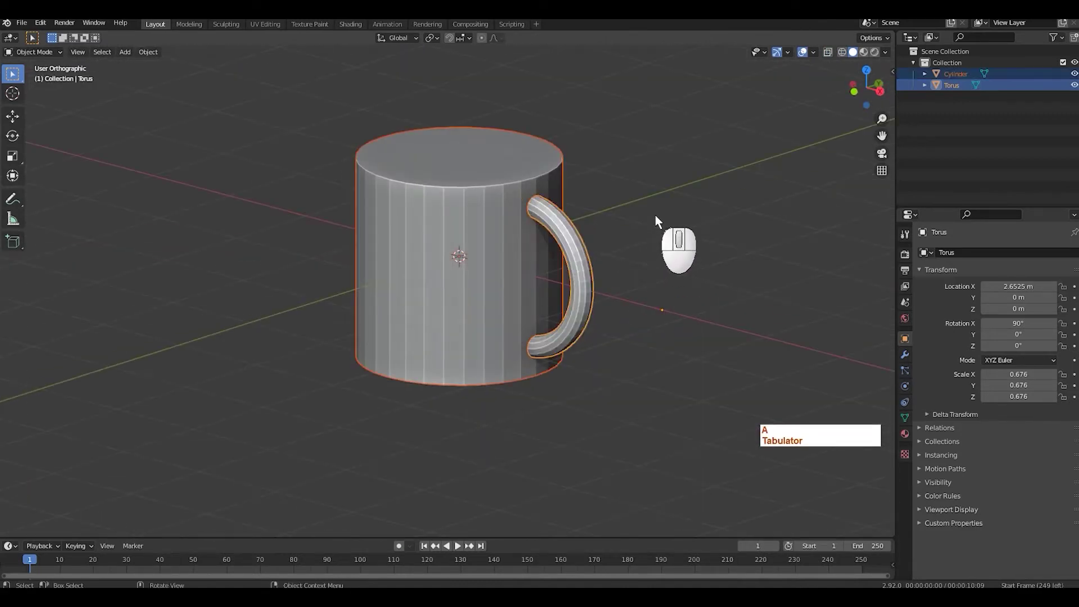
{"action": "right_click", "coordinate": [656, 215]}
{"action": "left_click", "coordinate": [655, 216]}
{"action": "middle_click_drag", "start_coordinate": [650, 234], "coordinate": [651, 261]}
{"action": "left_click", "coordinate": [636, 236]}
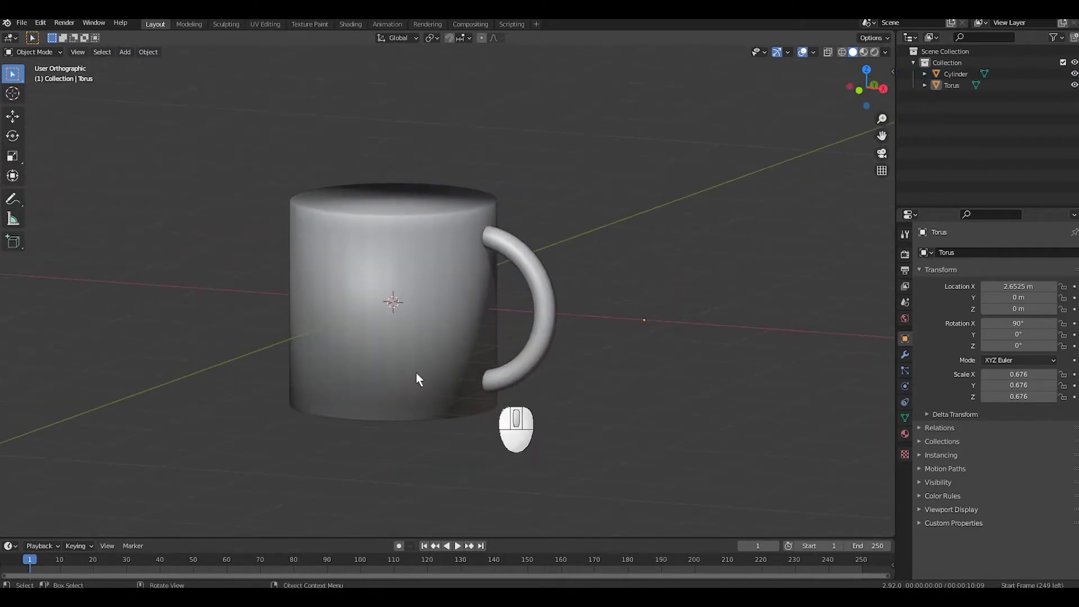
Examine up close and from the front how the handle's ends meet the cylinder's wall
{"action": "scroll", "coordinate": [651, 224], "scroll_direction": "up", "scroll_amount": 5}
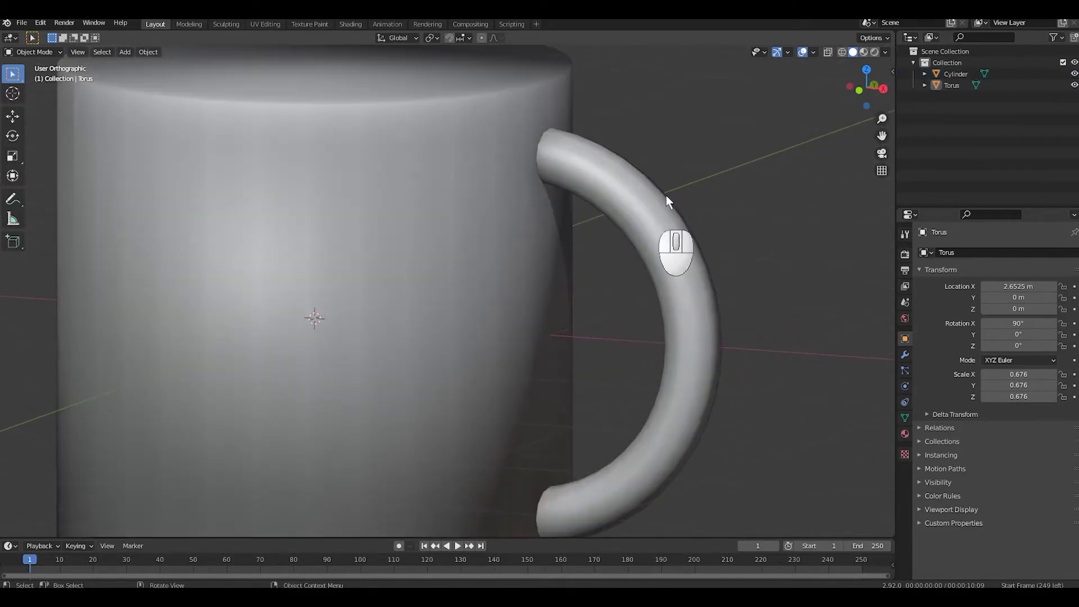
{"action": "middle_click_drag", "start_coordinate": [666, 197], "coordinate": [638, 268], "text": "shift"}
{"action": "scroll", "coordinate": [646, 275], "scroll_direction": "up", "scroll_amount": 6}
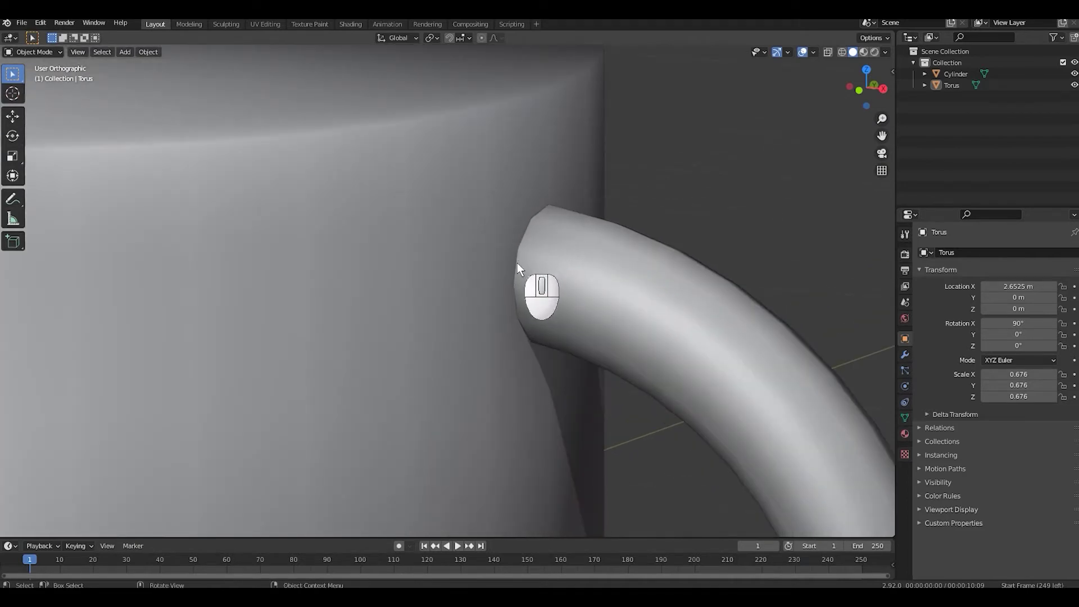
{"action": "scroll", "coordinate": [641, 244], "scroll_direction": "down", "scroll_amount": 4}
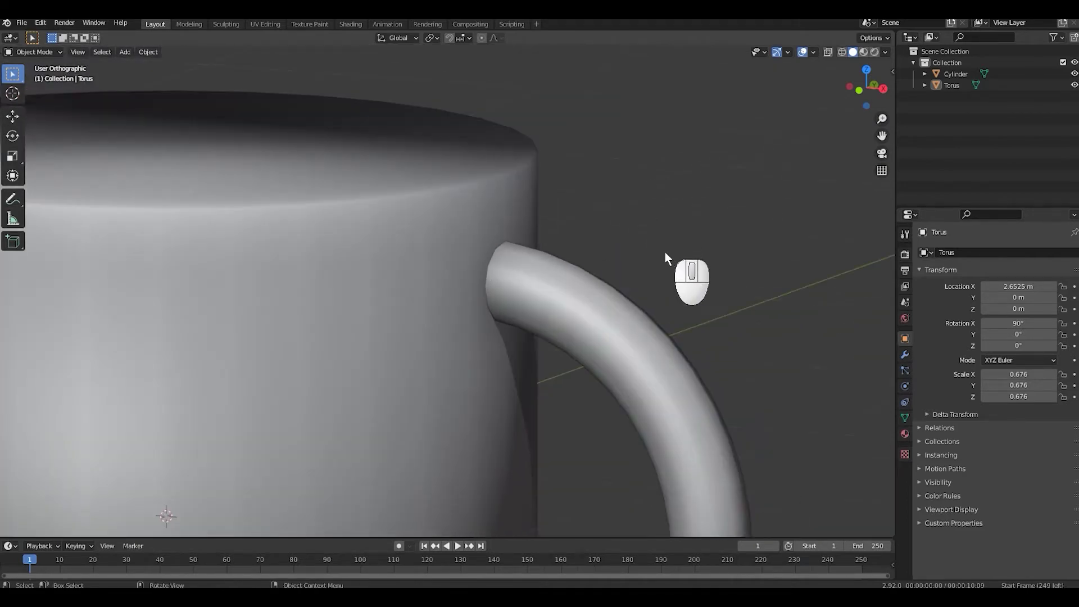
{"action": "scroll", "coordinate": [607, 248], "scroll_direction": "up", "scroll_amount": 2}
{"action": "middle_click_drag", "start_coordinate": [605, 244], "coordinate": [659, 337]}
{"action": "scroll", "coordinate": [659, 335], "scroll_direction": "down", "scroll_amount": 6}
{"action": "middle_click_drag", "start_coordinate": [631, 241], "coordinate": [667, 294], "text": "shift"}
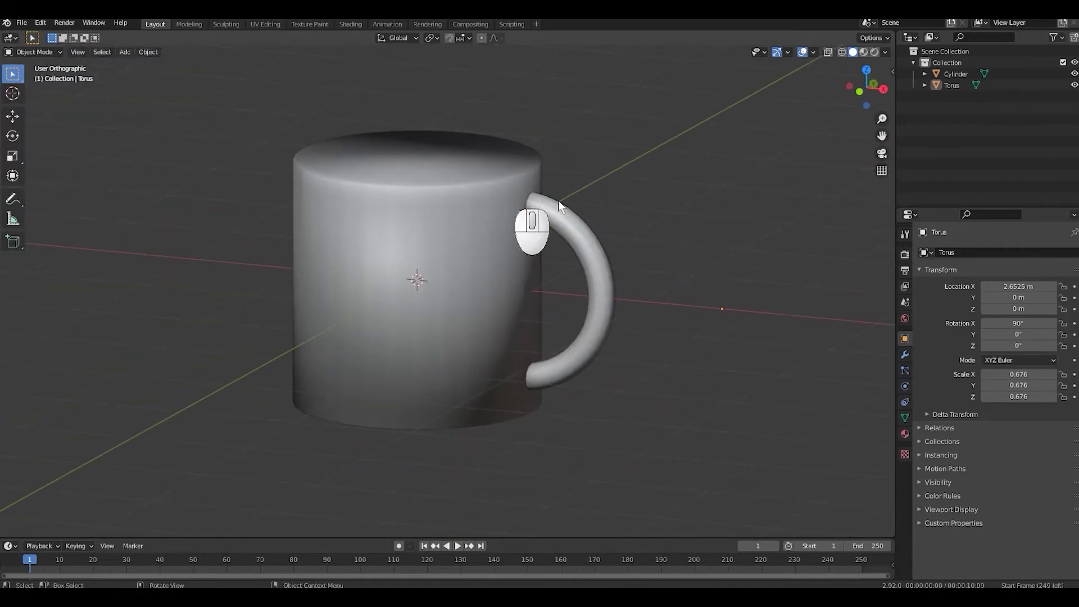
{"action": "key", "text": "KP_1"}
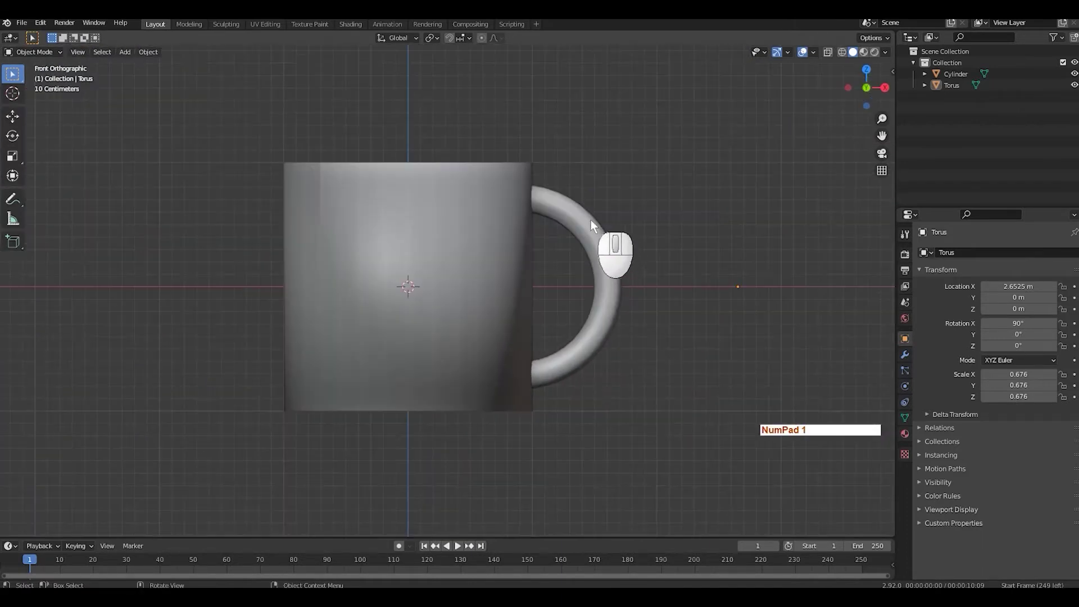
{"action": "scroll", "coordinate": [597, 244], "scroll_direction": "up", "scroll_amount": 4}
{"action": "middle_click_drag", "start_coordinate": [626, 250], "coordinate": [624, 197], "text": "shift"}
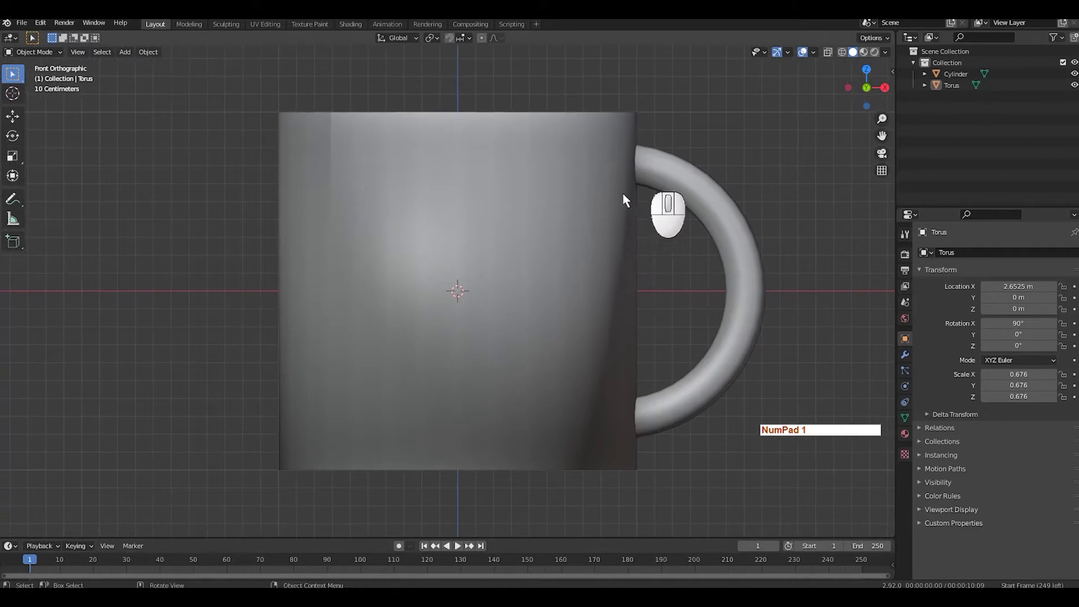
Delete the torus handle beside the cylinder
{"action": "left_click", "coordinate": [674, 195]}
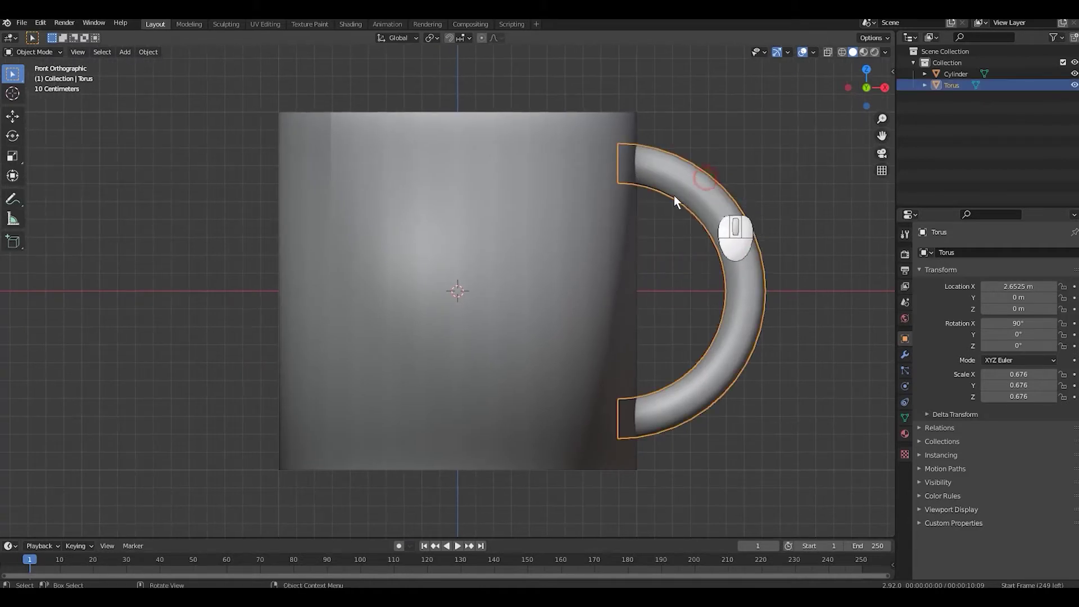
{"action": "key", "text": "x"}
{"action": "left_click", "coordinate": [707, 192]}
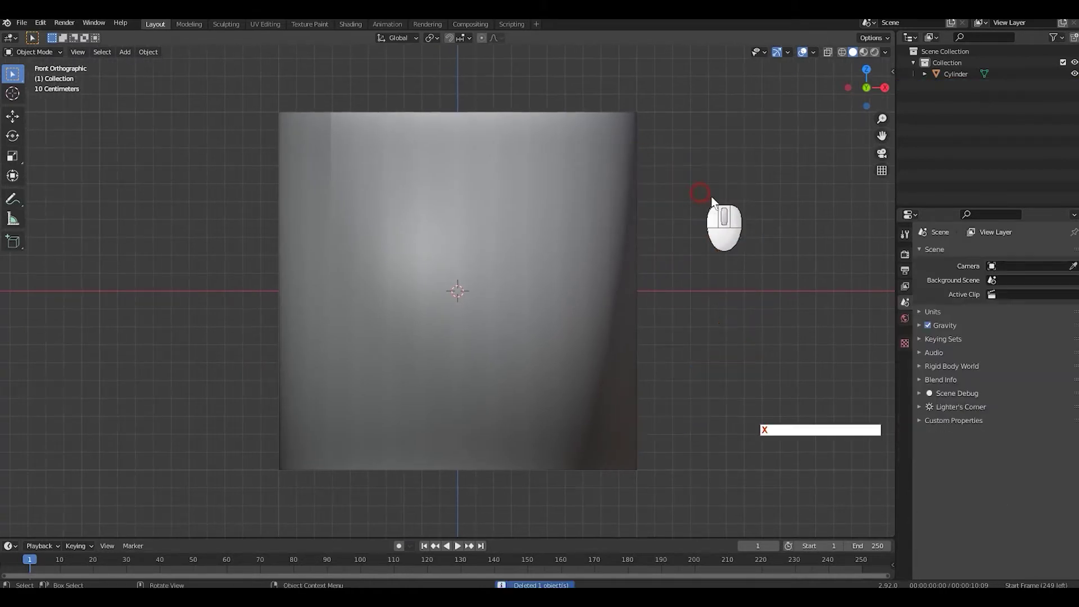
Apply Shade Flat to the cylinder
{"action": "left_click", "coordinate": [575, 197]}
{"action": "scroll", "coordinate": [652, 208], "scroll_direction": "down", "scroll_amount": 1}
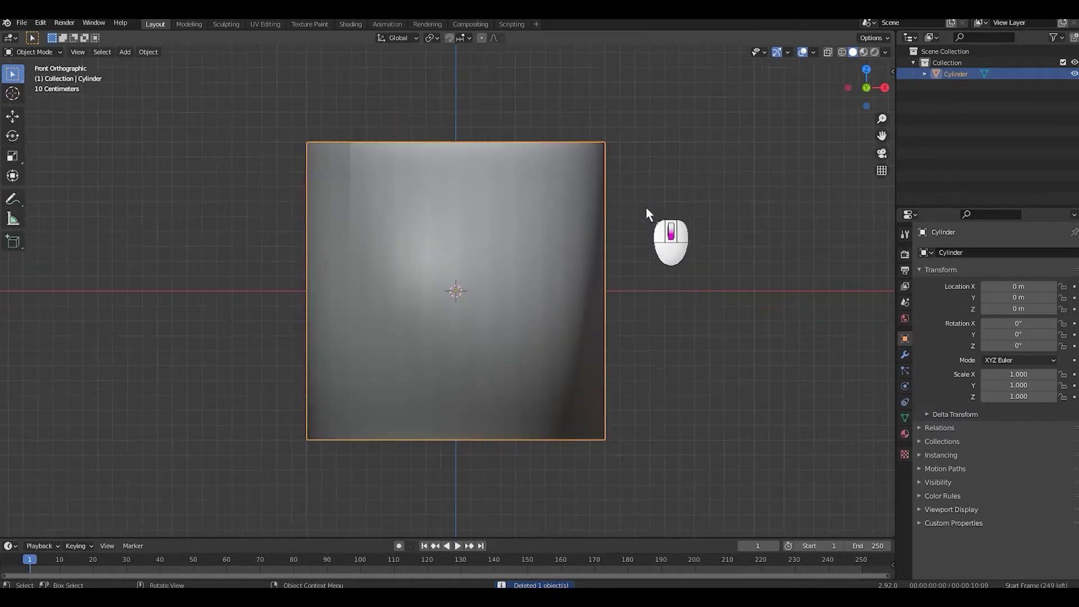
{"action": "middle_click_drag", "start_coordinate": [646, 207], "coordinate": [673, 205], "text": "shift"}
{"action": "right_click", "coordinate": [671, 152]}
{"action": "left_click", "coordinate": [664, 161]}
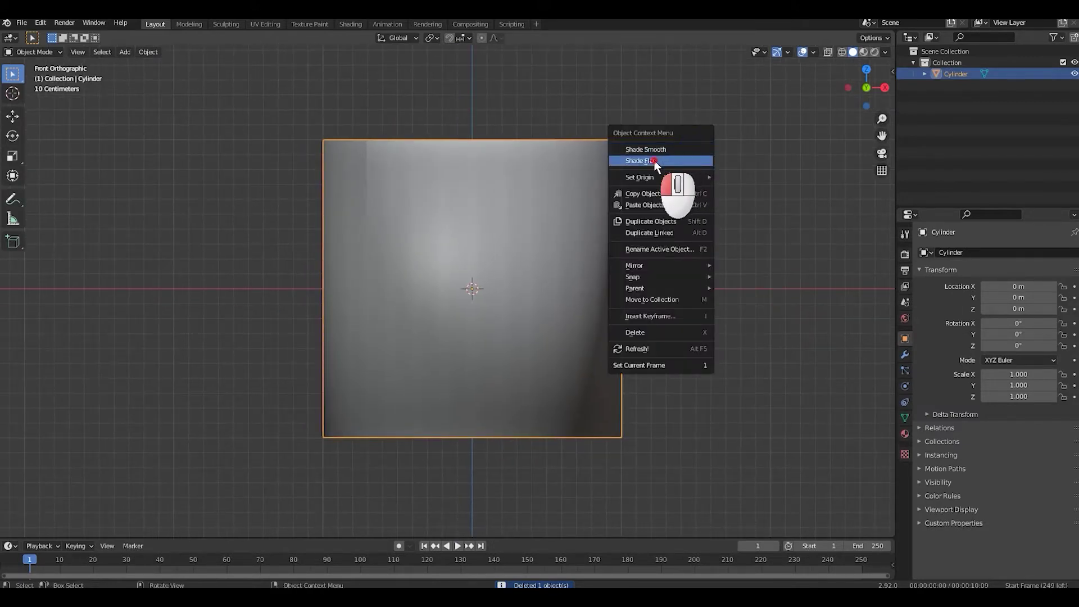
{"action": "middle_click_drag", "start_coordinate": [657, 267], "coordinate": [670, 275], "text": "shift"}
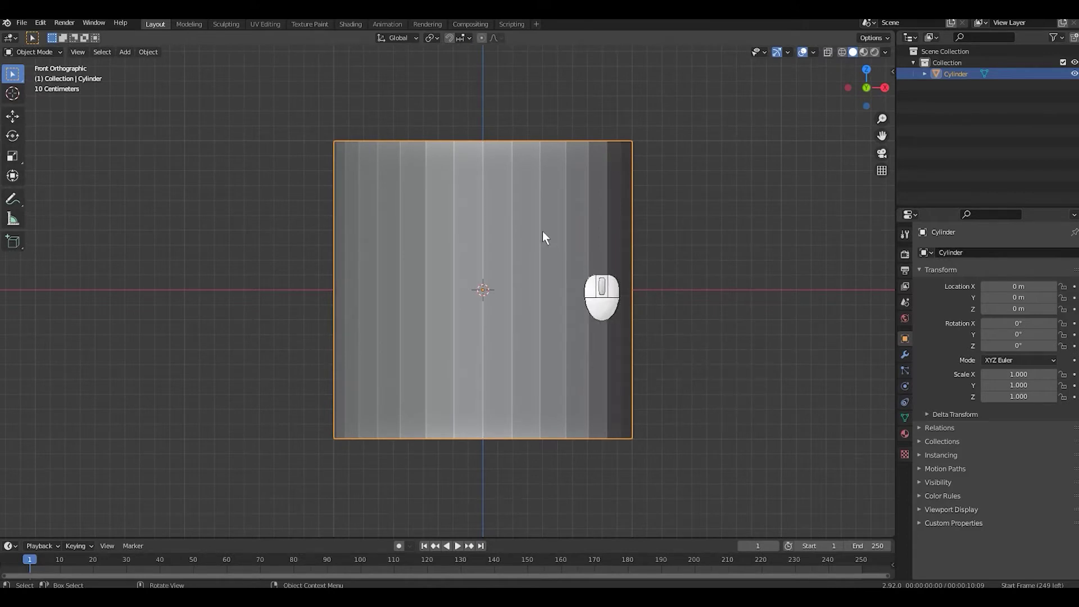
{"action": "left_click", "coordinate": [575, 219]}
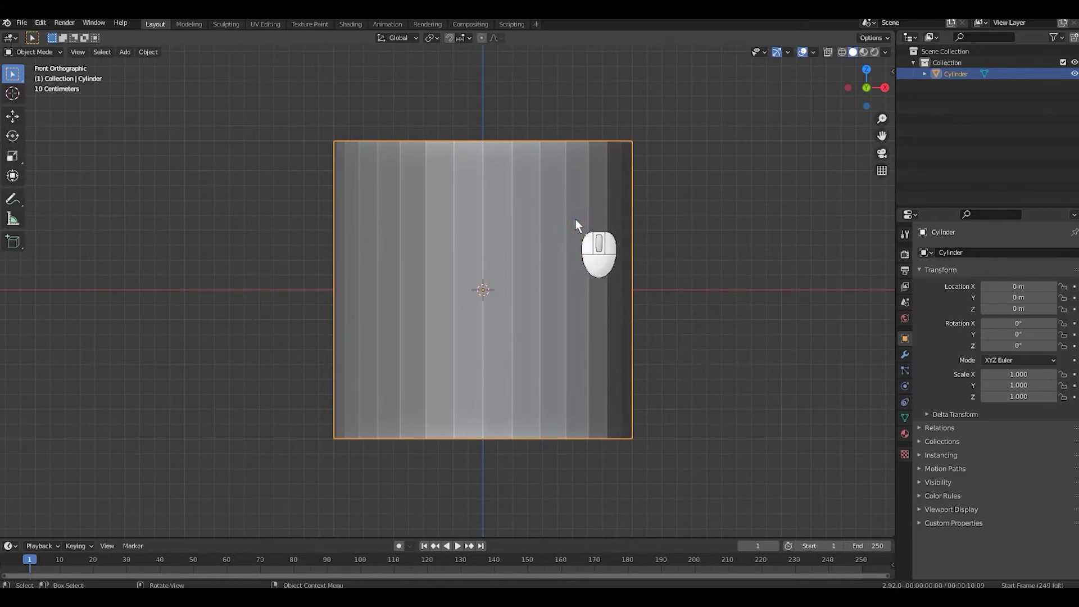
Add one horizontal loop cut around the cylinder's middle in Edit Mode, without sliding it
{"action": "key", "text": "ctrl+Tab"}
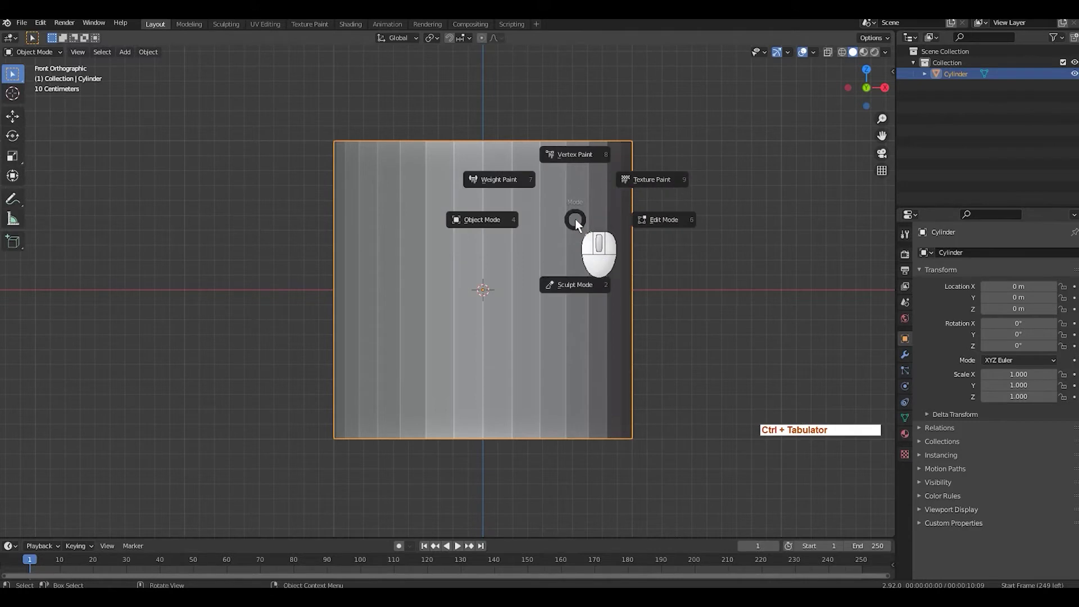
{"action": "left_click", "coordinate": [679, 219]}
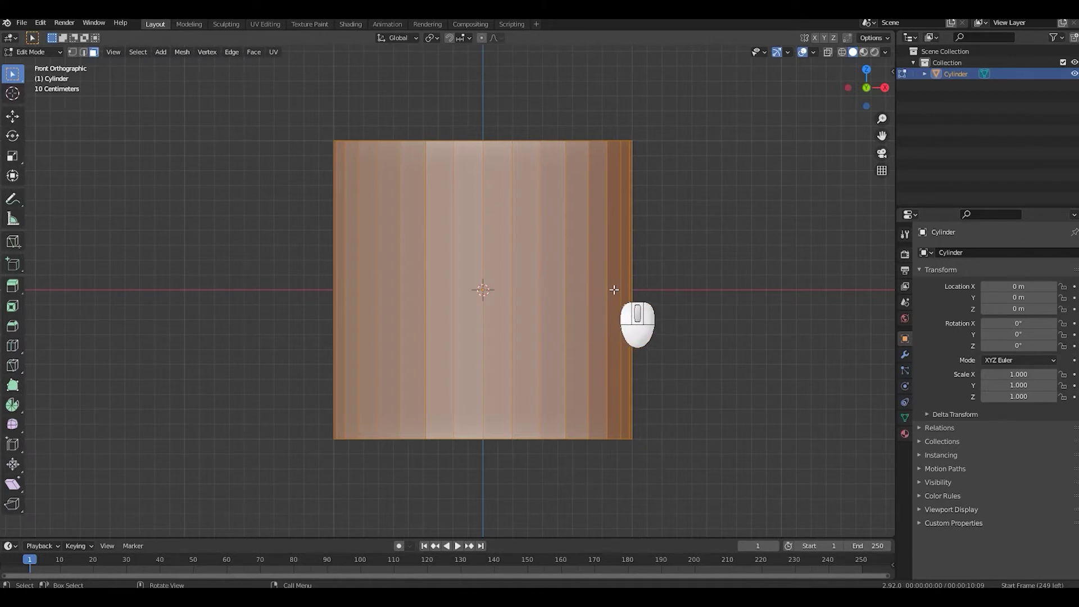
{"action": "key", "text": "ctrl+r"}
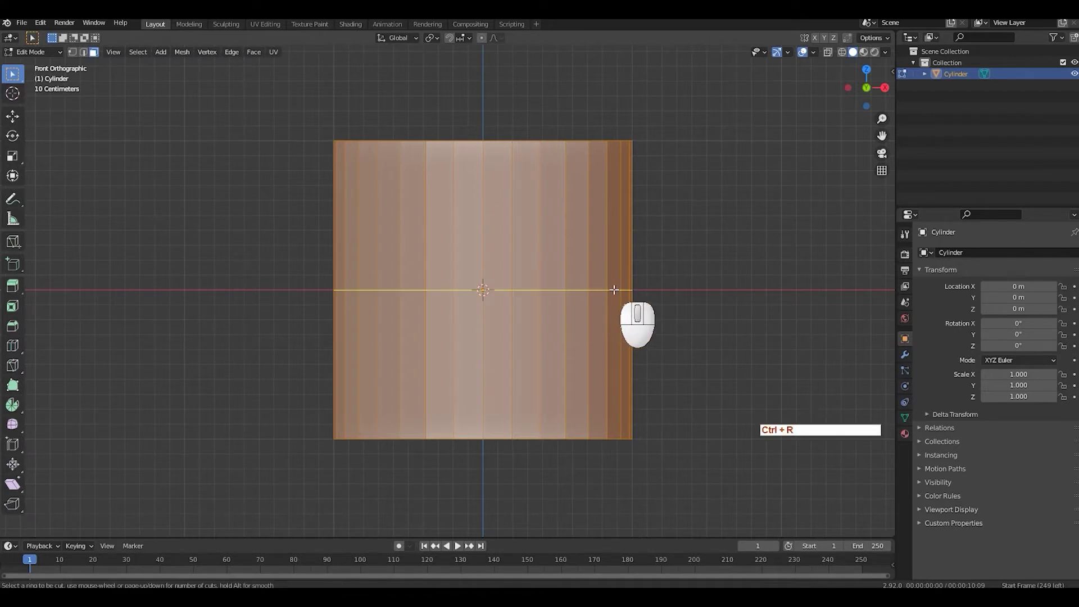
{"action": "left_click", "coordinate": [584, 290]}
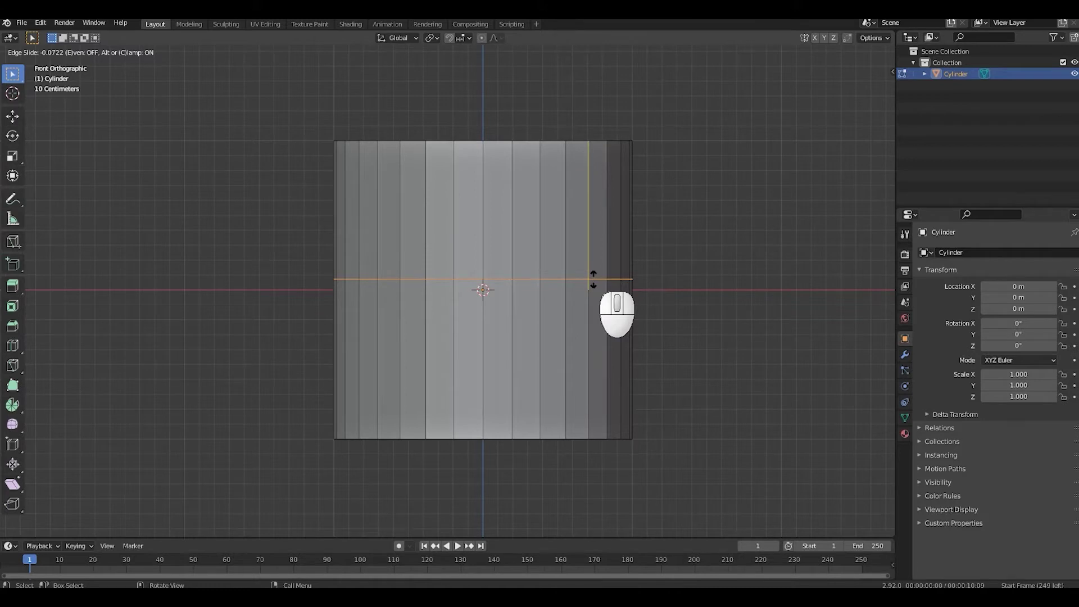
{"action": "key", "text": "Escape"}
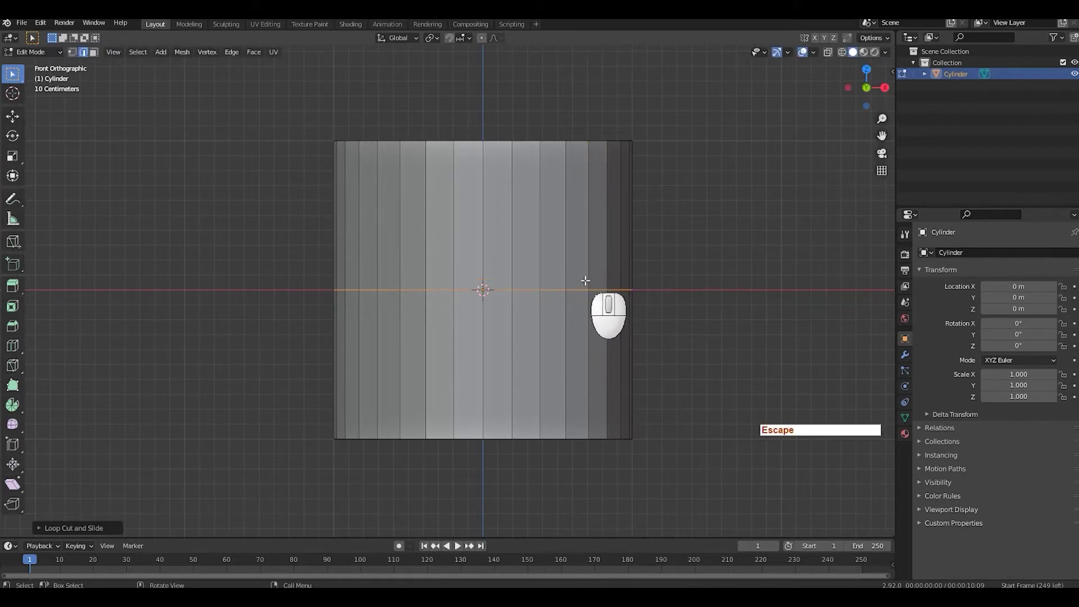
Set the loop cut's number of cuts to 10
{"action": "left_click", "coordinate": [38, 528]}
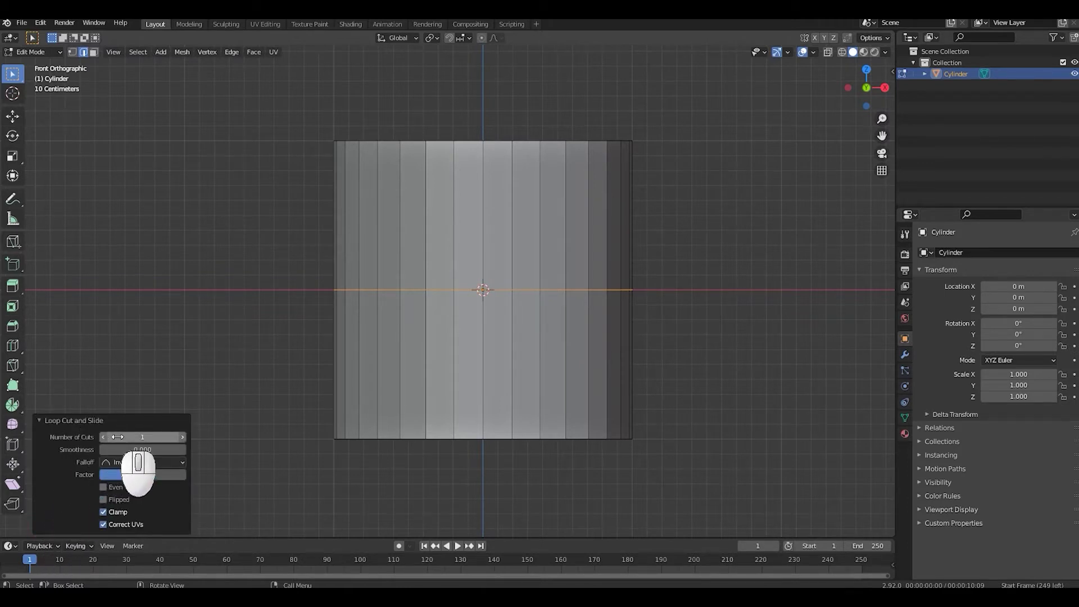
{"action": "left_click", "coordinate": [143, 438]}
{"action": "type", "text": "10"}
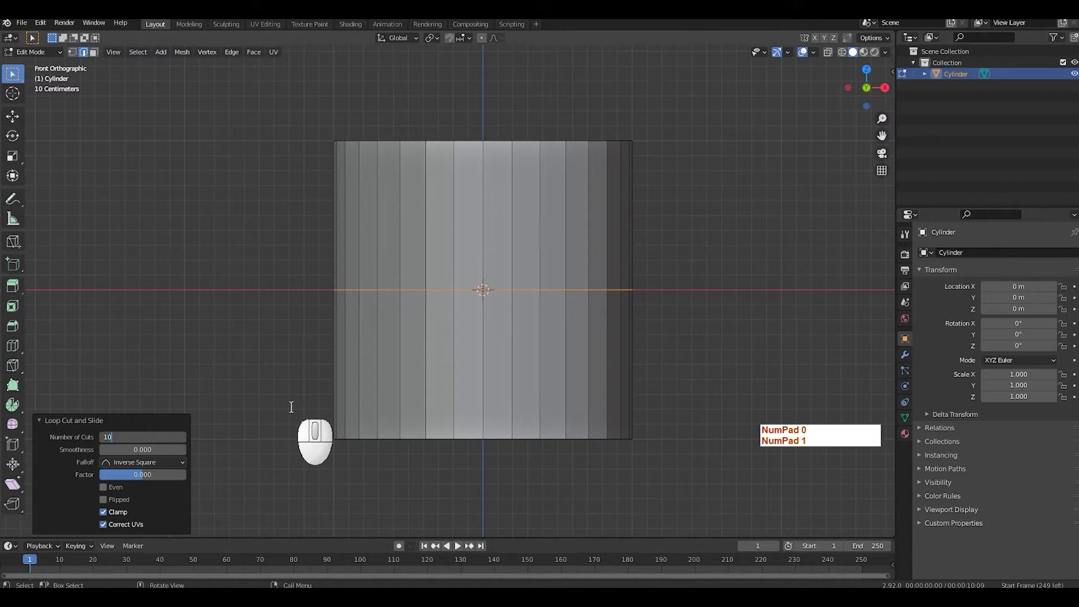
{"action": "key", "text": "Return"}
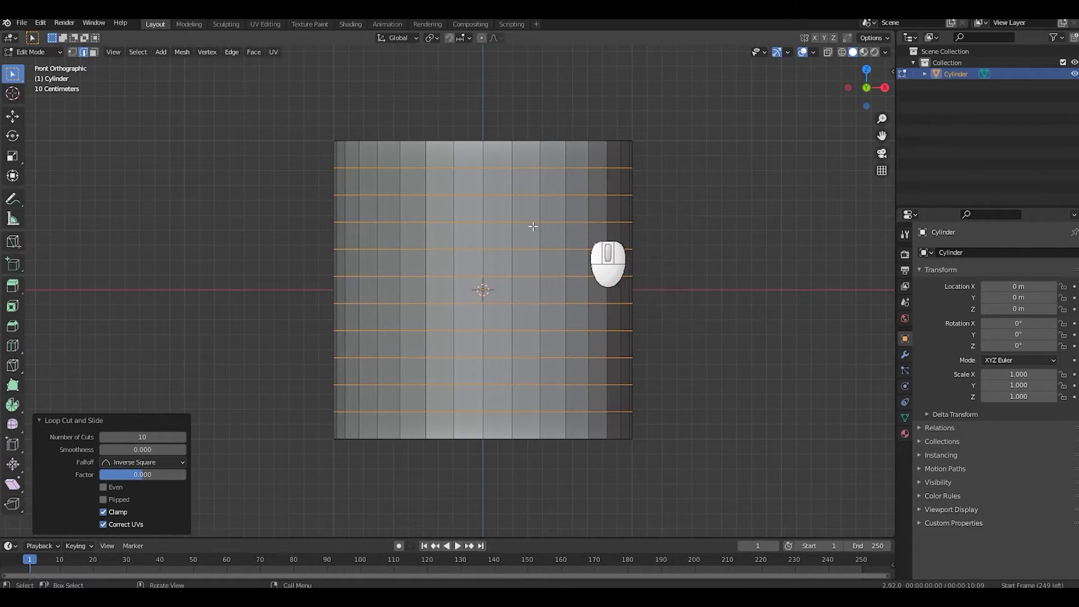
Show the cylinder in the right orthographic view and change from vertex to face selection
{"action": "left_click", "coordinate": [76, 51]}
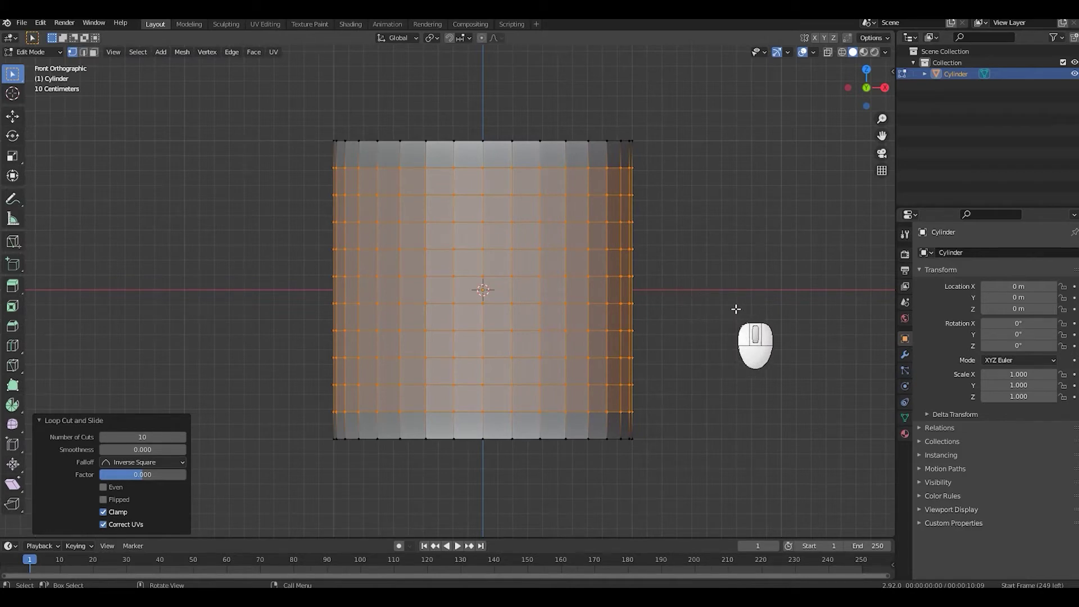
{"action": "key", "text": "KP_3"}
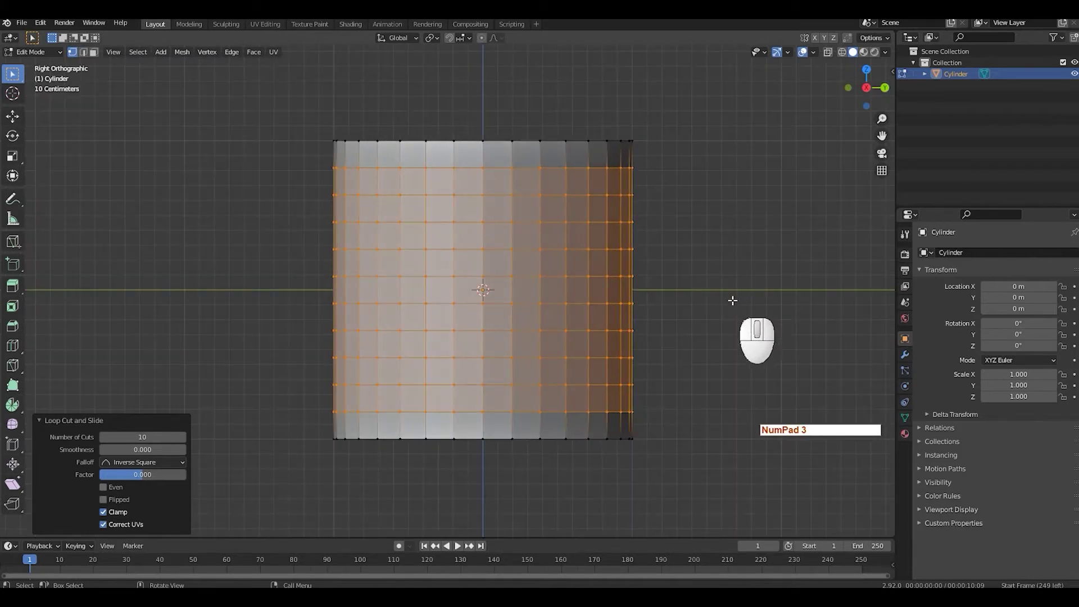
{"action": "middle_click_drag", "start_coordinate": [661, 283], "coordinate": [665, 284], "text": "shift"}
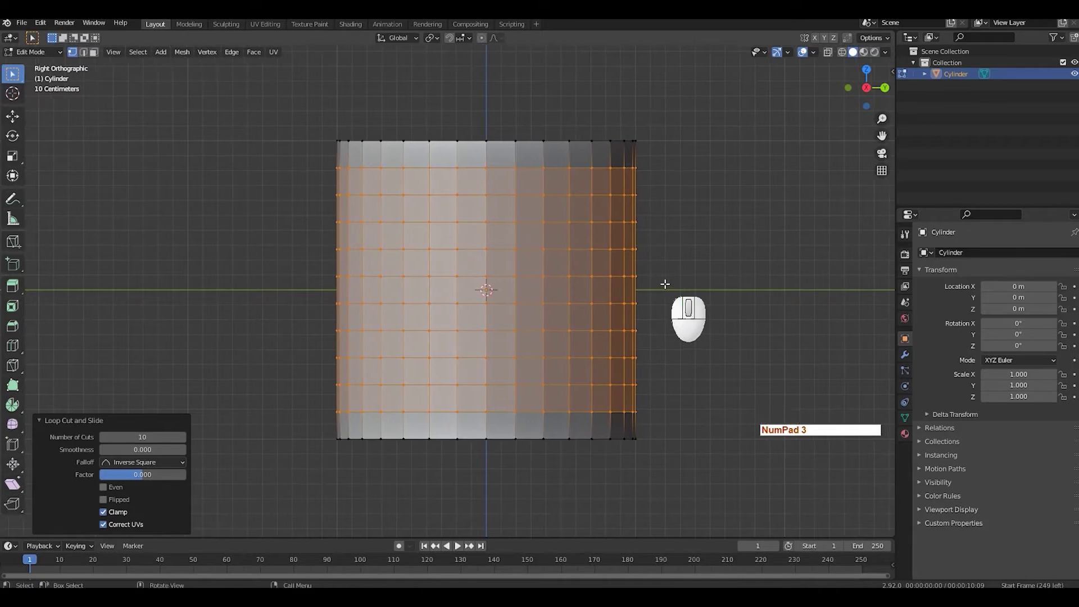
{"action": "scroll", "coordinate": [665, 284], "scroll_direction": "up", "scroll_amount": 1}
{"action": "key", "text": "3"}
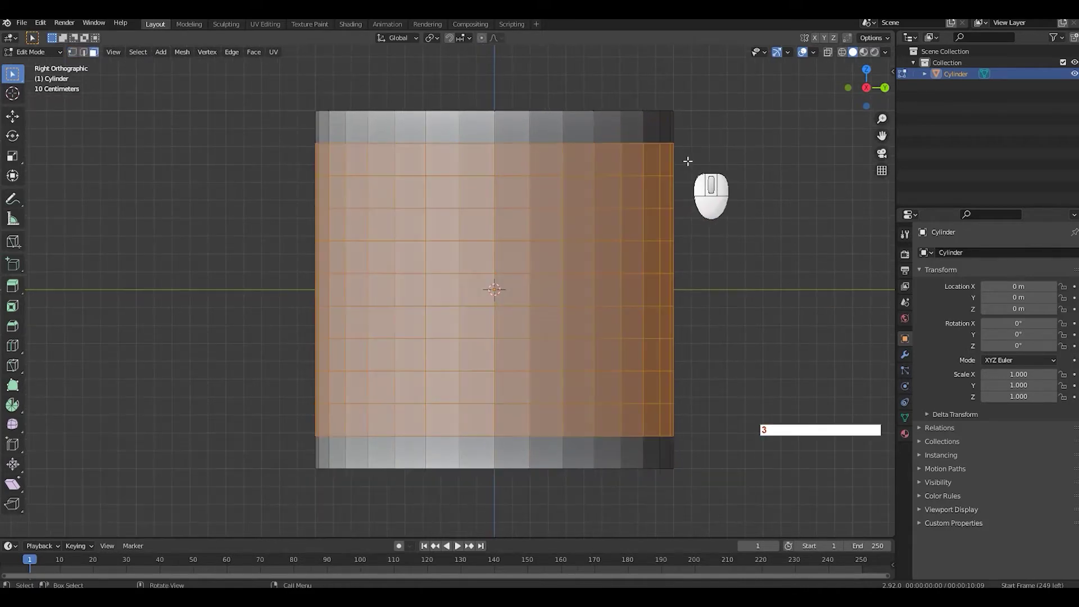
Compare the vertex, edge and face selection modes on the cylinder's loop-cut mesh
{"action": "left_click", "coordinate": [73, 53]}
{"action": "key", "text": "1"}
{"action": "key", "text": "2"}
{"action": "key", "text": "3"}
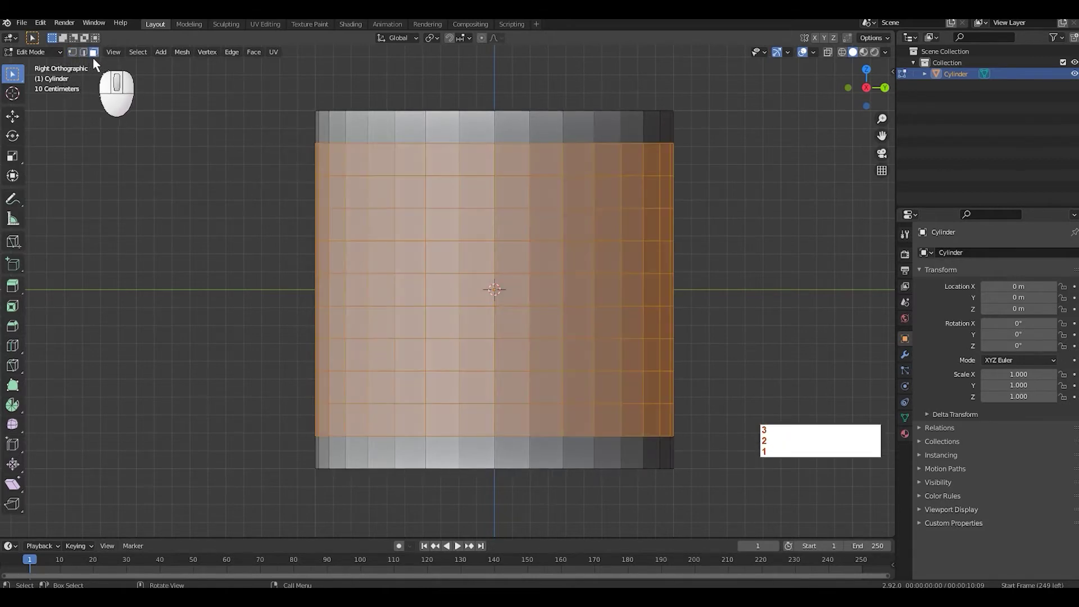
{"action": "key", "text": "2"}
{"action": "key", "text": "3"}
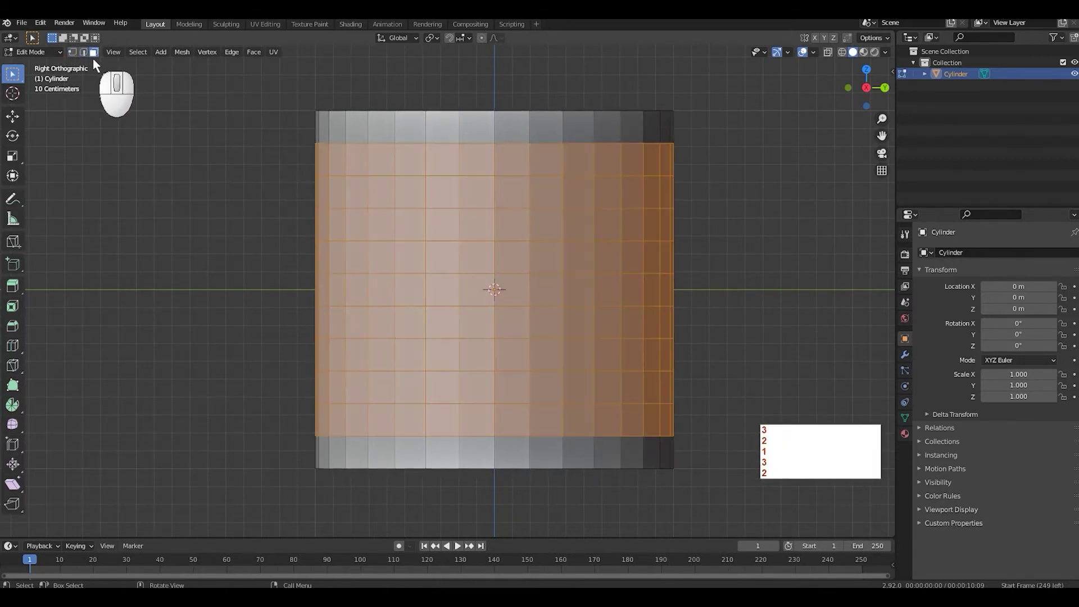
{"action": "key", "text": "1"}
Try to move a single vertex of the uppermost loop cut in vertex selection mode
{"action": "left_click", "coordinate": [72, 51]}
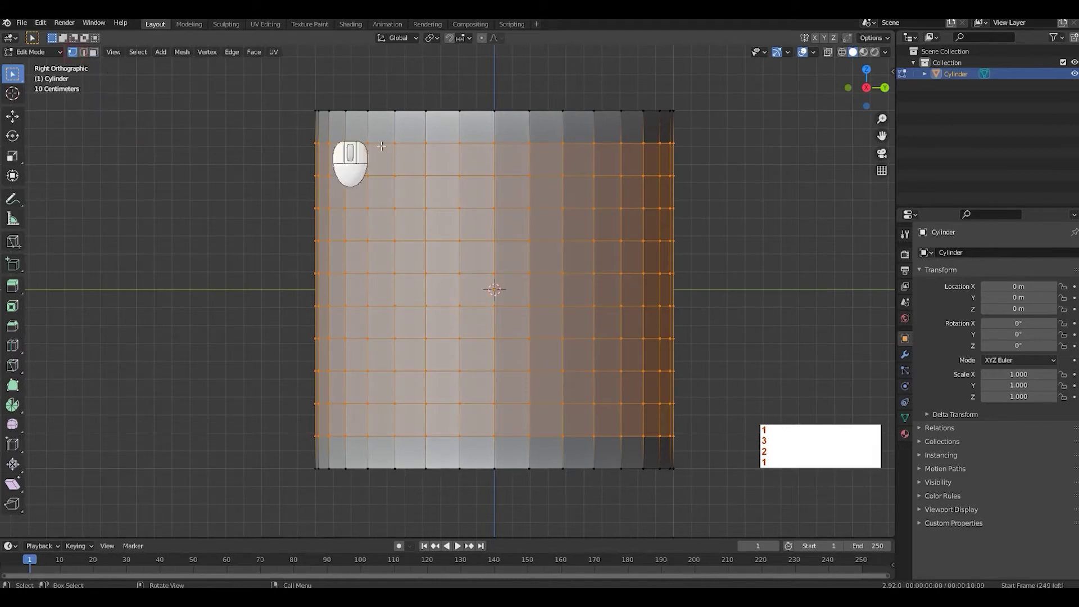
{"action": "left_click", "coordinate": [397, 138]}
{"action": "key", "text": "g"}
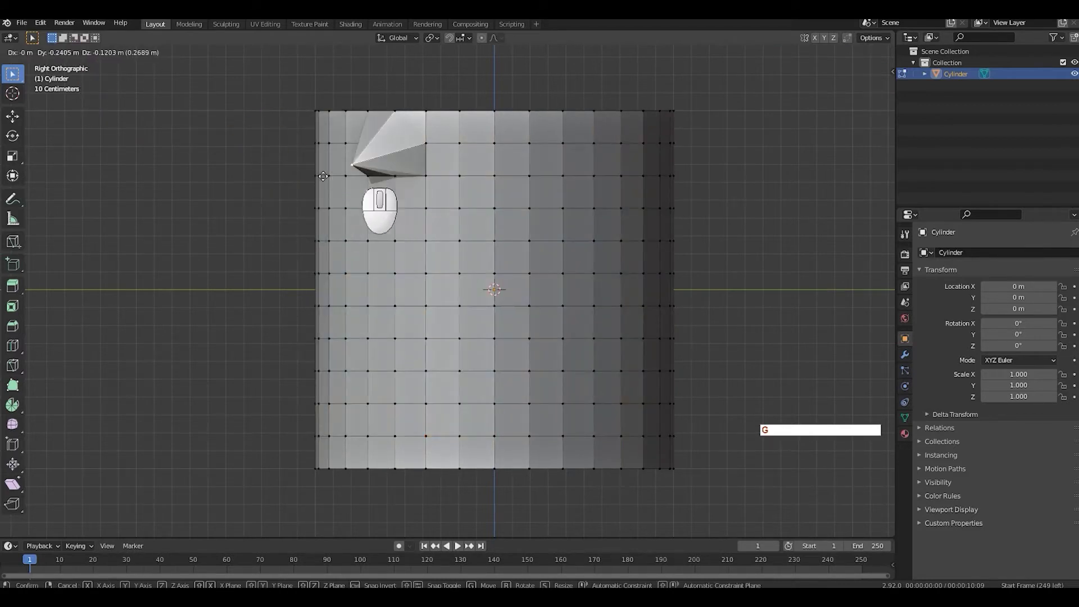
{"action": "right_click", "coordinate": [365, 163]}
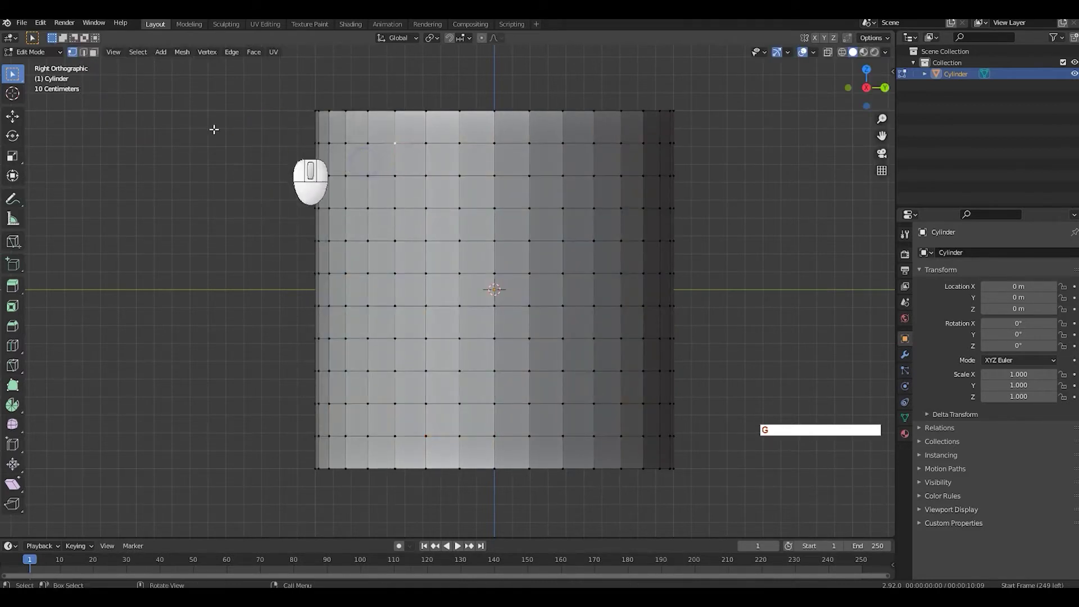
Try to move a single edge of the uppermost loop cut in edge selection mode
{"action": "left_click", "coordinate": [83, 52]}
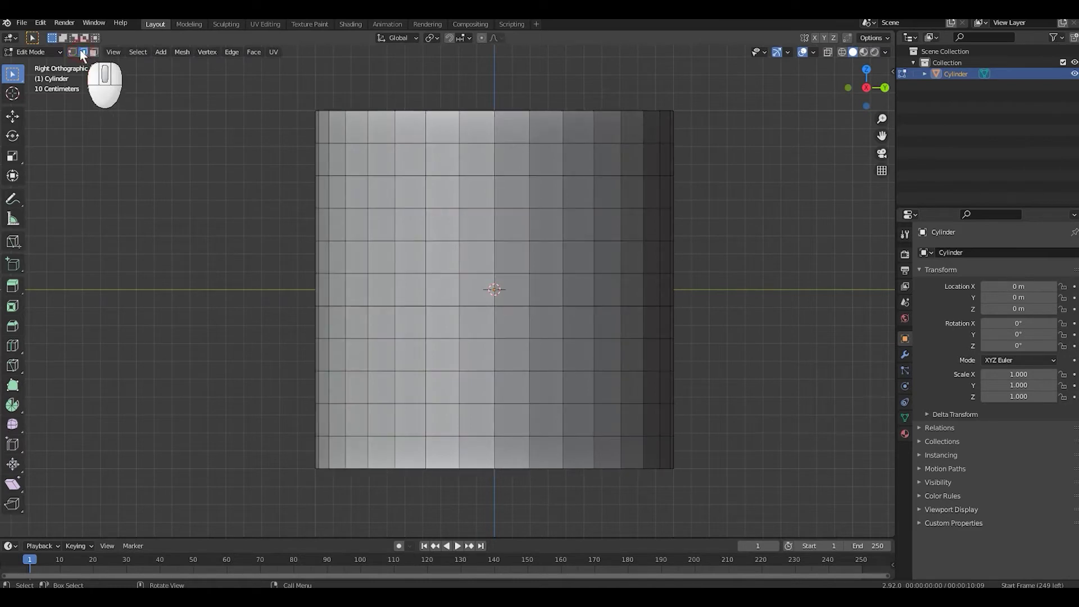
{"action": "left_click", "coordinate": [396, 143]}
{"action": "key", "text": "g"}
{"action": "right_click", "coordinate": [395, 155]}
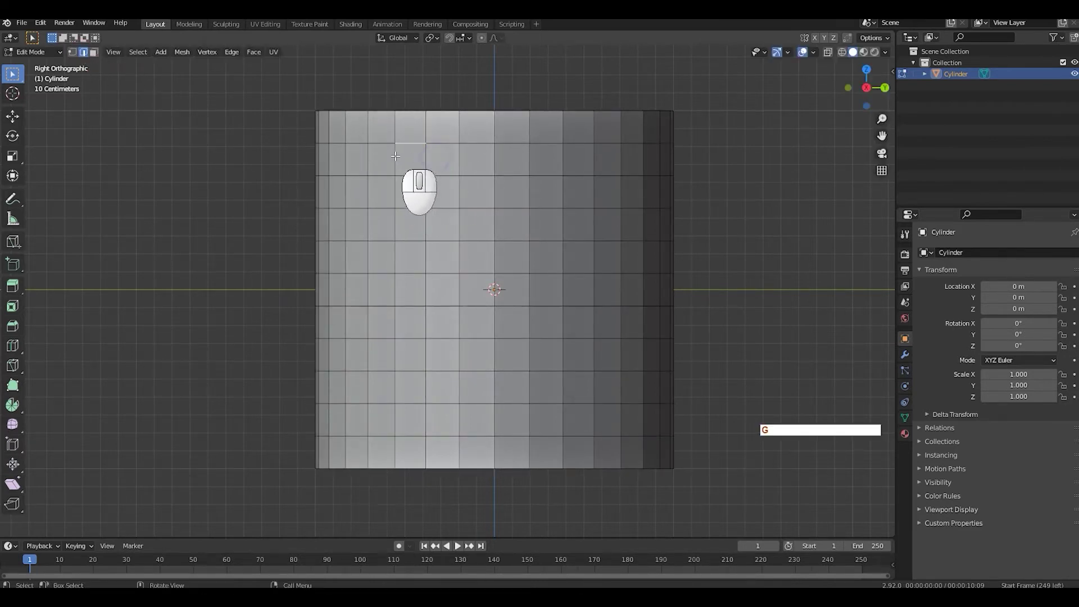
{"action": "key", "text": "g"}
{"action": "right_click", "coordinate": [376, 153]}
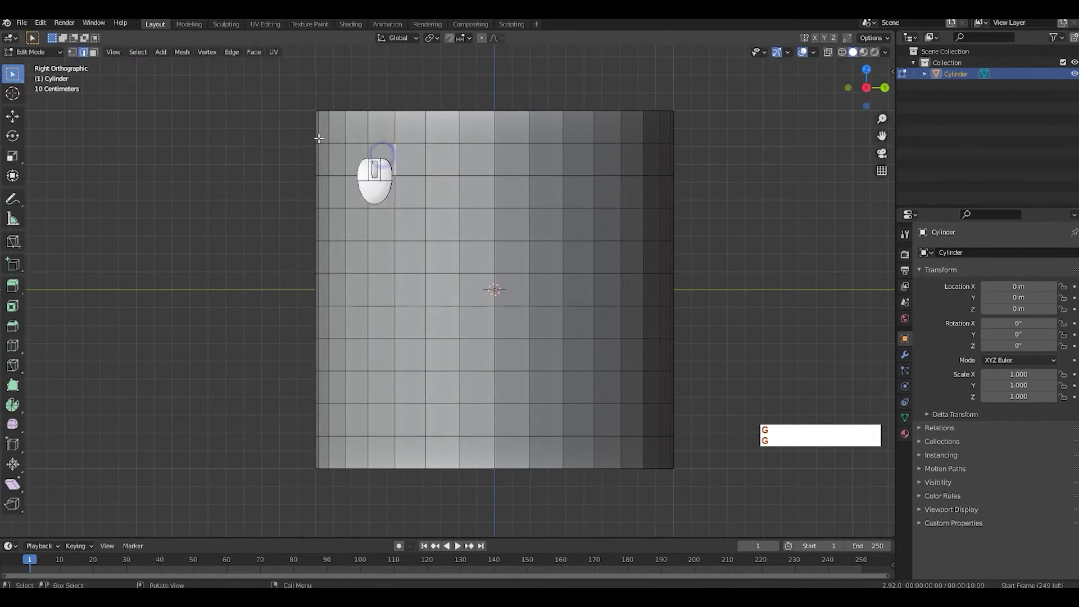
Try to move two individual faces in the second row from the cylinder's upper rim in face selection mode
{"action": "left_click", "coordinate": [94, 52]}
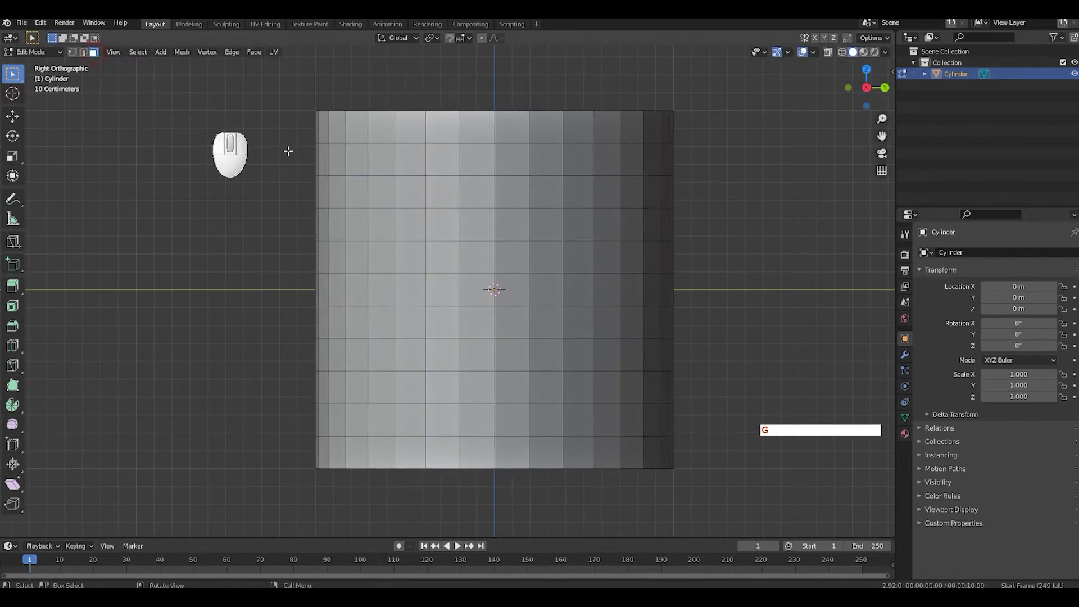
{"action": "left_click", "coordinate": [358, 159]}
{"action": "key", "text": "g"}
{"action": "right_click", "coordinate": [440, 185]}
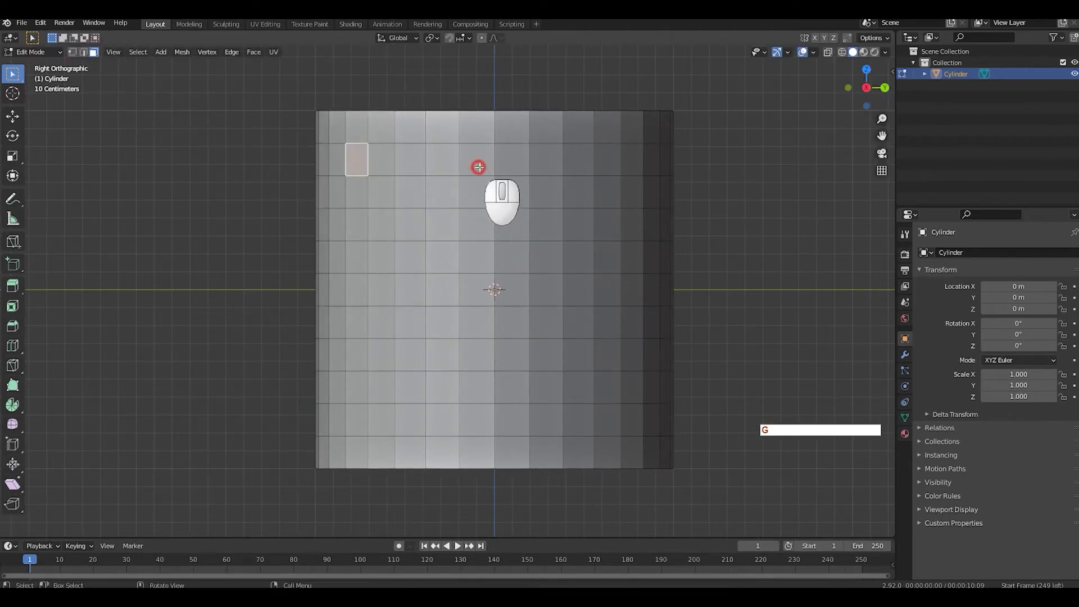
{"action": "left_click", "coordinate": [478, 167]}
{"action": "key", "text": "g"}
{"action": "right_click", "coordinate": [444, 163]}
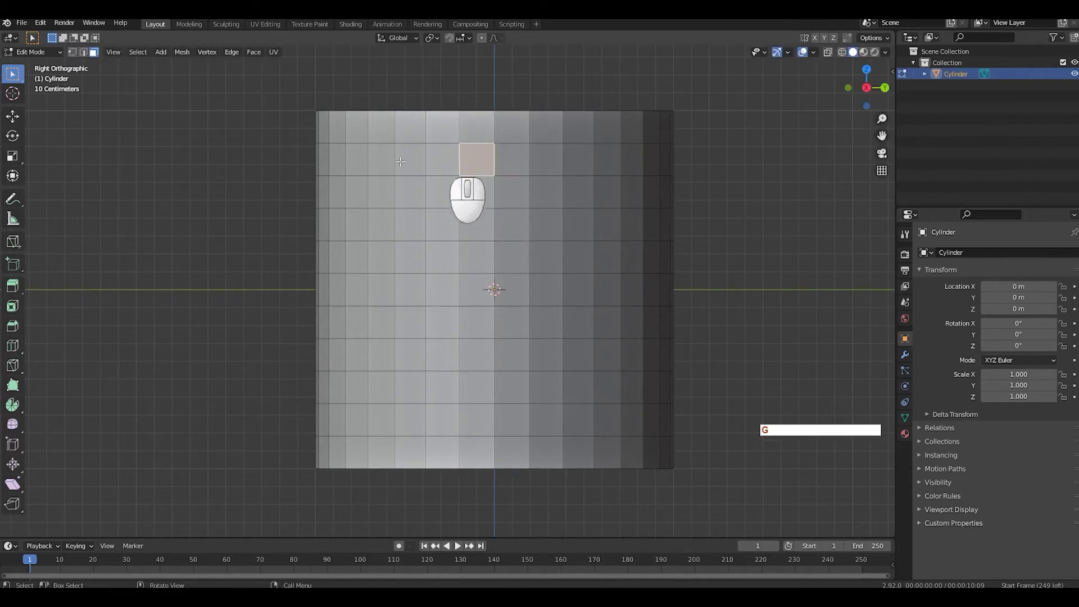
Cycle through the vertex and edge selection modes and end in face selection mode
{"action": "key", "text": "1"}
{"action": "key", "text": "2"}
{"action": "key", "text": "3"}
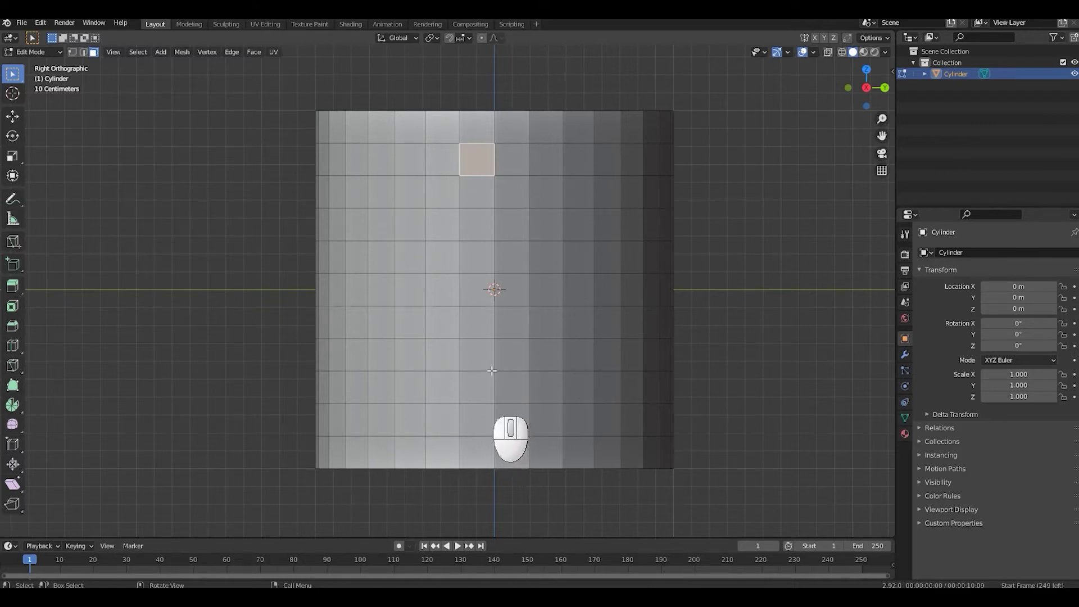
Select a two-by-two block of faces near the cylinder's upper rim and another near its base, face by face
{"action": "left_click", "coordinate": [516, 152]}
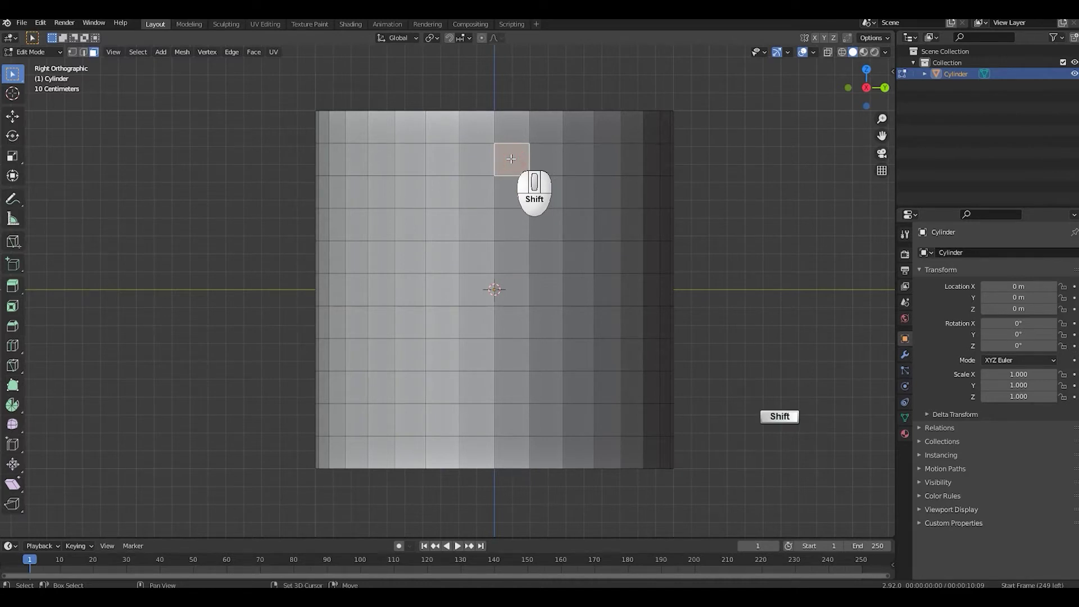
{"action": "left_click", "coordinate": [480, 162], "text": "shift"}
{"action": "left_click", "coordinate": [477, 192], "text": "shift"}
{"action": "left_click", "coordinate": [513, 187], "text": "shift"}
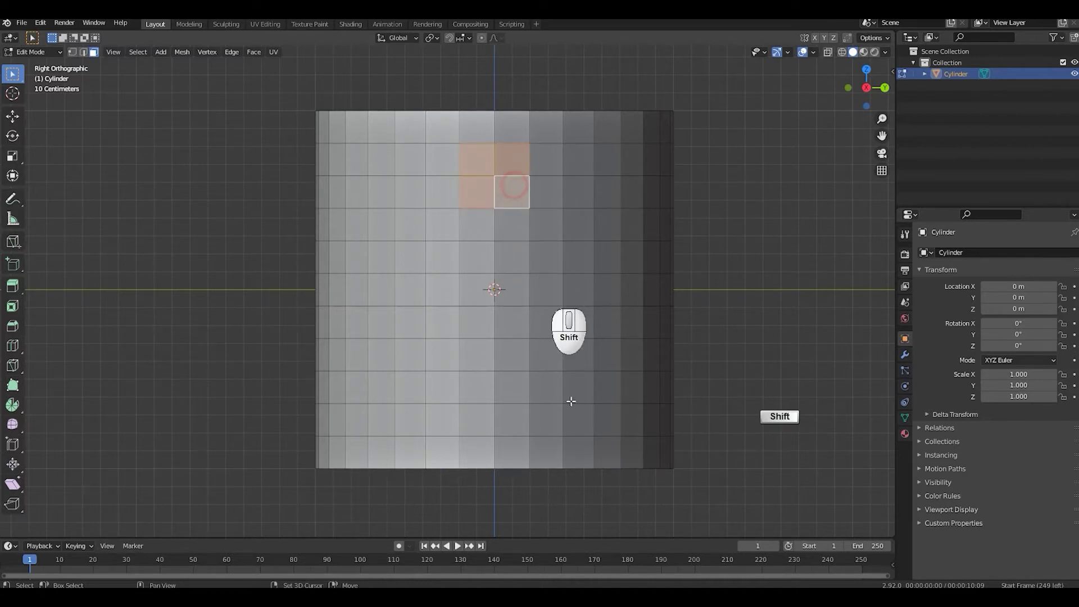
{"action": "left_click", "coordinate": [512, 387], "text": "shift"}
{"action": "left_click", "coordinate": [478, 387], "text": "shift"}
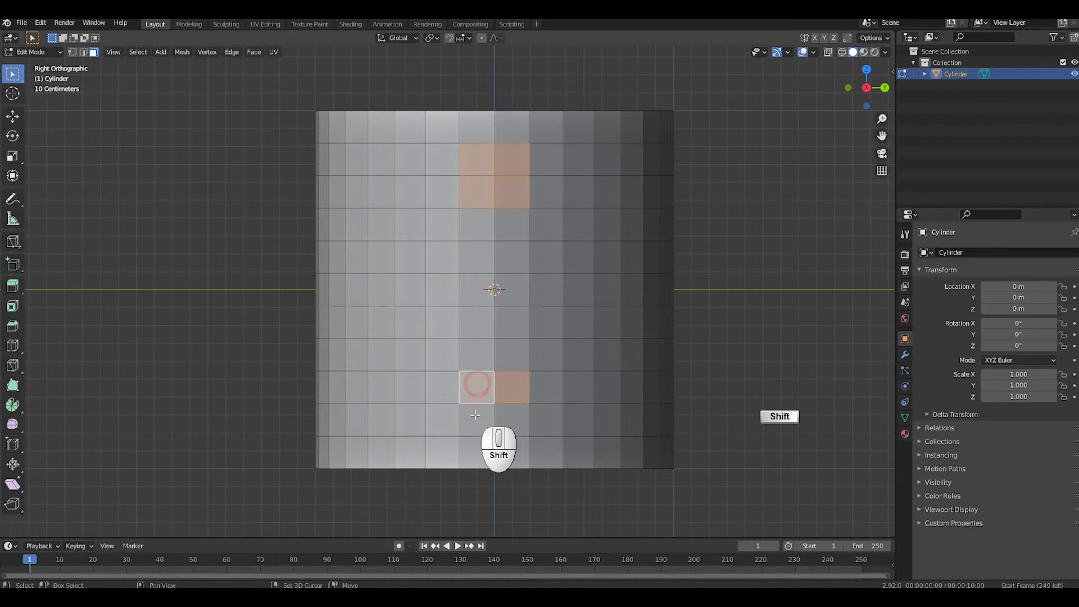
{"action": "left_click", "coordinate": [477, 420], "text": "shift"}
{"action": "left_click", "coordinate": [512, 420], "text": "shift"}
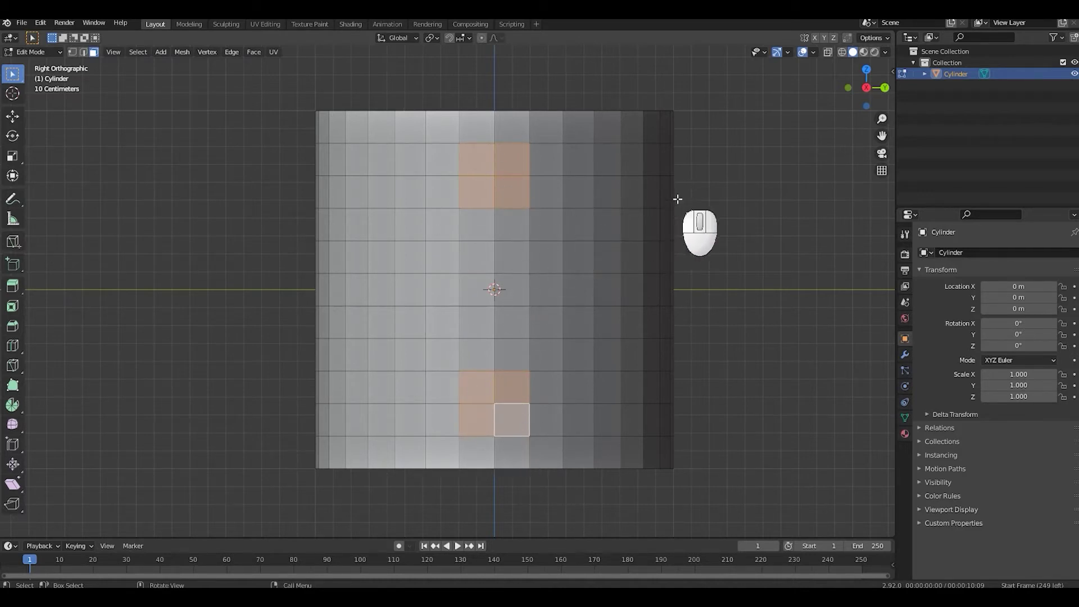
Clear the selection and pick only the upper two-by-two block by filling the region between its opposite corner faces
{"action": "left_click", "coordinate": [728, 209]}
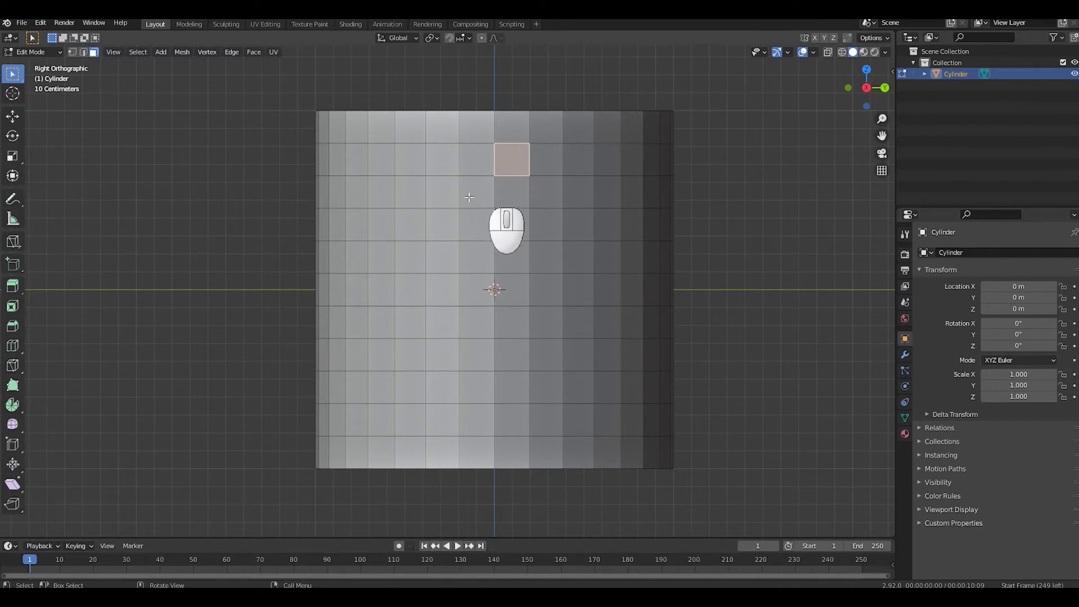
{"action": "key", "text": "ctrl"}
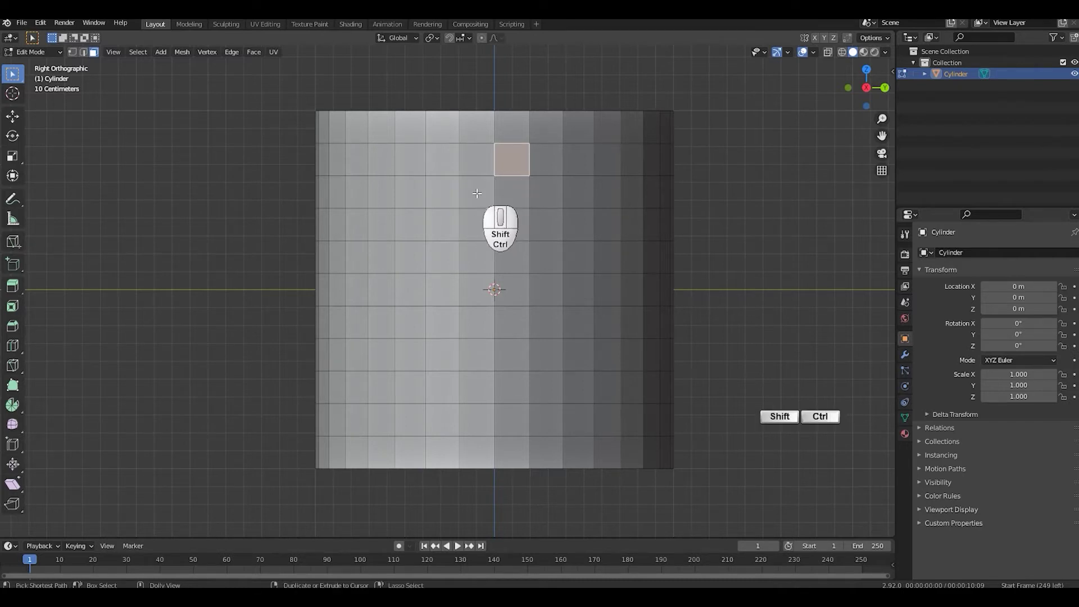
{"action": "left_click", "coordinate": [476, 193], "text": "ctrl+shift"}
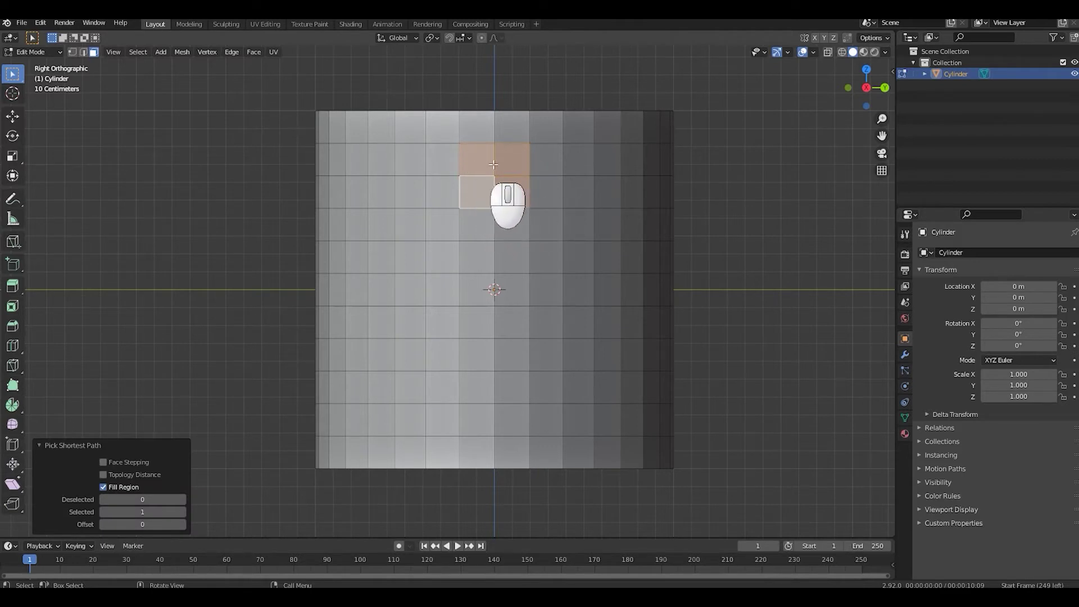
Fill-select the large rectangular face region between an upper-right and a lower-left face of the cylinder, and clear the selection
{"action": "left_click", "coordinate": [632, 161]}
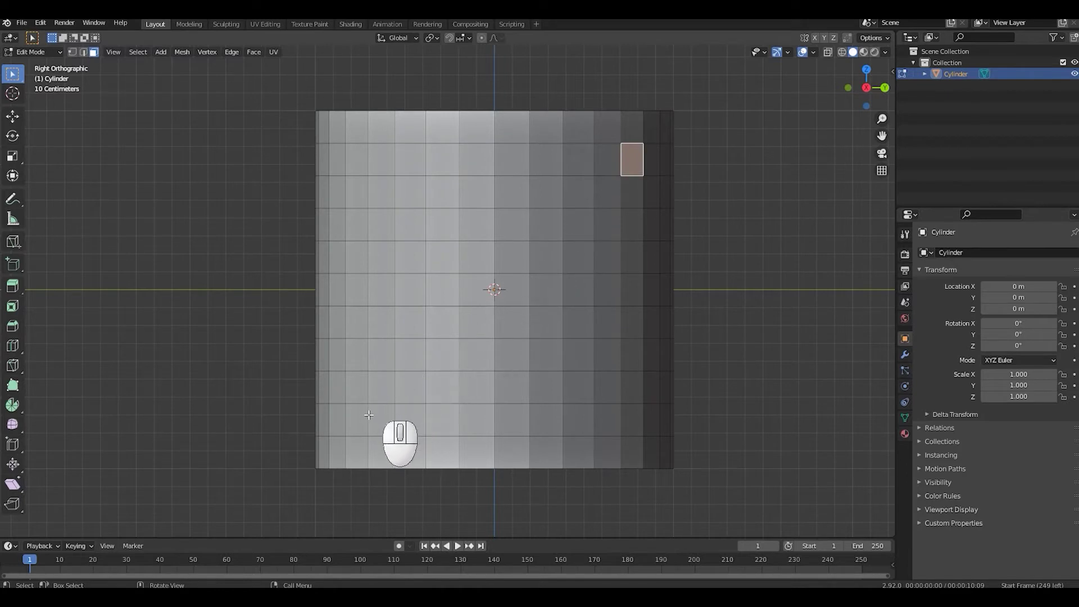
{"action": "key", "text": "ctrl+shift"}
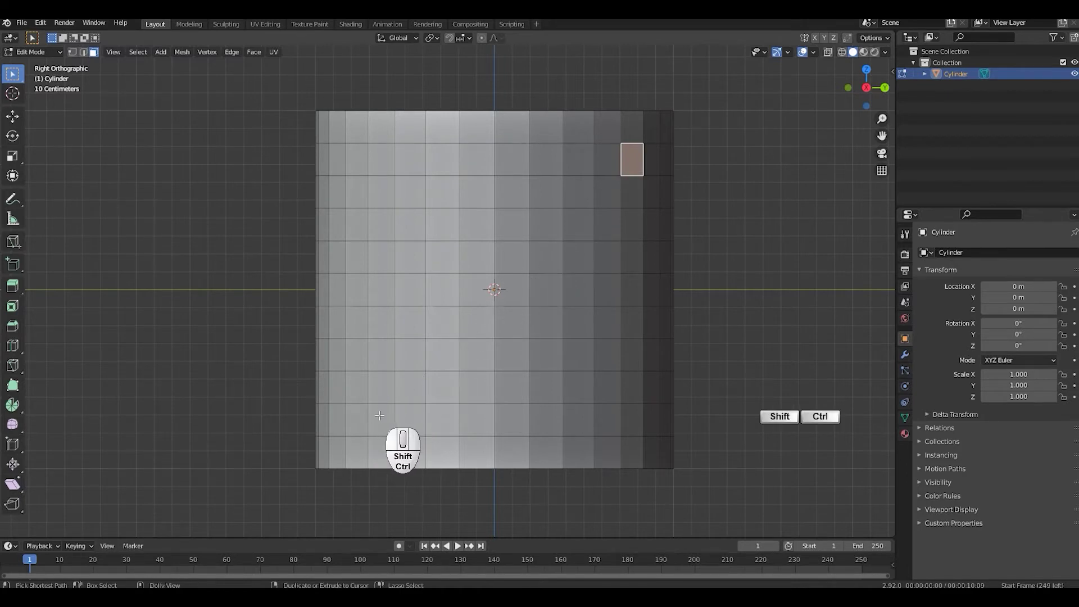
{"action": "left_click", "coordinate": [380, 415], "text": "ctrl+shift"}
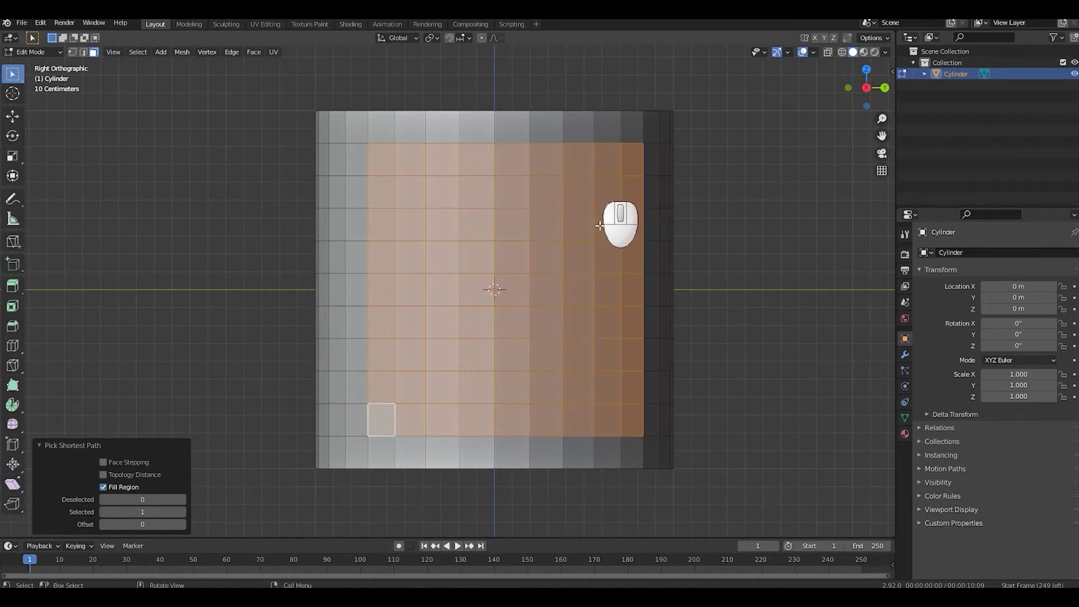
{"action": "left_click", "coordinate": [724, 222]}
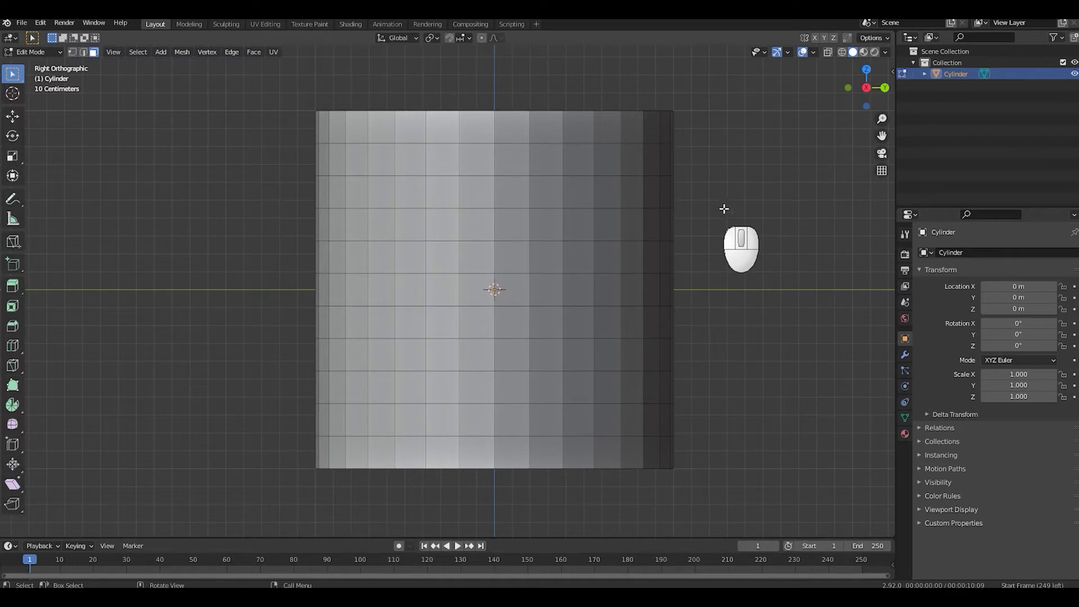
Start Circle Select and adjust the selection circle to a small radius
{"action": "key", "text": "c"}
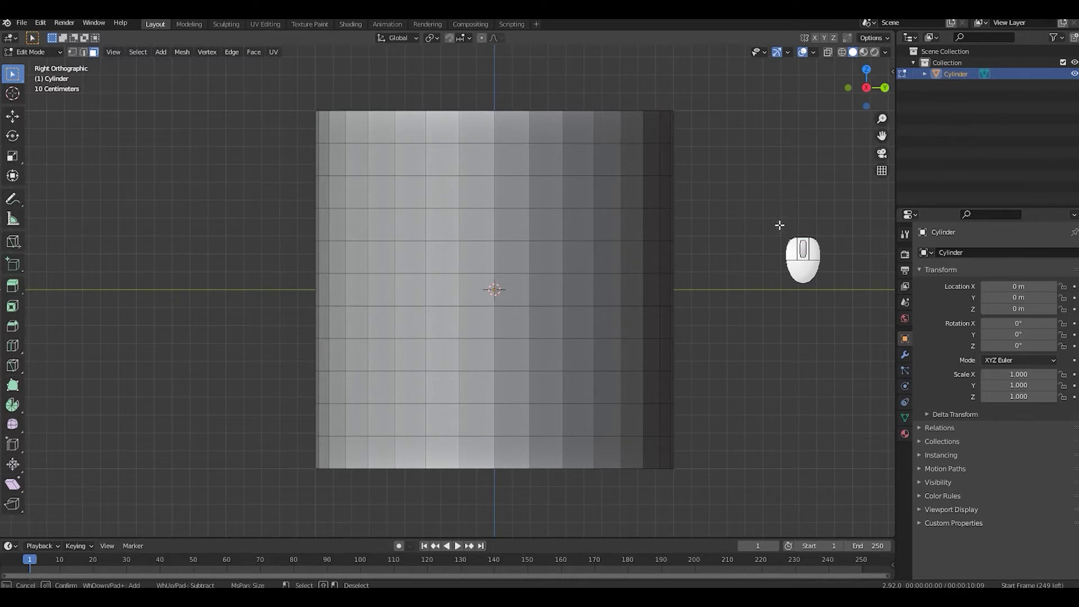
{"action": "scroll", "coordinate": [779, 225], "scroll_direction": "down", "scroll_amount": 10}
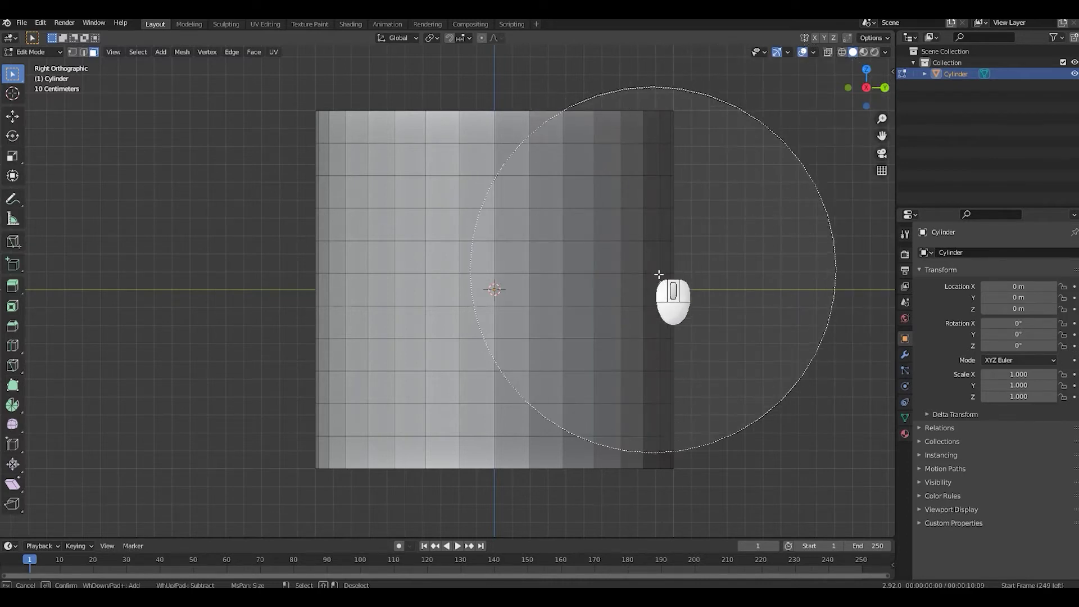
{"action": "scroll", "coordinate": [753, 242], "scroll_direction": "up", "scroll_amount": 10}
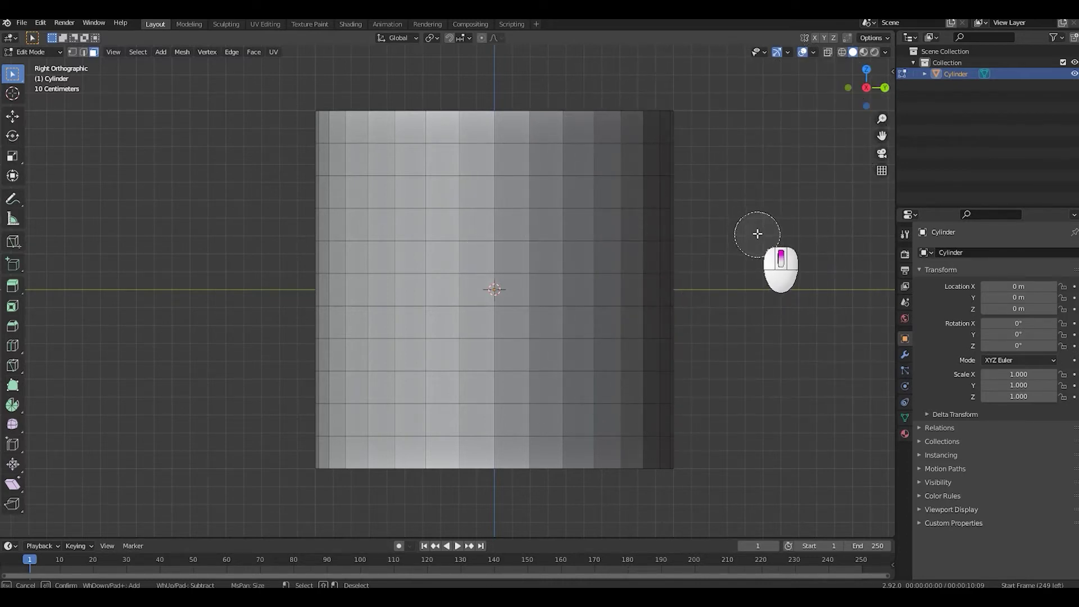
{"action": "scroll", "coordinate": [757, 233], "scroll_direction": "down", "scroll_amount": 5}
{"action": "scroll", "coordinate": [757, 233], "scroll_direction": "up", "scroll_amount": 4}
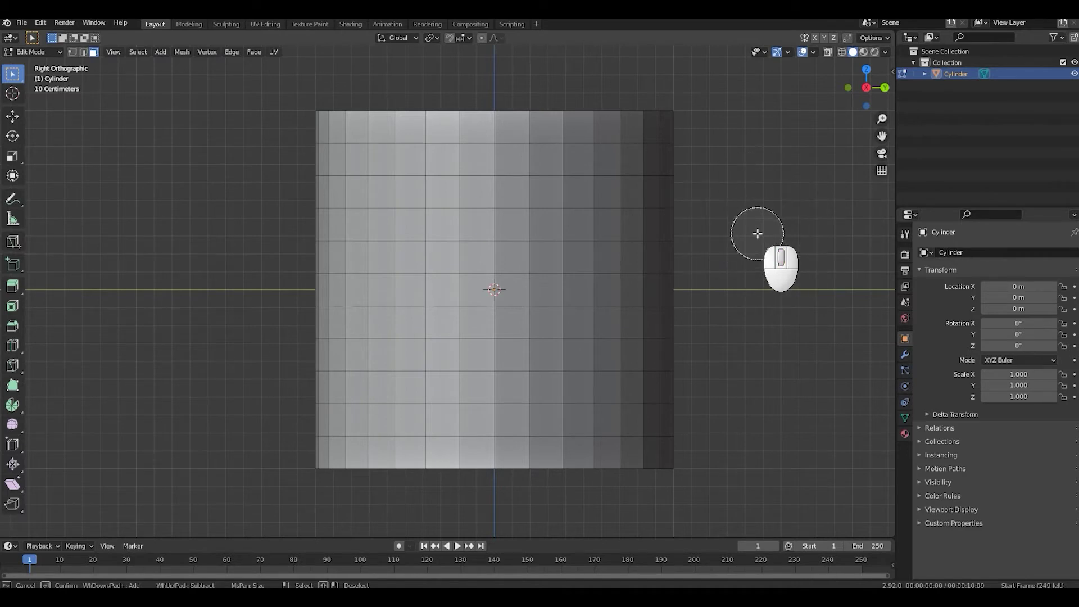
Paint a selection over most of the cylinder's visible side faces and erase it again with a smaller circle
{"action": "mouse_move", "coordinate": [598, 177]}
{"action": "left_mouse_down"}
{"action": "mouse_move", "coordinate": [470, 174]}
{"action": "mouse_move", "coordinate": [377, 256]}
{"action": "mouse_move", "coordinate": [378, 405]}
{"action": "mouse_move", "coordinate": [553, 387]}
{"action": "mouse_move", "coordinate": [613, 196]}
{"action": "mouse_move", "coordinate": [538, 276]}
{"action": "mouse_move", "coordinate": [514, 284]}
{"action": "mouse_move", "coordinate": [531, 263]}
{"action": "left_mouse_up"}
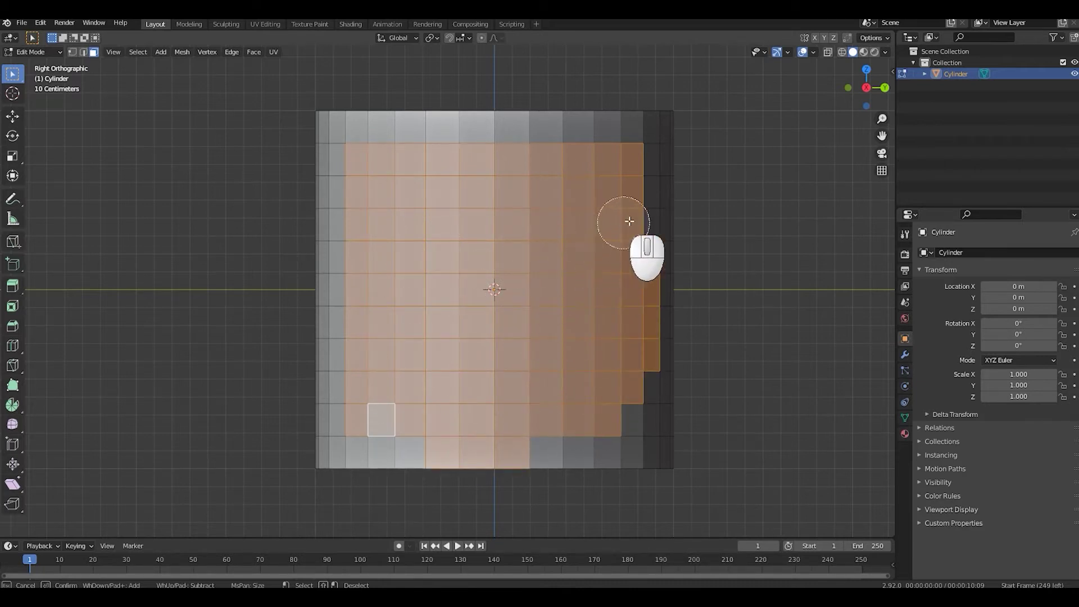
{"action": "scroll", "coordinate": [650, 213], "scroll_direction": "up", "scroll_amount": 1}
{"action": "middle_click", "coordinate": [651, 213]}
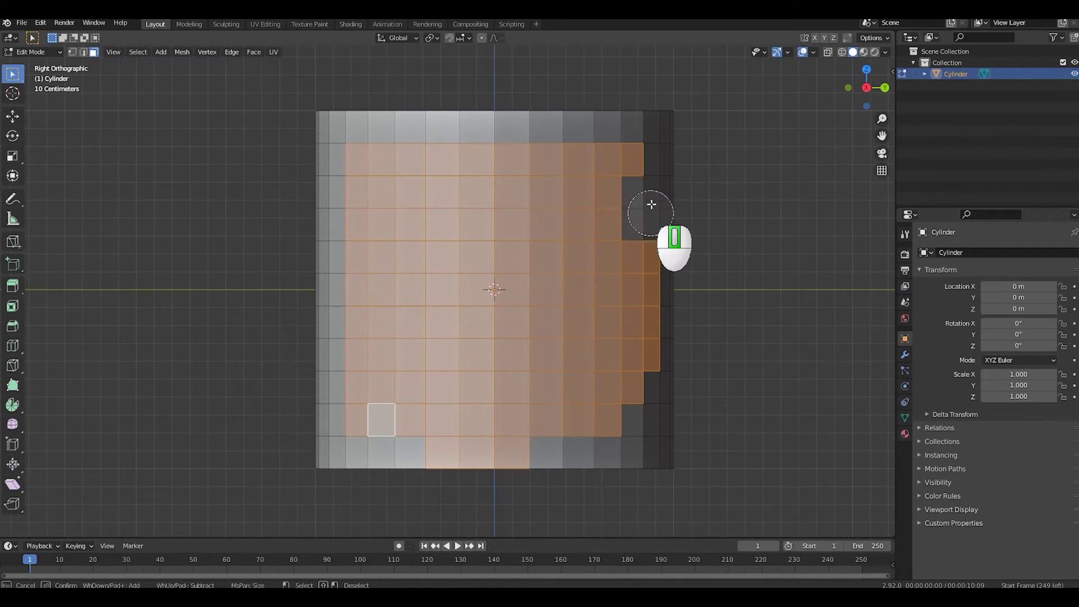
{"action": "mouse_move", "coordinate": [651, 204]}
{"action": "middle_mouse_down"}
{"action": "mouse_move", "coordinate": [606, 144]}
{"action": "mouse_move", "coordinate": [494, 141]}
{"action": "mouse_move", "coordinate": [365, 169]}
{"action": "mouse_move", "coordinate": [331, 285]}
{"action": "mouse_move", "coordinate": [360, 427]}
{"action": "mouse_move", "coordinate": [478, 455]}
{"action": "mouse_move", "coordinate": [635, 405]}
{"action": "mouse_move", "coordinate": [633, 214]}
{"action": "mouse_move", "coordinate": [602, 207]}
{"action": "mouse_move", "coordinate": [552, 380]}
{"action": "mouse_move", "coordinate": [338, 291]}
{"action": "mouse_move", "coordinate": [512, 182]}
{"action": "mouse_move", "coordinate": [579, 354]}
{"action": "mouse_move", "coordinate": [506, 265]}
{"action": "mouse_move", "coordinate": [554, 346]}
{"action": "mouse_move", "coordinate": [400, 298]}
{"action": "mouse_move", "coordinate": [556, 230]}
{"action": "middle_mouse_up"}
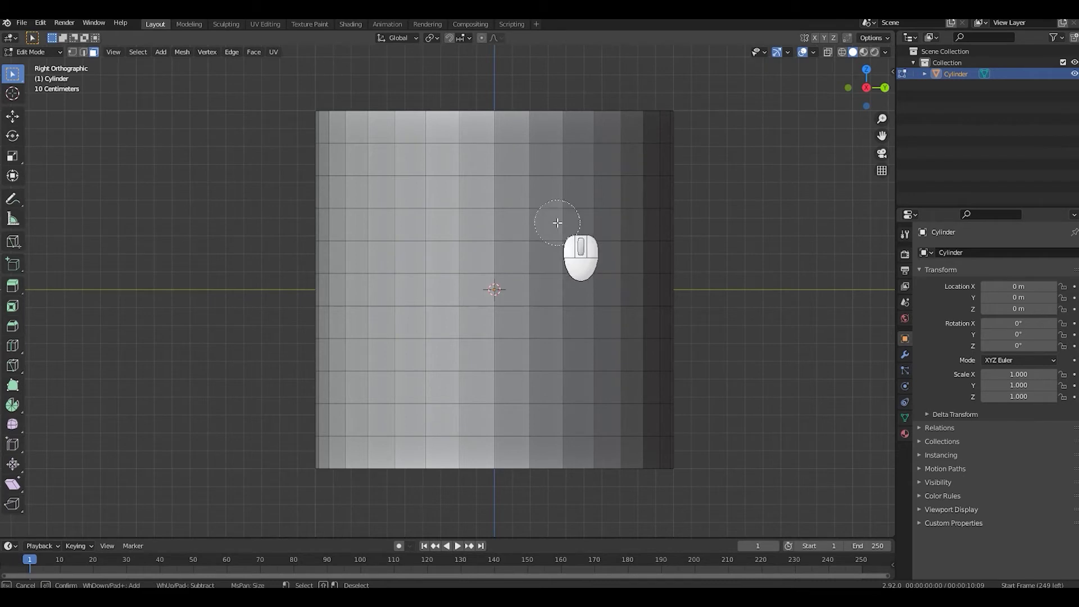
Circle-select two centered two-by-two face blocks with a reduced circle, one near the upper rim and one near the base, and leave Circle Select
{"action": "scroll", "coordinate": [547, 198], "scroll_direction": "up", "scroll_amount": 2}
{"action": "scroll", "coordinate": [547, 197], "scroll_direction": "up", "scroll_amount": 1}
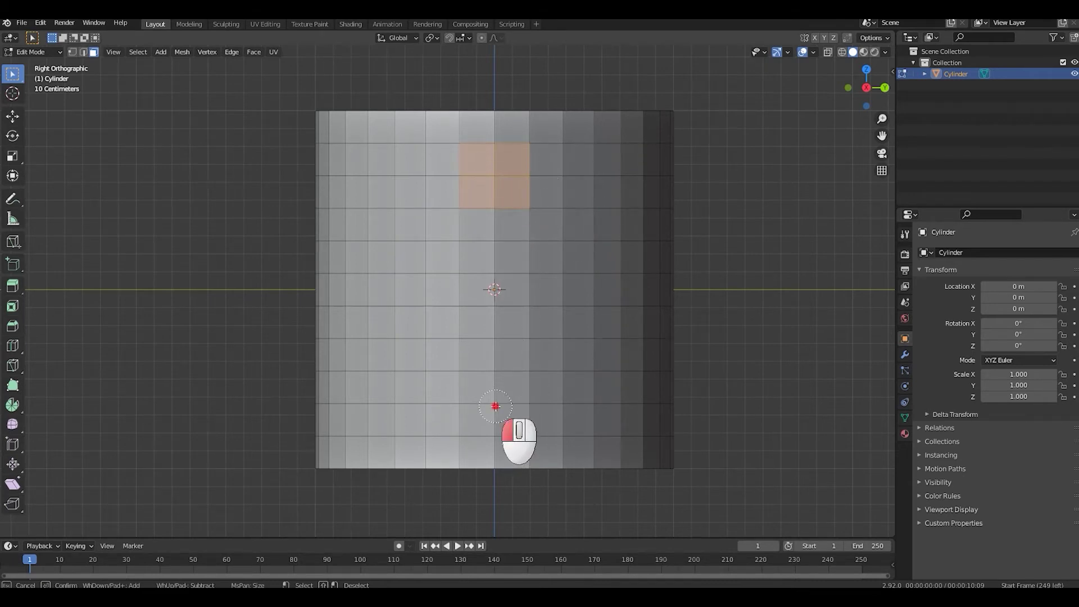
{"action": "left_click_drag", "start_coordinate": [495, 406], "coordinate": [483, 406]}
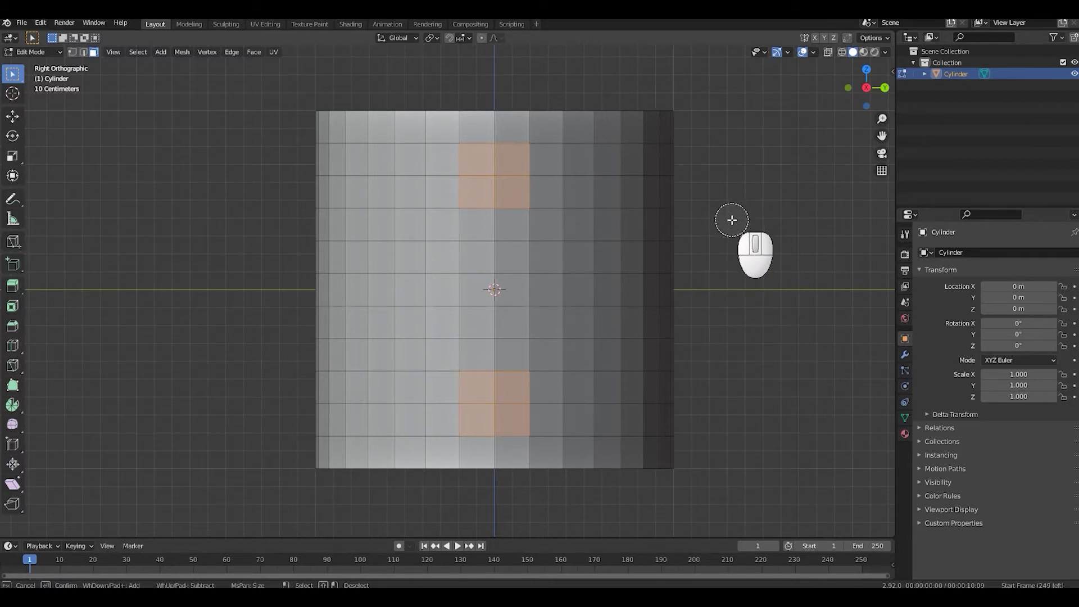
{"action": "key", "text": "Escape"}
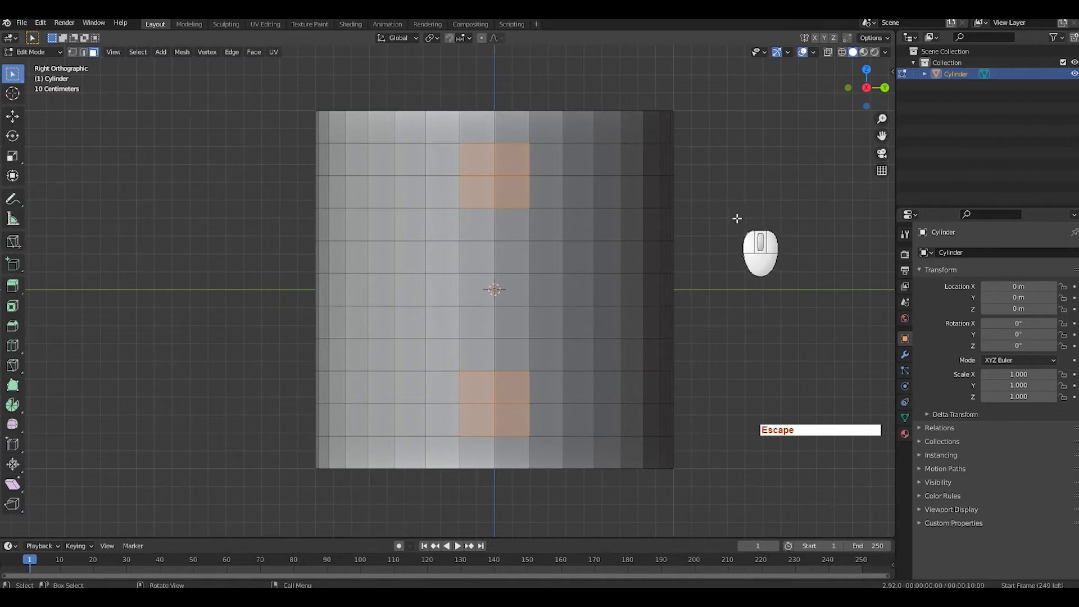
{"action": "key", "text": "c"}
{"action": "right_click", "coordinate": [747, 216]}
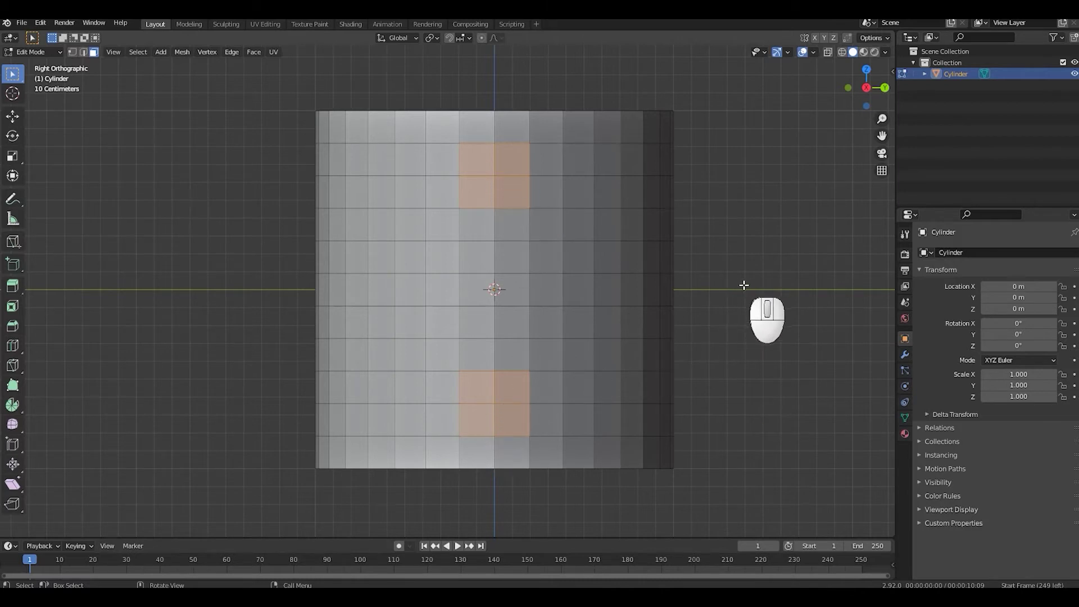
Inset both selected face blocks with a thickness of 0.0601 m and round them with the LoopTools Circle command
{"action": "key", "text": "i"}
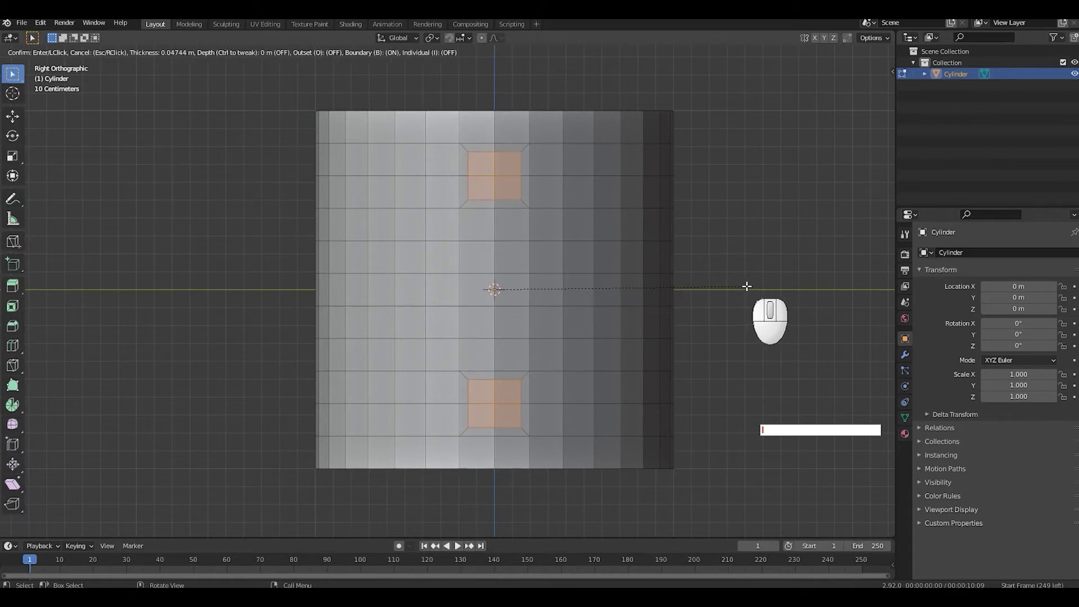
{"action": "left_click", "coordinate": [744, 287]}
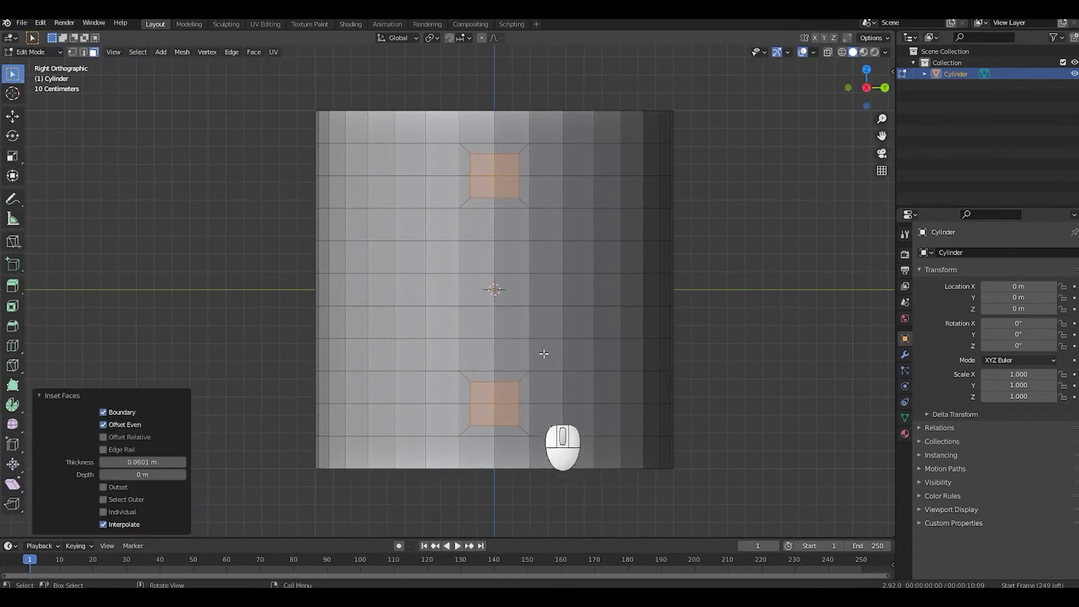
{"action": "right_click", "coordinate": [728, 154]}
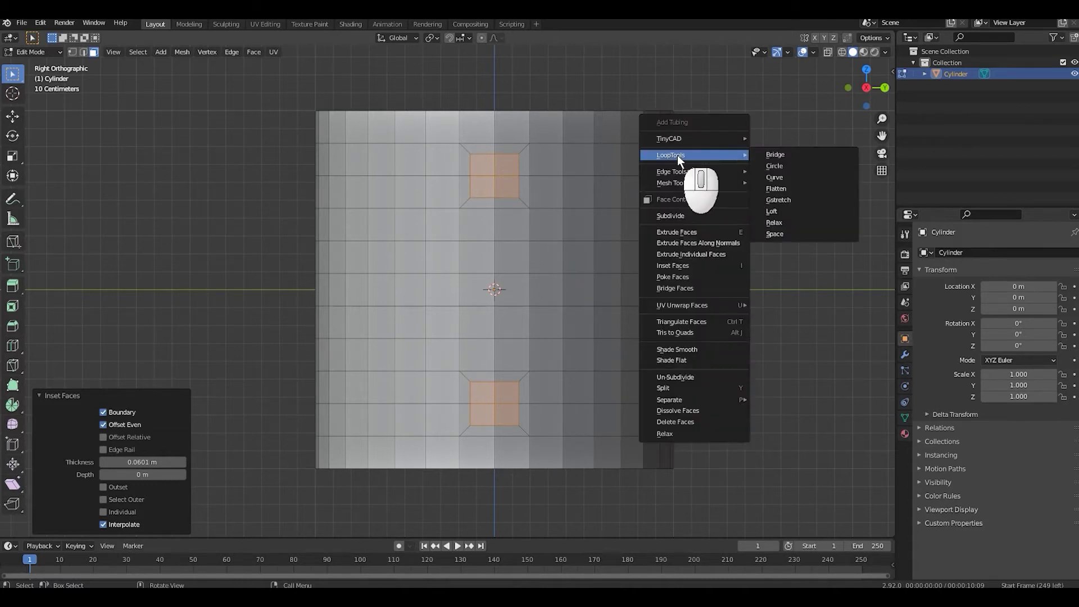
{"action": "left_click", "coordinate": [775, 166]}
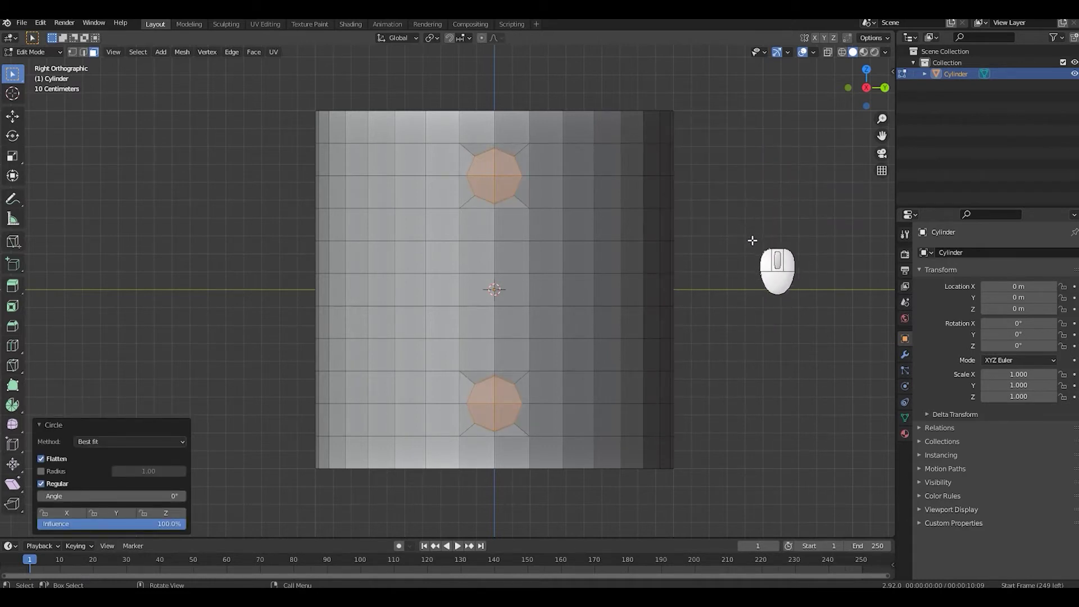
{"action": "right_click", "coordinate": [762, 225]}
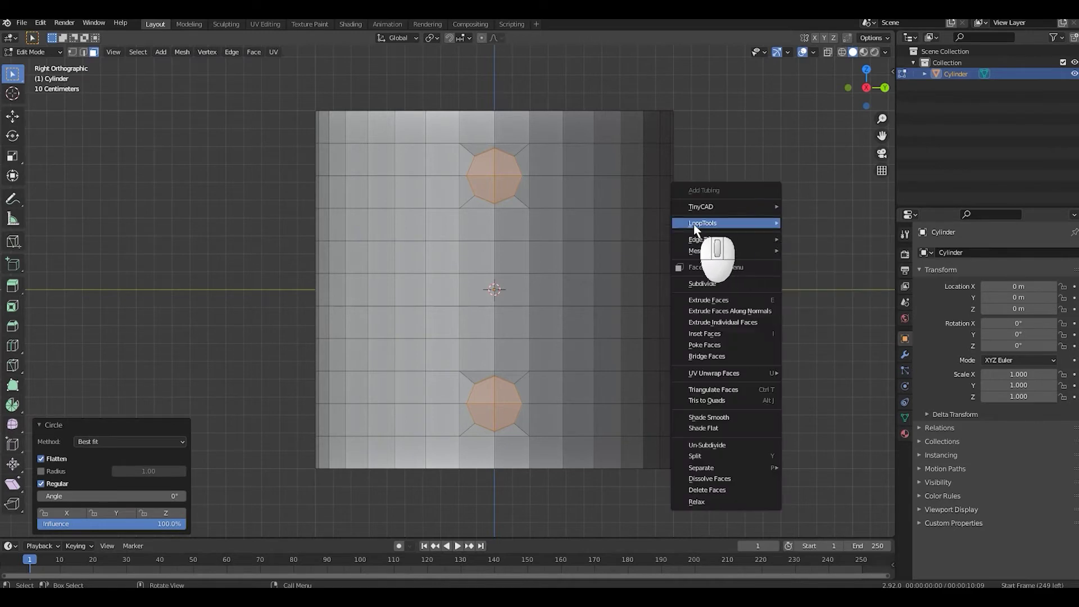
{"action": "mouse_move", "coordinate": [713, 225]}
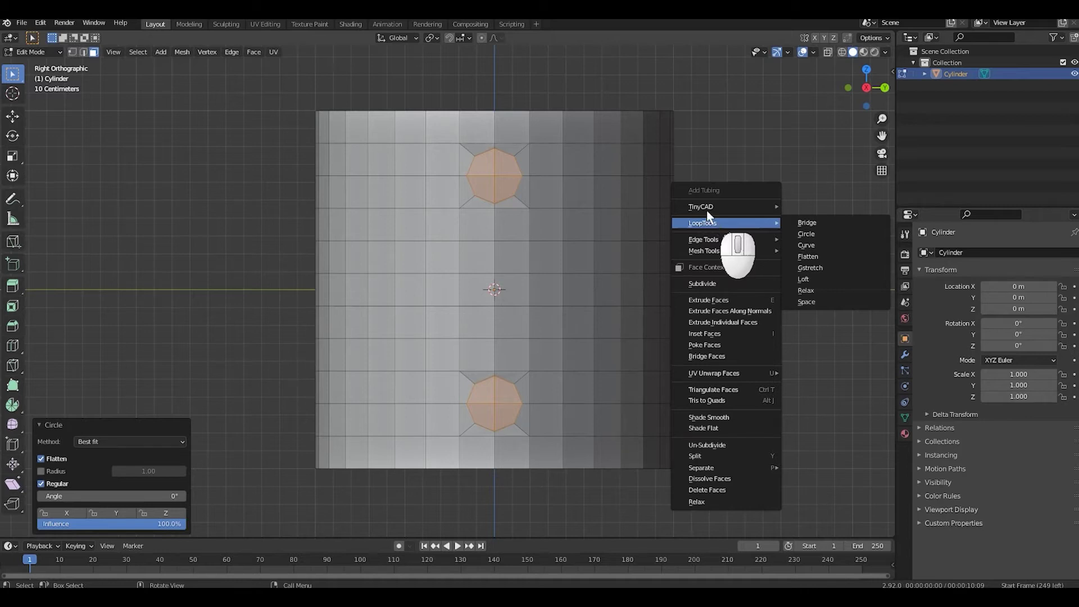
{"action": "key", "text": "Escape"}
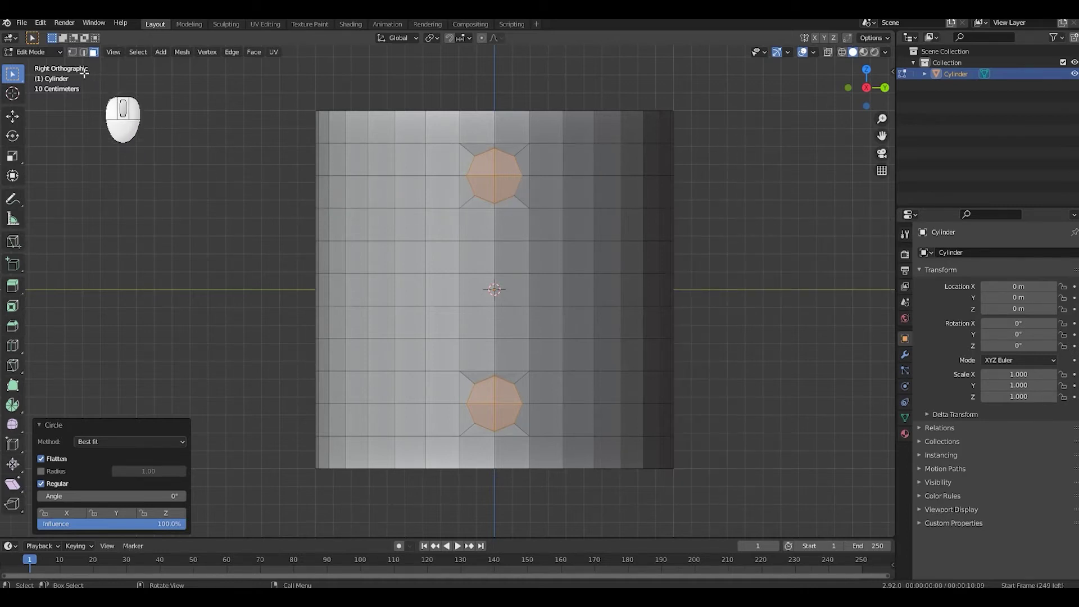
Search the add-on preferences for "loop" to locate the LoopTools add-on
{"action": "left_click", "coordinate": [46, 25]}
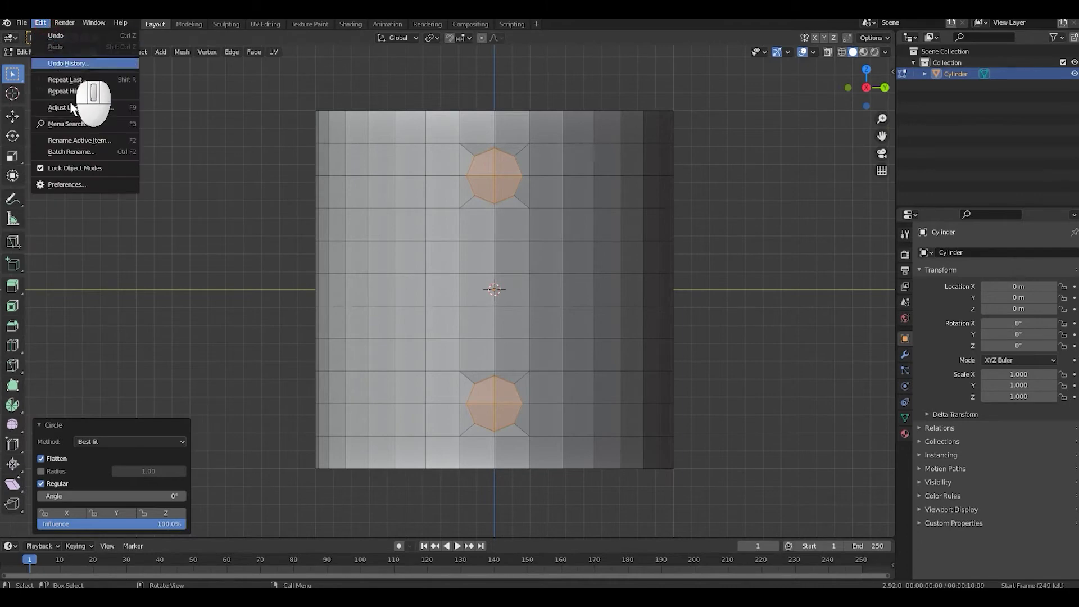
{"action": "left_click", "coordinate": [62, 183]}
{"action": "left_click_drag", "start_coordinate": [107, 45], "coordinate": [496, 114]}
{"action": "left_click", "coordinate": [432, 222]}
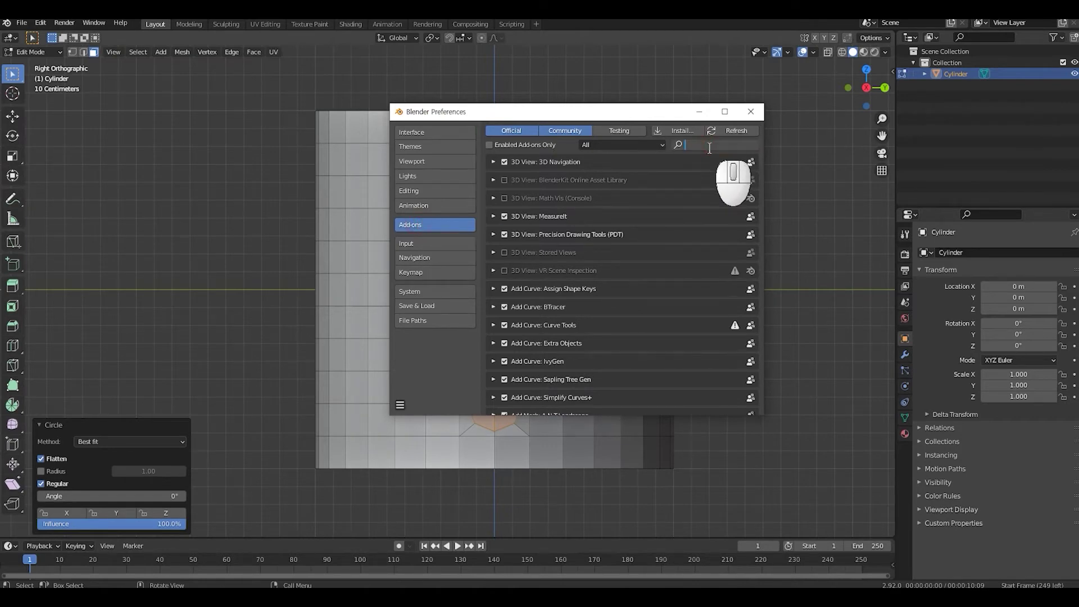
{"action": "type", "text": "loop"}
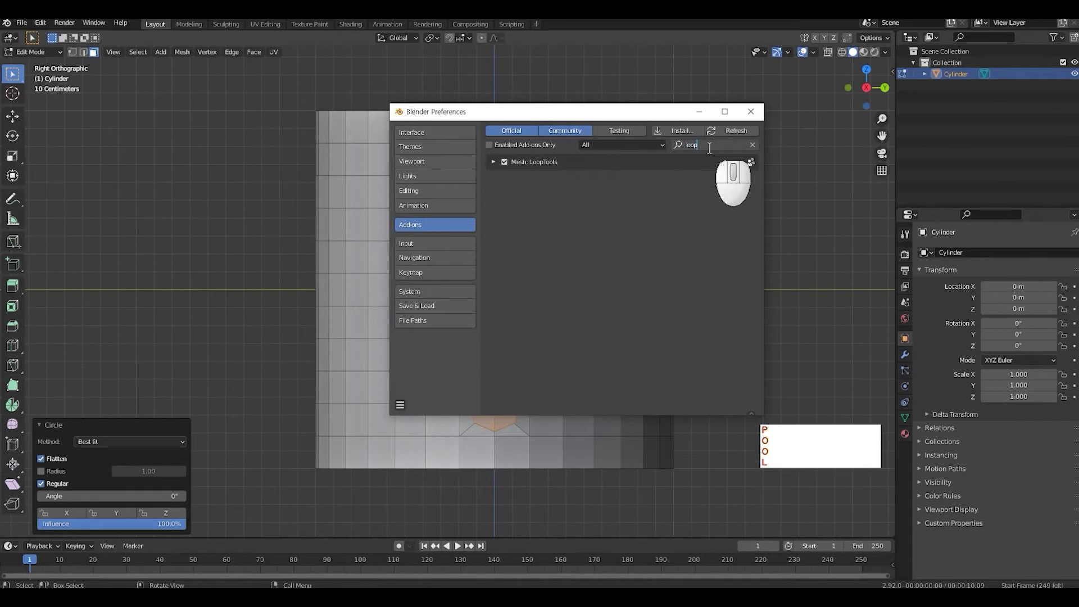
{"action": "left_click", "coordinate": [663, 194]}
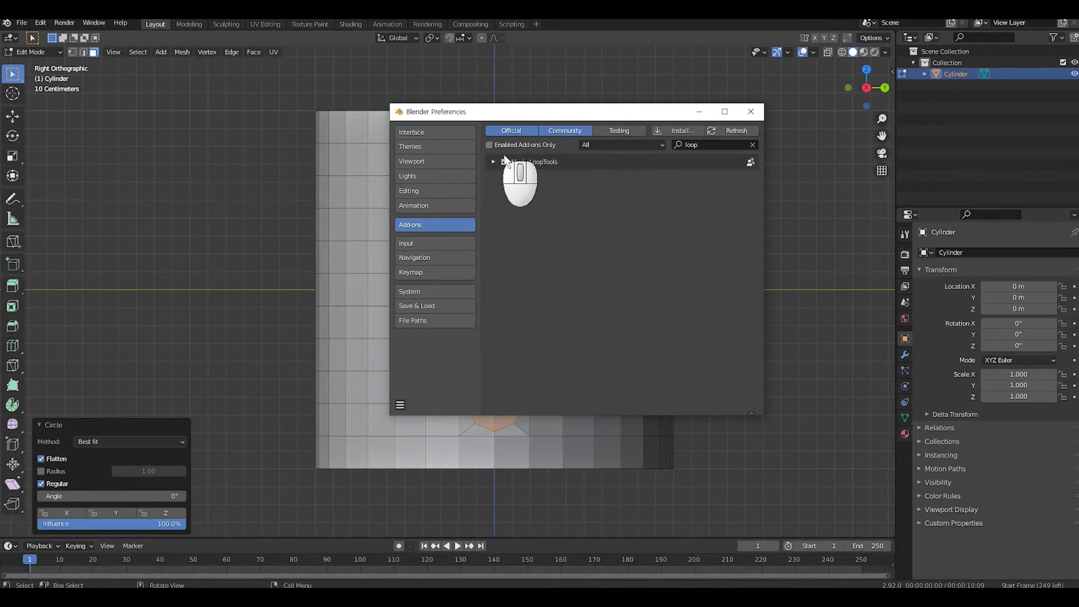
Save the preferences and close the preferences window
{"action": "left_click", "coordinate": [401, 403]}
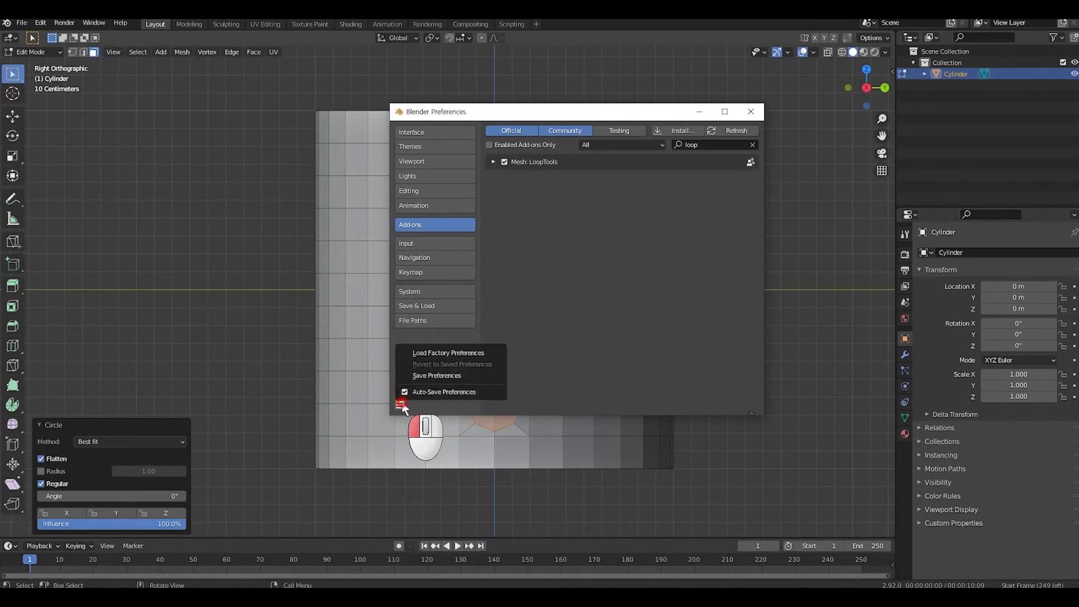
{"action": "left_click", "coordinate": [453, 376]}
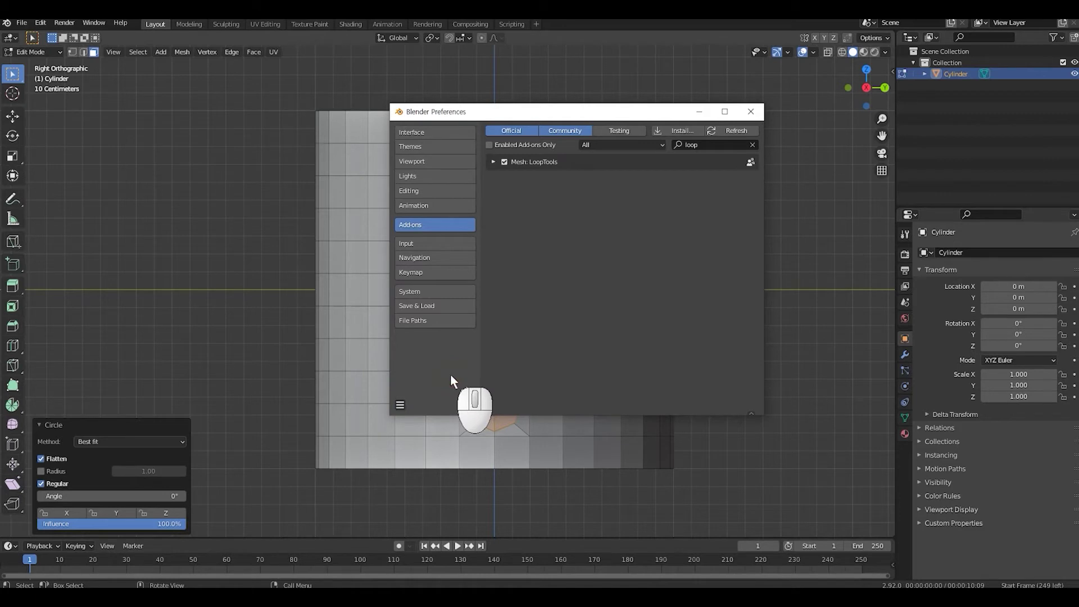
{"action": "left_click", "coordinate": [745, 113]}
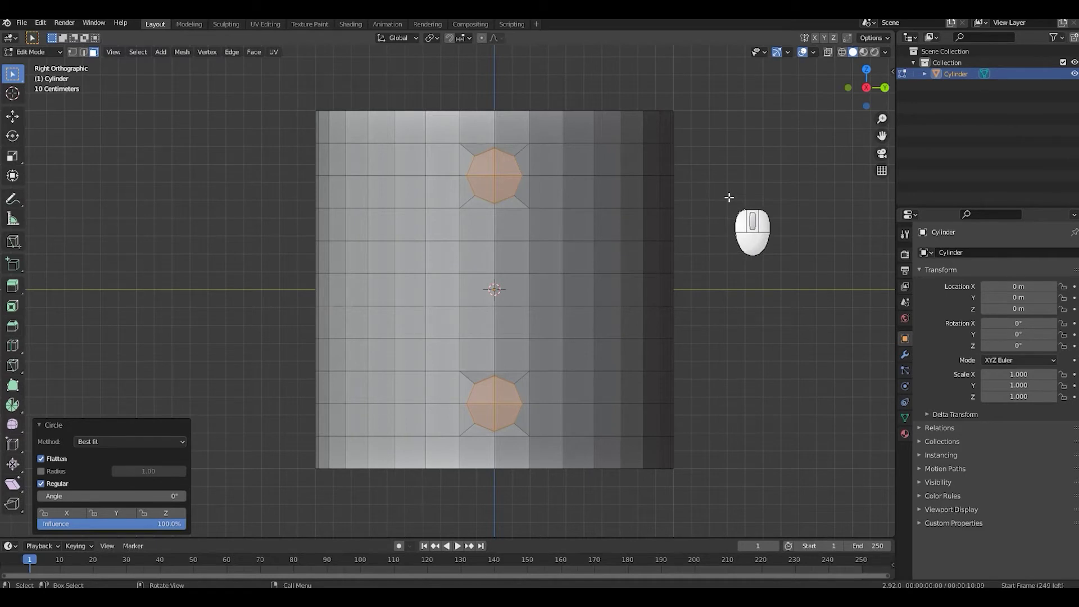
Extrude both rounded face groups outward from the cylinder wall by about 0.092 m, working in front view
{"action": "key", "text": "KP_1"}
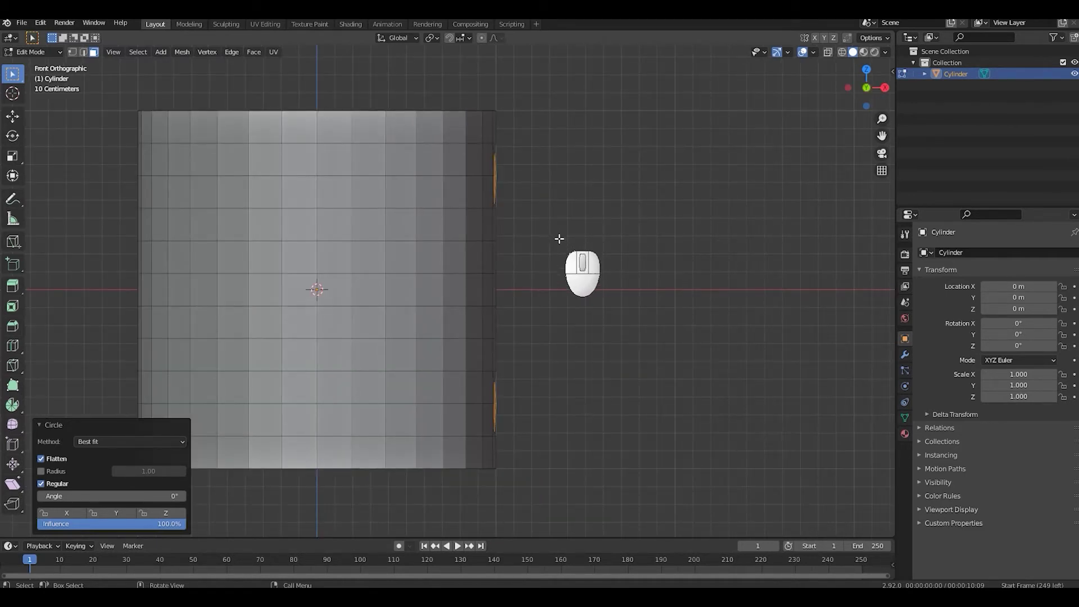
{"action": "key", "text": "e"}
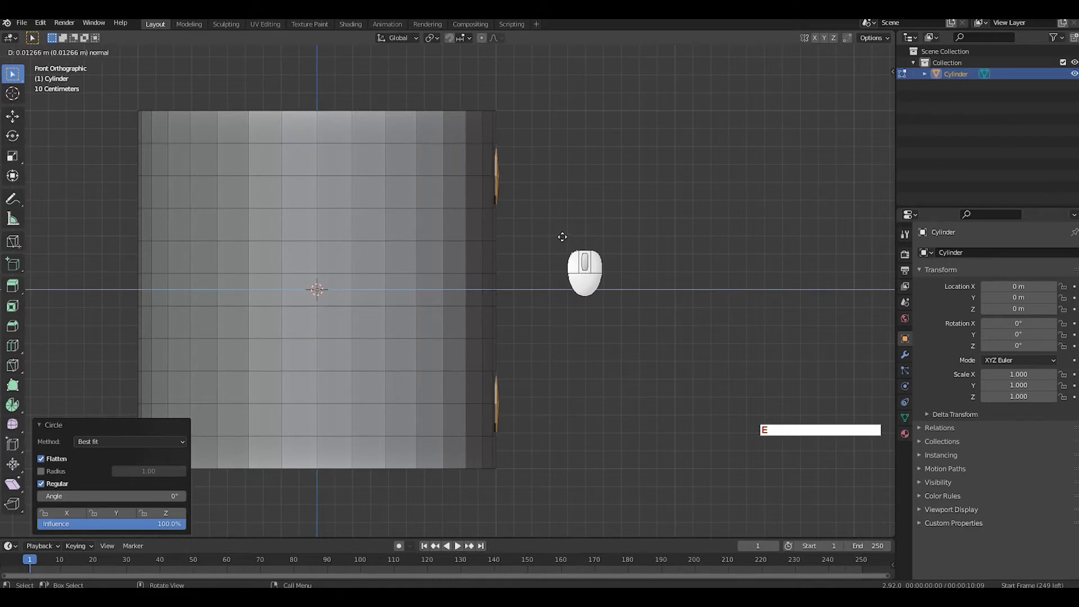
{"action": "left_click", "coordinate": [575, 232]}
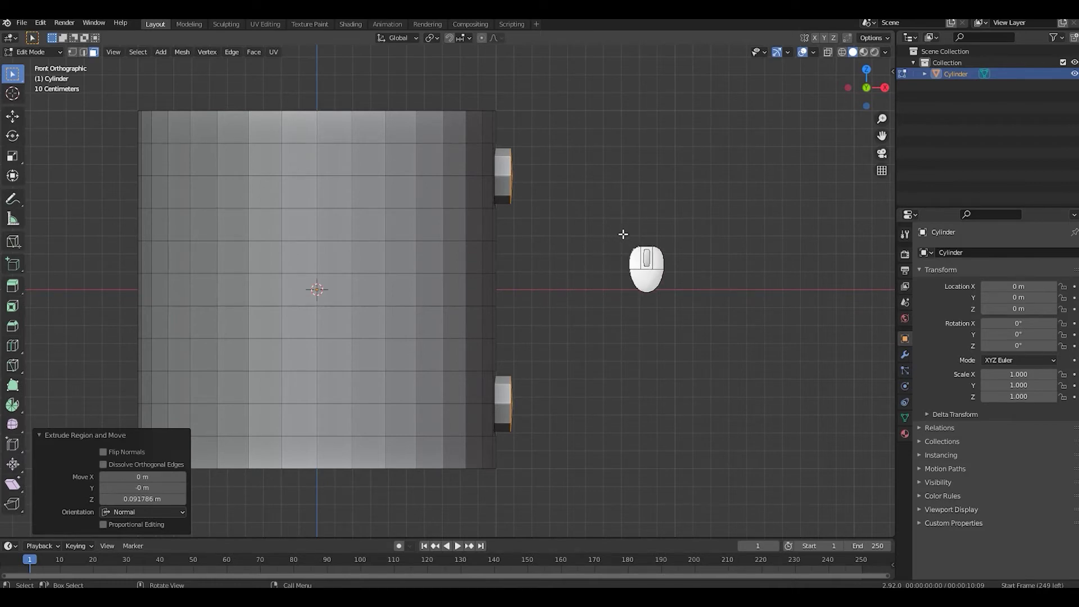
Circle-select the end faces of the upper extruded stub and delete them to open it
{"action": "key", "text": "KP_3"}
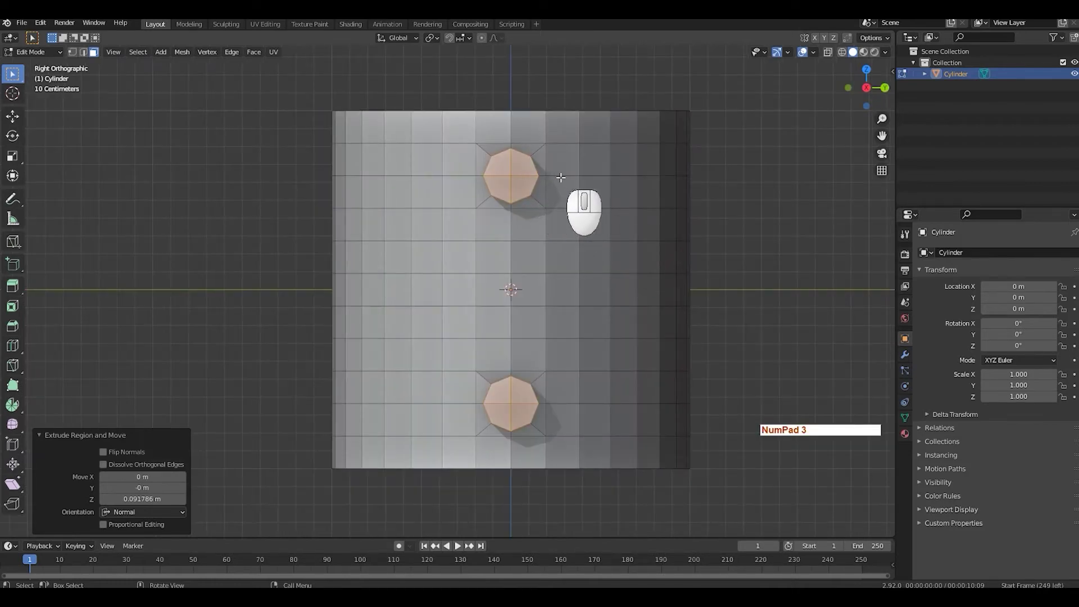
{"action": "middle_click_drag", "start_coordinate": [561, 177], "coordinate": [609, 188]}
{"action": "scroll", "coordinate": [624, 222], "scroll_direction": "up", "scroll_amount": 1}
{"action": "scroll", "coordinate": [636, 223], "scroll_direction": "up", "scroll_amount": 2, "text": "shift"}
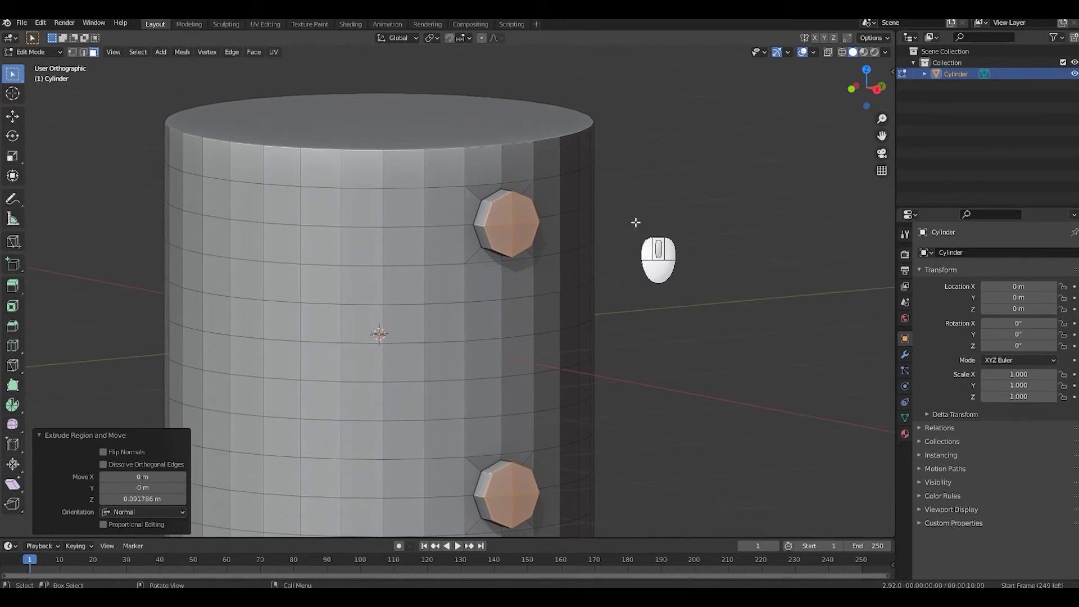
{"action": "key", "text": "x"}
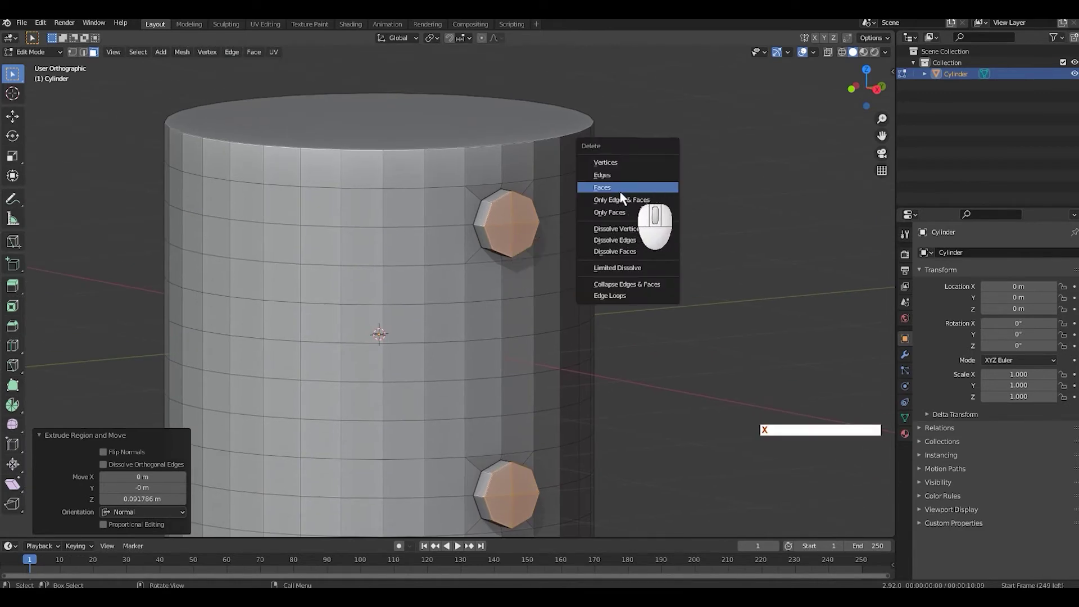
{"action": "left_click", "coordinate": [515, 228]}
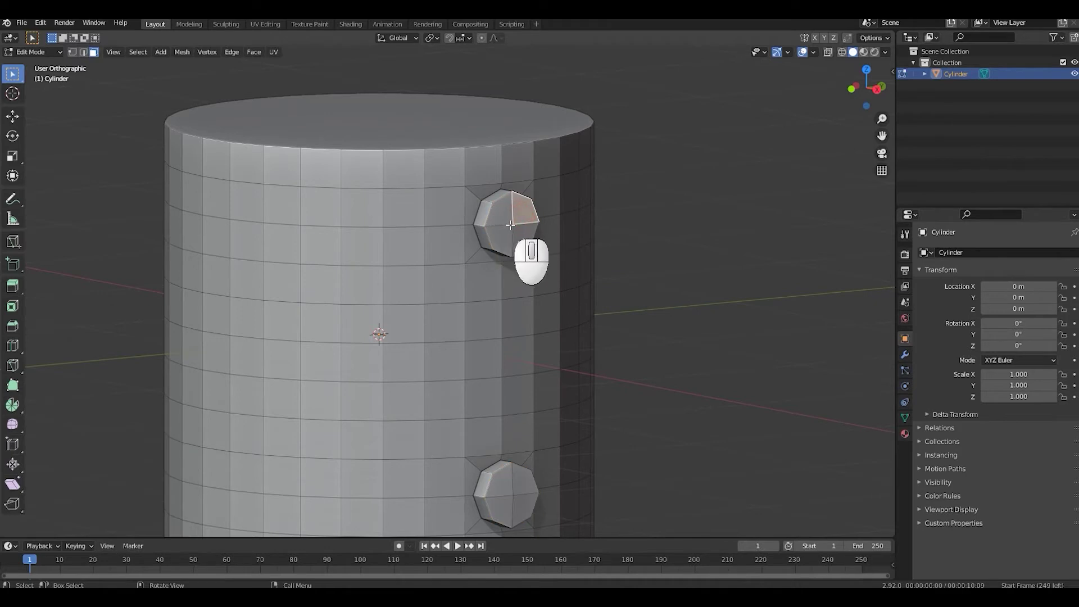
{"action": "key", "text": "c"}
{"action": "left_click_drag", "start_coordinate": [511, 224], "coordinate": [576, 195]}
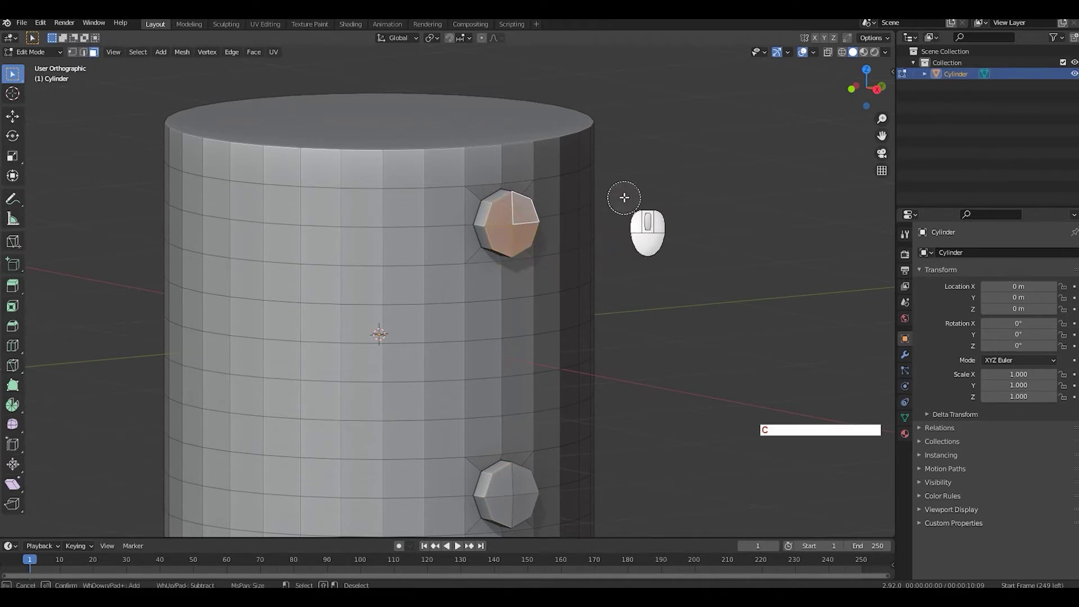
{"action": "right_click", "coordinate": [671, 179]}
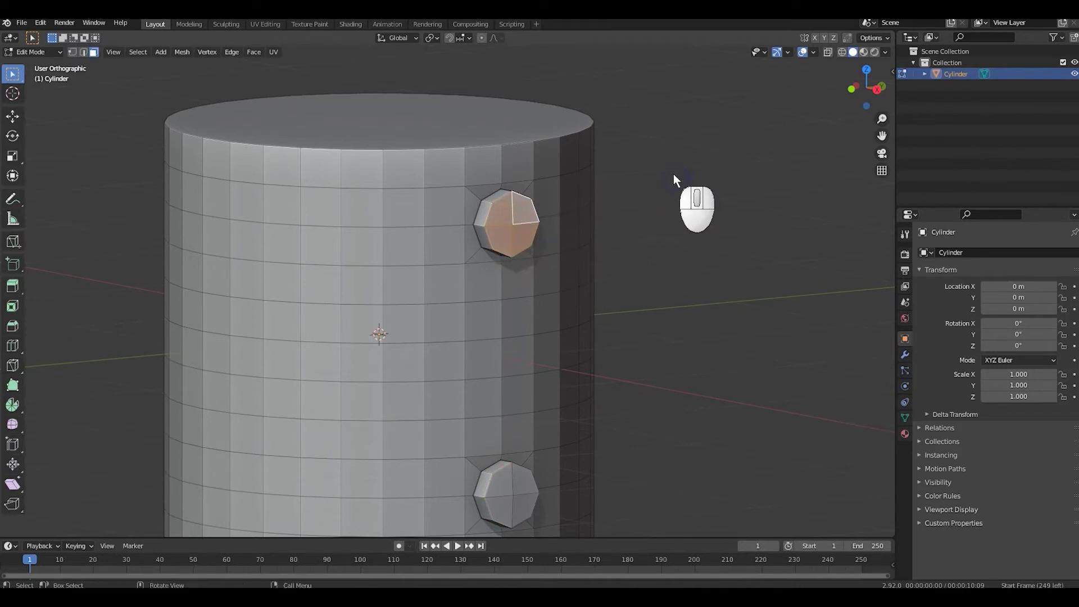
{"action": "key", "text": "x"}
{"action": "left_click", "coordinate": [628, 178]}
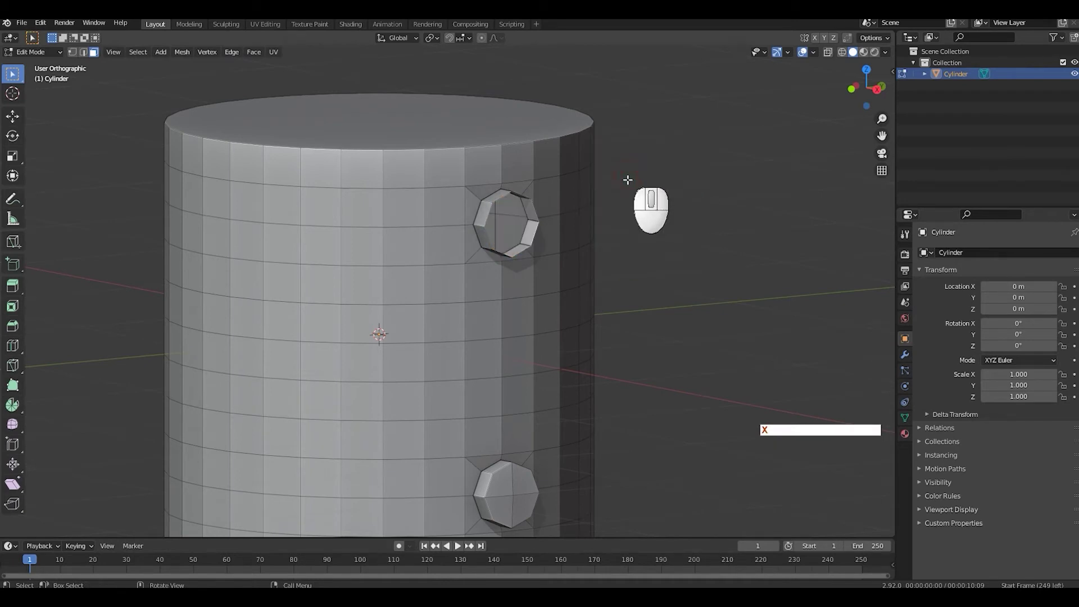
Switch to edge selection and loop-select the outer rim of the opened upper stub
{"action": "middle_click_drag", "start_coordinate": [574, 242], "coordinate": [508, 452]}
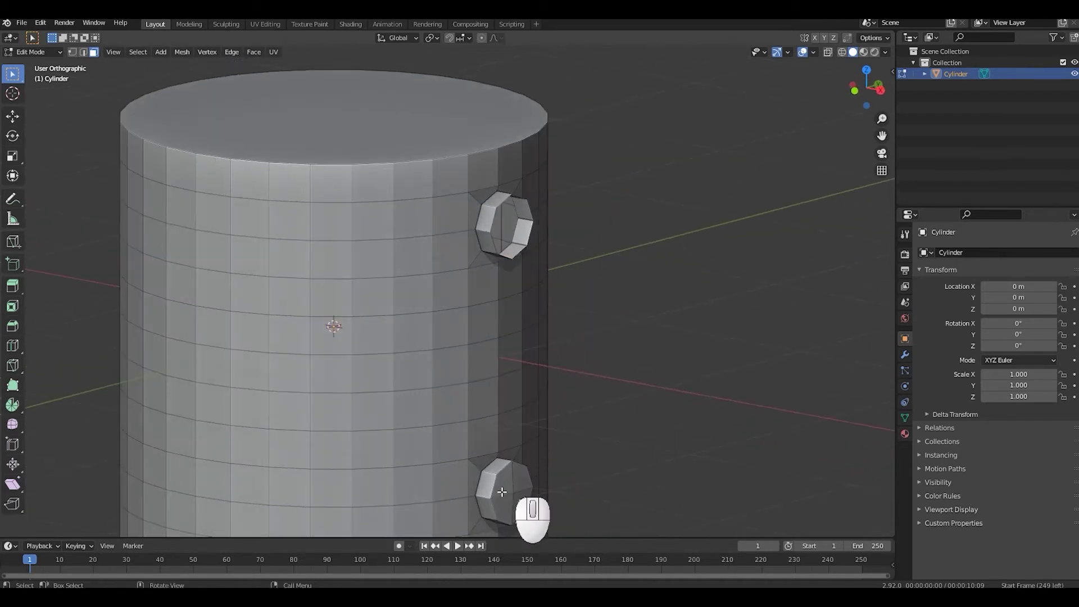
{"action": "middle_click_drag", "start_coordinate": [639, 298], "coordinate": [669, 261], "text": "shift"}
{"action": "scroll", "coordinate": [669, 261], "scroll_direction": "up", "scroll_amount": 1}
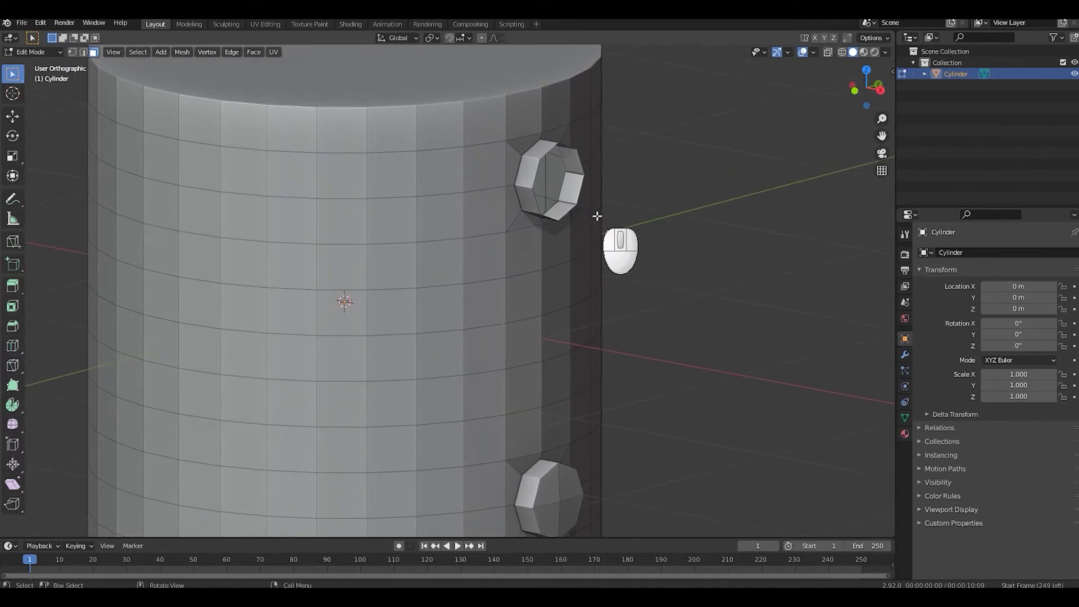
{"action": "middle_click_drag", "start_coordinate": [582, 208], "coordinate": [598, 287], "text": "shift"}
{"action": "scroll", "coordinate": [604, 315], "scroll_direction": "up", "scroll_amount": 5}
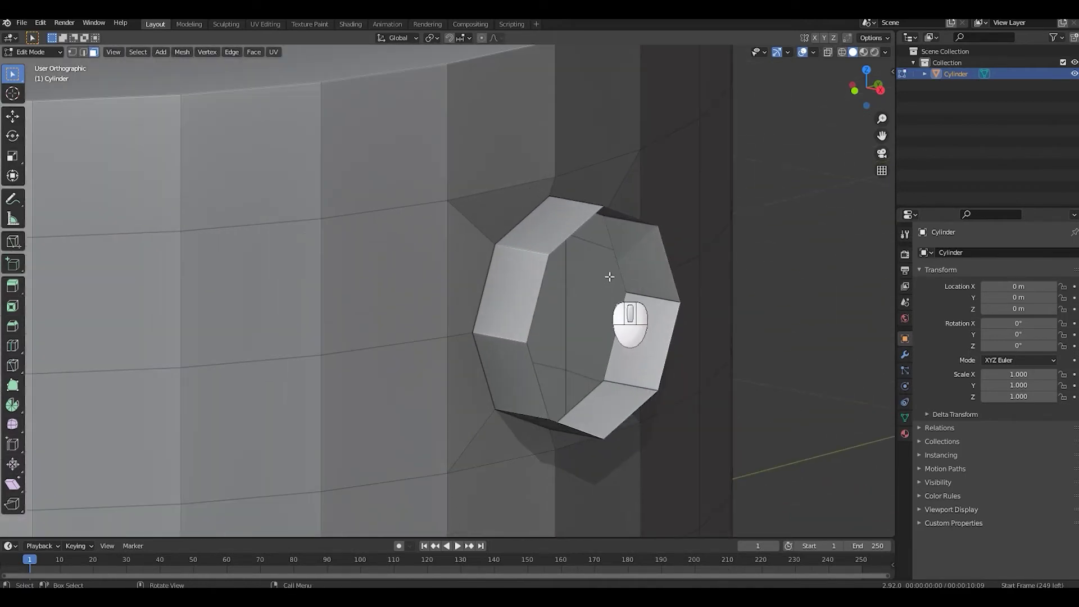
{"action": "key", "text": "2"}
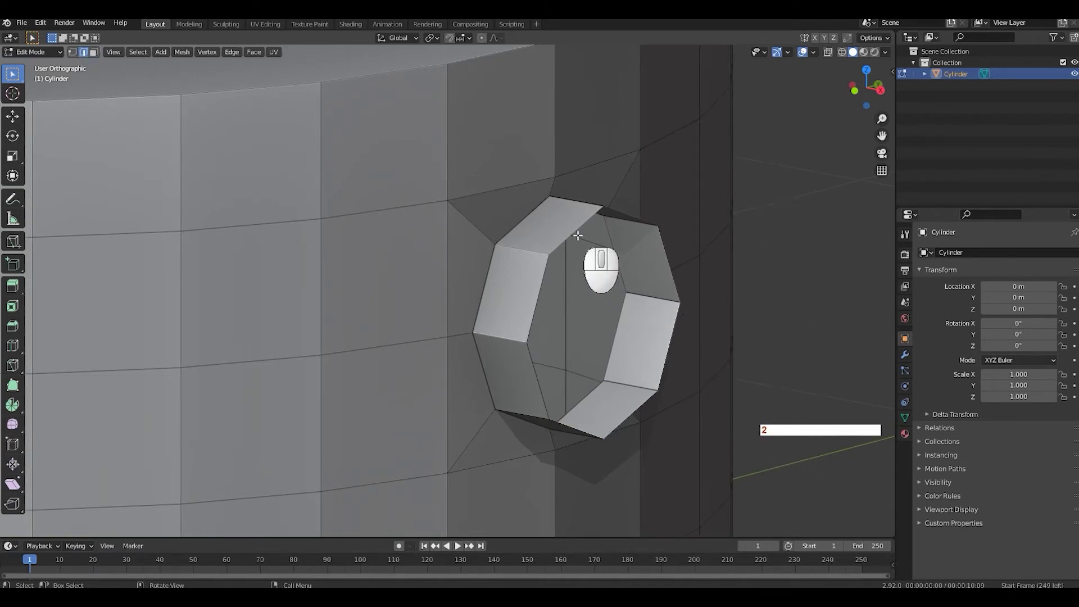
{"action": "key", "text": "alt"}
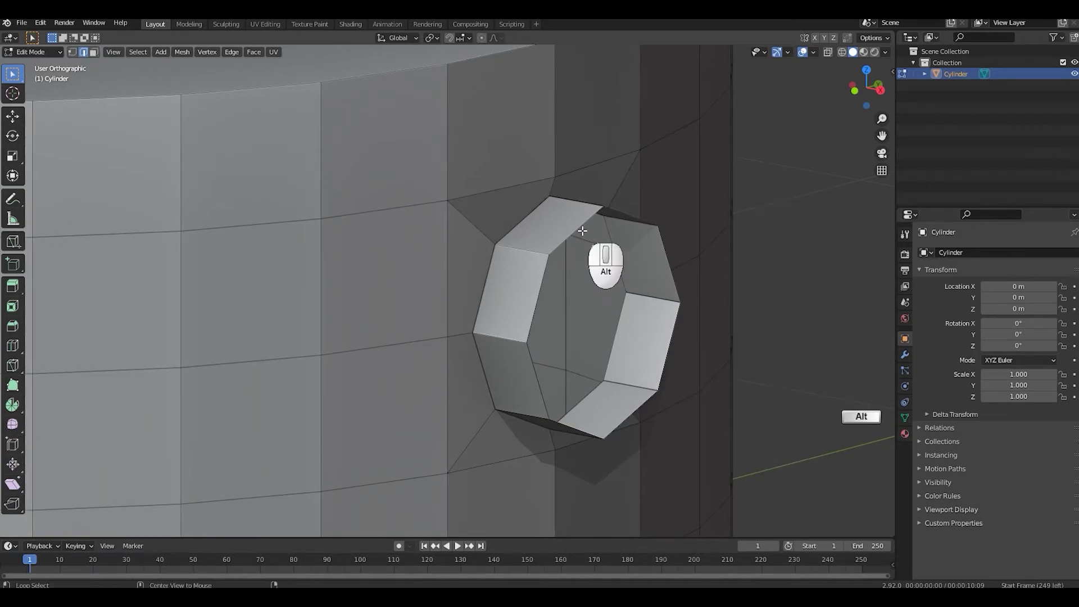
{"action": "left_click", "coordinate": [581, 226], "text": "alt"}
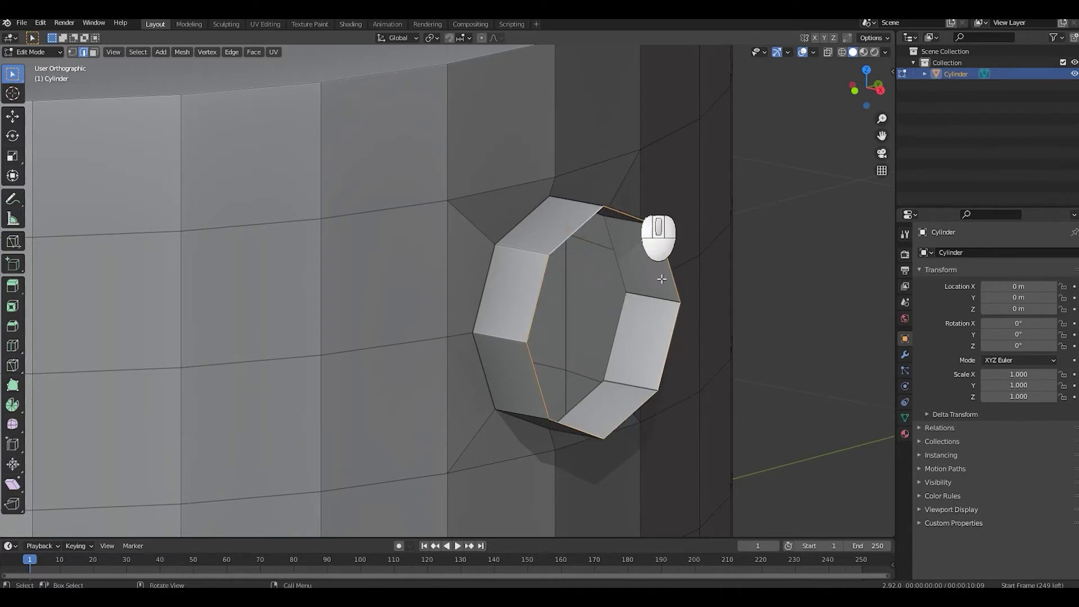
Try loop selection on several horizontal edge rings of the cylinder wall, and reselect the outer rim of the upper stub
{"action": "scroll", "coordinate": [581, 309], "scroll_direction": "down", "scroll_amount": 4}
{"action": "middle_click_drag", "start_coordinate": [638, 314], "coordinate": [627, 253], "text": "shift"}
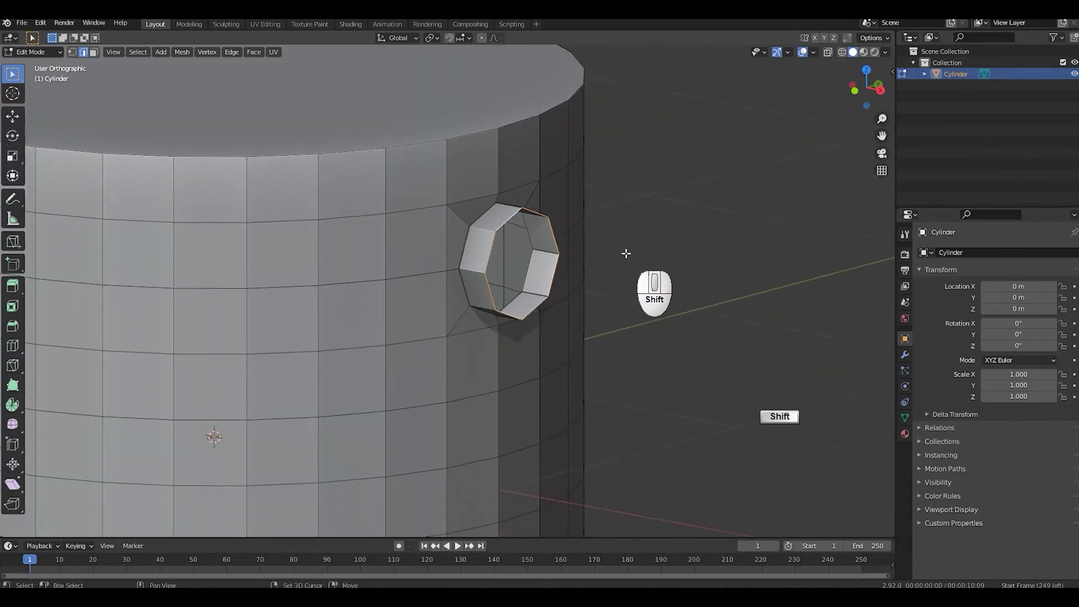
{"action": "key", "text": "alt+a"}
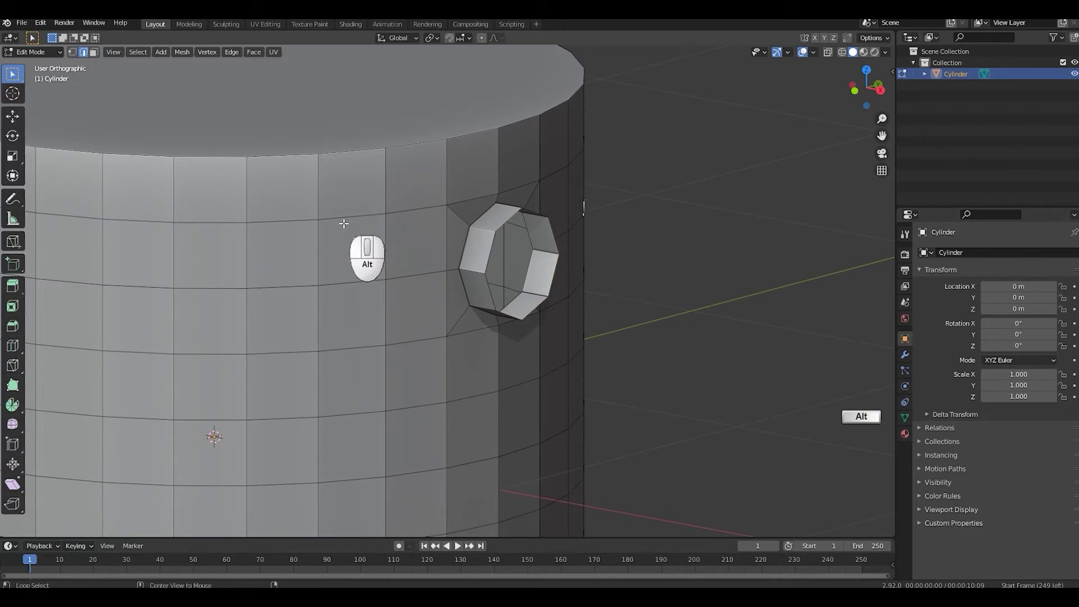
{"action": "left_click", "coordinate": [348, 152], "text": "alt"}
{"action": "left_click", "coordinate": [361, 416], "text": "alt"}
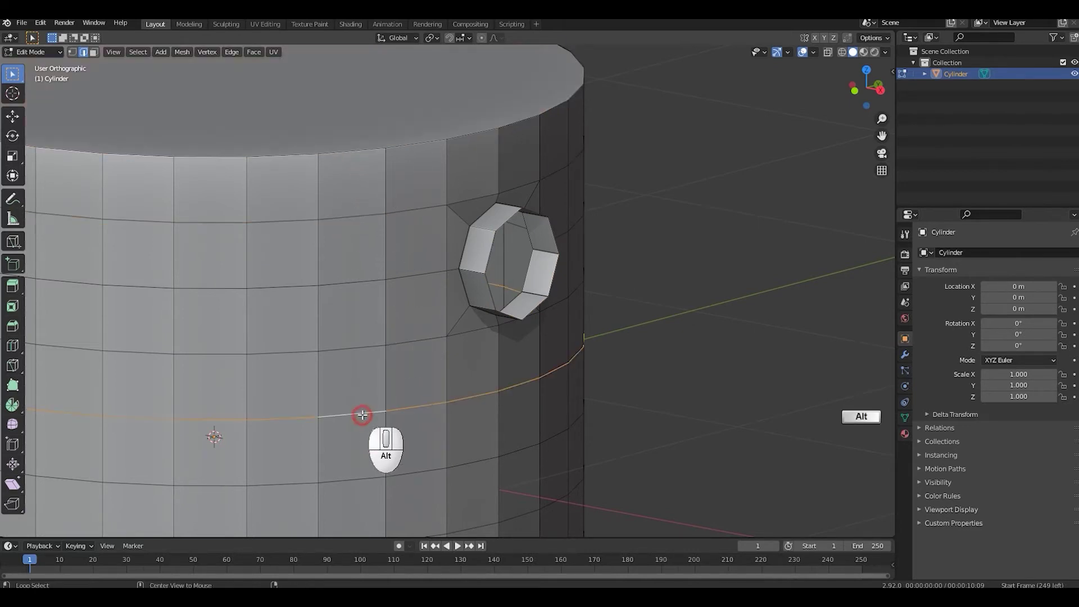
{"action": "left_click", "coordinate": [360, 480], "text": "alt"}
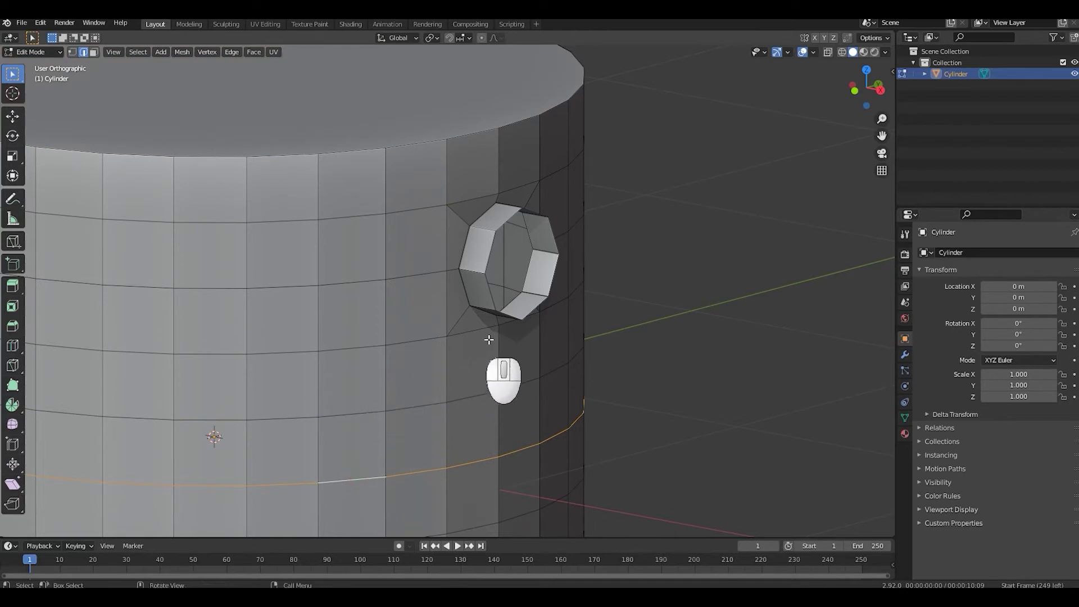
{"action": "left_click", "coordinate": [492, 245], "text": "alt"}
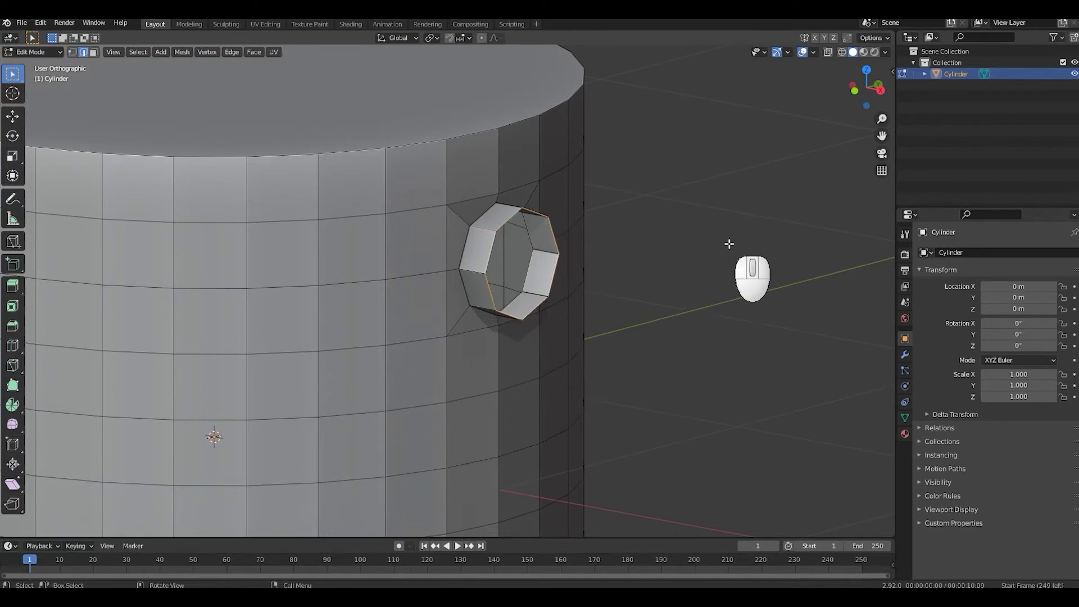
In front view, extrude the upper stub's rim outward and slightly downward as the first handle segment
{"action": "key", "text": "KP_1"}
{"action": "scroll", "coordinate": [730, 243], "scroll_direction": "down", "scroll_amount": 5}
{"action": "middle_click_drag", "start_coordinate": [665, 297], "coordinate": [682, 263], "text": "shift"}
{"action": "scroll", "coordinate": [698, 258], "scroll_direction": "up", "scroll_amount": 2}
{"action": "scroll", "coordinate": [699, 254], "scroll_direction": "down", "scroll_amount": 1}
{"action": "scroll", "coordinate": [700, 254], "scroll_direction": "up", "scroll_amount": 1, "text": "shift"}
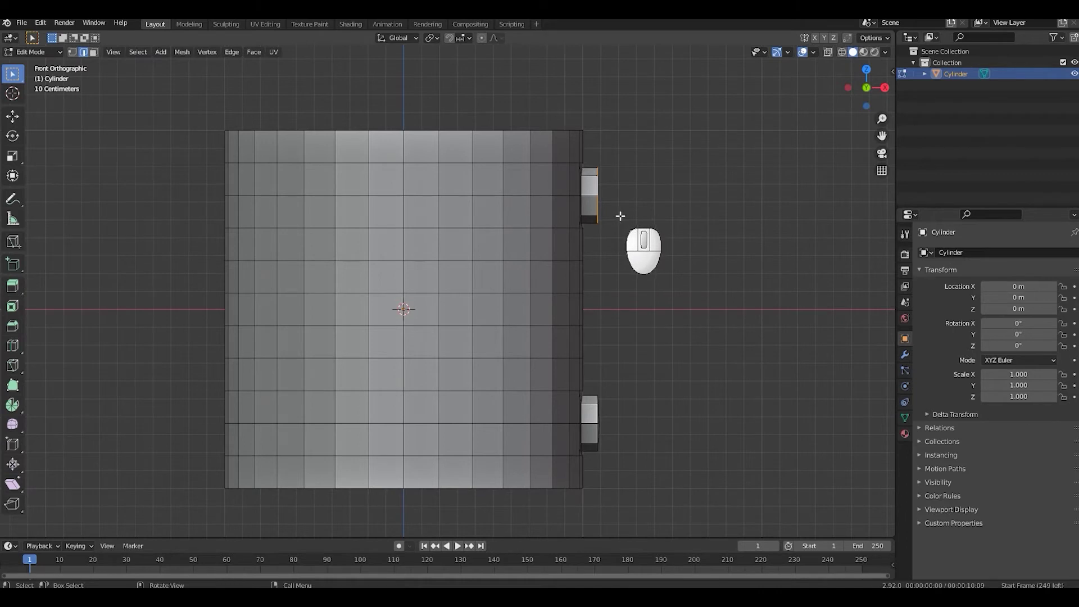
{"action": "key", "text": "e"}
{"action": "left_click", "coordinate": [694, 248]}
Extrude a second handle segment by about 0.231 m in X and -0.595 m in Z, and rotate its end loop to follow the handle's curve
{"action": "key", "text": "e"}
{"action": "left_click", "coordinate": [747, 362]}
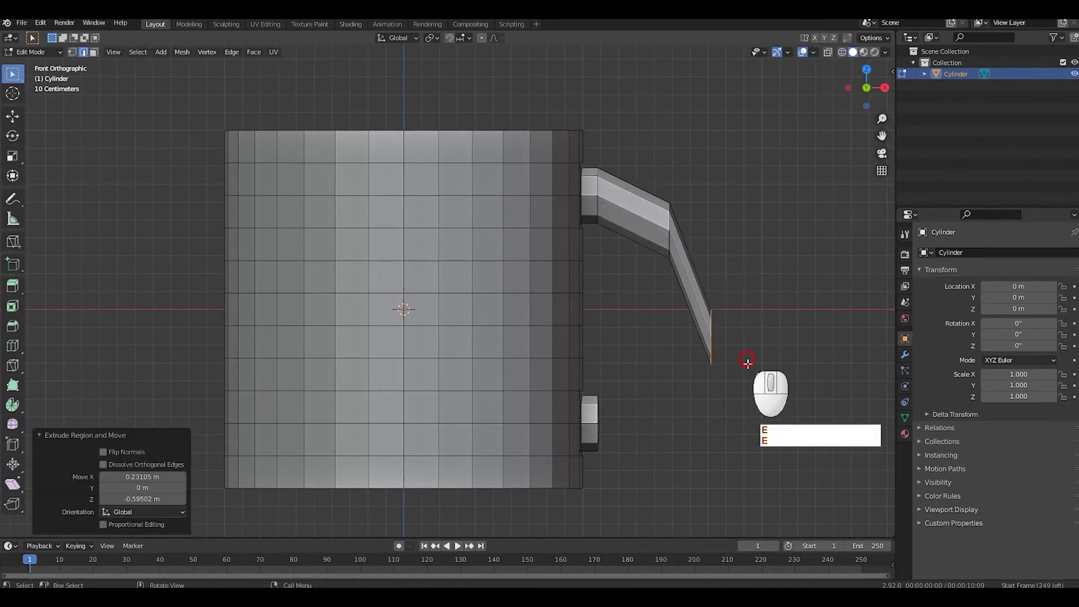
{"action": "key", "text": "r"}
{"action": "left_click", "coordinate": [706, 415]}
Extrude a third handle segment back toward the lower stub, rotate its end loop, and move it about 0.079 m in X and -0.158 m in Z
{"action": "key", "text": "e"}
{"action": "left_click", "coordinate": [629, 465]}
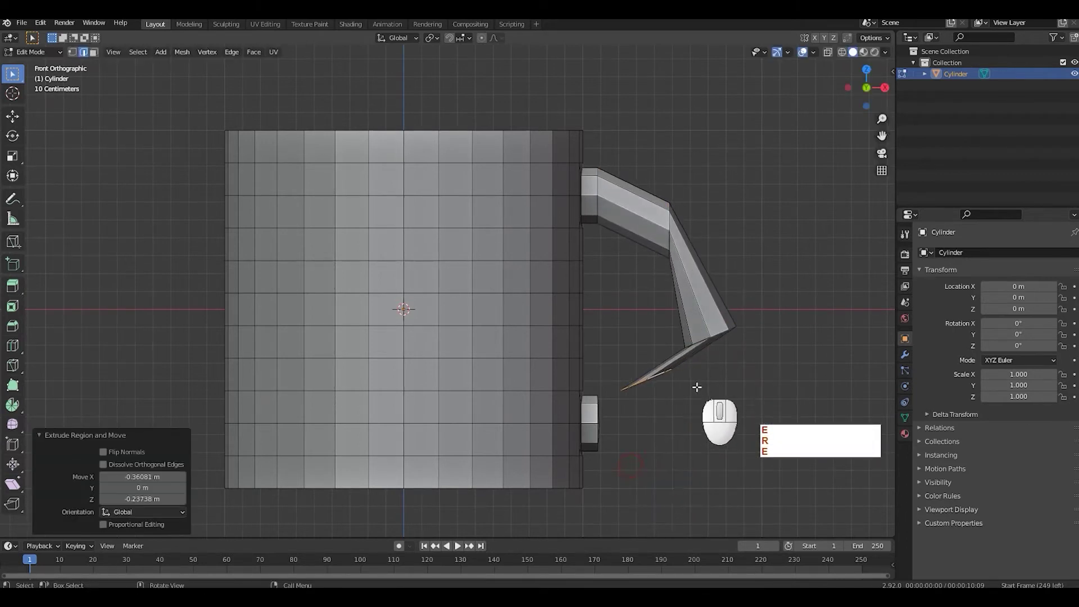
{"action": "key", "text": "g"}
{"action": "left_click", "coordinate": [710, 379]}
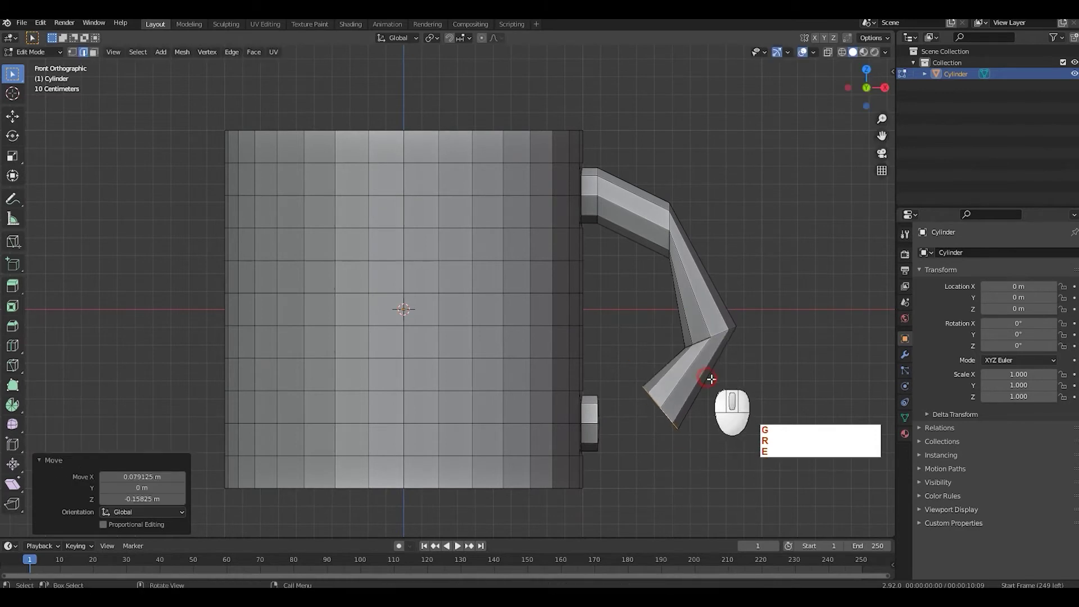
Rotate the handle's upper bend loop by about 50.9° and its lower bend loop by about 30.1°
{"action": "left_click", "coordinate": [670, 219]}
{"action": "key", "text": "r"}
{"action": "left_click", "coordinate": [722, 347]}
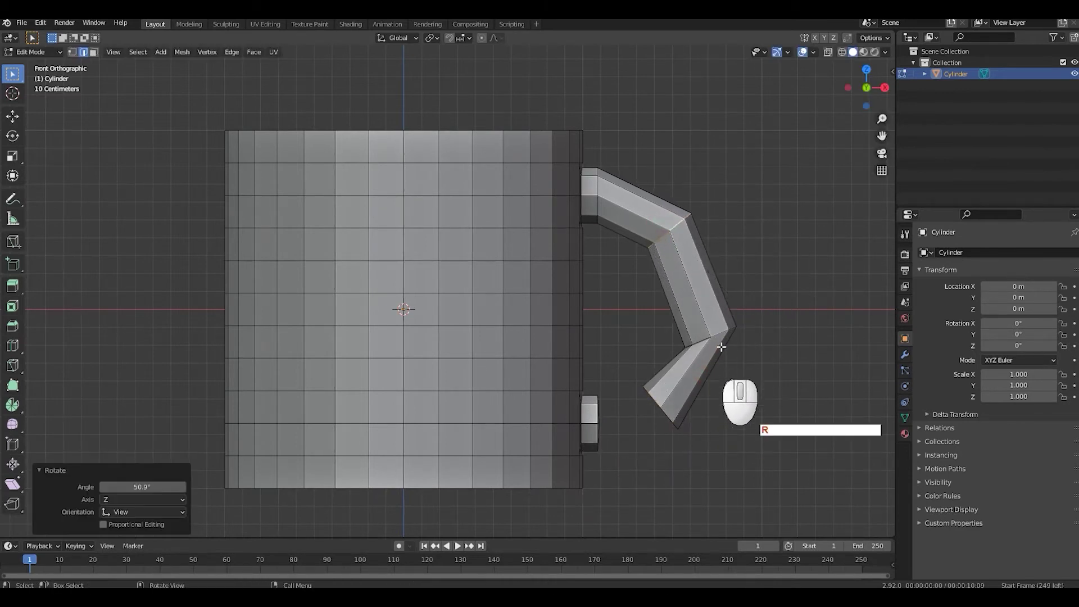
{"action": "left_click", "coordinate": [723, 331], "text": "alt"}
{"action": "key", "text": "r"}
{"action": "left_click", "coordinate": [784, 354]}
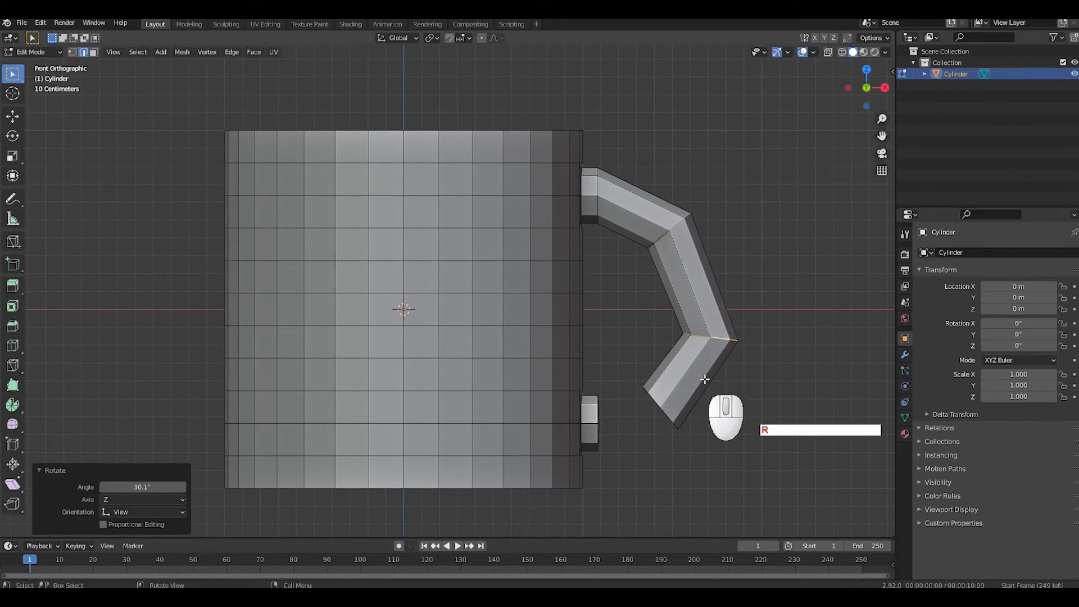
Undo the loop rotations and all handle extrusions, back to the upper stub with its outer rim selected
{"action": "key", "text": "ctrl+z"}
{"action": "key", "text": "ctrl+z"}
{"action": "key", "text": "ctrl+z"}
{"action": "key", "text": "ctrl+z"}
{"action": "key", "text": "ctrl+z"}
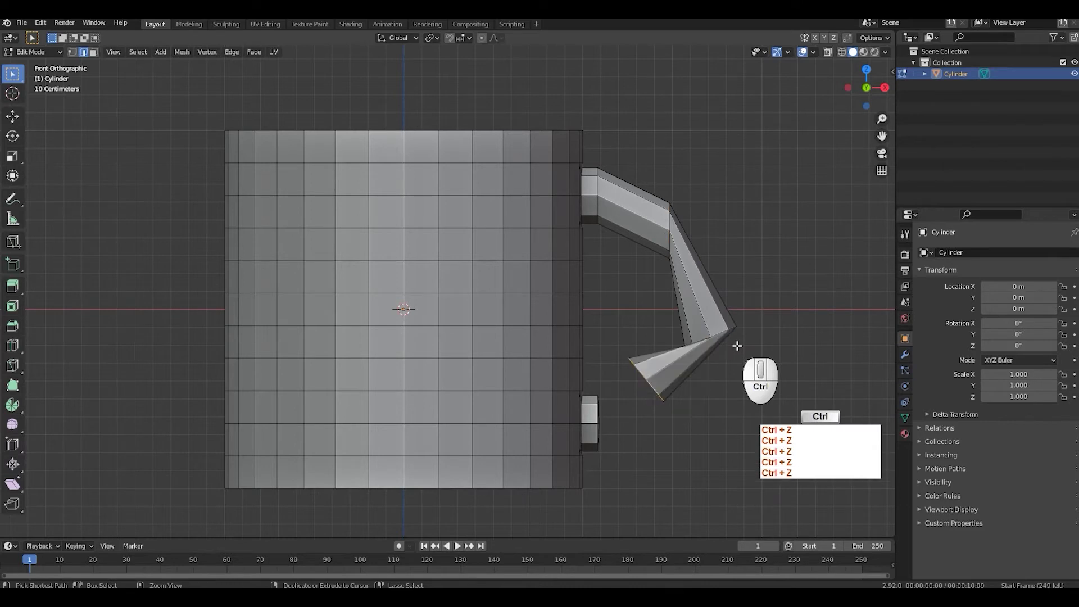
{"action": "key", "text": "ctrl+z"}
{"action": "key", "text": "ctrl+z"}
{"action": "key", "text": "ctrl+z"}
{"action": "key", "text": "ctrl+z"}
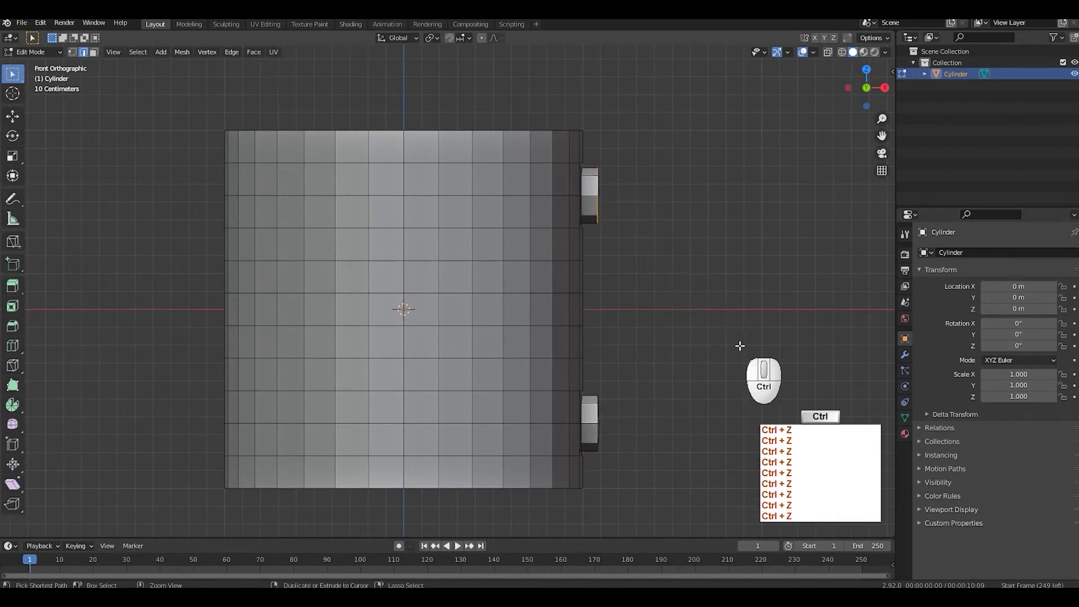
Extrude the upper stub's rim to the cursor four times, curving the handle outward, down and back toward the lower stub
{"action": "right_click", "coordinate": [658, 219], "text": "ctrl"}
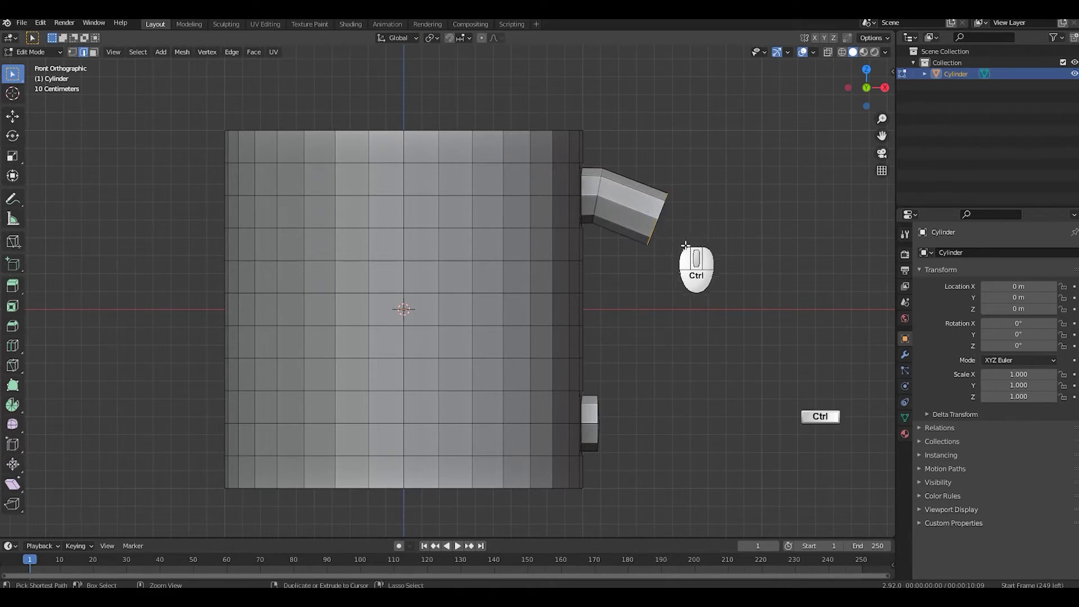
{"action": "right_click", "coordinate": [693, 275], "text": "ctrl"}
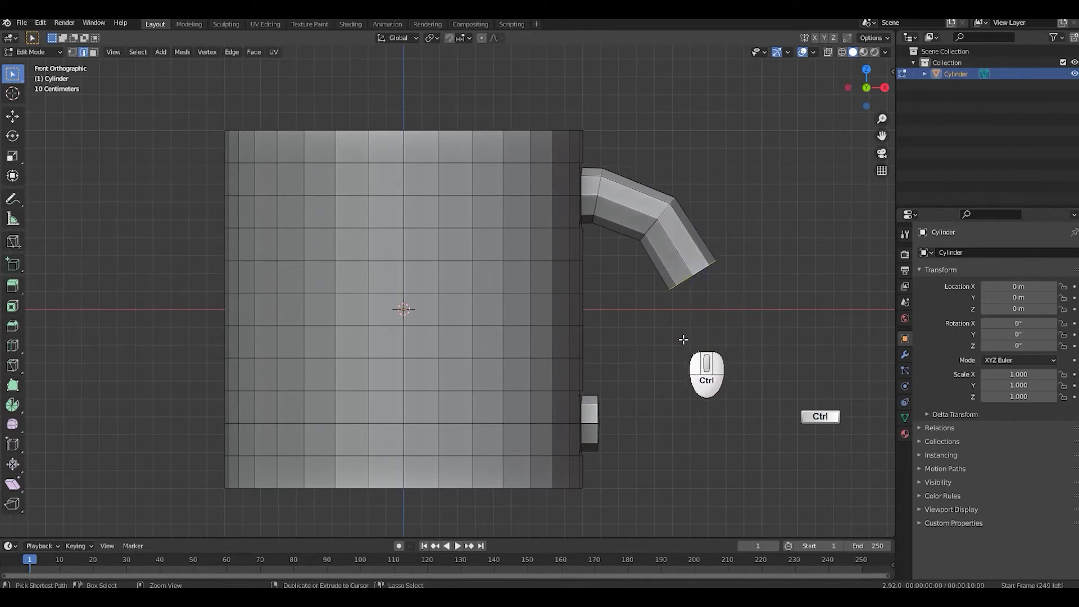
{"action": "right_click", "coordinate": [684, 340], "text": "ctrl"}
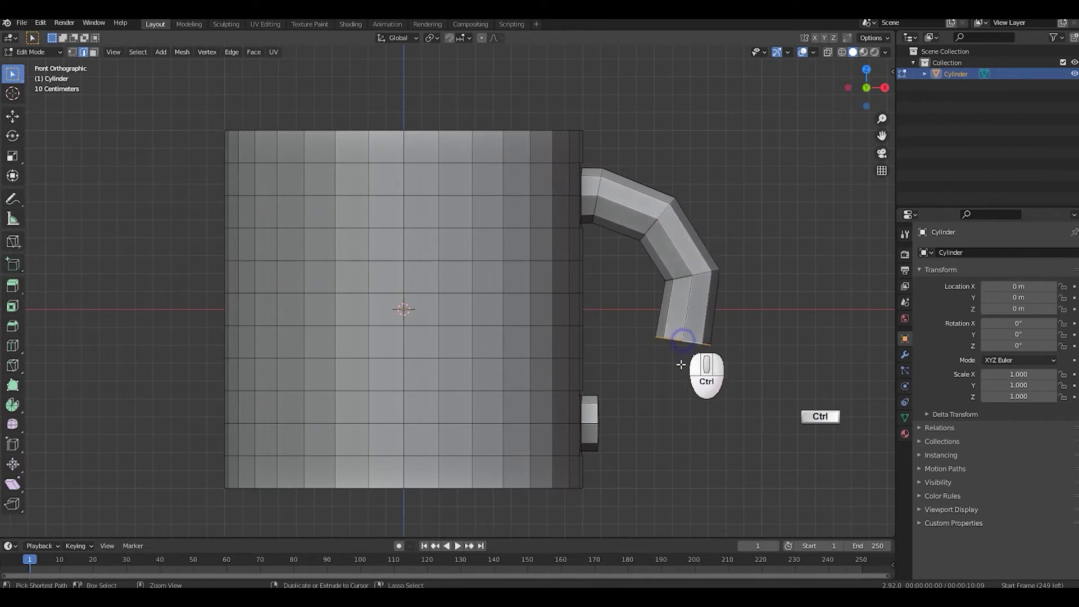
{"action": "right_click", "coordinate": [649, 403], "text": "ctrl"}
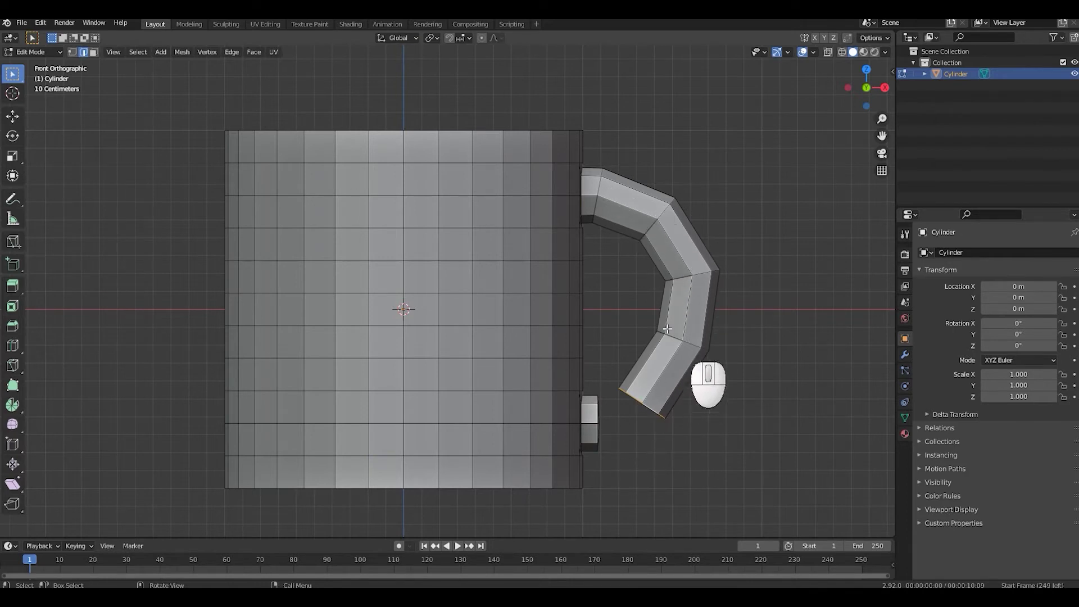
Add the lower stub's outer rim loop to the selection together with the handle's open end loop
{"action": "middle_click_drag", "start_coordinate": [691, 381], "coordinate": [679, 301], "text": "shift"}
{"action": "scroll", "coordinate": [672, 386], "scroll_direction": "up", "scroll_amount": 3}
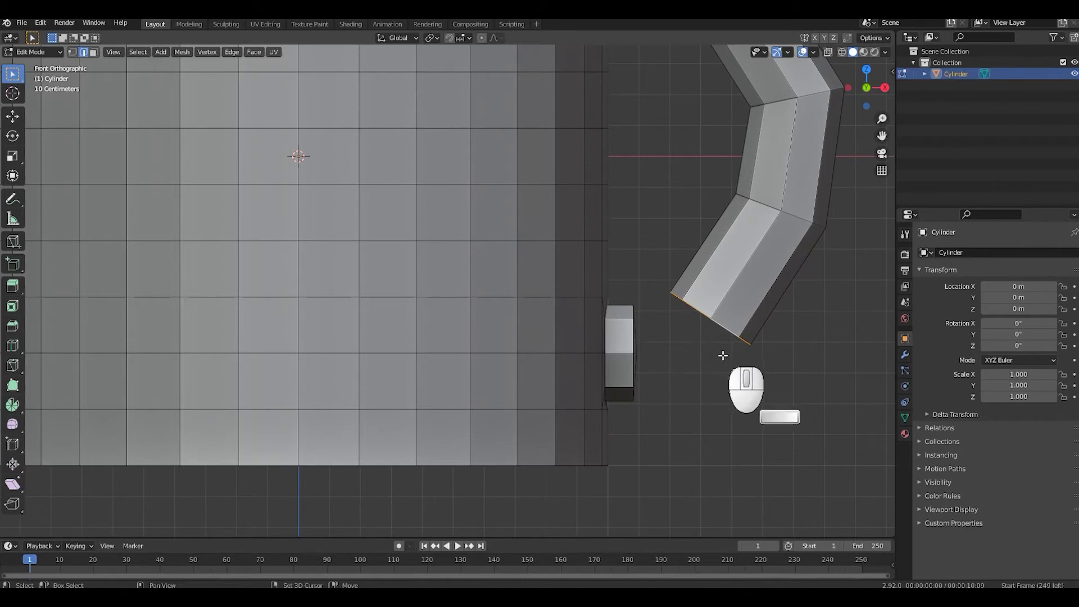
{"action": "middle_click_drag", "start_coordinate": [725, 356], "coordinate": [558, 352], "text": "shift"}
{"action": "scroll", "coordinate": [601, 360], "scroll_direction": "up", "scroll_amount": 4}
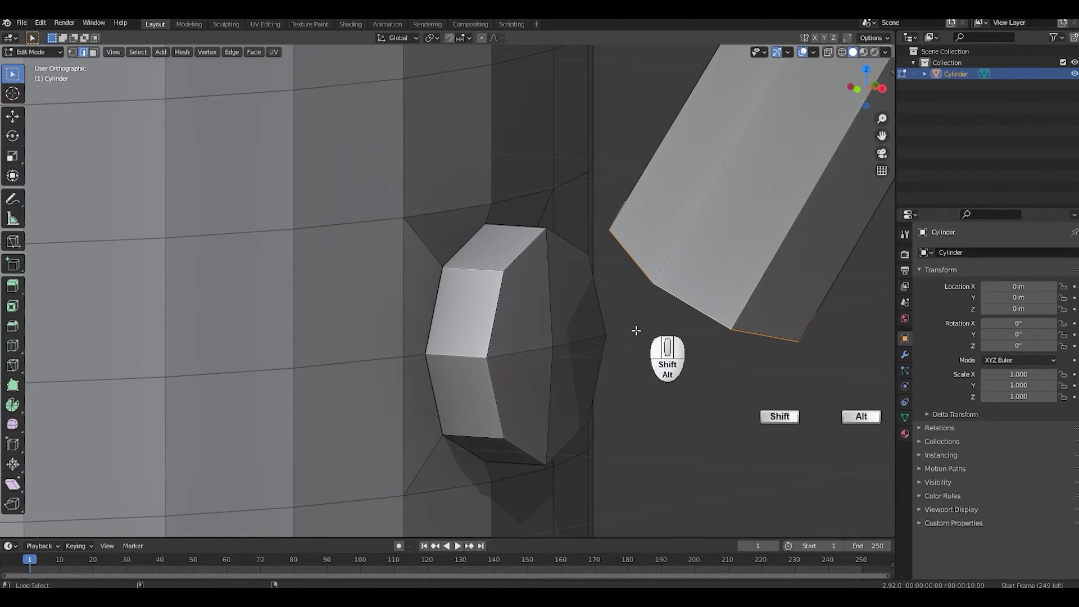
{"action": "left_click", "coordinate": [522, 251], "text": "alt+shift"}
{"action": "left_click", "coordinate": [584, 441], "text": "alt+shift"}
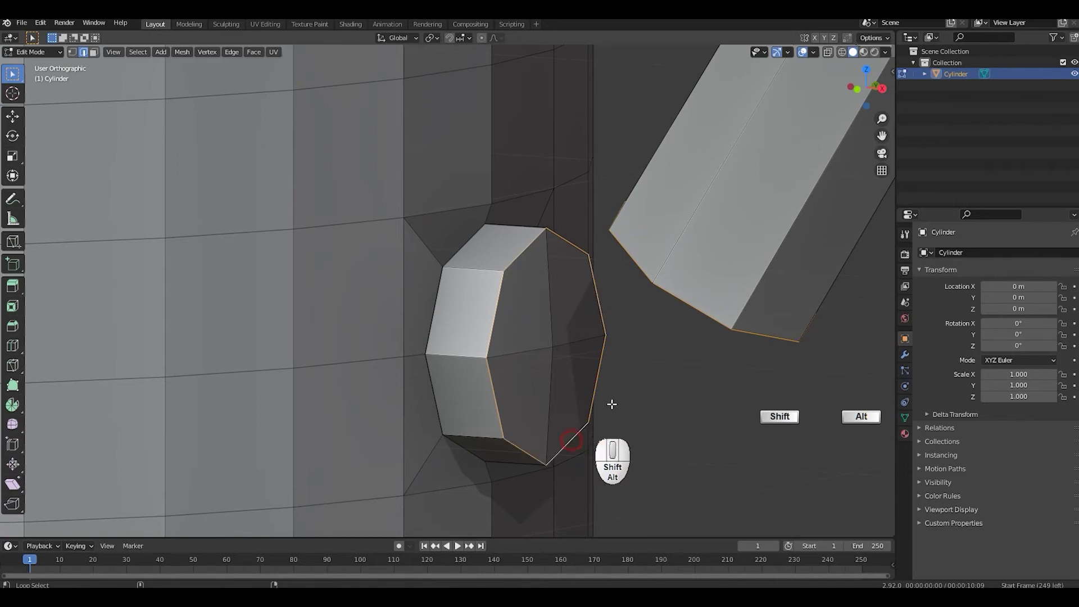
{"action": "middle_click_drag", "start_coordinate": [609, 405], "coordinate": [633, 321]}
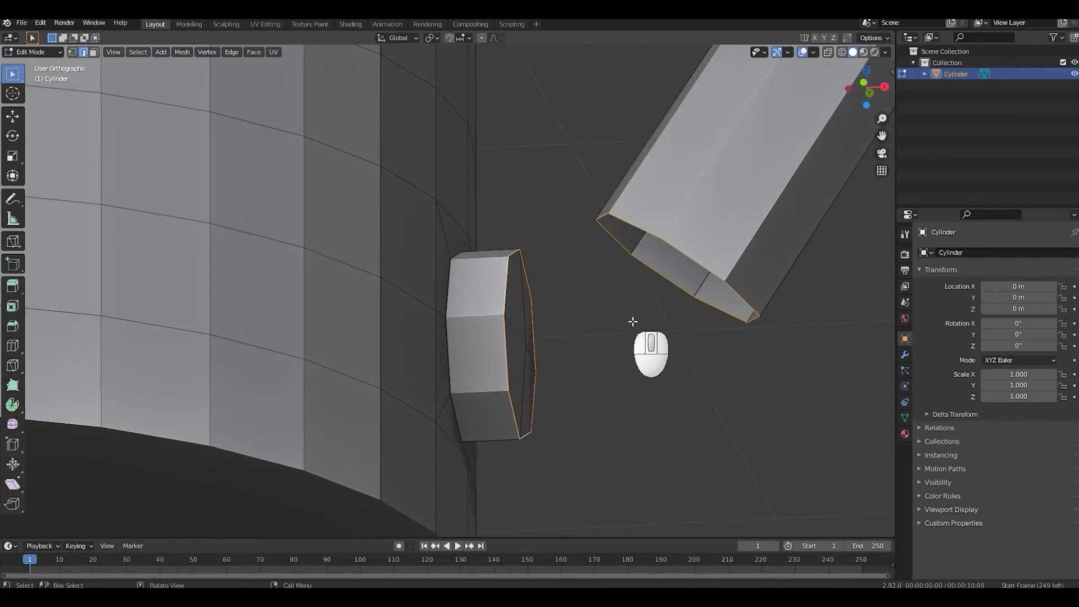
Try LoopTools Bridge between the handle's end loop and the lower stub's rim, and undo it
{"action": "right_click", "coordinate": [602, 276]}
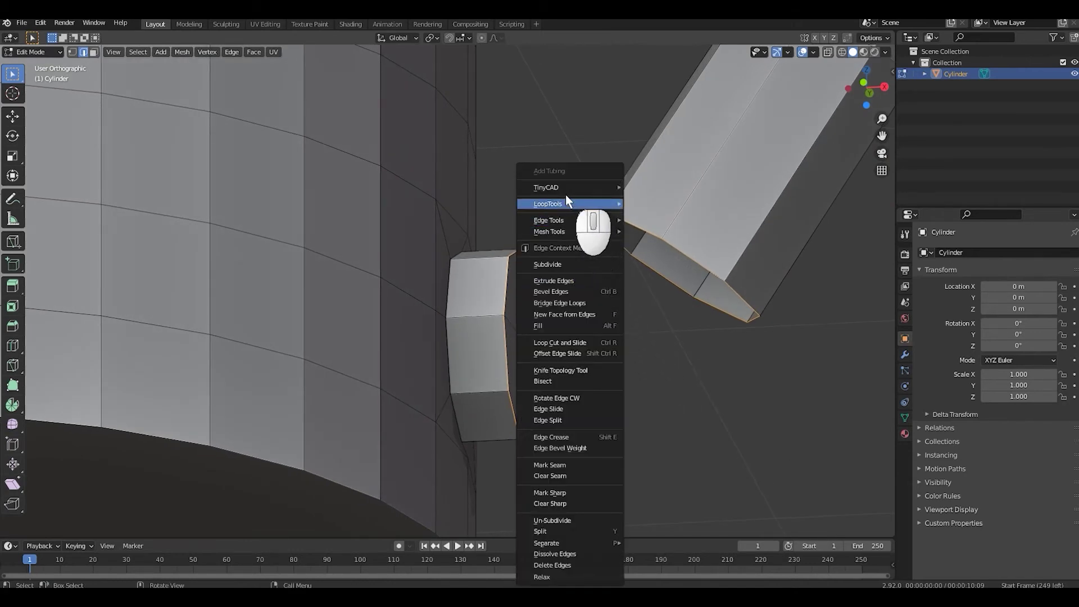
{"action": "mouse_move", "coordinate": [545, 202]}
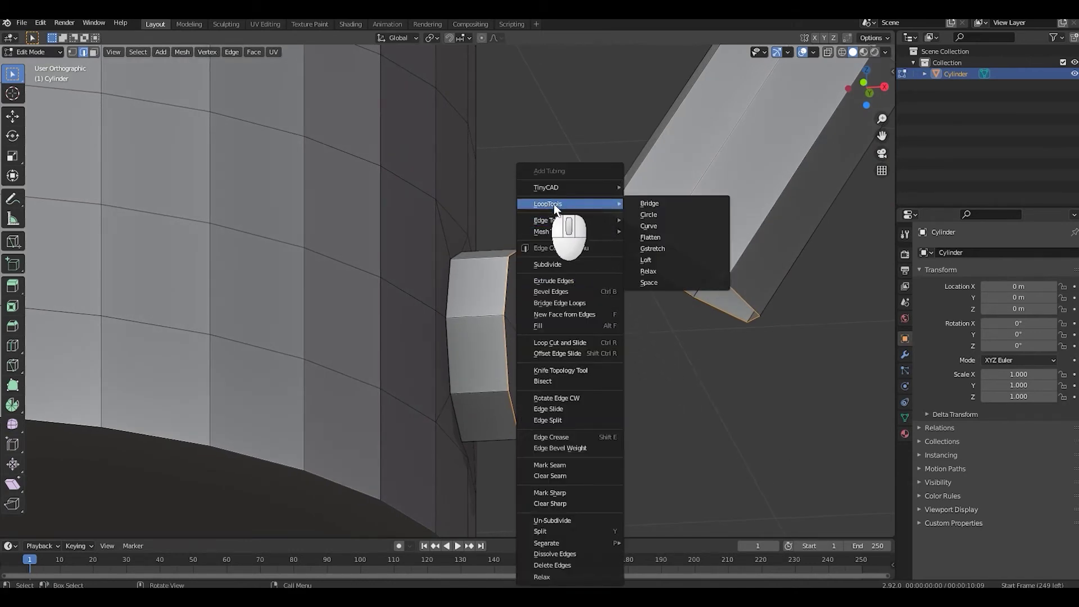
{"action": "left_click", "coordinate": [652, 204]}
{"action": "middle_click_drag", "start_coordinate": [658, 330], "coordinate": [622, 348]}
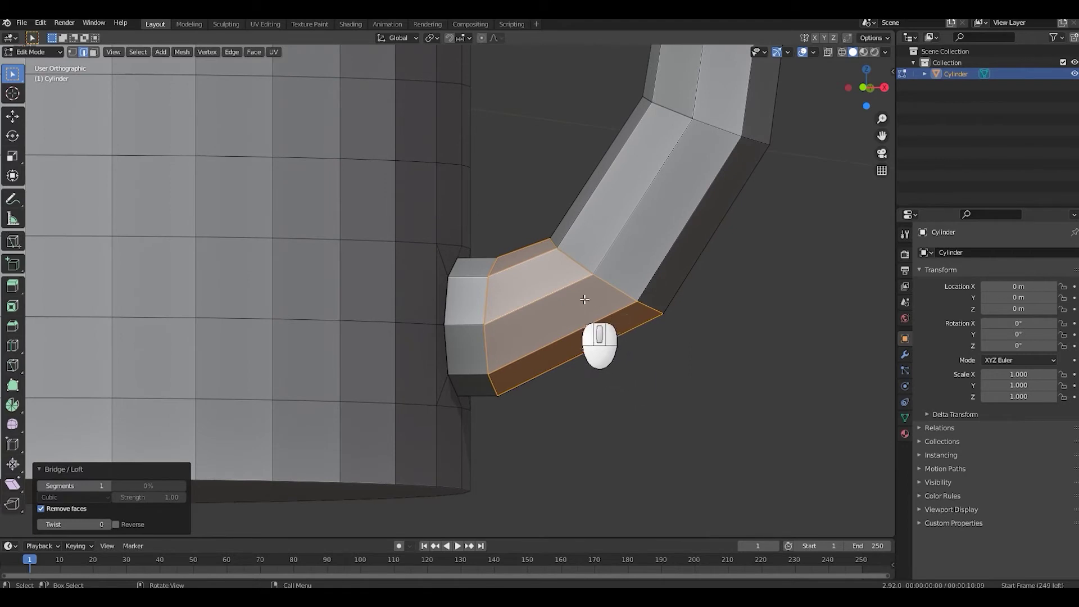
{"action": "key", "text": "ctrl+z"}
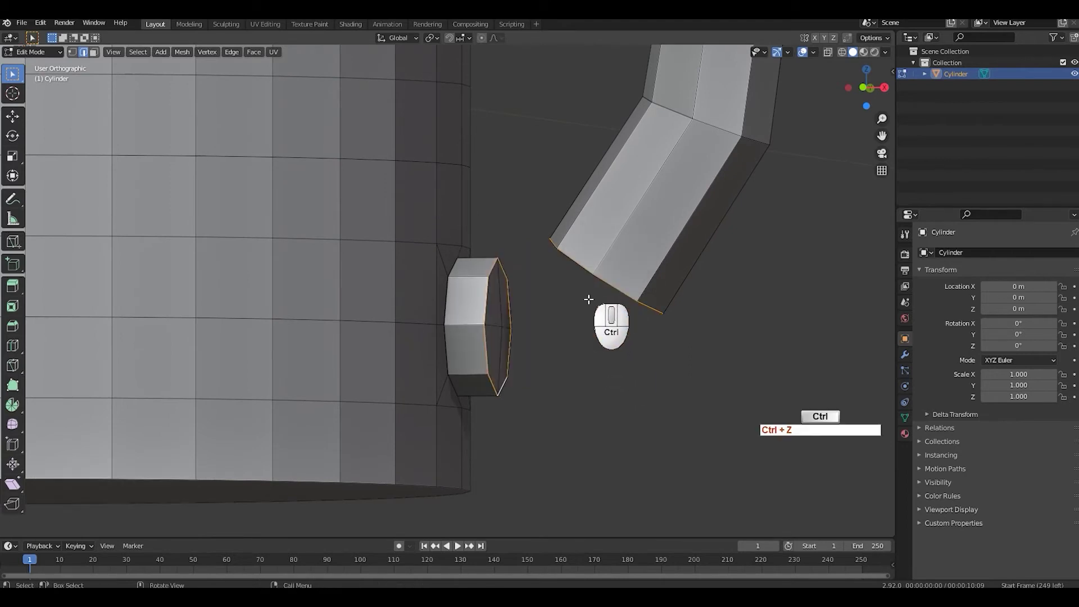
Try Bridge Edge Loops on the same two loops, undo it, and keep both loops selected
{"action": "left_click", "coordinate": [232, 52]}
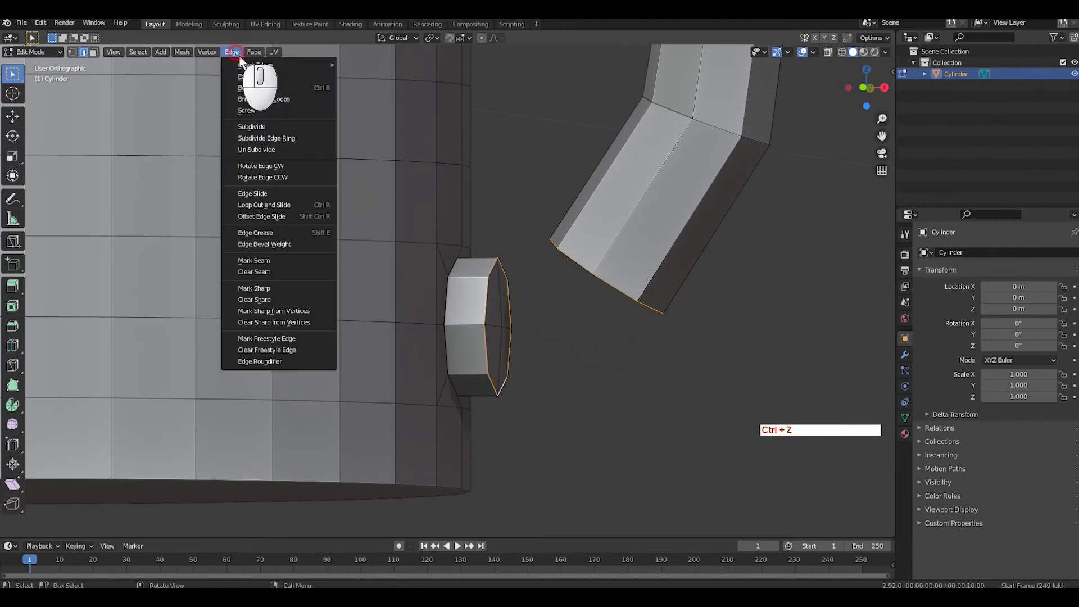
{"action": "left_click", "coordinate": [273, 99]}
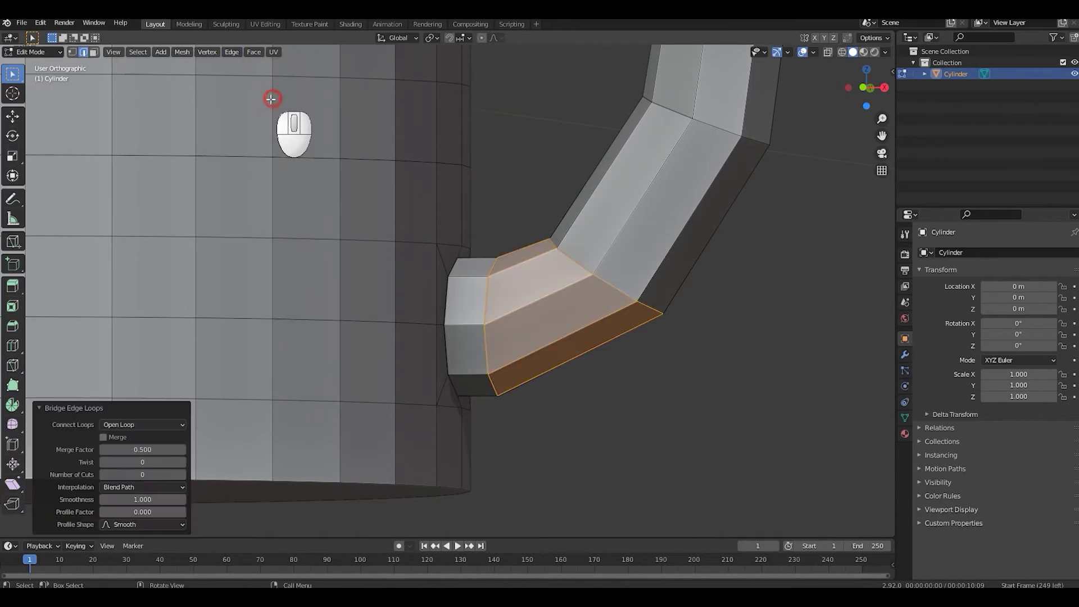
{"action": "middle_click_drag", "start_coordinate": [581, 345], "coordinate": [502, 347]}
{"action": "key", "text": "ctrl+z"}
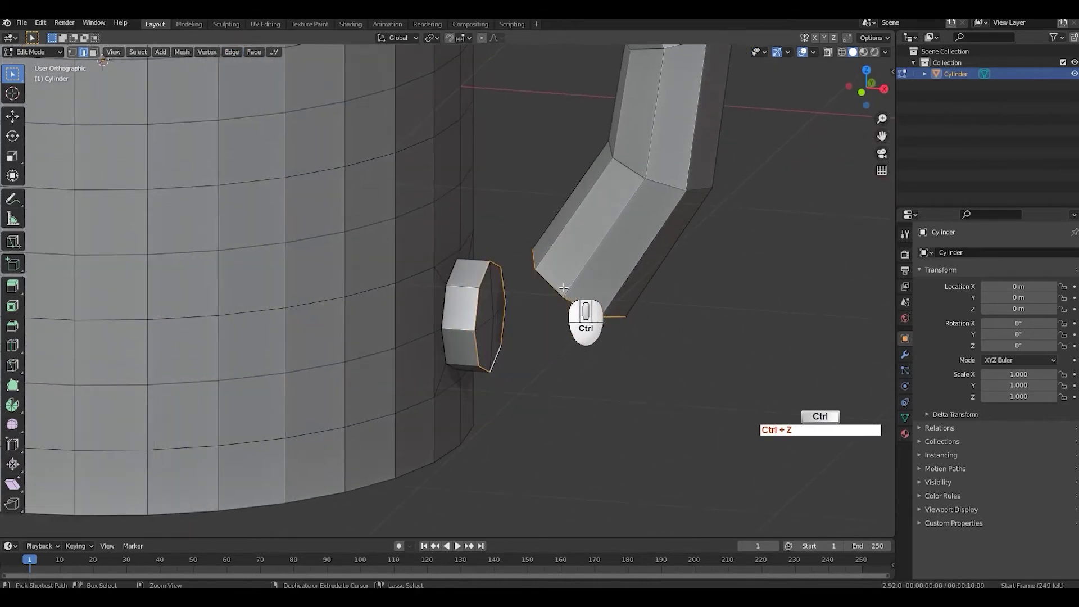
{"action": "key", "text": "ctrl+z"}
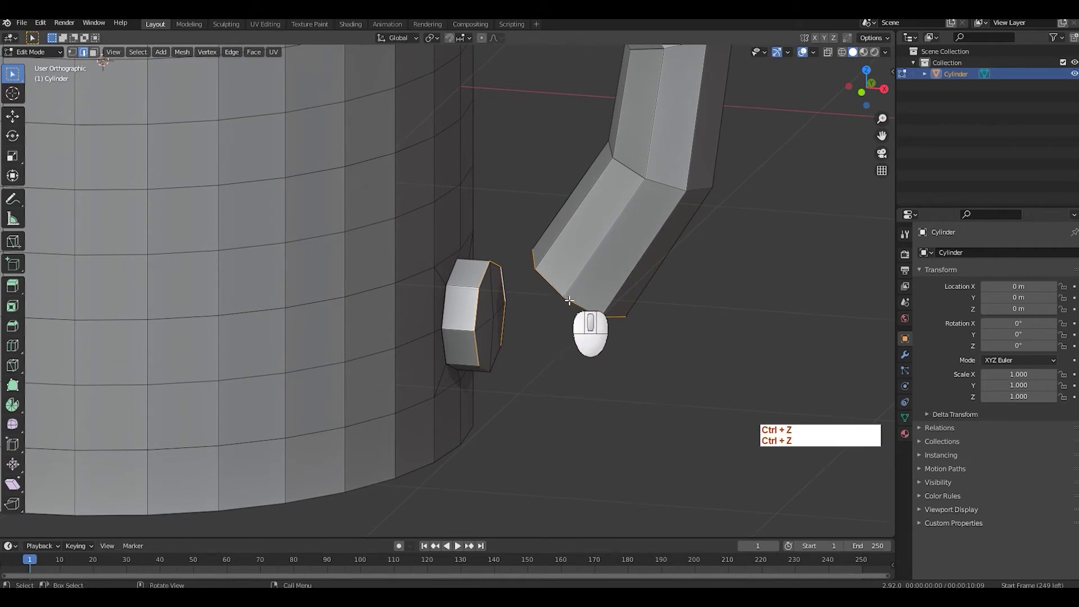
{"action": "key", "text": "ctrl+shift+z"}
Connect the handle's end loop to the lower stub's rim with LoopTools Bridge, and return to front view
{"action": "right_click", "coordinate": [551, 261]}
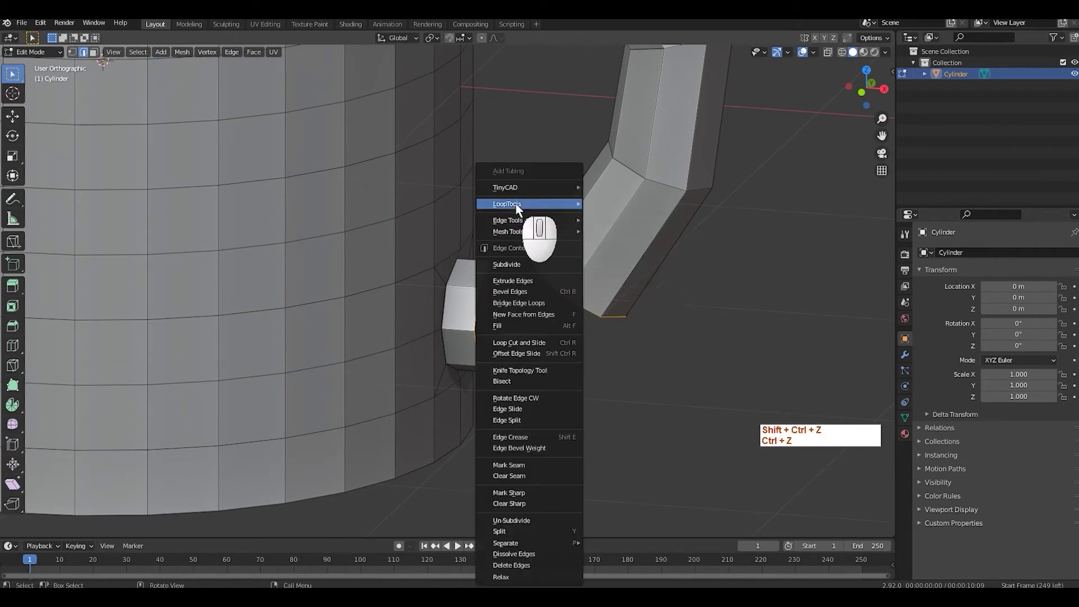
{"action": "mouse_move", "coordinate": [529, 203]}
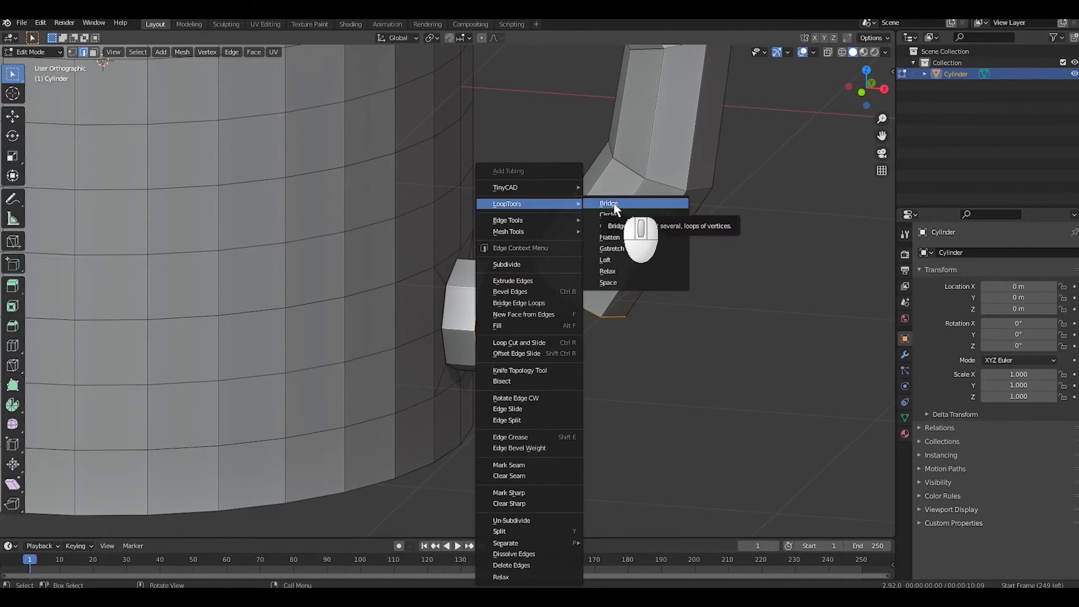
{"action": "left_click", "coordinate": [616, 203]}
{"action": "middle_click_drag", "start_coordinate": [556, 312], "coordinate": [660, 272]}
{"action": "scroll", "coordinate": [550, 270], "scroll_direction": "down", "scroll_amount": 2}
{"action": "scroll", "coordinate": [655, 299], "scroll_direction": "down", "scroll_amount": 2}
{"action": "key", "text": "KP_1"}
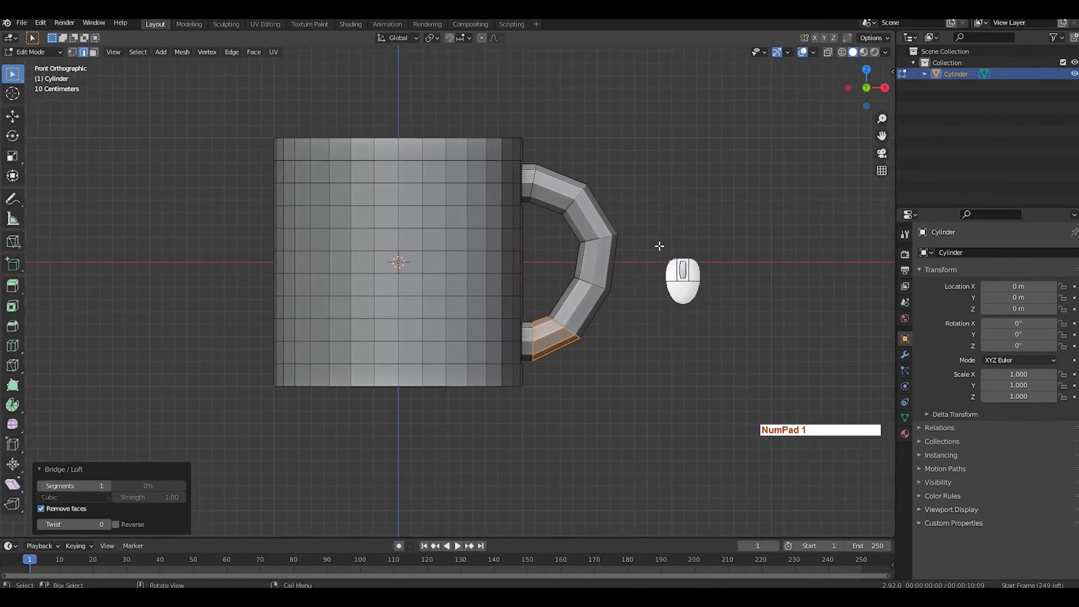
In Object Mode, add a Subdivision Surface modifier with viewport level 2 and shade the mug smooth
{"action": "key", "text": "ctrl+Tab"}
{"action": "left_click", "coordinate": [579, 239]}
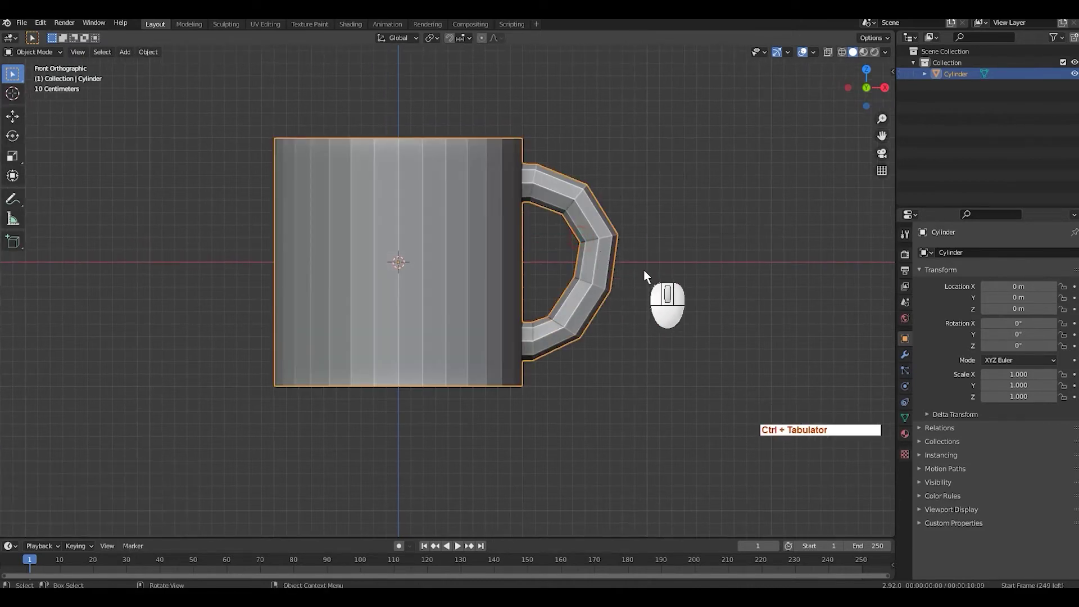
{"action": "left_click", "coordinate": [905, 355]}
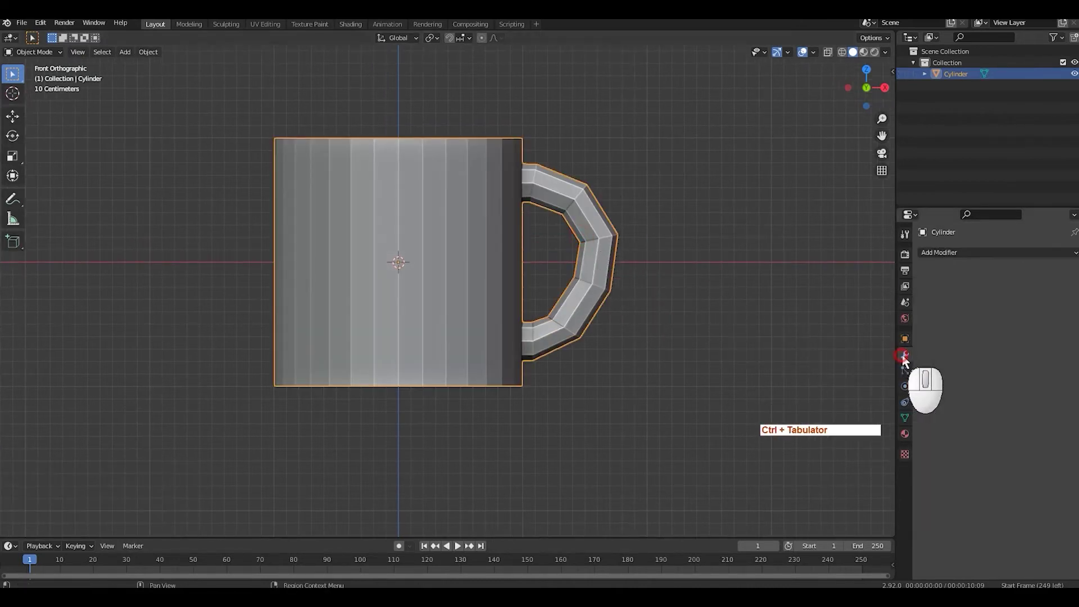
{"action": "left_click", "coordinate": [949, 253]}
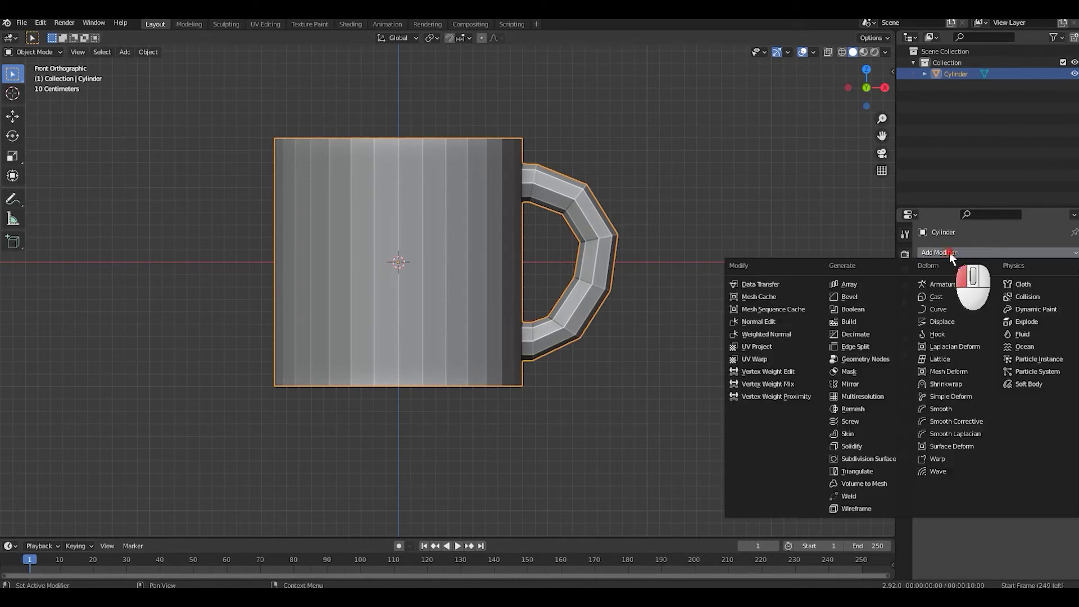
{"action": "left_click", "coordinate": [868, 458]}
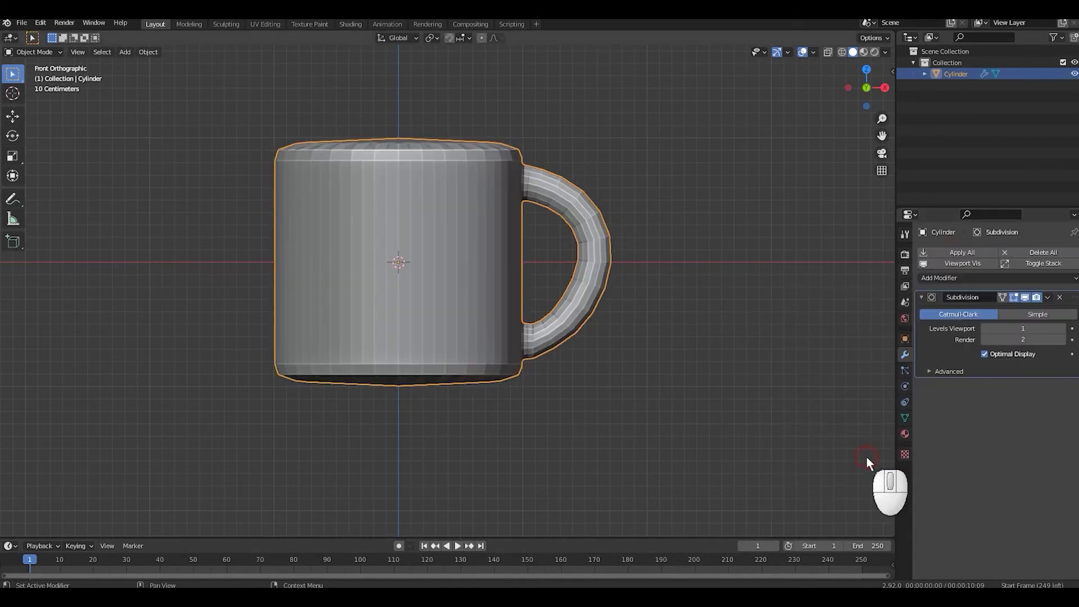
{"action": "left_click", "coordinate": [1063, 329]}
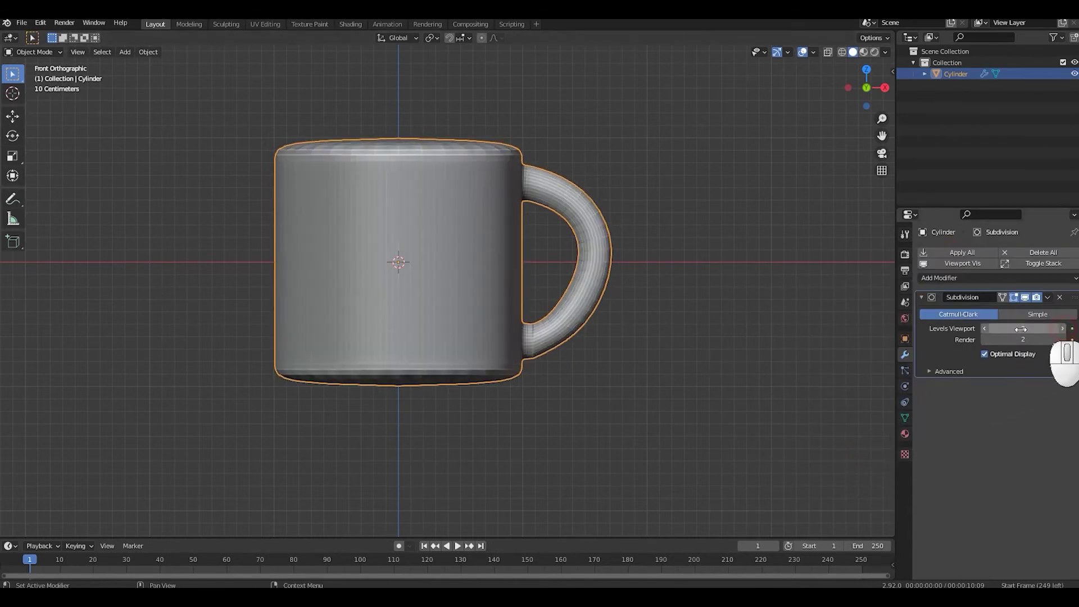
{"action": "right_click", "coordinate": [656, 181]}
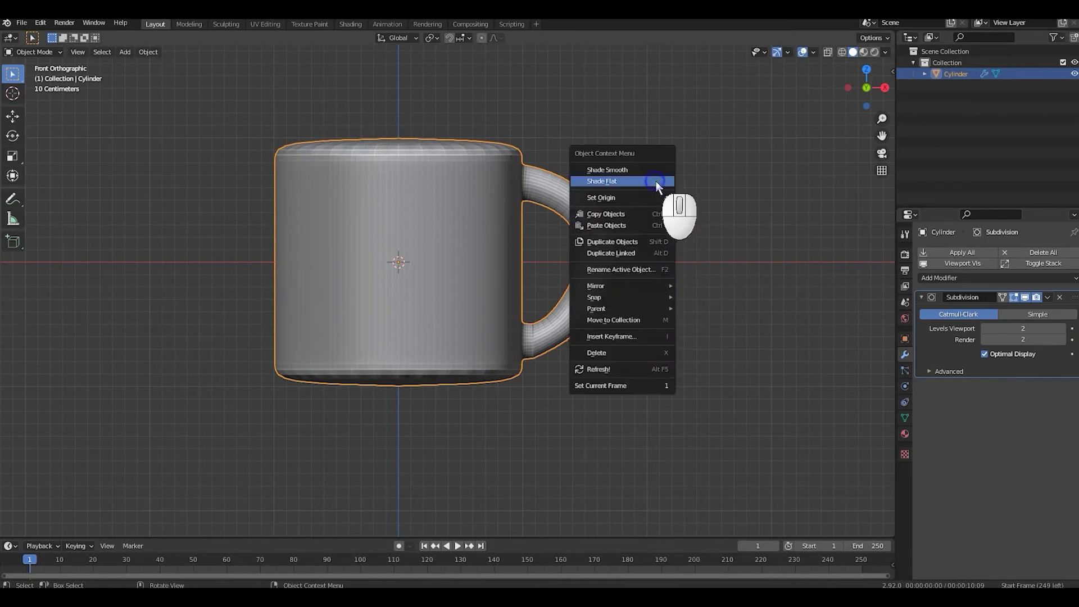
{"action": "left_click", "coordinate": [617, 176]}
Examine the smoothed joints between the handle and the mug wall, at both ends and from the back
{"action": "middle_click_drag", "start_coordinate": [651, 313], "coordinate": [532, 484]}
{"action": "scroll", "coordinate": [651, 312], "scroll_direction": "up", "scroll_amount": 3}
{"action": "scroll", "coordinate": [552, 376], "scroll_direction": "up", "scroll_amount": 6}
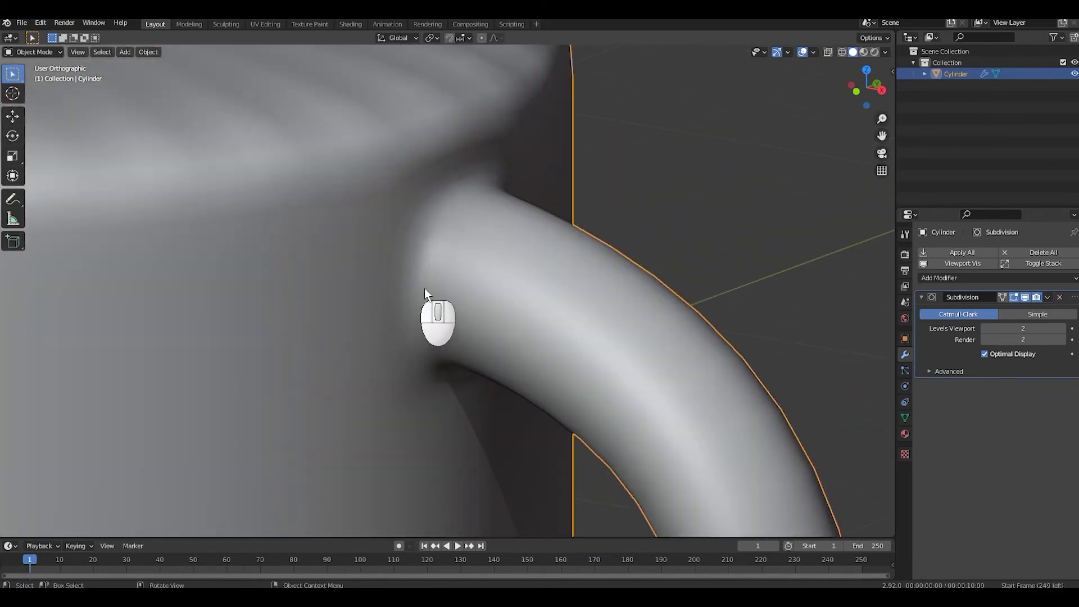
{"action": "scroll", "coordinate": [541, 315], "scroll_direction": "down", "scroll_amount": 5}
{"action": "middle_click_drag", "start_coordinate": [542, 315], "coordinate": [429, 245]}
{"action": "scroll", "coordinate": [478, 327], "scroll_direction": "down", "scroll_amount": 4}
{"action": "middle_click_drag", "start_coordinate": [479, 326], "coordinate": [549, 320], "text": "shift"}
{"action": "scroll", "coordinate": [549, 320], "scroll_direction": "up", "scroll_amount": 4}
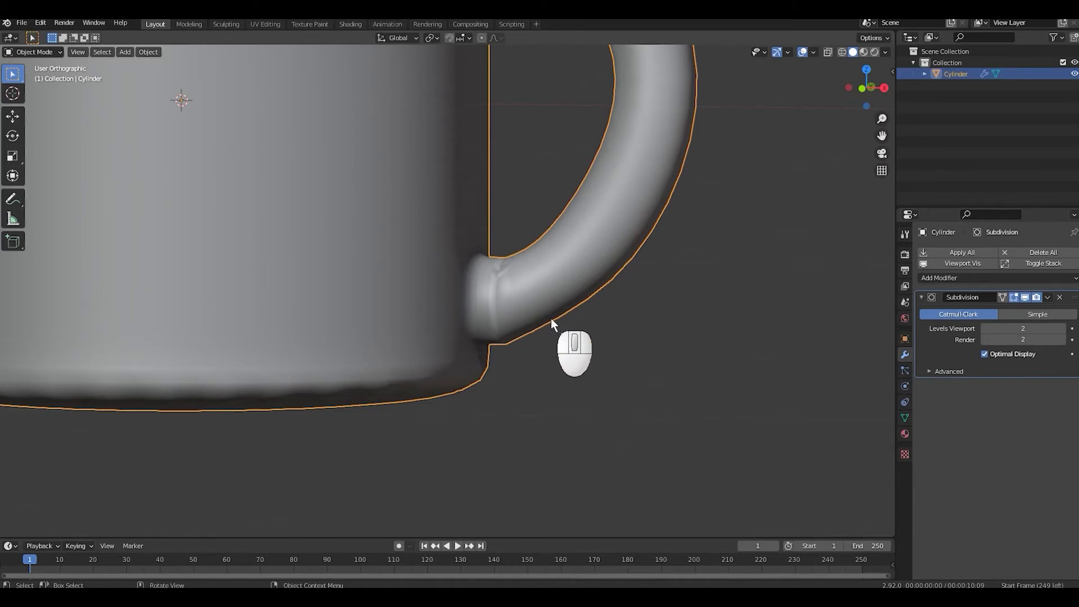
{"action": "scroll", "coordinate": [550, 318], "scroll_direction": "down", "scroll_amount": 4}
{"action": "middle_click_drag", "start_coordinate": [548, 318], "coordinate": [536, 293]}
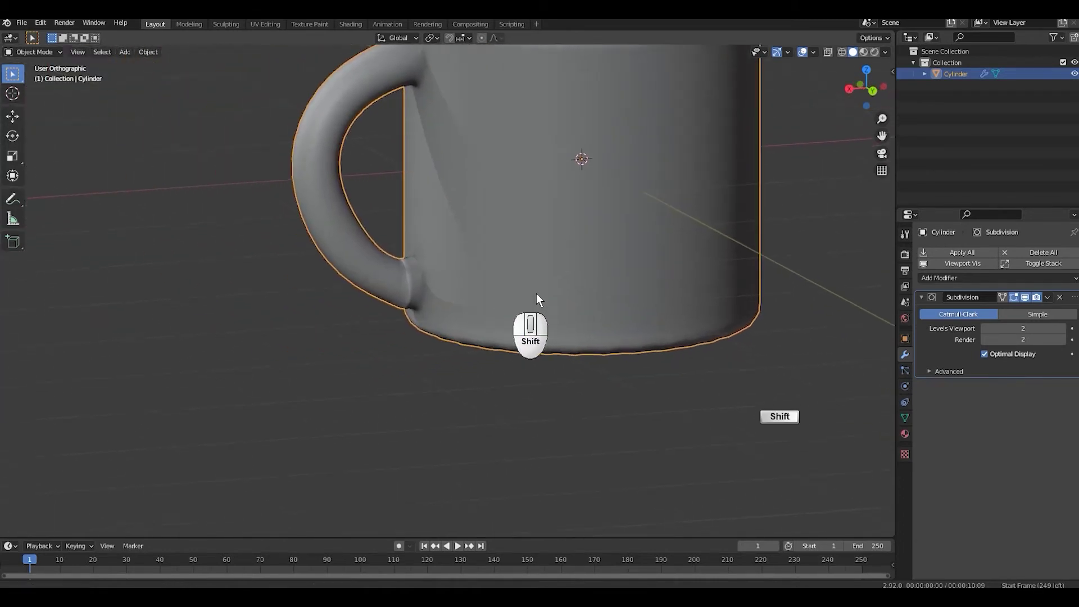
{"action": "scroll", "coordinate": [537, 294], "scroll_direction": "up", "scroll_amount": 3}
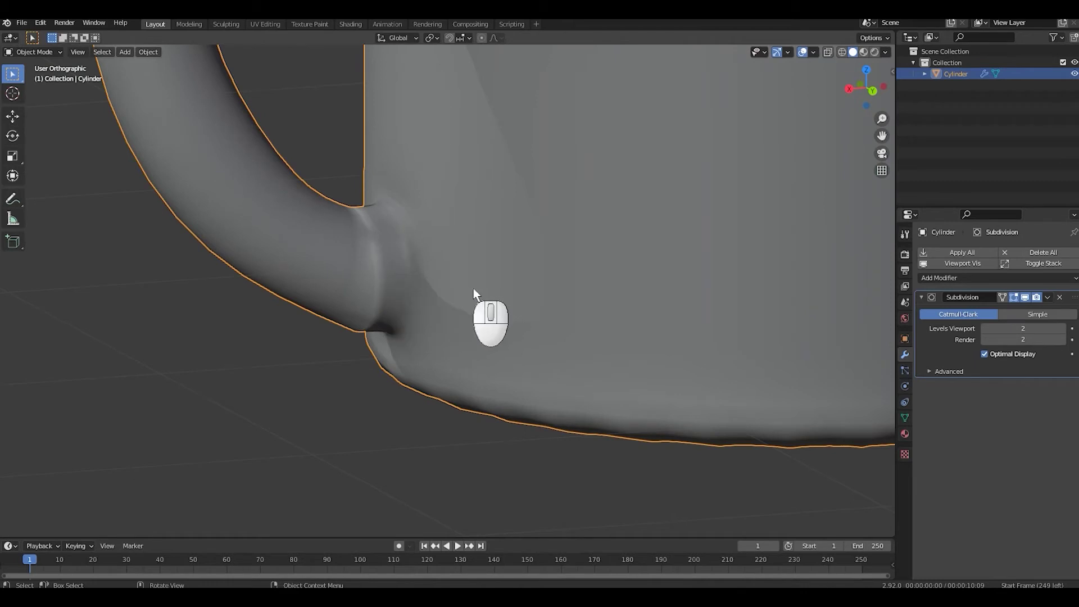
Return to front view framed on the handle and switch the mug to Edit Mode
{"action": "key", "text": "KP_1"}
{"action": "scroll", "coordinate": [602, 281], "scroll_direction": "down", "scroll_amount": 3}
{"action": "middle_click_drag", "start_coordinate": [602, 281], "coordinate": [567, 368], "text": "shift"}
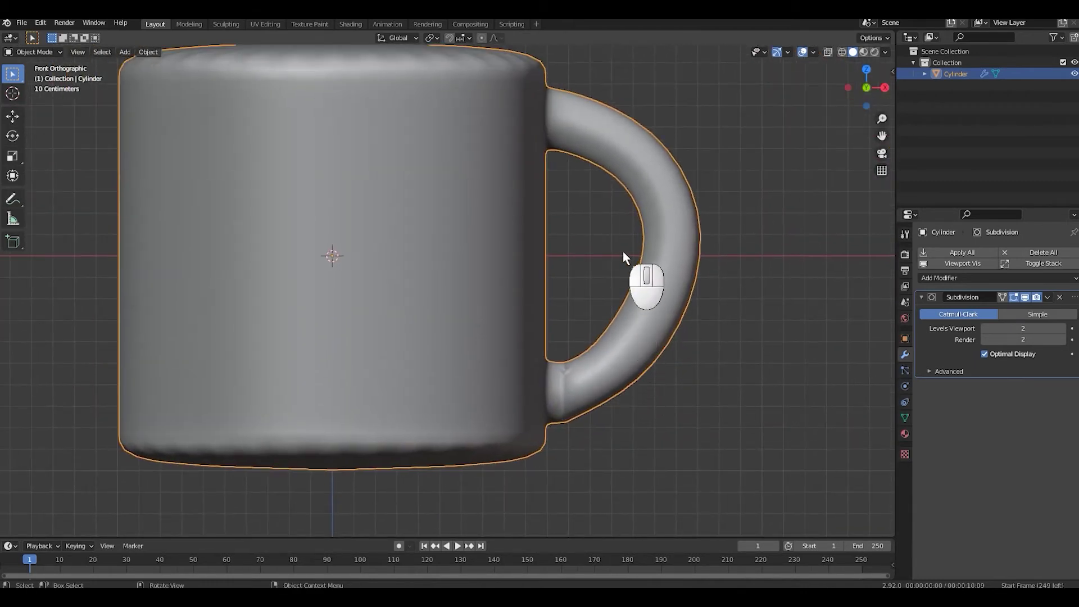
{"action": "key", "text": "ctrl+Tab"}
{"action": "left_click", "coordinate": [713, 250]}
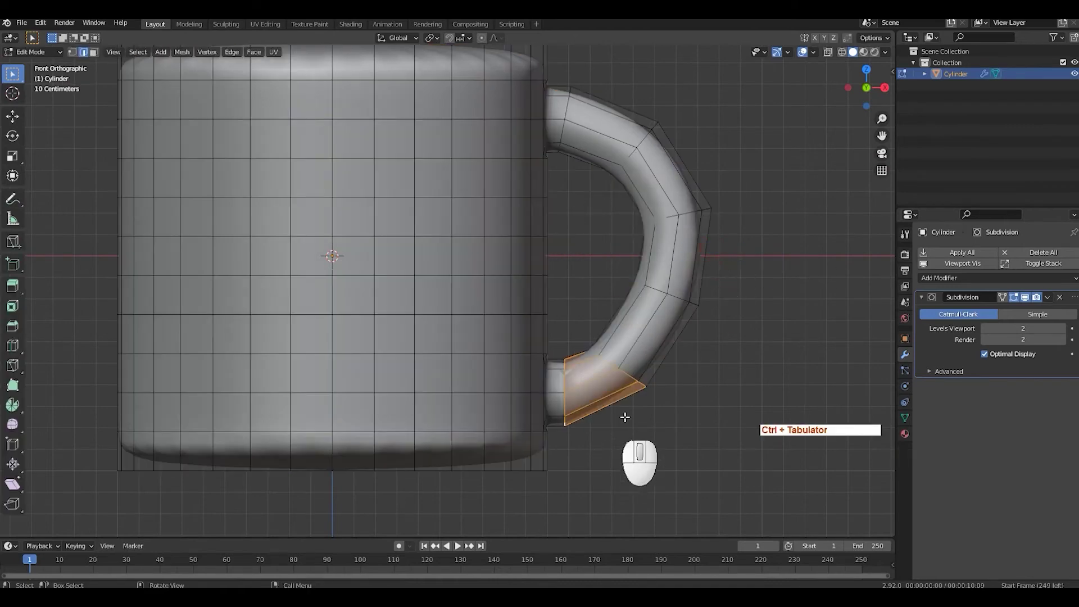
Examine the lower handle joint in wireframe with the whole mesh selected, looking for faces hidden inside the bridge
{"action": "mouse_move", "coordinate": [625, 417]}
{"action": "middle_mouse_down"}
{"action": "mouse_move", "coordinate": [675, 315]}
{"action": "mouse_move", "coordinate": [554, 270]}
{"action": "middle_mouse_up"}
{"action": "key", "text": "shift+z"}
{"action": "scroll", "coordinate": [555, 270], "scroll_direction": "up", "scroll_amount": 5}
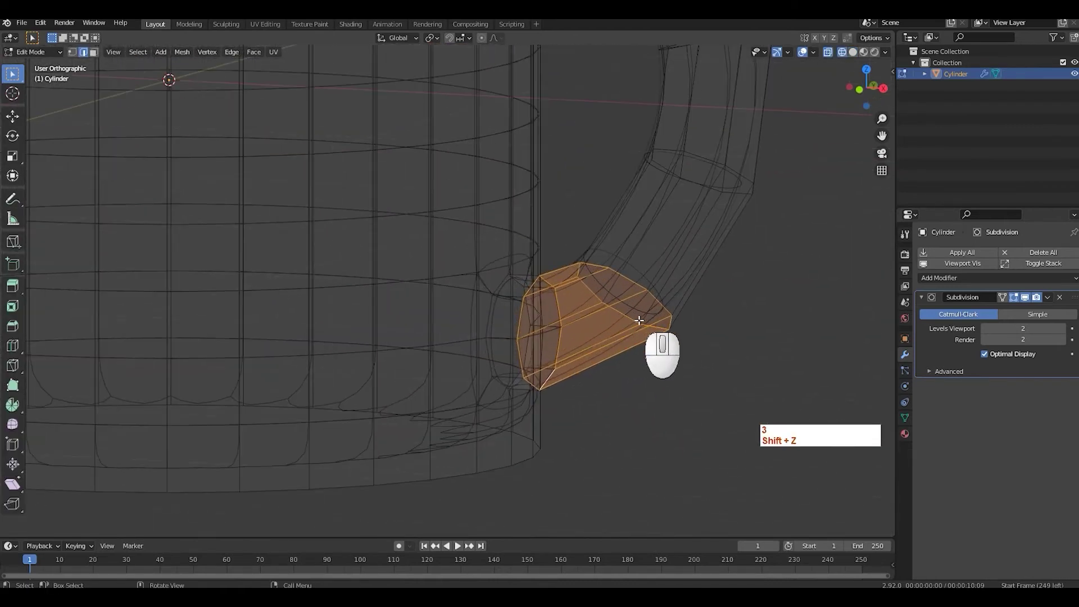
{"action": "scroll", "coordinate": [622, 373], "scroll_direction": "down", "scroll_amount": 4}
{"action": "middle_click_drag", "start_coordinate": [622, 373], "coordinate": [511, 338]}
{"action": "key", "text": "a"}
{"action": "scroll", "coordinate": [652, 365], "scroll_direction": "up", "scroll_amount": 3}
{"action": "scroll", "coordinate": [563, 378], "scroll_direction": "up", "scroll_amount": 2}
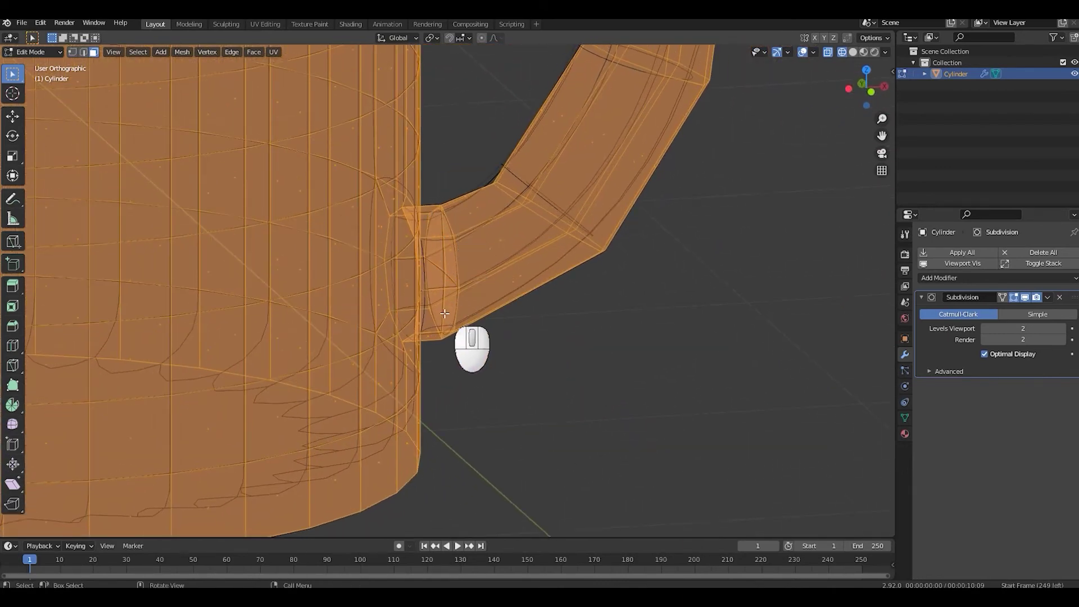
{"action": "scroll", "coordinate": [562, 239], "scroll_direction": "down", "scroll_amount": 5}
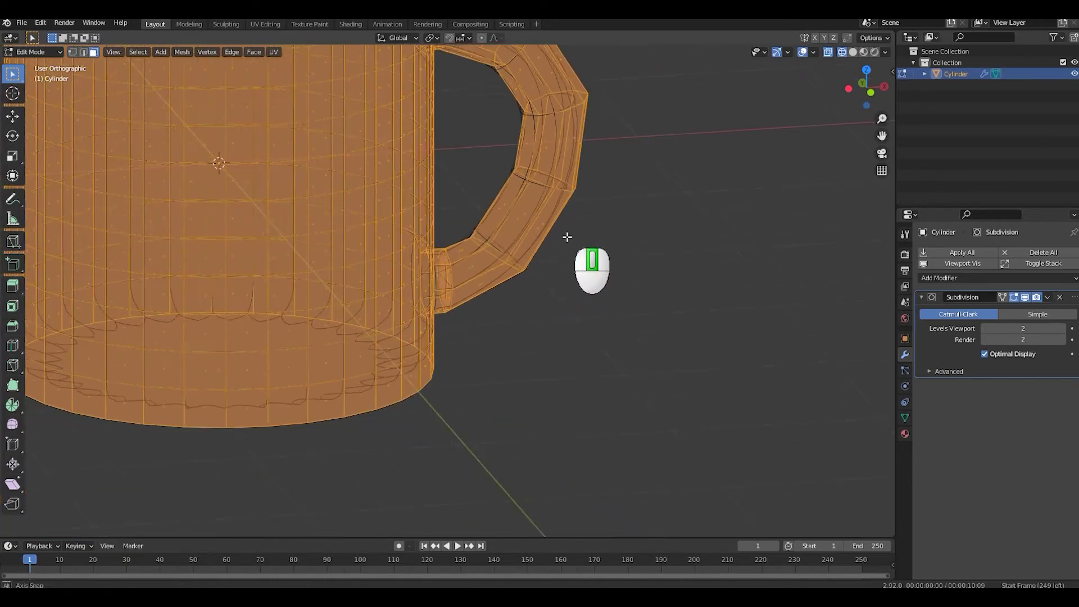
{"action": "middle_click_drag", "start_coordinate": [569, 236], "coordinate": [444, 314]}
{"action": "scroll", "coordinate": [498, 330], "scroll_direction": "up", "scroll_amount": 6}
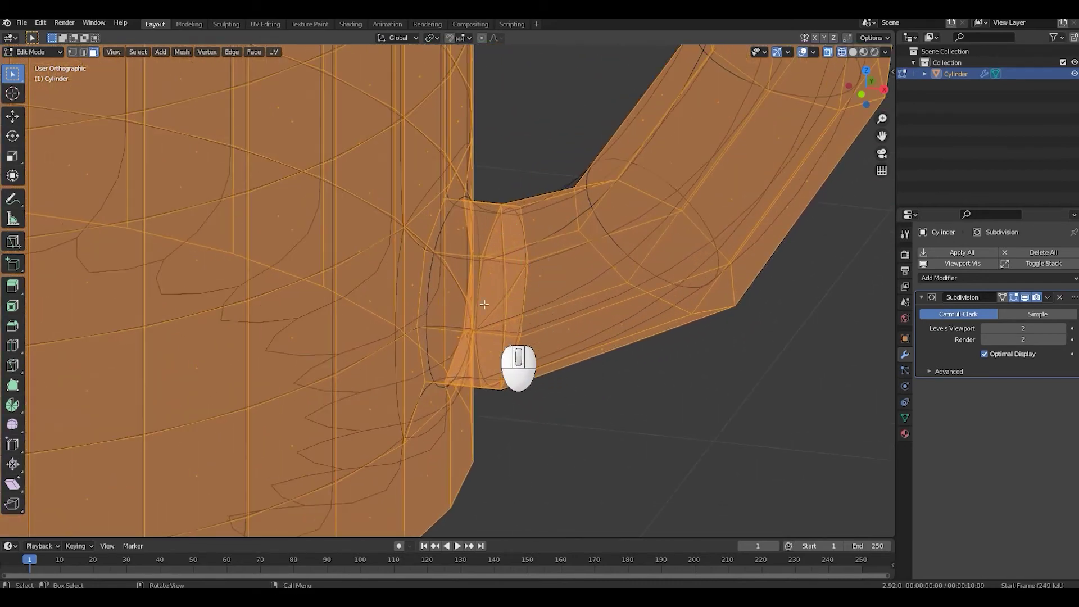
{"action": "middle_click_drag", "start_coordinate": [502, 276], "coordinate": [480, 282]}
{"action": "middle_click_drag", "start_coordinate": [515, 324], "coordinate": [486, 269]}
{"action": "scroll", "coordinate": [484, 281], "scroll_direction": "up", "scroll_amount": 2}
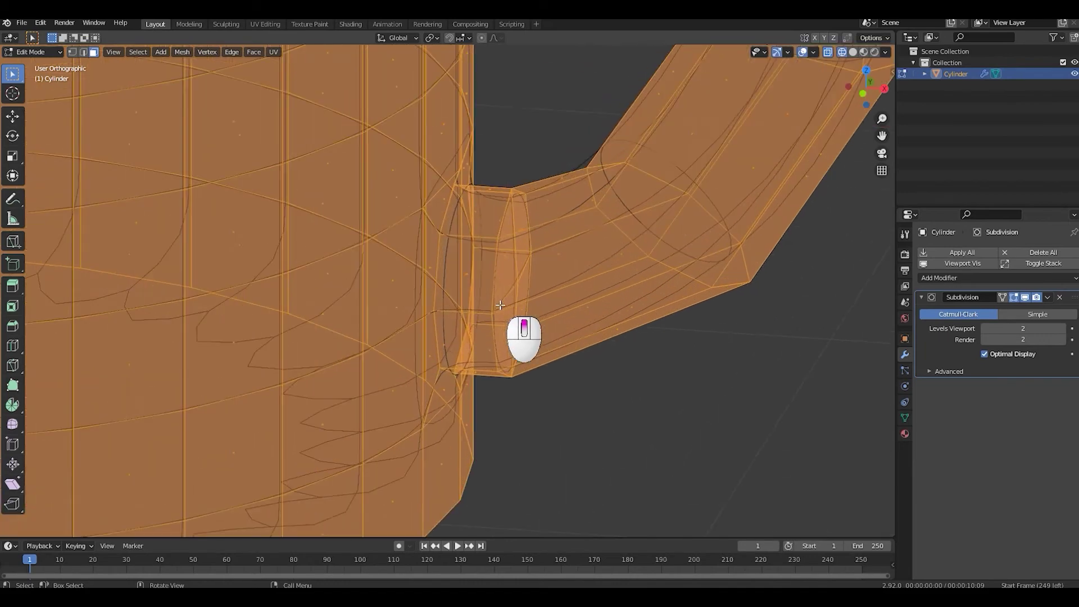
Select the interior faces that close off the stub inside the lower handle joint and delete them
{"action": "left_click", "coordinate": [506, 270]}
{"action": "middle_click_drag", "start_coordinate": [505, 270], "coordinate": [554, 245]}
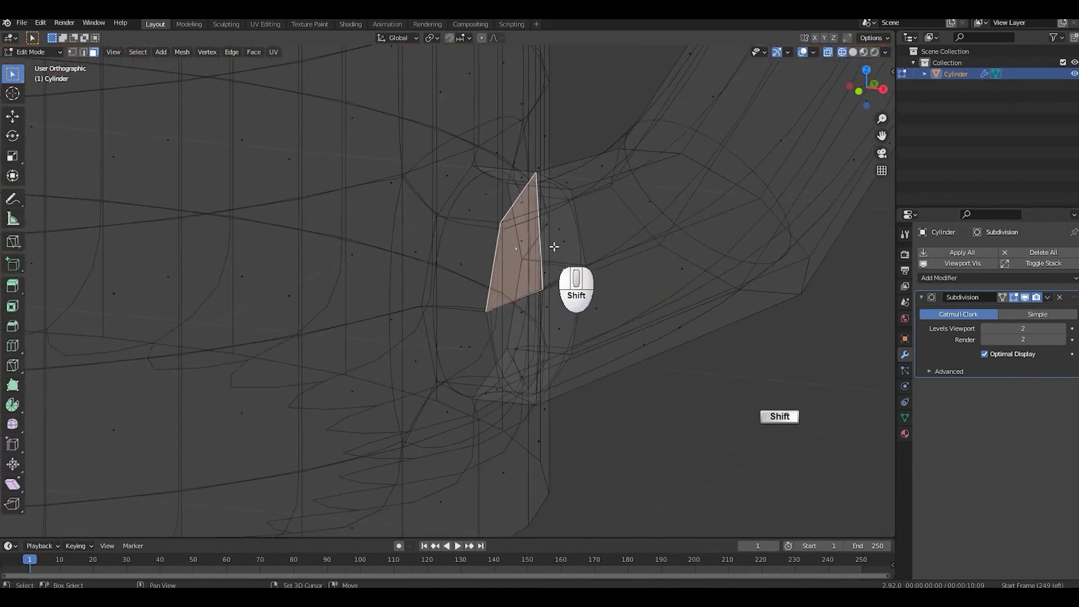
{"action": "left_click", "coordinate": [574, 264], "text": "shift"}
{"action": "left_click", "coordinate": [558, 332], "text": "shift"}
{"action": "mouse_move", "coordinate": [596, 351]}
{"action": "middle_mouse_down"}
{"action": "mouse_move", "coordinate": [615, 373]}
{"action": "mouse_move", "coordinate": [597, 349]}
{"action": "mouse_move", "coordinate": [607, 345]}
{"action": "mouse_move", "coordinate": [520, 332]}
{"action": "mouse_move", "coordinate": [633, 368]}
{"action": "mouse_move", "coordinate": [469, 359]}
{"action": "mouse_move", "coordinate": [473, 348]}
{"action": "mouse_move", "coordinate": [562, 345]}
{"action": "mouse_move", "coordinate": [487, 337]}
{"action": "mouse_move", "coordinate": [602, 352]}
{"action": "middle_mouse_up"}
{"action": "key", "text": "x"}
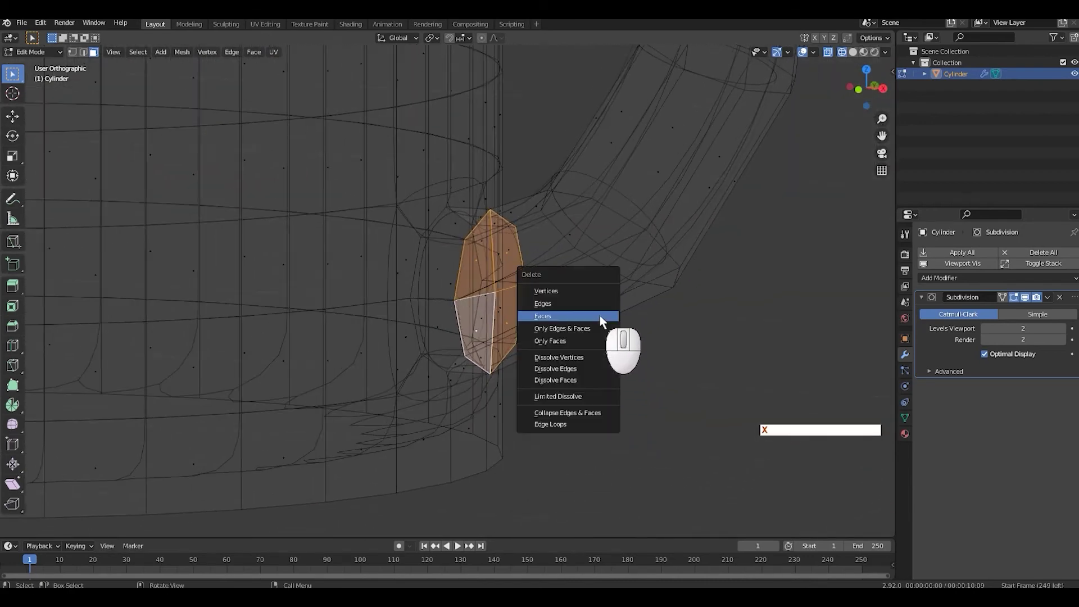
{"action": "left_click", "coordinate": [557, 316]}
Inspect the smoothed mug in solid shading with overlays hidden, and then in front view with the overlays restored
{"action": "mouse_move", "coordinate": [558, 316]}
{"action": "middle_mouse_down"}
{"action": "mouse_move", "coordinate": [532, 325]}
{"action": "mouse_move", "coordinate": [598, 342]}
{"action": "mouse_move", "coordinate": [622, 316]}
{"action": "mouse_move", "coordinate": [555, 361]}
{"action": "mouse_move", "coordinate": [449, 354]}
{"action": "mouse_move", "coordinate": [642, 348]}
{"action": "mouse_move", "coordinate": [379, 336]}
{"action": "mouse_move", "coordinate": [558, 348]}
{"action": "mouse_move", "coordinate": [715, 325]}
{"action": "middle_mouse_up"}
{"action": "key", "text": "shift+z"}
{"action": "key", "text": "shift+alt+z"}
{"action": "scroll", "coordinate": [571, 327], "scroll_direction": "down", "scroll_amount": 4}
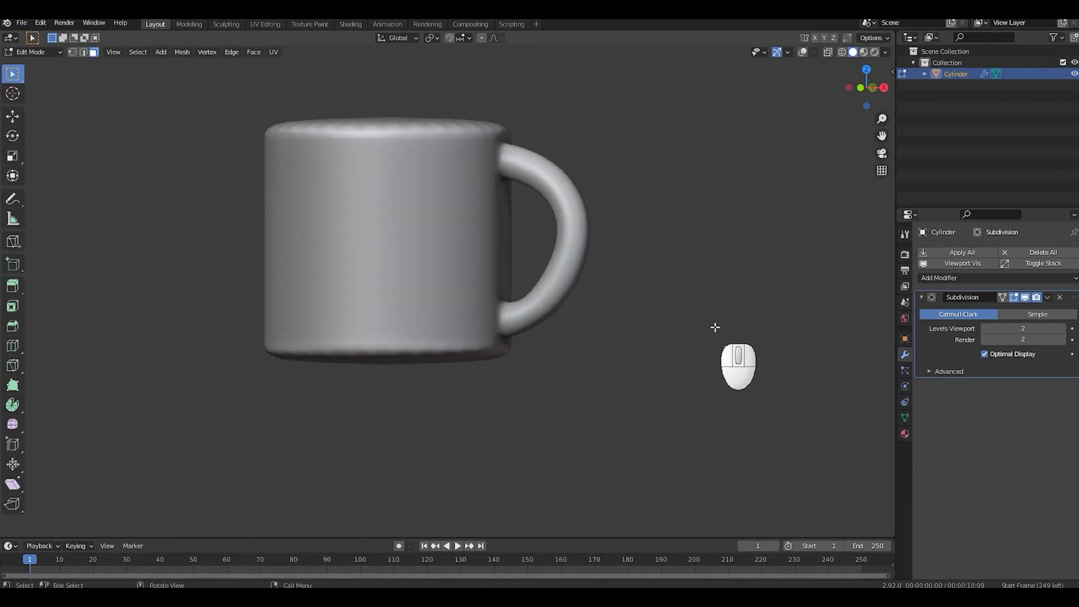
{"action": "key", "text": "KP_1"}
{"action": "scroll", "coordinate": [660, 306], "scroll_direction": "up", "scroll_amount": 3}
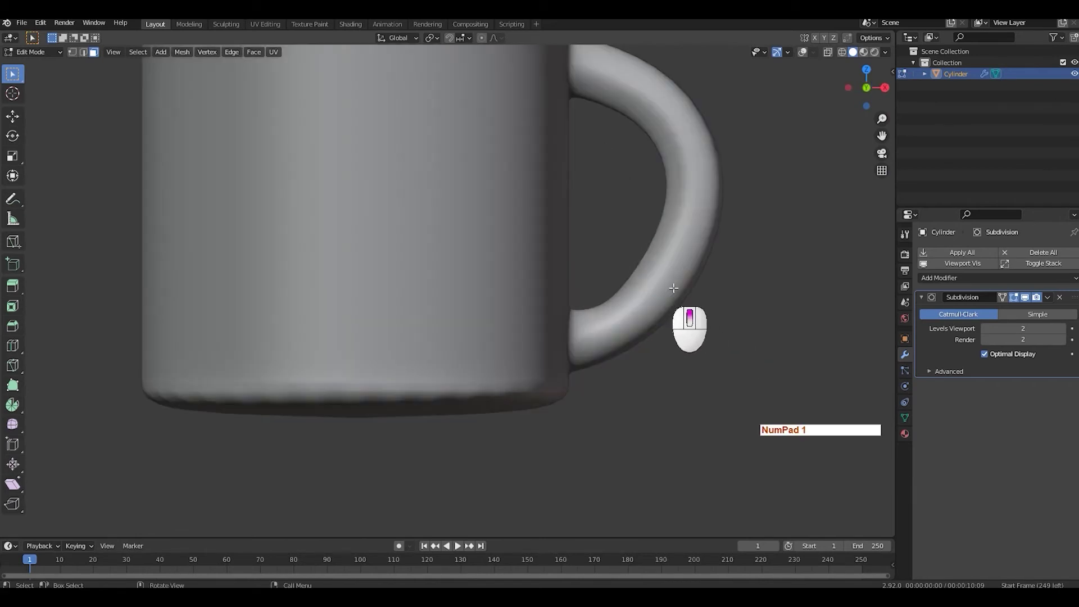
{"action": "middle_click_drag", "start_coordinate": [677, 289], "coordinate": [676, 337], "text": "shift"}
{"action": "key", "text": "shift+alt+z"}
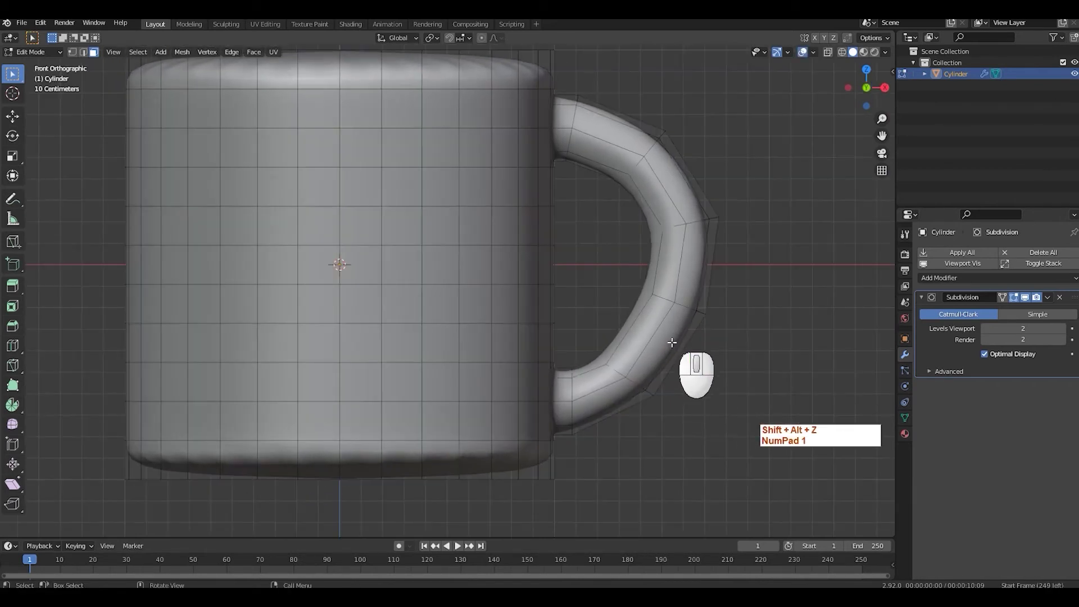
{"action": "scroll", "coordinate": [659, 340], "scroll_direction": "up", "scroll_amount": 2}
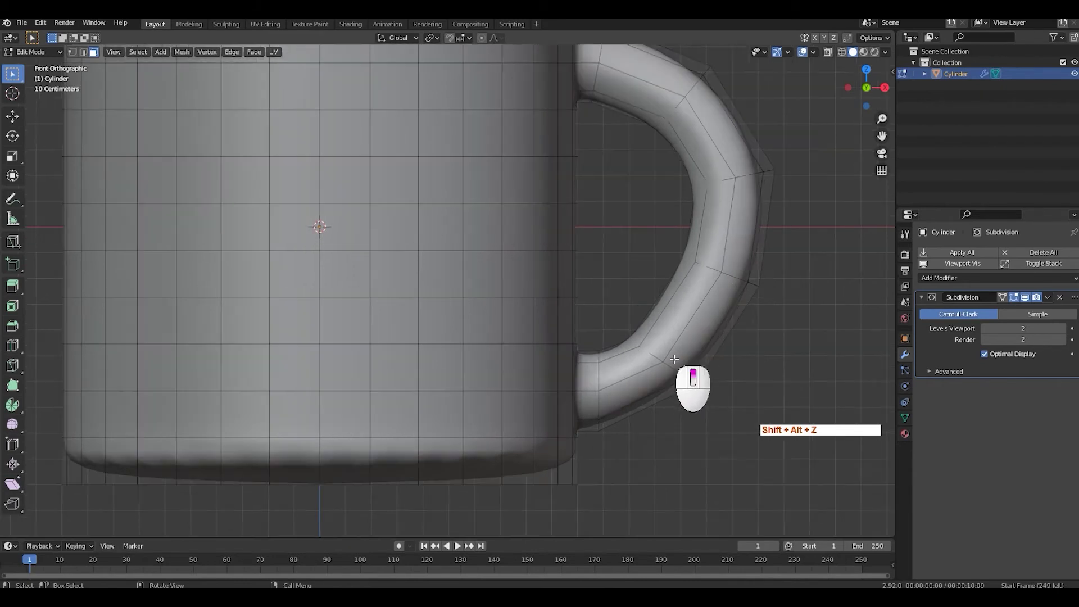
{"action": "middle_click_drag", "start_coordinate": [662, 355], "coordinate": [641, 269], "text": "shift"}
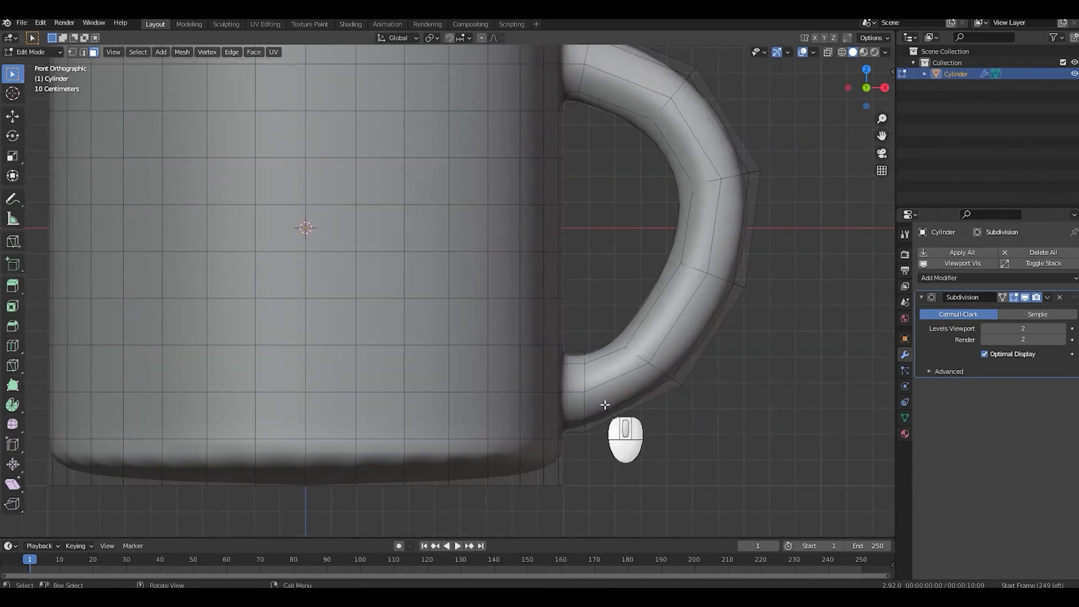
Undo the latest face deletions at the lower handle joint
{"action": "key", "text": "3"}
{"action": "left_click", "coordinate": [607, 379]}
{"action": "key", "text": "x"}
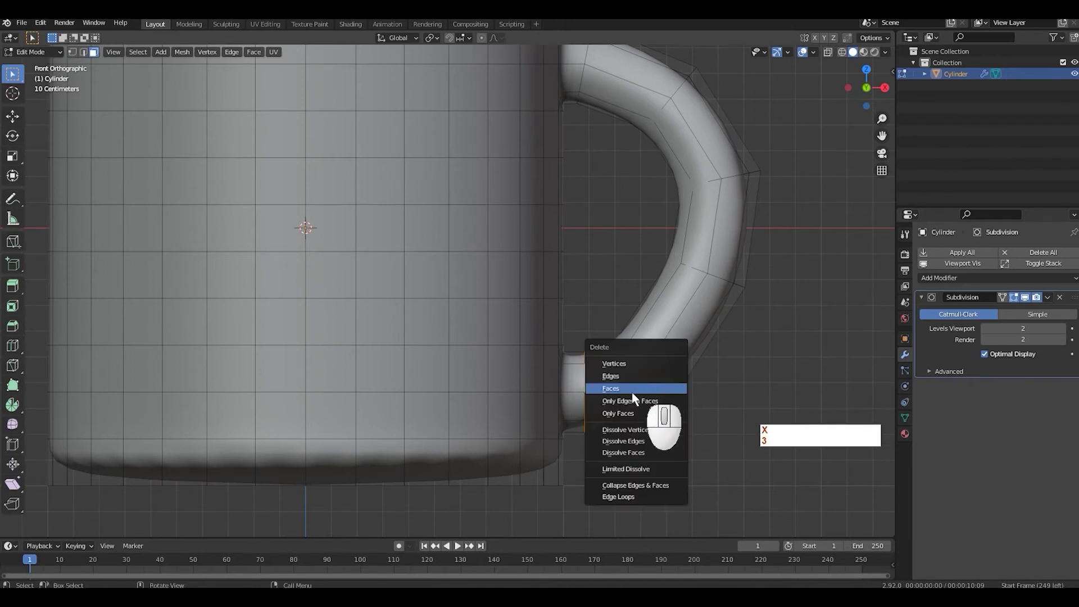
{"action": "key", "text": "ctrl+z"}
{"action": "key", "text": "ctrl+z"}
{"action": "key", "text": "ctrl+z"}
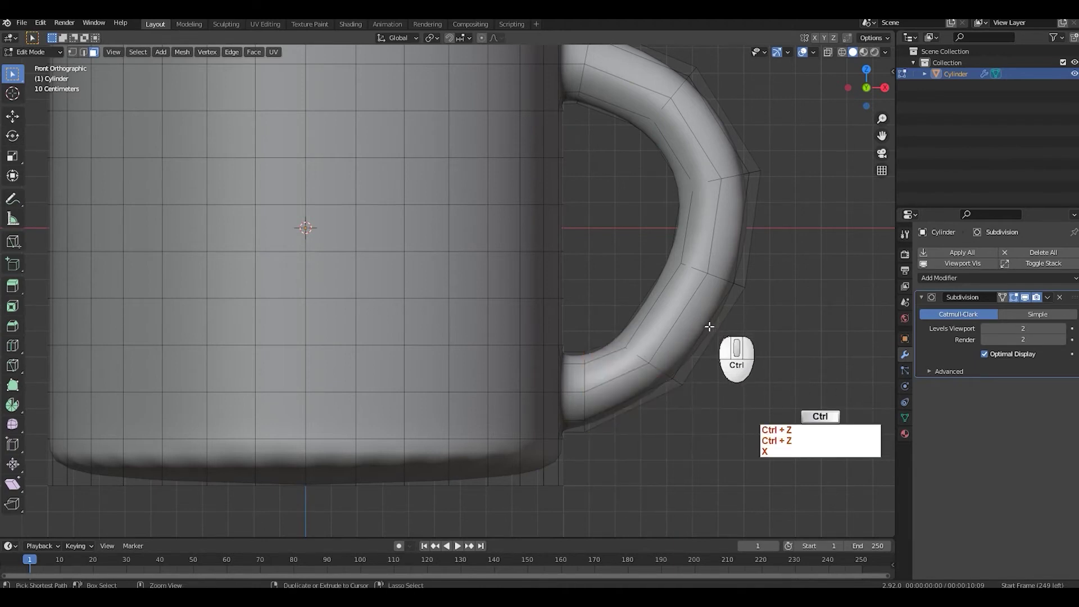
Delete the ring of faces bridging the handle to the lower stub and turn off the Subdivision modifier's viewport display
{"action": "left_click", "coordinate": [609, 379], "text": "alt"}
{"action": "key", "text": "x"}
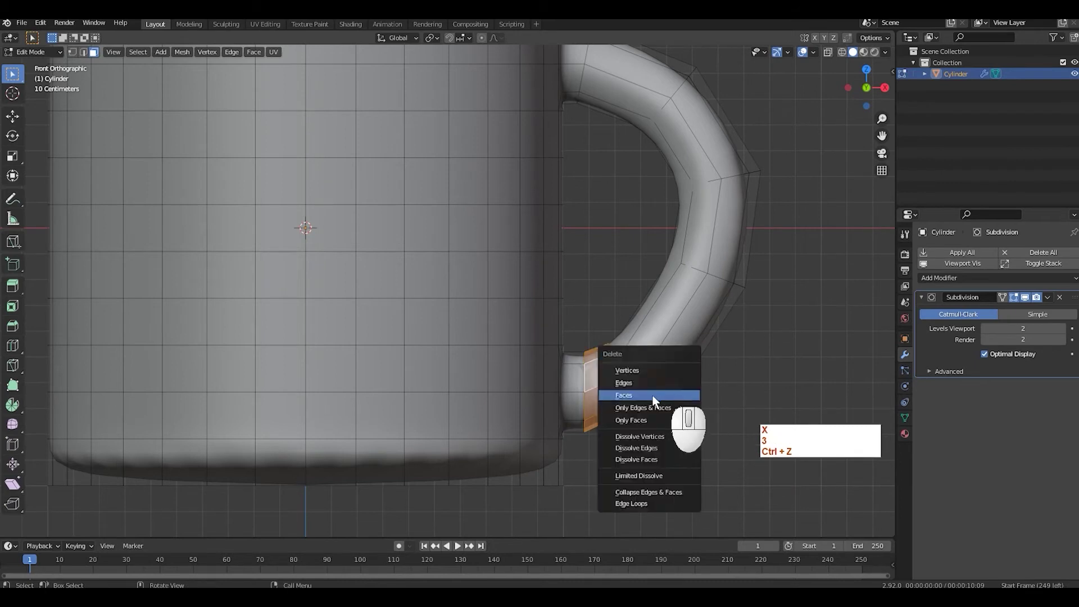
{"action": "left_click", "coordinate": [635, 392]}
{"action": "left_click", "coordinate": [1025, 297]}
Try selecting the handle's open end loop together with the lower stub's rim and the edges crossing its cap
{"action": "middle_click_drag", "start_coordinate": [711, 360], "coordinate": [545, 376], "text": "shift"}
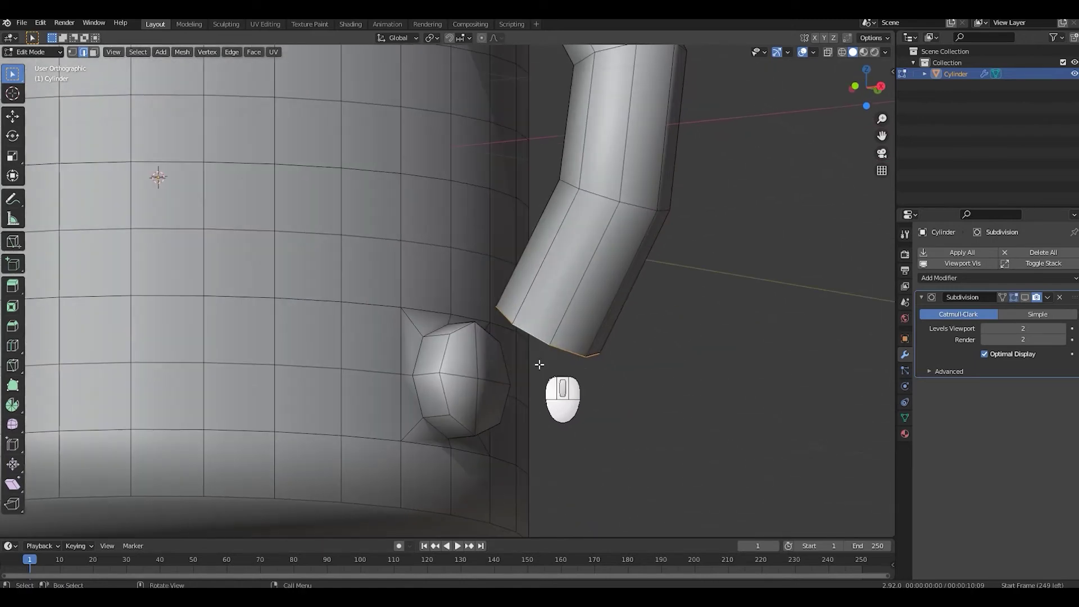
{"action": "left_click", "coordinate": [502, 369], "text": "alt+shift"}
{"action": "middle_click_drag", "start_coordinate": [534, 388], "coordinate": [619, 301]}
{"action": "scroll", "coordinate": [661, 318], "scroll_direction": "up", "scroll_amount": 3}
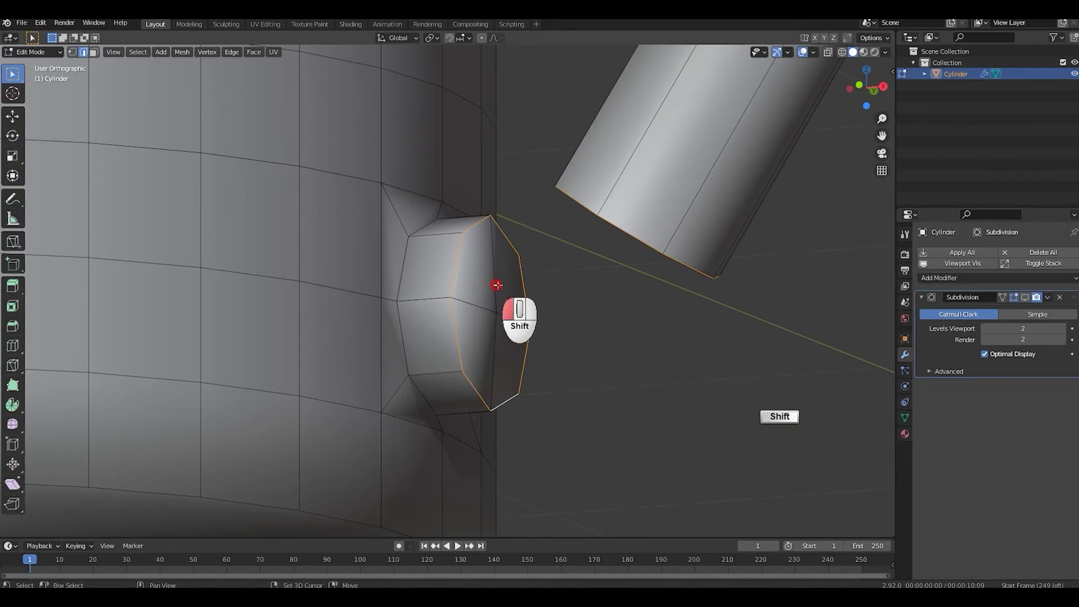
{"action": "left_click", "coordinate": [488, 345], "text": "shift"}
{"action": "left_click", "coordinate": [516, 321], "text": "shift"}
{"action": "left_click", "coordinate": [513, 315], "text": "shift"}
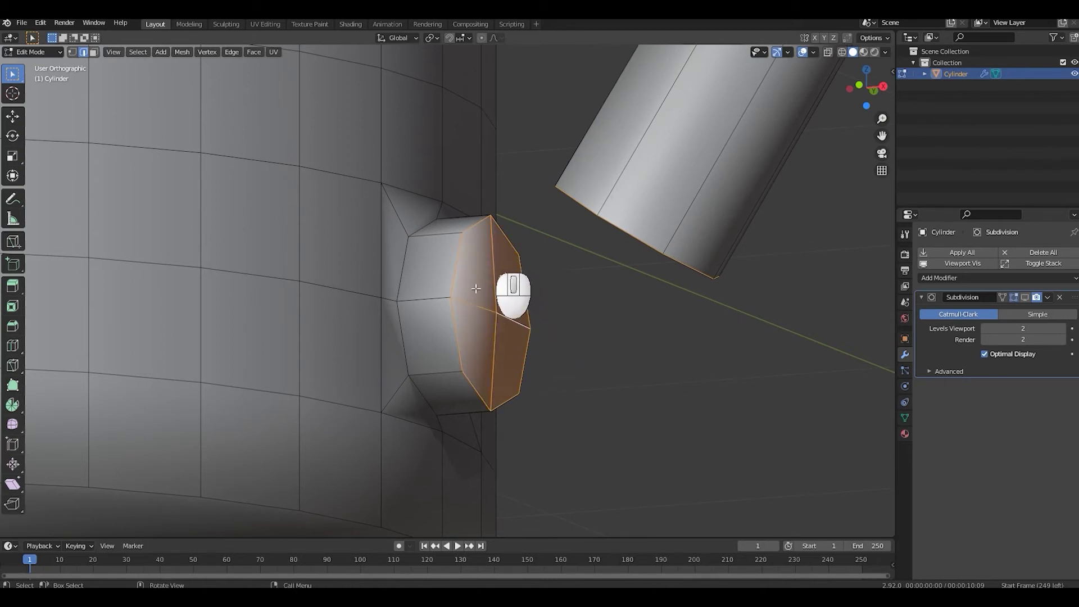
{"action": "key", "text": "3"}
{"action": "left_click", "coordinate": [615, 292]}
{"action": "key", "text": "3"}
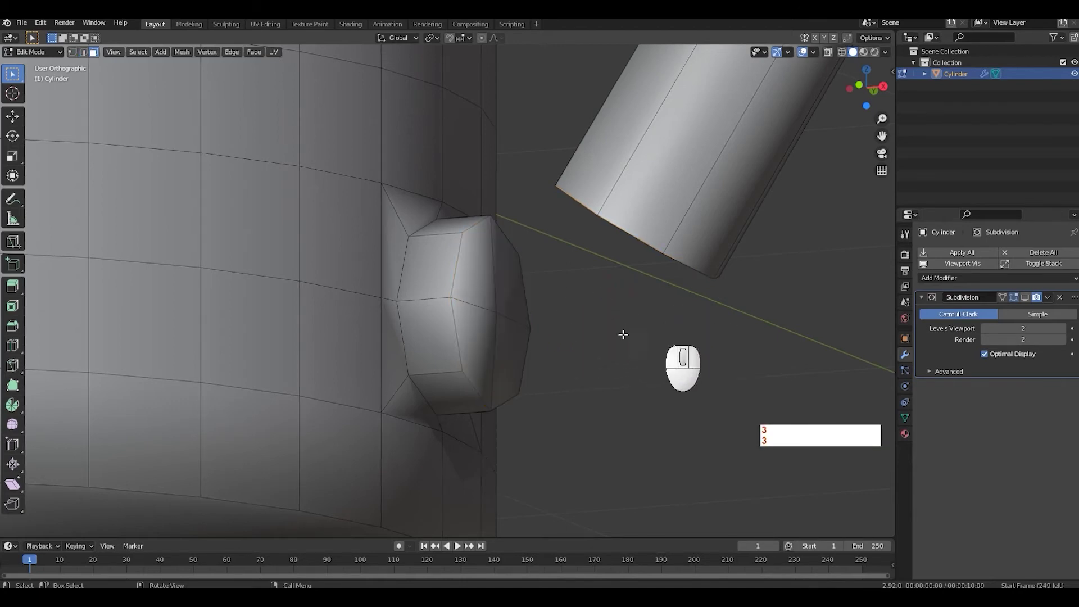
Select the lower stub's cap faces and the handle's open end loop, and connect them with LoopTools Bridge
{"action": "key", "text": "c"}
{"action": "left_click_drag", "start_coordinate": [506, 321], "coordinate": [499, 313]}
{"action": "right_click", "coordinate": [494, 285]}
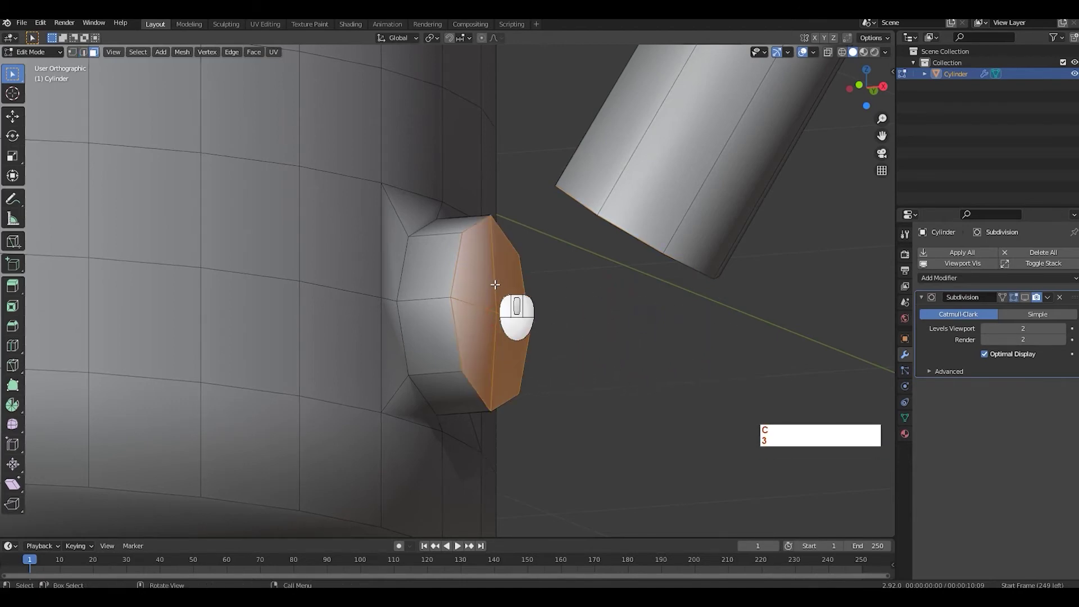
{"action": "middle_click_drag", "start_coordinate": [569, 315], "coordinate": [617, 288]}
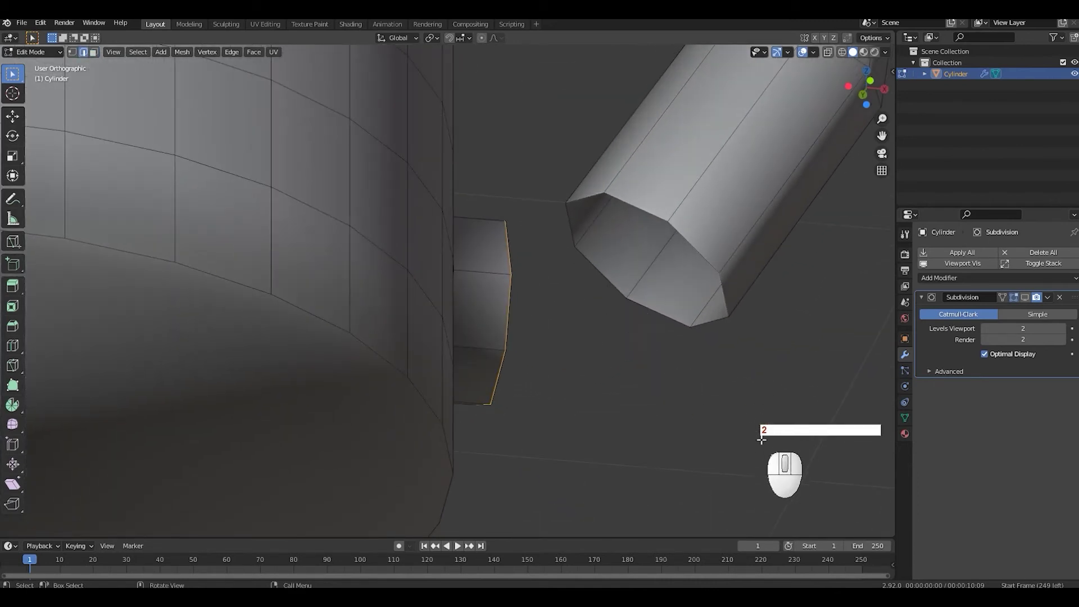
{"action": "left_click", "coordinate": [637, 210], "text": "alt+shift"}
{"action": "middle_click_drag", "start_coordinate": [652, 261], "coordinate": [609, 336]}
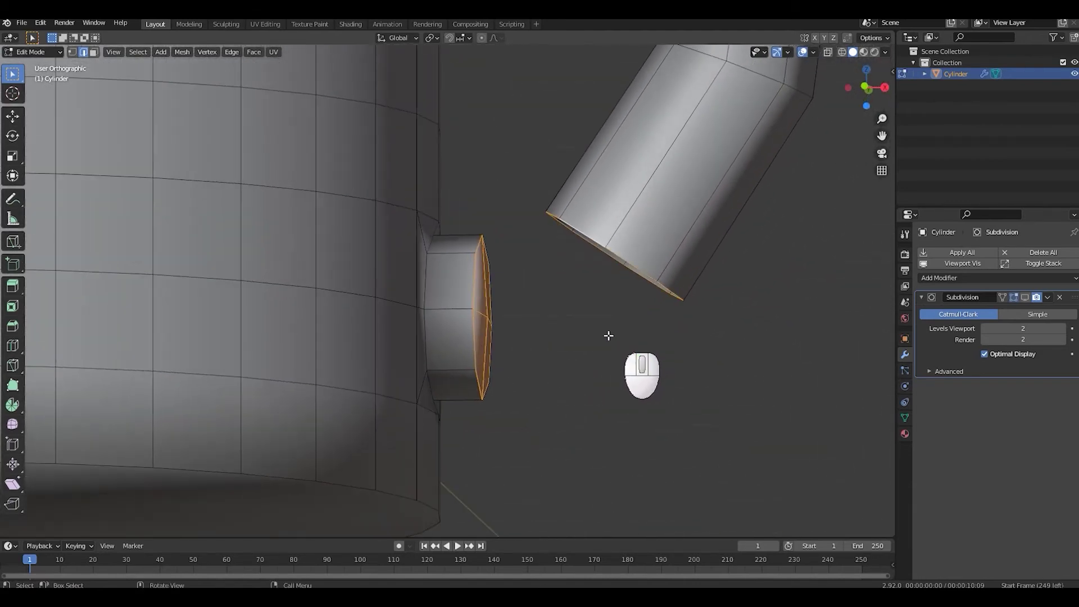
{"action": "right_click", "coordinate": [731, 285]}
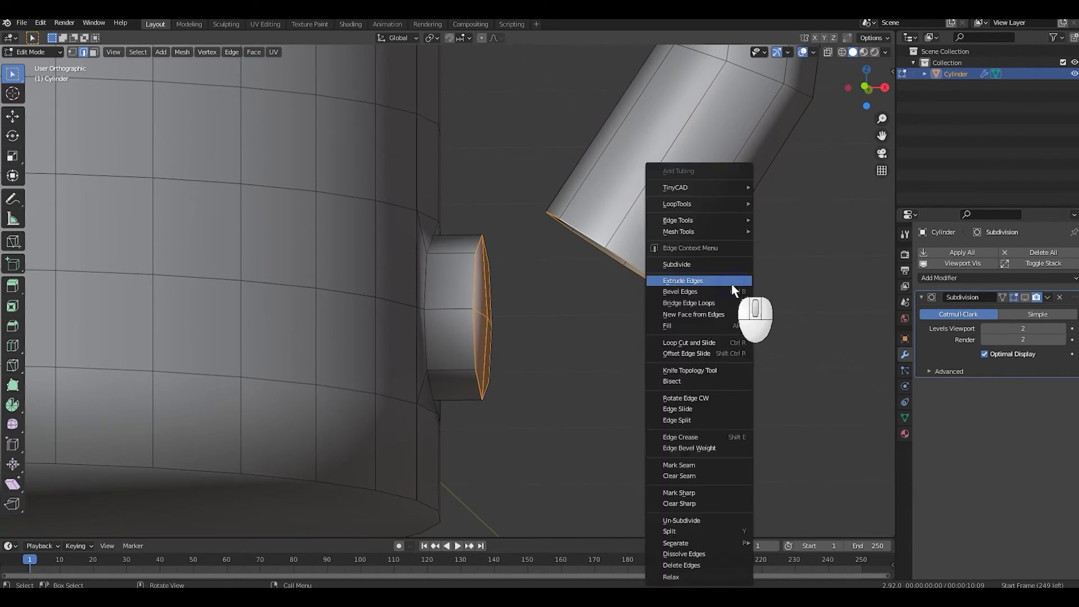
{"action": "mouse_move", "coordinate": [706, 202]}
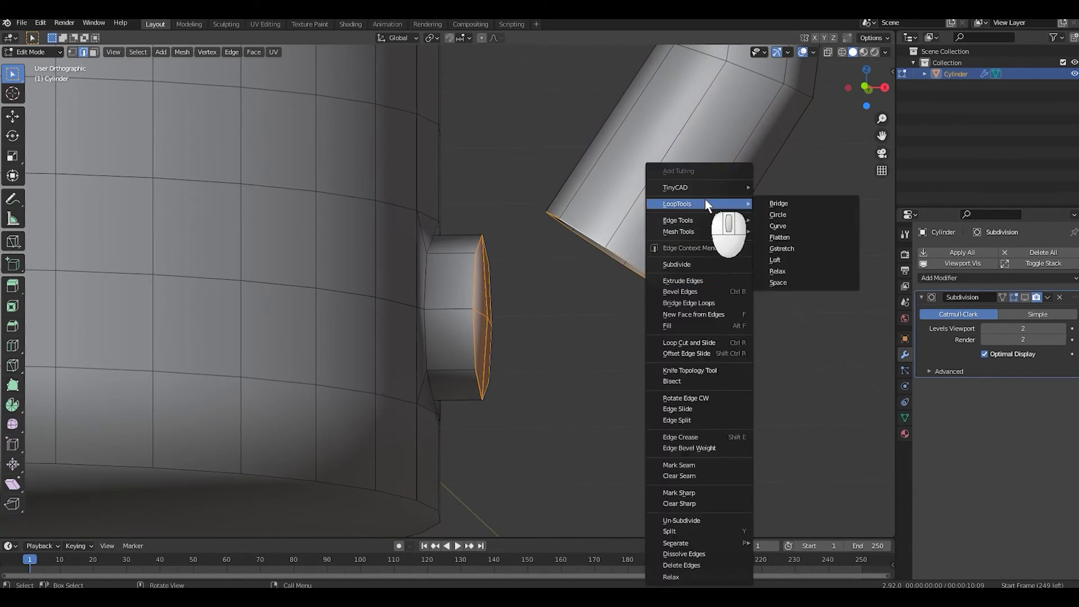
{"action": "left_click", "coordinate": [784, 204]}
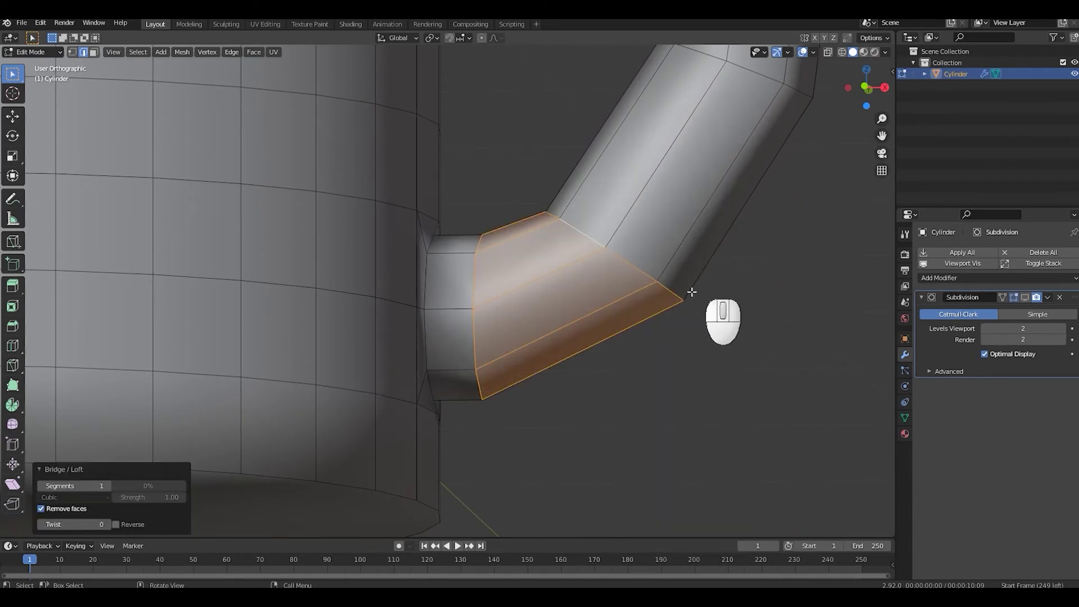
Compare the bridge in wireframe with Remove faces off and back on, and return to solid shading
{"action": "mouse_move", "coordinate": [664, 316]}
{"action": "middle_mouse_down"}
{"action": "mouse_move", "coordinate": [612, 340]}
{"action": "mouse_move", "coordinate": [605, 333]}
{"action": "mouse_move", "coordinate": [627, 306]}
{"action": "mouse_move", "coordinate": [574, 322]}
{"action": "mouse_move", "coordinate": [542, 291]}
{"action": "middle_mouse_up"}
{"action": "key", "text": "shift+z"}
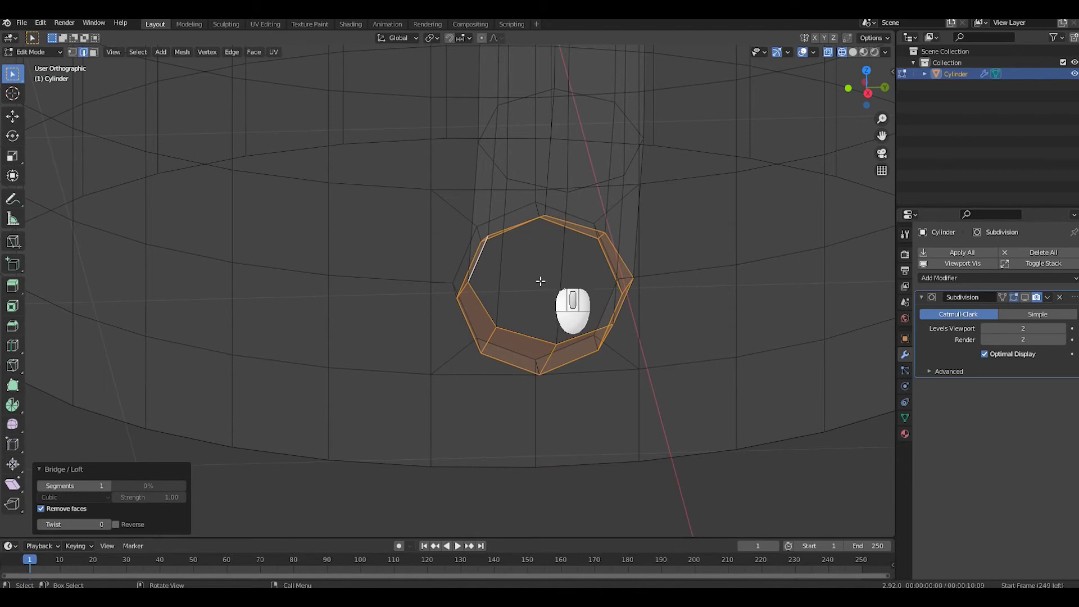
{"action": "left_click", "coordinate": [40, 508]}
{"action": "middle_click_drag", "start_coordinate": [522, 348], "coordinate": [531, 292]}
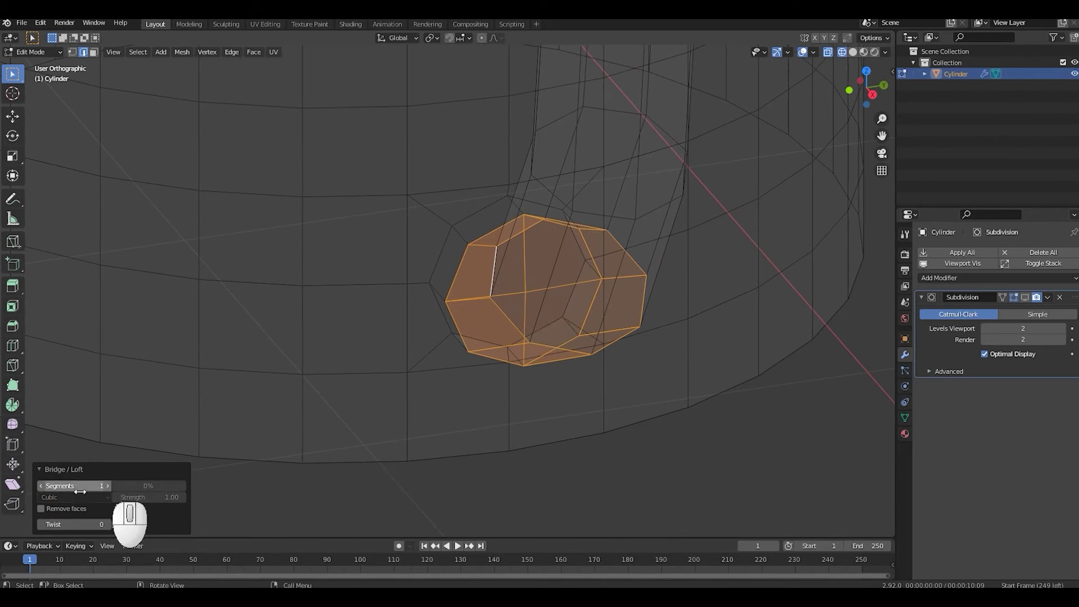
{"action": "left_click", "coordinate": [40, 509]}
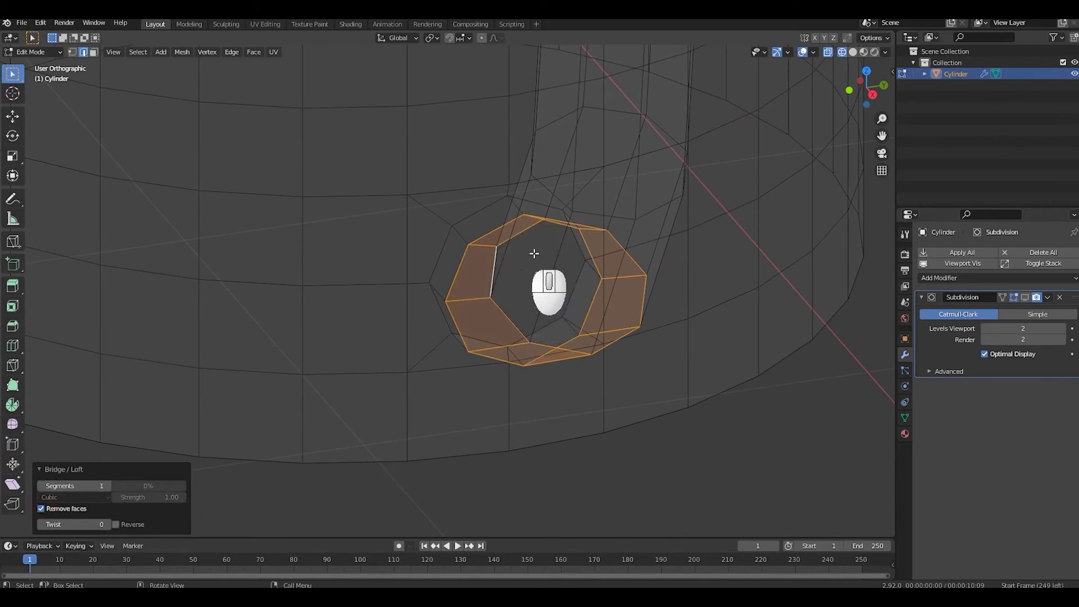
{"action": "scroll", "coordinate": [528, 281], "scroll_direction": "down", "scroll_amount": 2}
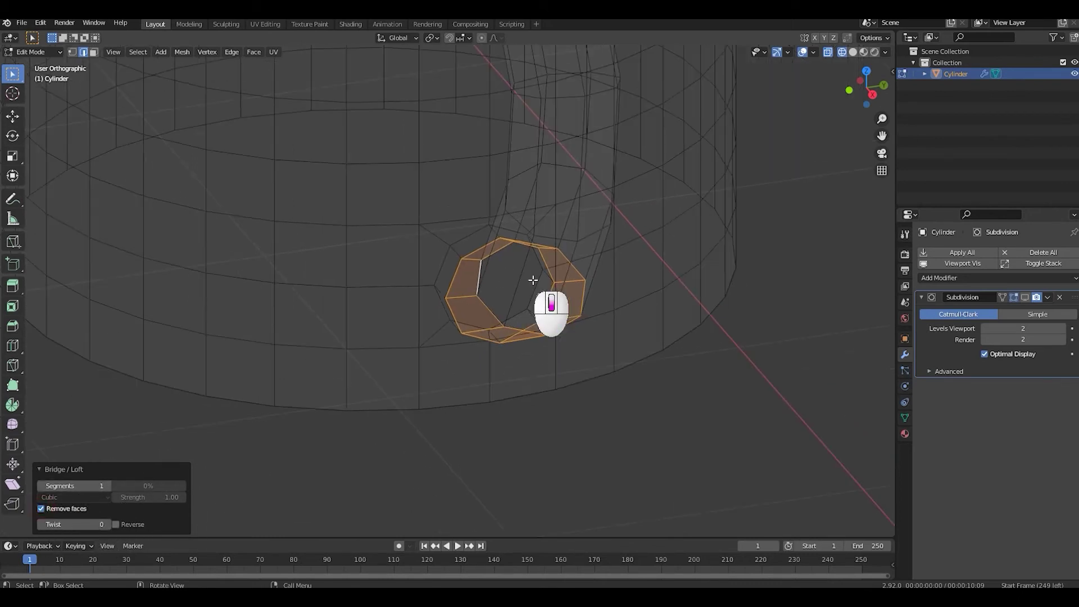
{"action": "middle_click_drag", "start_coordinate": [512, 275], "coordinate": [605, 274]}
{"action": "key", "text": "shift+z"}
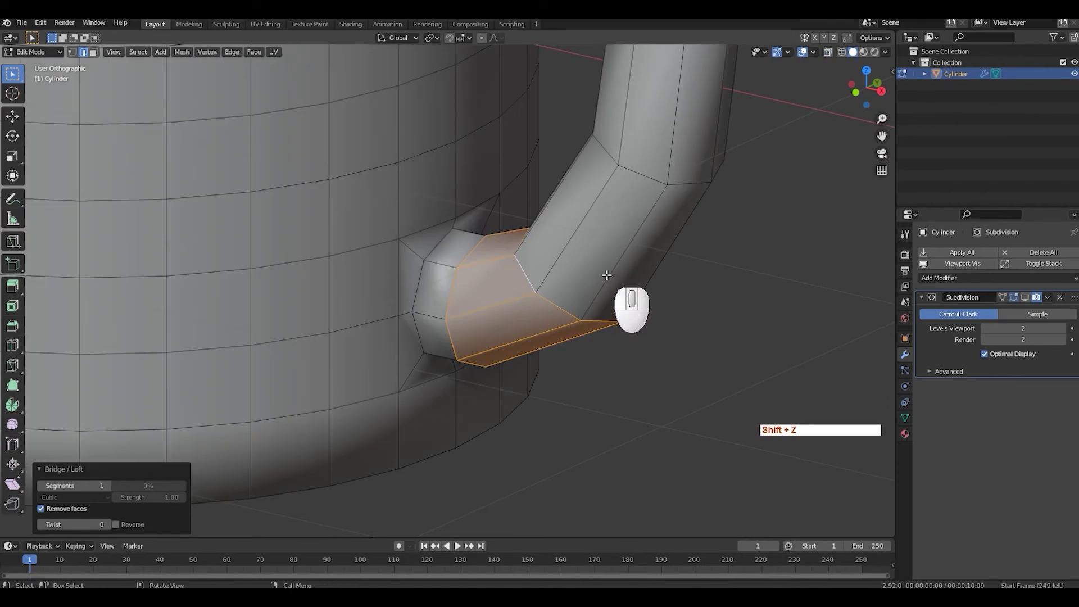
Turn the Subdivision modifier's viewport display back on and view the smoothed mug from the front without overlays
{"action": "scroll", "coordinate": [562, 275], "scroll_direction": "down", "scroll_amount": 4}
{"action": "middle_click_drag", "start_coordinate": [550, 338], "coordinate": [710, 356]}
{"action": "left_click", "coordinate": [1014, 297]}
{"action": "key", "text": "shift+alt+z"}
{"action": "scroll", "coordinate": [714, 355], "scroll_direction": "down", "scroll_amount": 2}
{"action": "key", "text": "KP_1"}
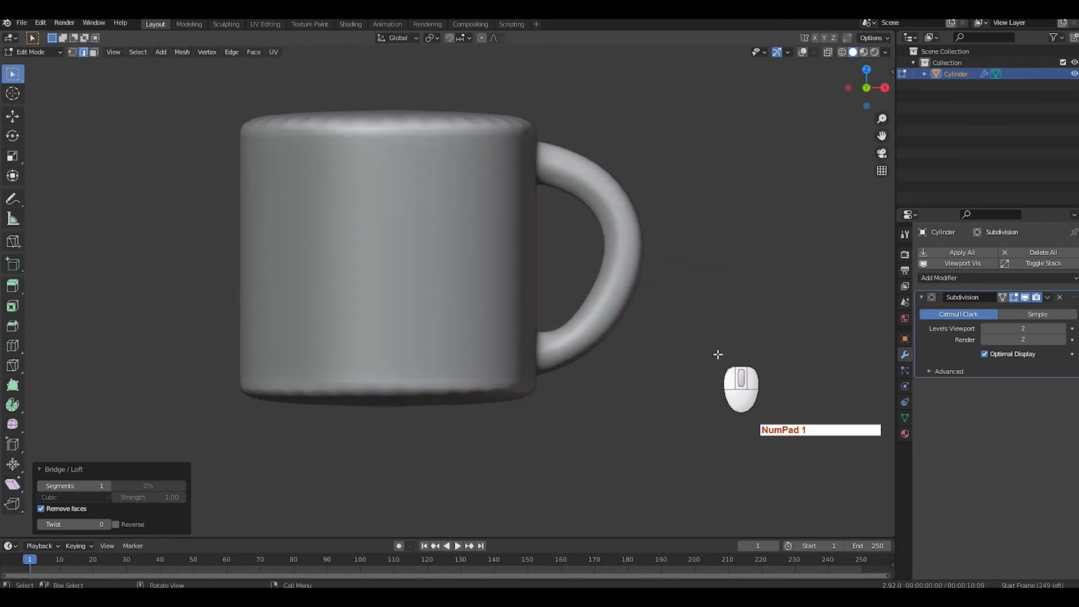
{"action": "middle_click_drag", "start_coordinate": [650, 321], "coordinate": [710, 356], "text": "shift"}
{"action": "scroll", "coordinate": [714, 355], "scroll_direction": "up", "scroll_amount": 2}
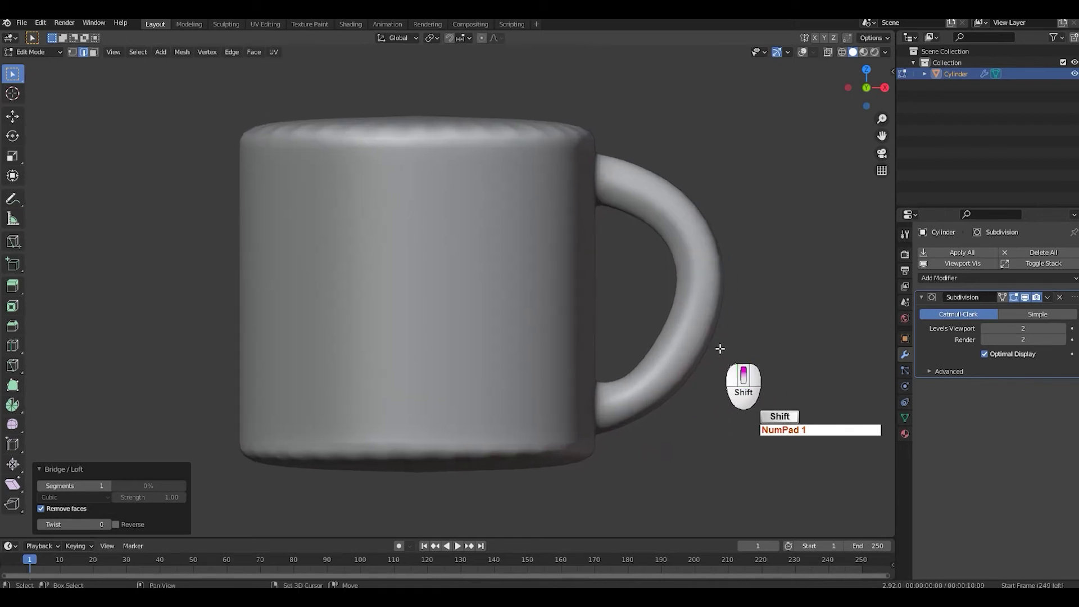
Restore the overlays, select an edge on the handle's outer bend, and enable the Subdivision modifier's On Cage display
{"action": "key", "text": "shift+alt+z"}
{"action": "middle_click_drag", "start_coordinate": [751, 317], "coordinate": [697, 310], "text": "shift"}
{"action": "key", "text": "2"}
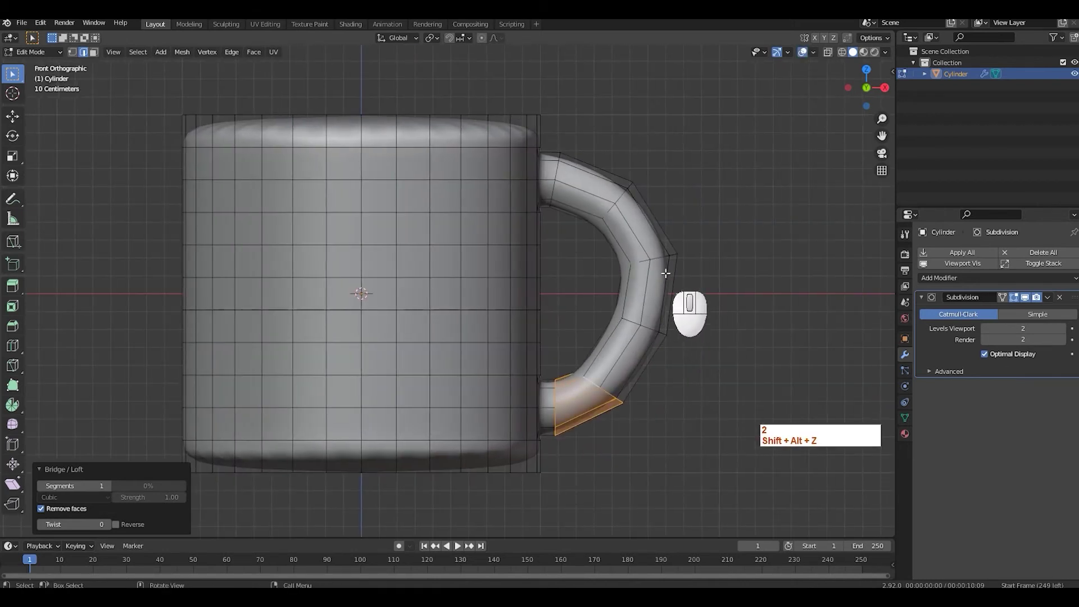
{"action": "left_click", "coordinate": [662, 254]}
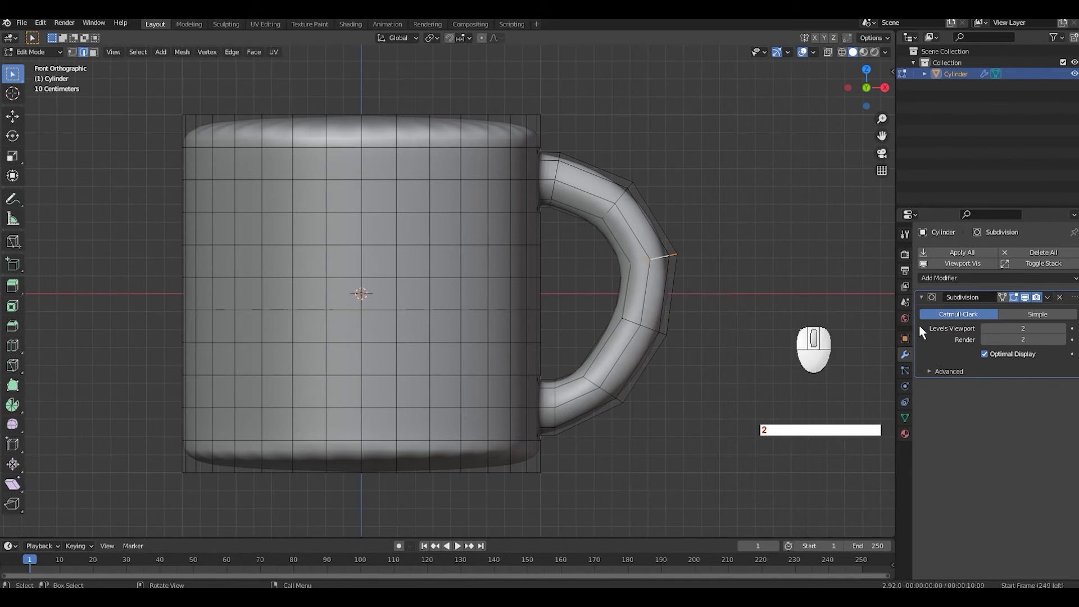
{"action": "left_click", "coordinate": [1002, 297]}
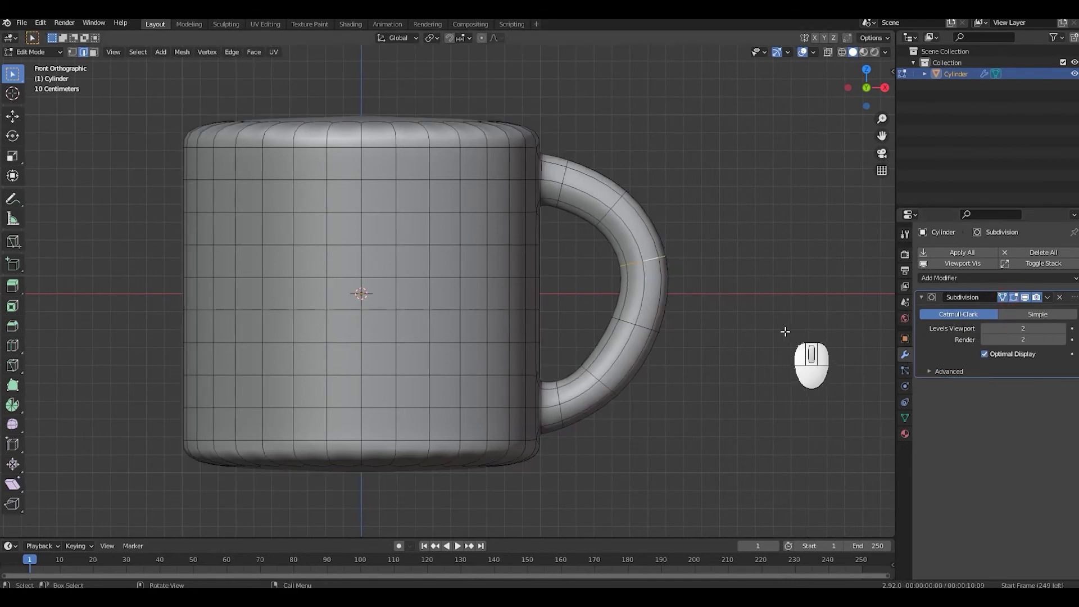
Move the selected edges on the handle's outer bend by about -0.024 m in X and 0.008 m in Z
{"action": "scroll", "coordinate": [781, 328], "scroll_direction": "up", "scroll_amount": 2}
{"action": "middle_click_drag", "start_coordinate": [761, 318], "coordinate": [712, 301], "text": "shift"}
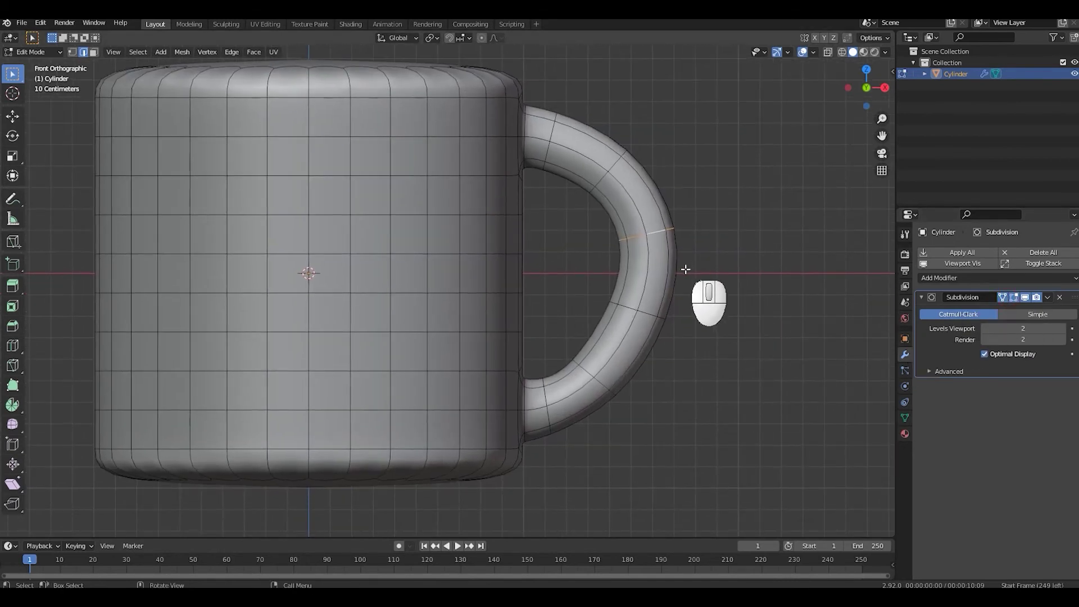
{"action": "key", "text": "g"}
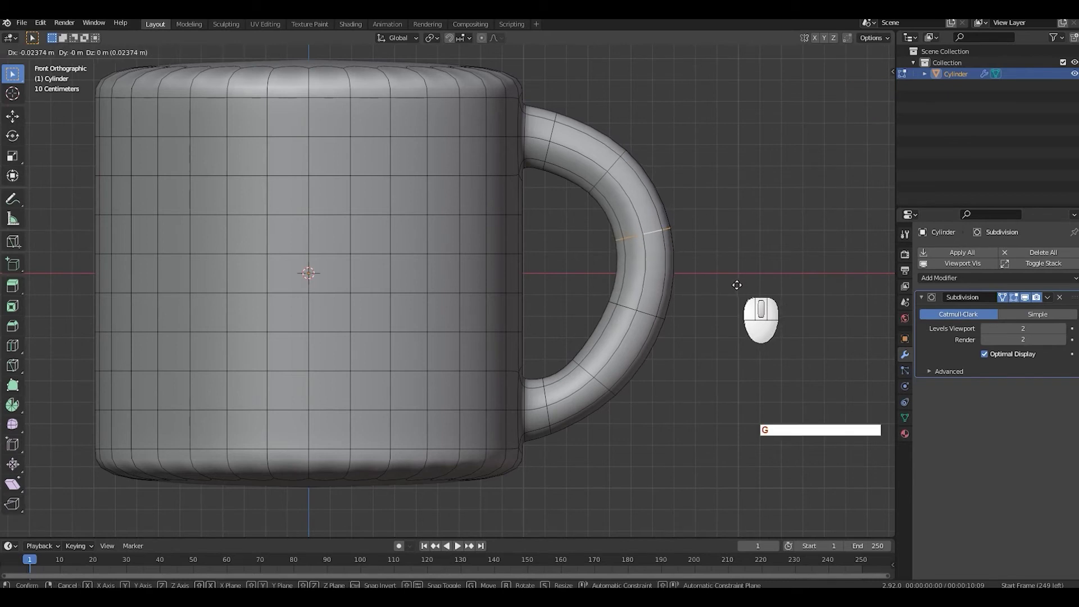
{"action": "left_click", "coordinate": [738, 283]}
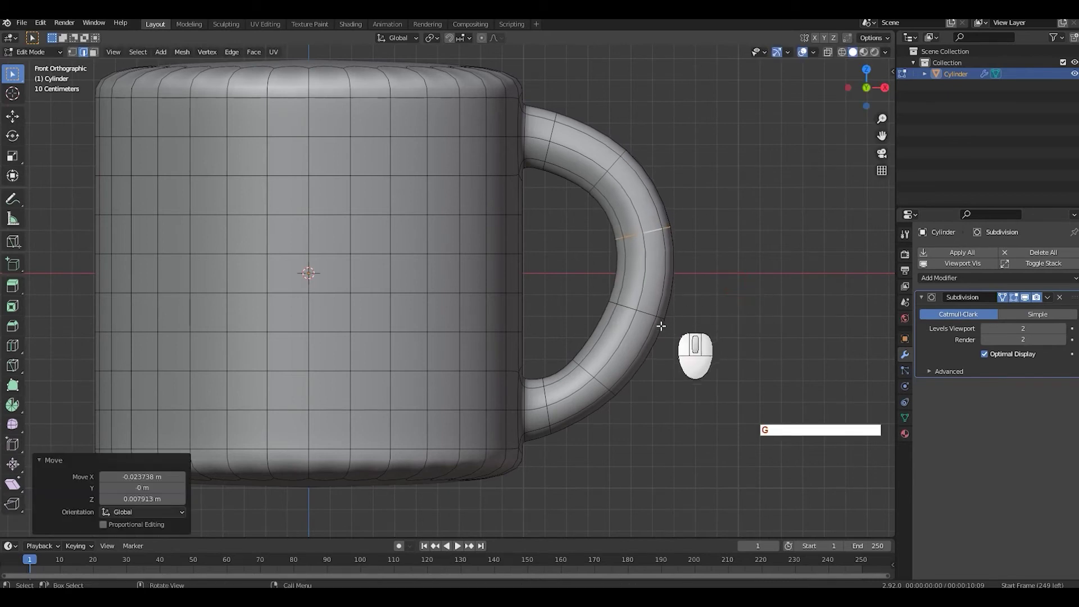
{"action": "scroll", "coordinate": [699, 265], "scroll_direction": "down", "scroll_amount": 2}
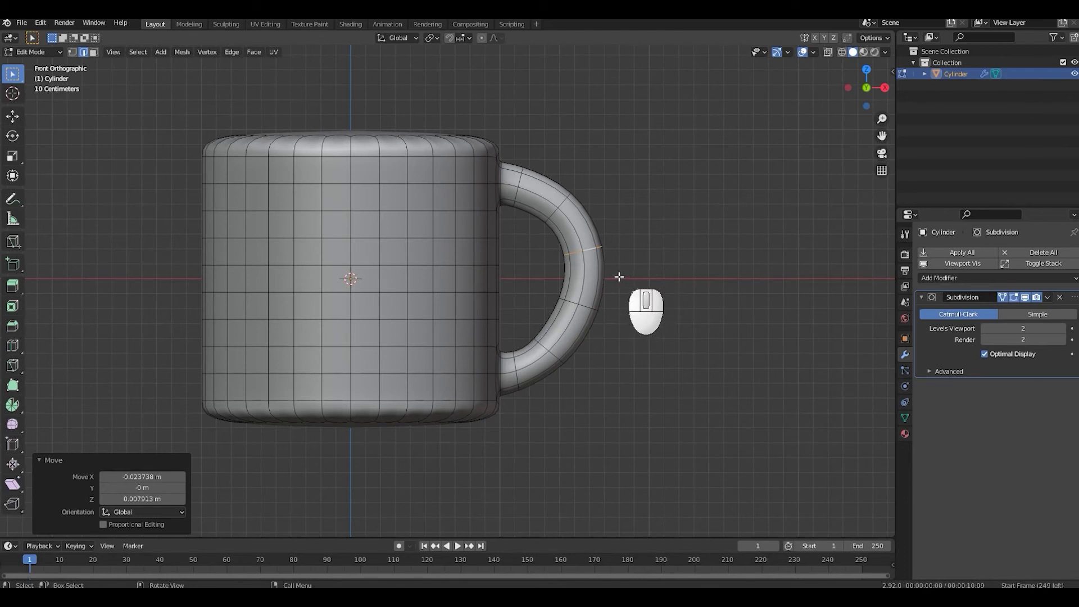
{"action": "scroll", "coordinate": [609, 278], "scroll_direction": "down", "scroll_amount": 2}
{"action": "middle_click_drag", "start_coordinate": [578, 283], "coordinate": [626, 299], "text": "shift"}
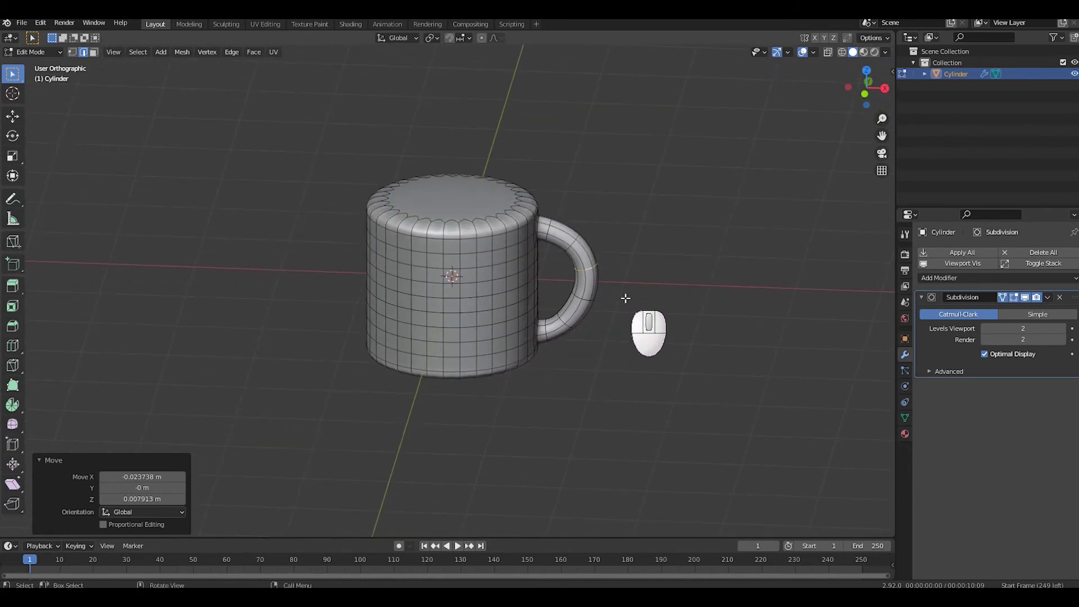
{"action": "key", "text": "KP_1"}
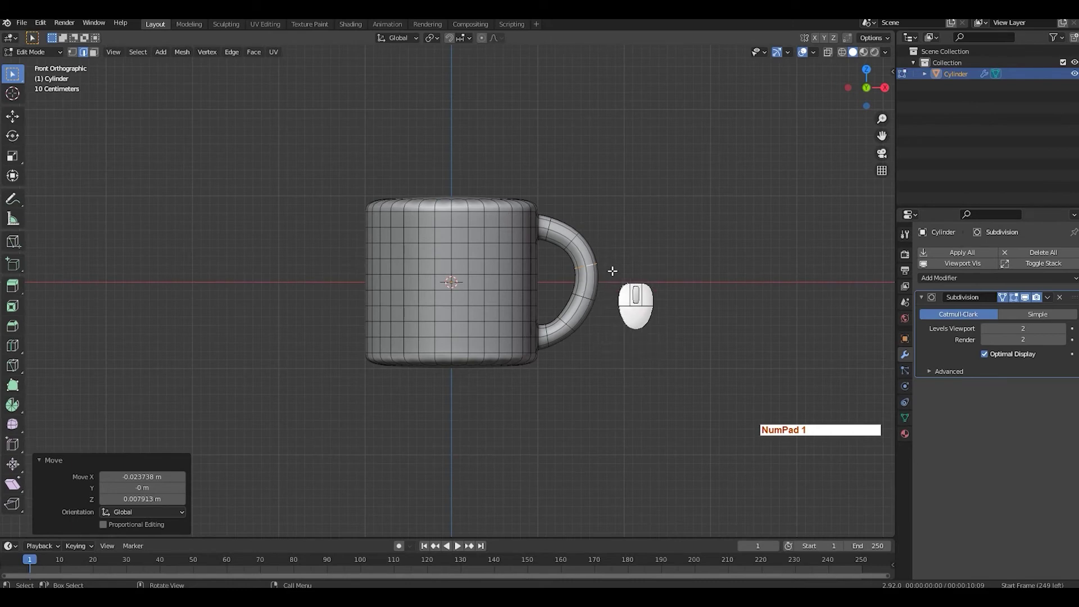
Switch to Object Mode and examine the shading of the mug's underside
{"action": "key", "text": "Tab"}
{"action": "middle_click_drag", "start_coordinate": [593, 299], "coordinate": [629, 251]}
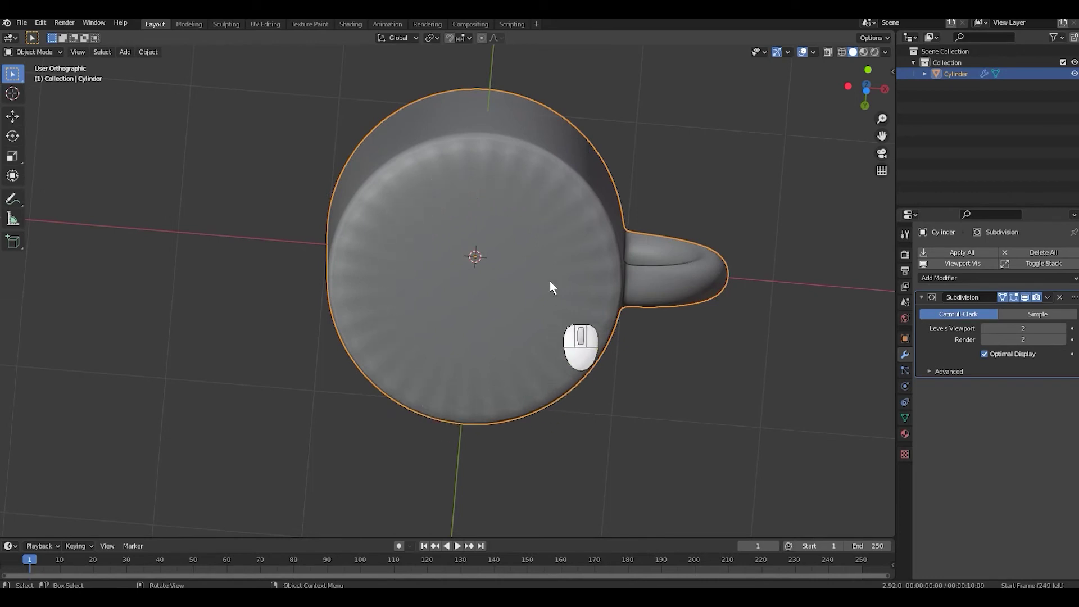
{"action": "middle_click_drag", "start_coordinate": [594, 247], "coordinate": [618, 337]}
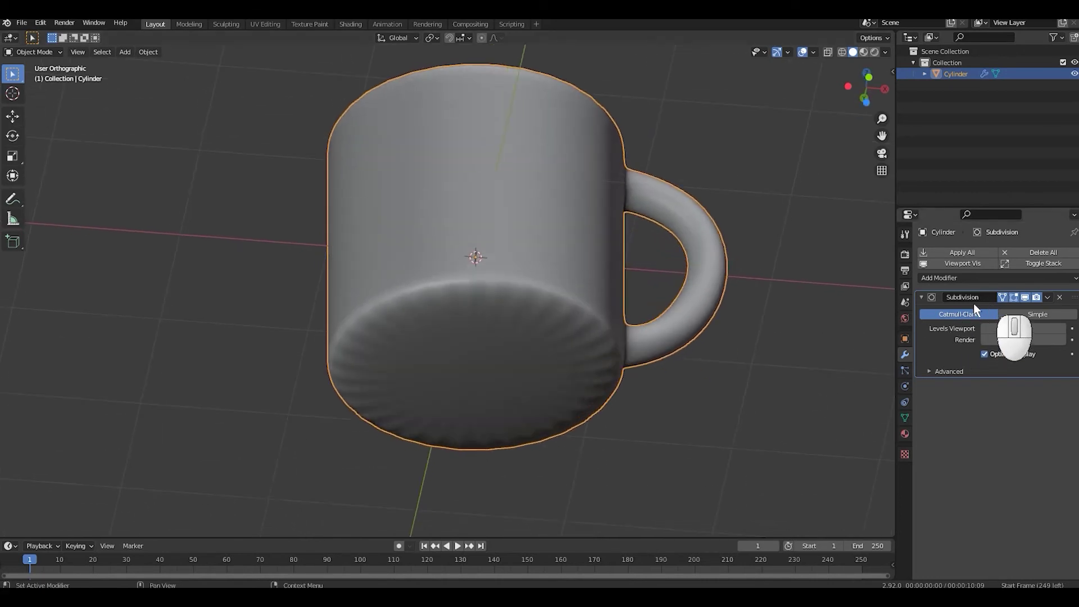
{"action": "scroll", "coordinate": [565, 296], "scroll_direction": "up", "scroll_amount": 5}
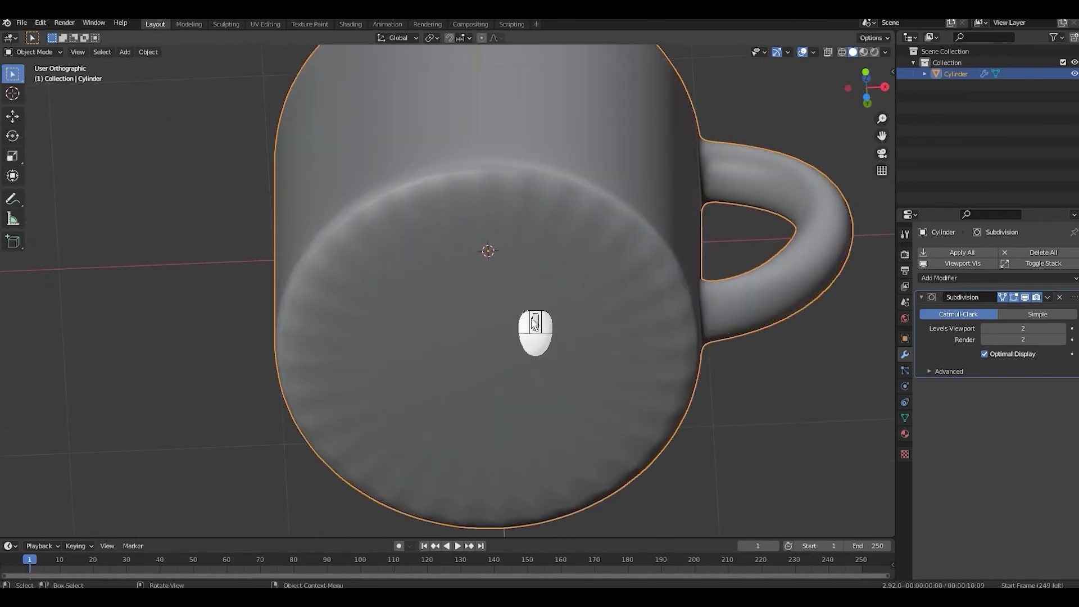
{"action": "middle_click_drag", "start_coordinate": [577, 320], "coordinate": [610, 279]}
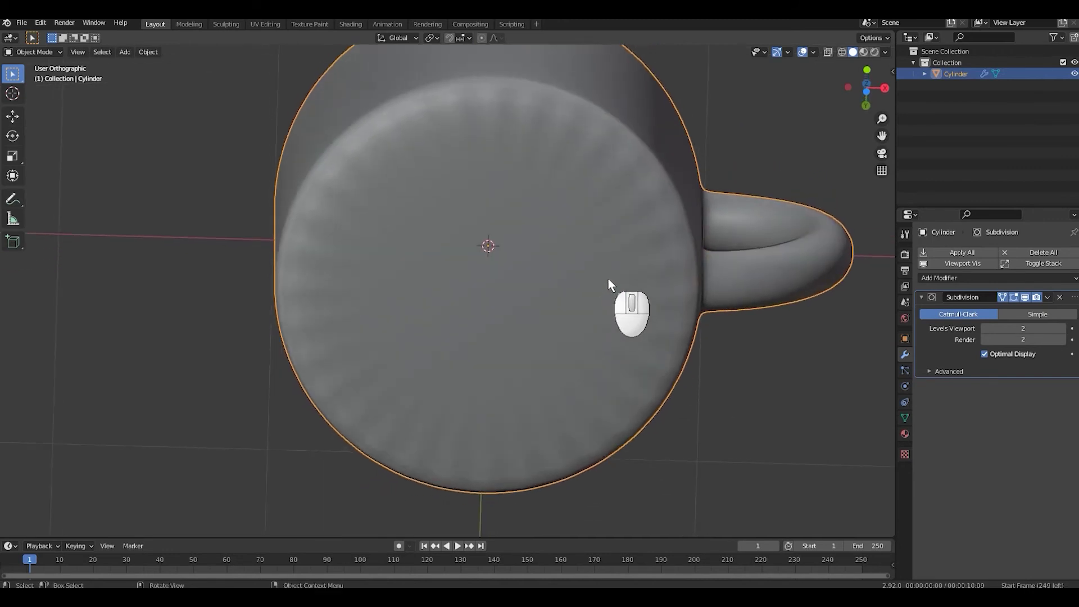
Return to Edit Mode and select the mug's bottom cap face using face selection
{"action": "key", "text": "ctrl+Tab"}
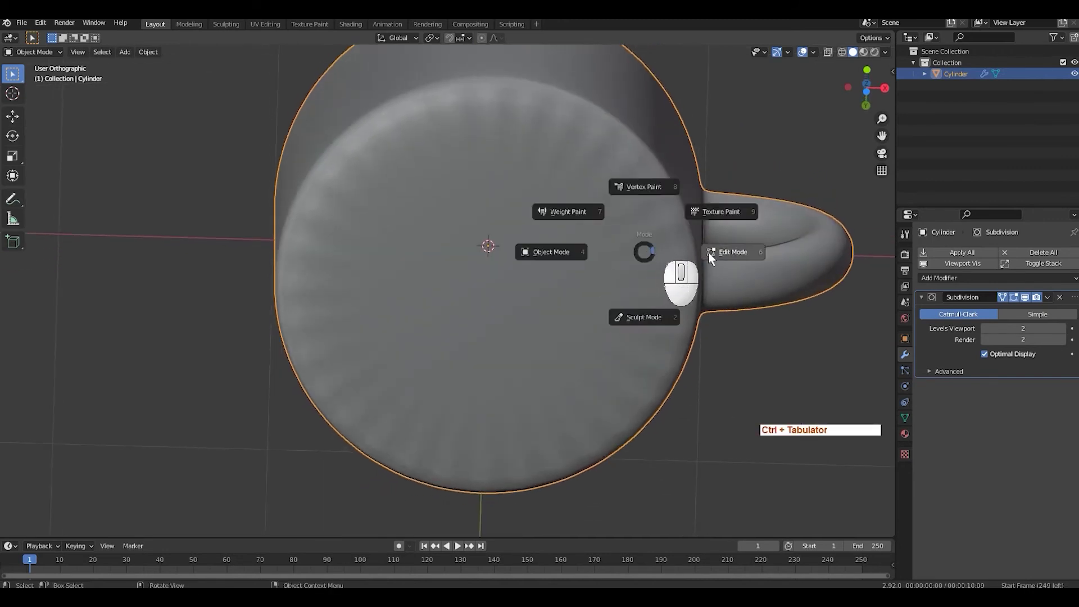
{"action": "left_click", "coordinate": [740, 252]}
{"action": "middle_click_drag", "start_coordinate": [694, 297], "coordinate": [663, 276]}
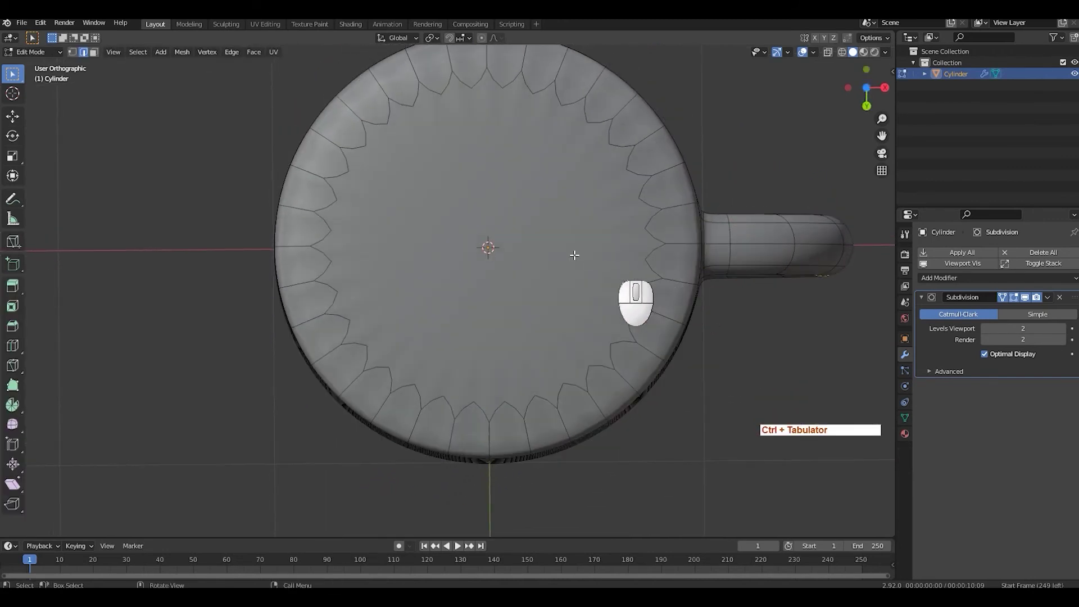
{"action": "key", "text": "3"}
{"action": "left_click", "coordinate": [484, 234]}
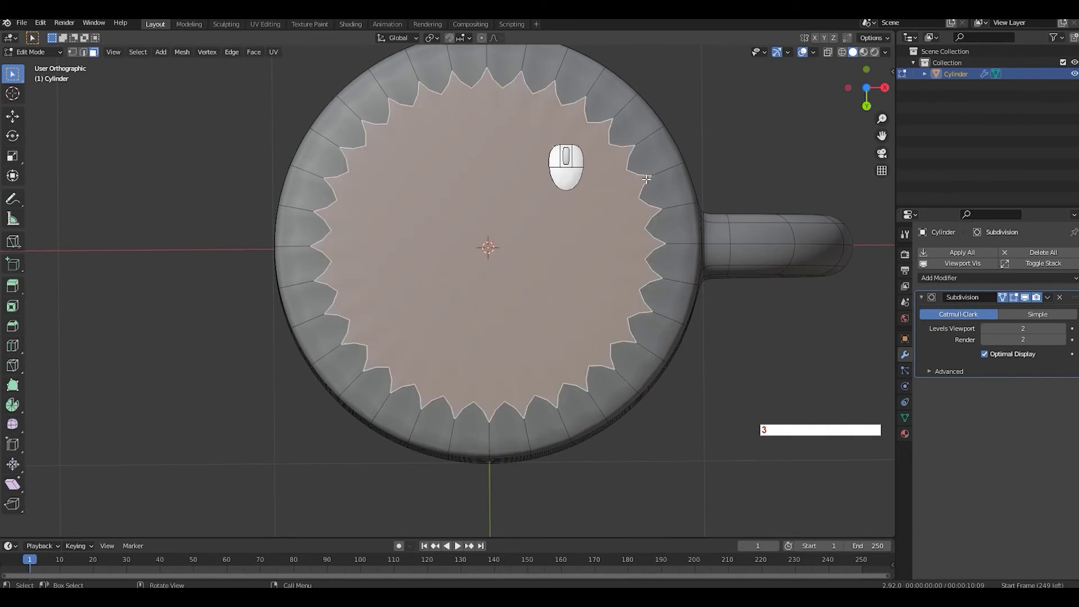
Inset the mug's bottom cap face by about 0.81 m, leaving a small face at the centre
{"action": "scroll", "coordinate": [572, 226], "scroll_direction": "down", "scroll_amount": 2}
{"action": "middle_click_drag", "start_coordinate": [629, 248], "coordinate": [597, 253]}
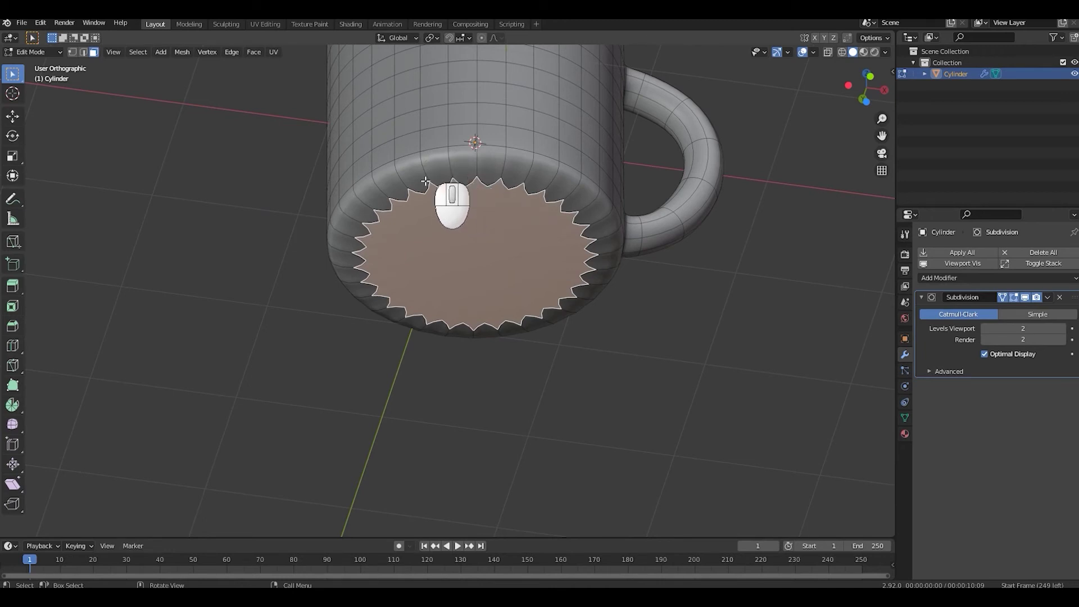
{"action": "middle_click_drag", "start_coordinate": [499, 237], "coordinate": [564, 235]}
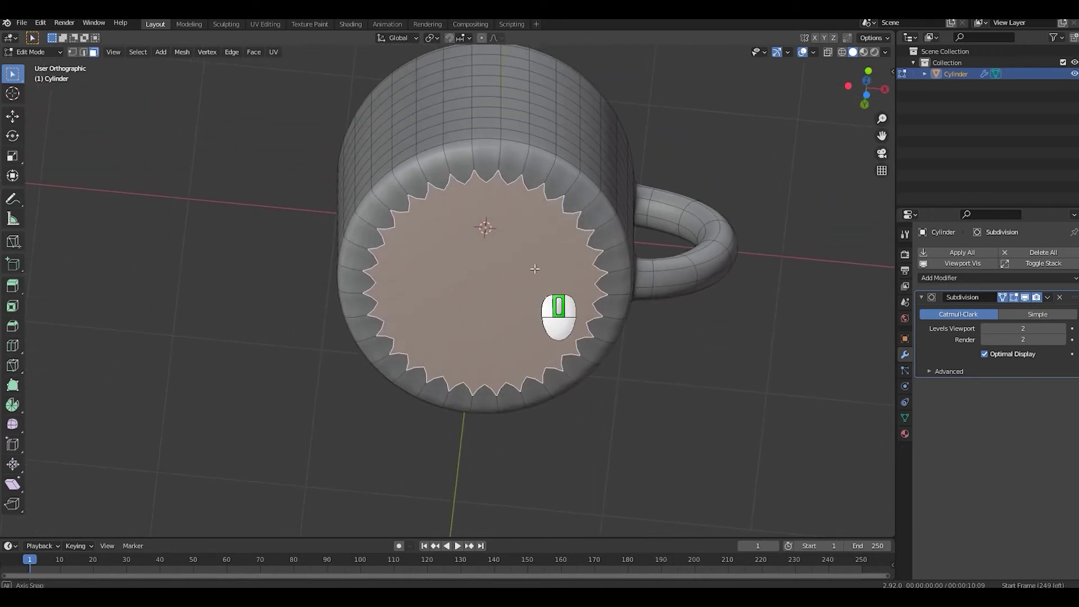
{"action": "middle_click_drag", "start_coordinate": [548, 304], "coordinate": [603, 257]}
{"action": "scroll", "coordinate": [562, 278], "scroll_direction": "up", "scroll_amount": 2}
{"action": "scroll", "coordinate": [592, 258], "scroll_direction": "up", "scroll_amount": 2}
{"action": "scroll", "coordinate": [682, 279], "scroll_direction": "down", "scroll_amount": 2}
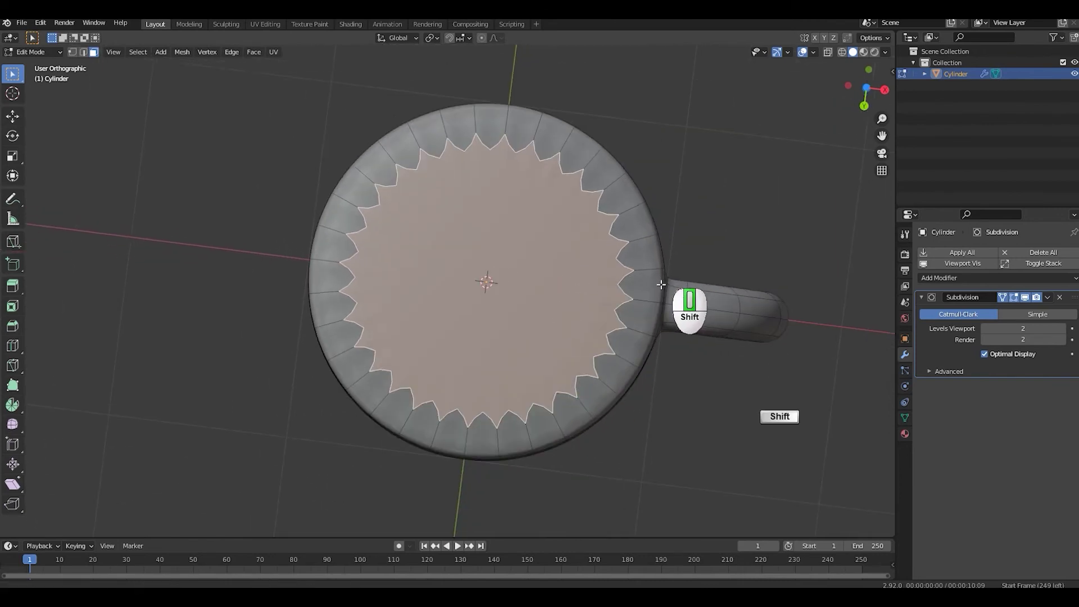
{"action": "middle_click_drag", "start_coordinate": [513, 261], "coordinate": [512, 285], "text": "shift"}
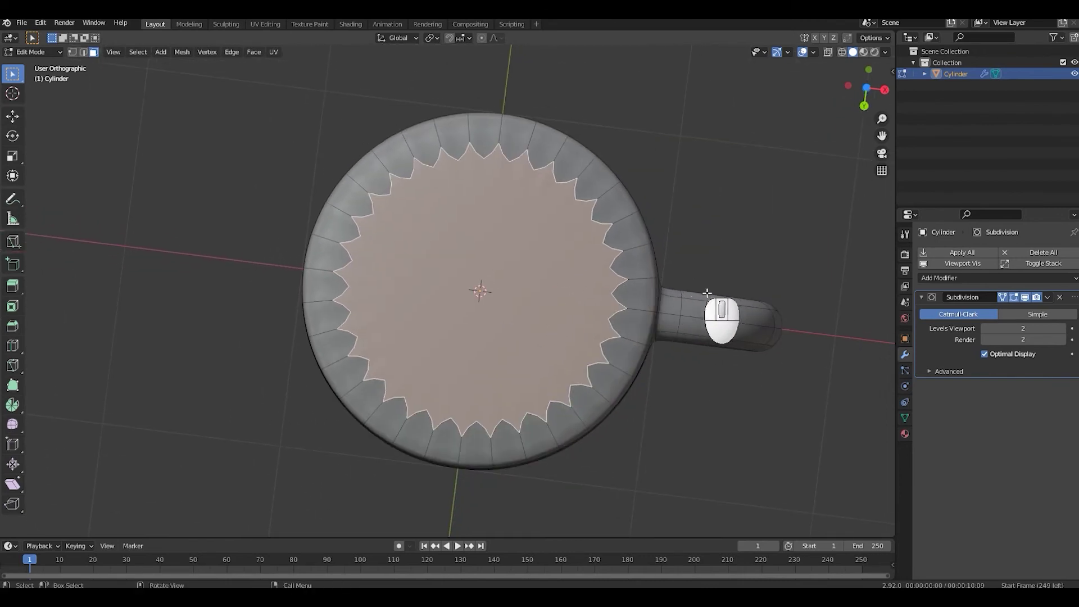
{"action": "key", "text": "i"}
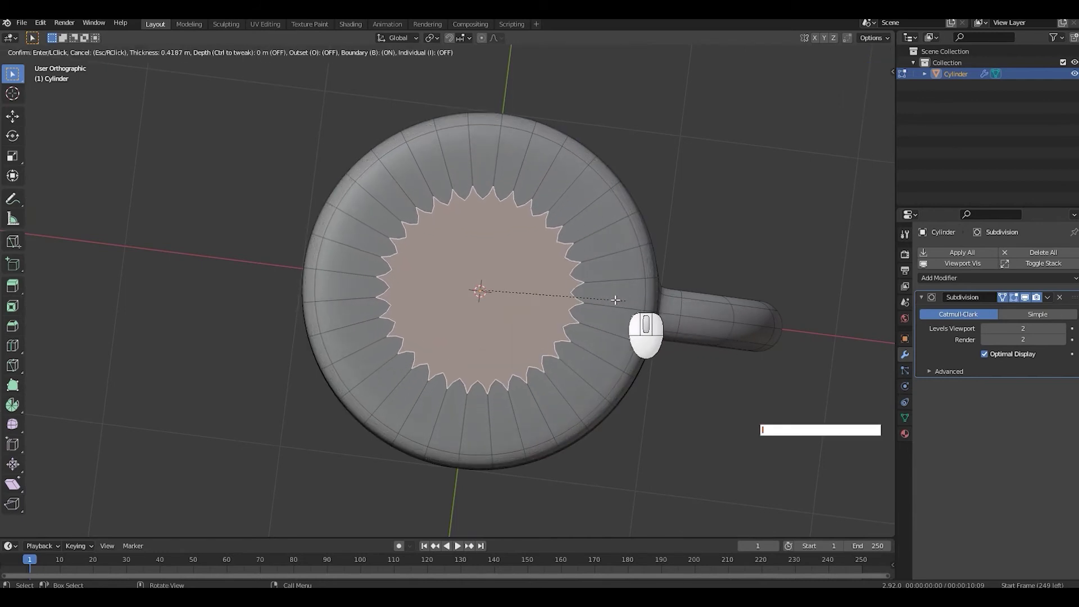
{"action": "left_click", "coordinate": [556, 290]}
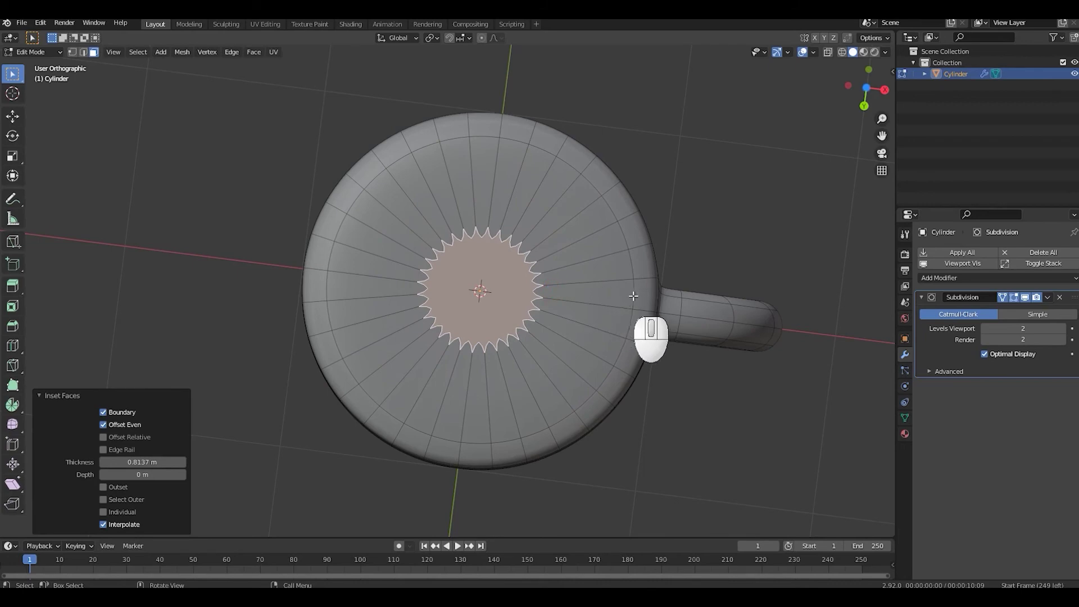
Add two evenly spaced, unslid loop cuts to the ring of faces around the inset on the mug's bottom
{"action": "middle_click_drag", "start_coordinate": [623, 310], "coordinate": [620, 287]}
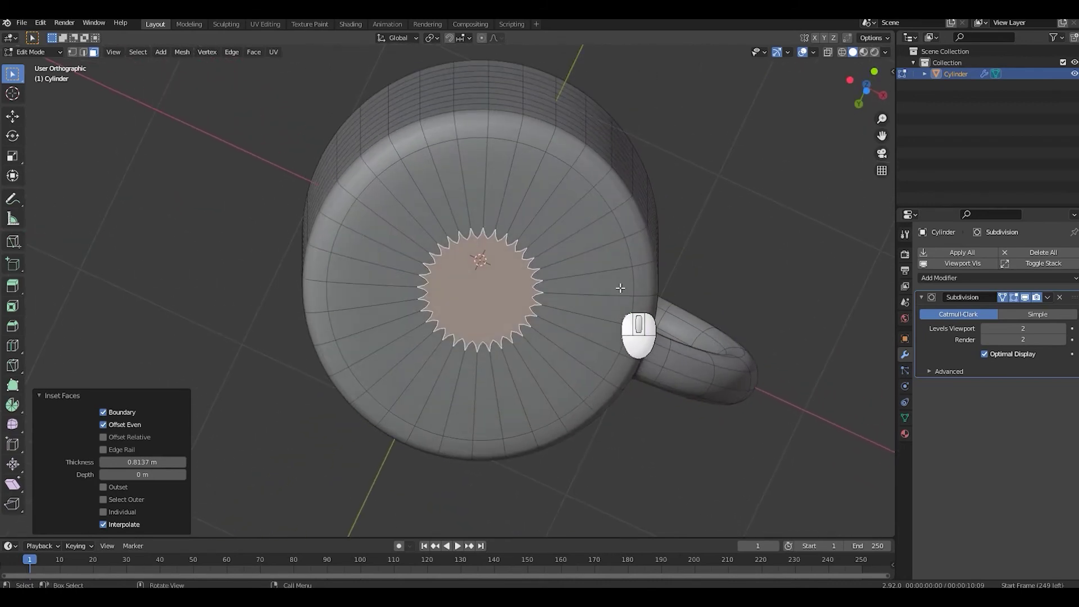
{"action": "key", "text": "ctrl+r"}
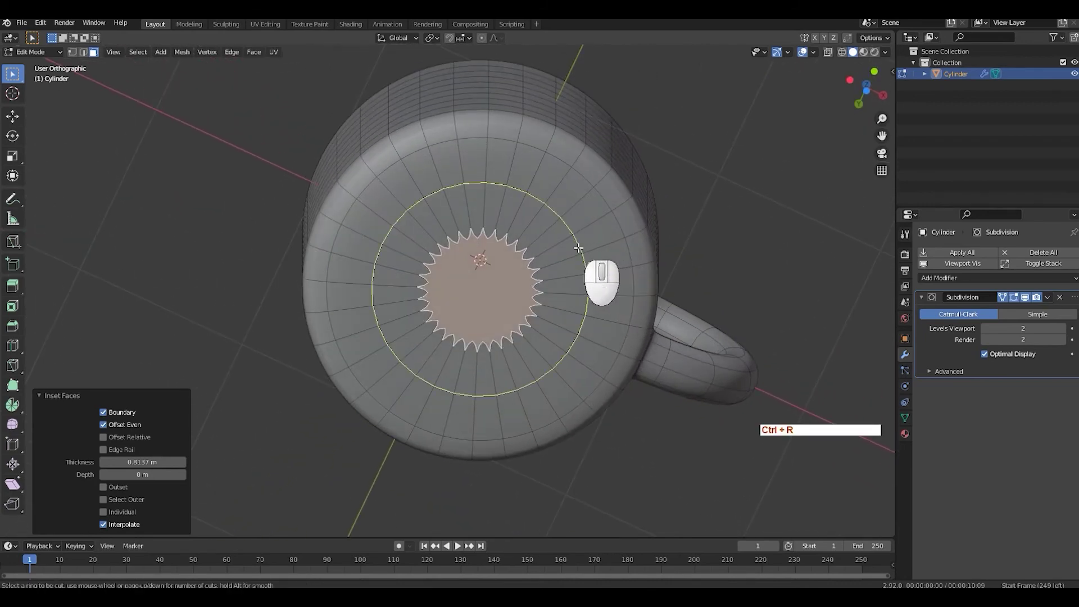
{"action": "scroll", "coordinate": [578, 248], "scroll_direction": "up", "scroll_amount": 1}
{"action": "left_click", "coordinate": [578, 247]}
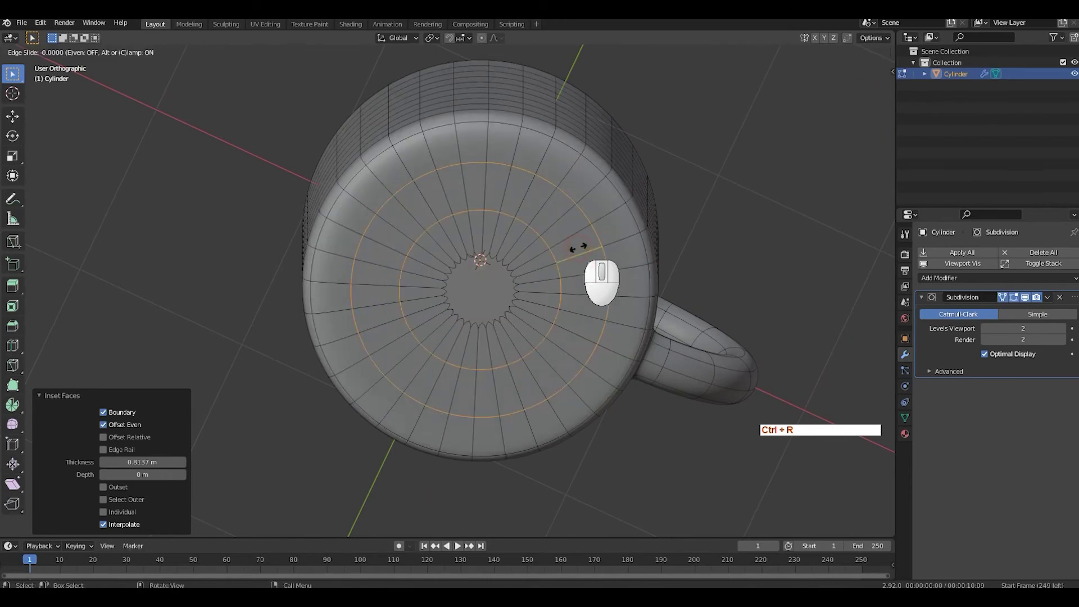
{"action": "key", "text": "Escape"}
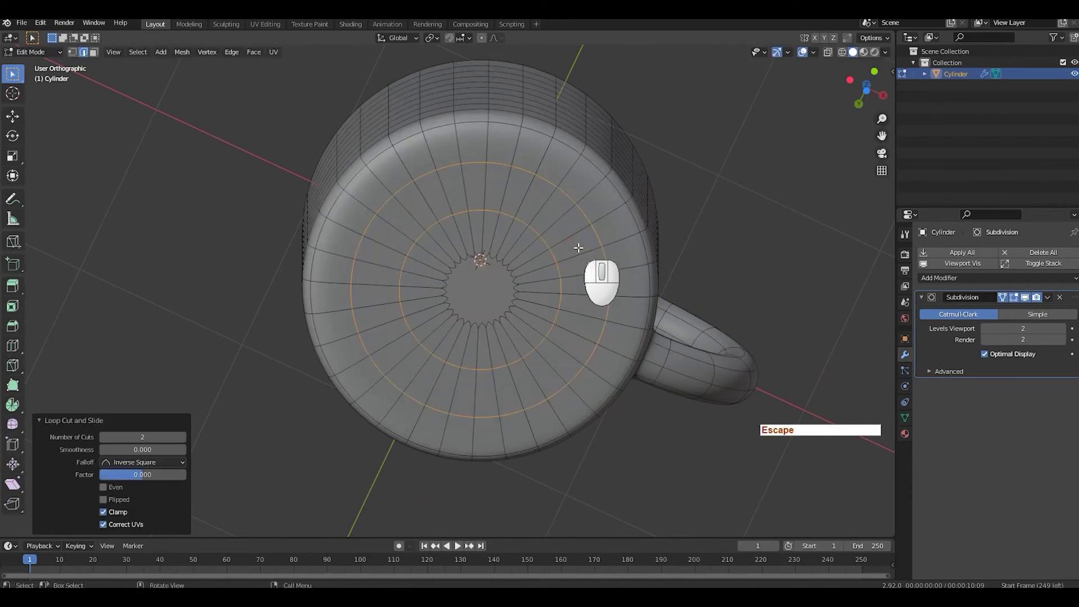
Compare the shading of the mug's bottom and top with the overlays hidden, and restore the overlays
{"action": "middle_click_drag", "start_coordinate": [665, 308], "coordinate": [574, 278]}
{"action": "key", "text": "shift+alt+z"}
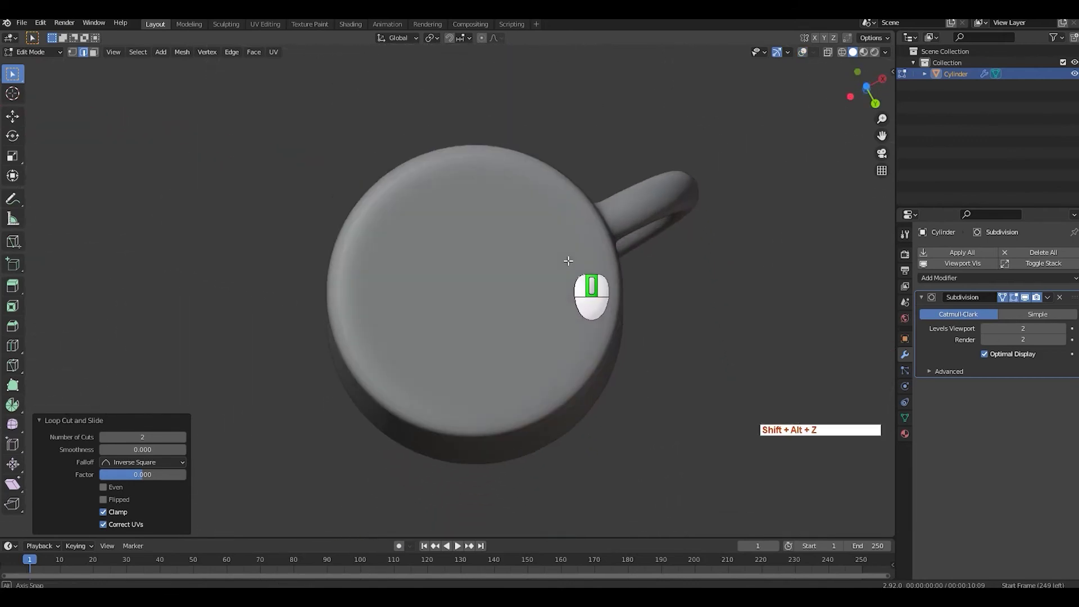
{"action": "scroll", "coordinate": [575, 281], "scroll_direction": "up", "scroll_amount": 3}
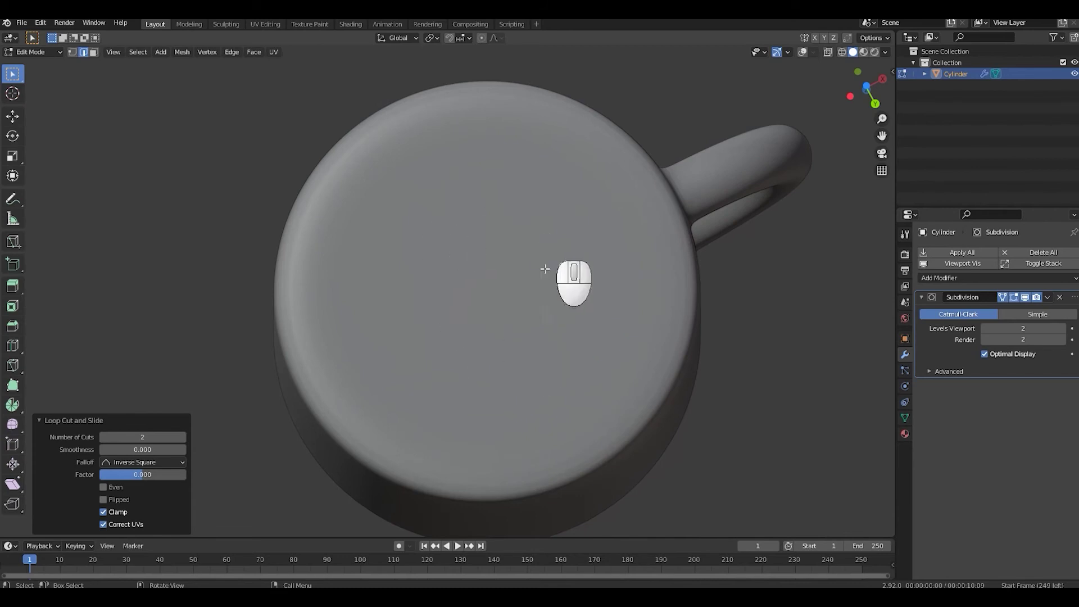
{"action": "scroll", "coordinate": [567, 250], "scroll_direction": "down", "scroll_amount": 3}
{"action": "middle_click_drag", "start_coordinate": [568, 243], "coordinate": [632, 343]}
{"action": "scroll", "coordinate": [585, 254], "scroll_direction": "down", "scroll_amount": 3}
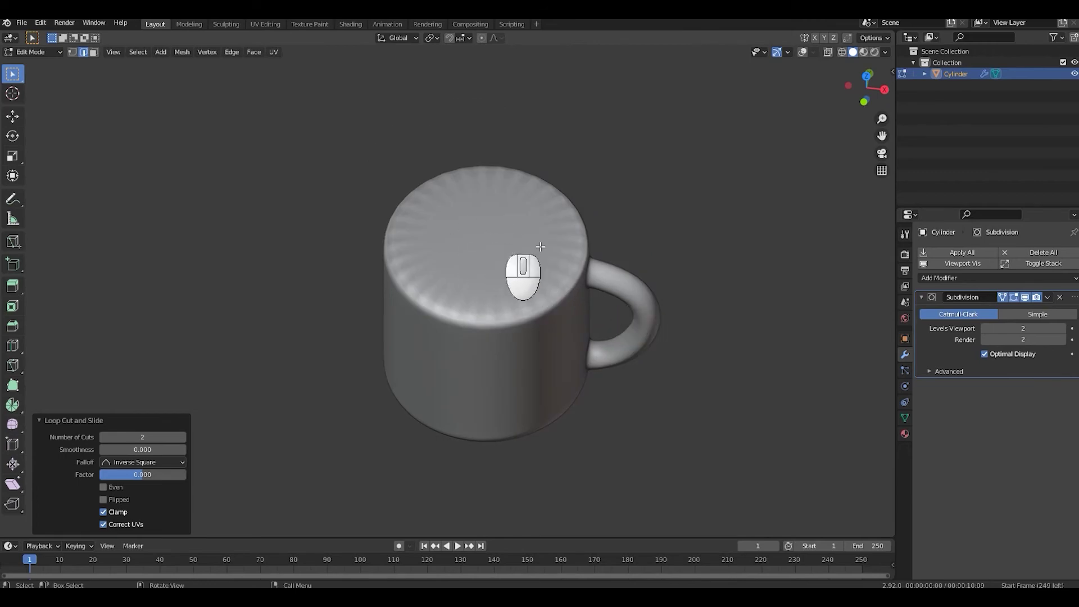
{"action": "key", "text": "shift+alt+z"}
Select the mug's top cap face and inset it by about 0.24 m to form the rim
{"action": "mouse_move", "coordinate": [568, 259]}
{"action": "middle_mouse_down"}
{"action": "mouse_move", "coordinate": [588, 150]}
{"action": "mouse_move", "coordinate": [578, 256]}
{"action": "middle_mouse_up"}
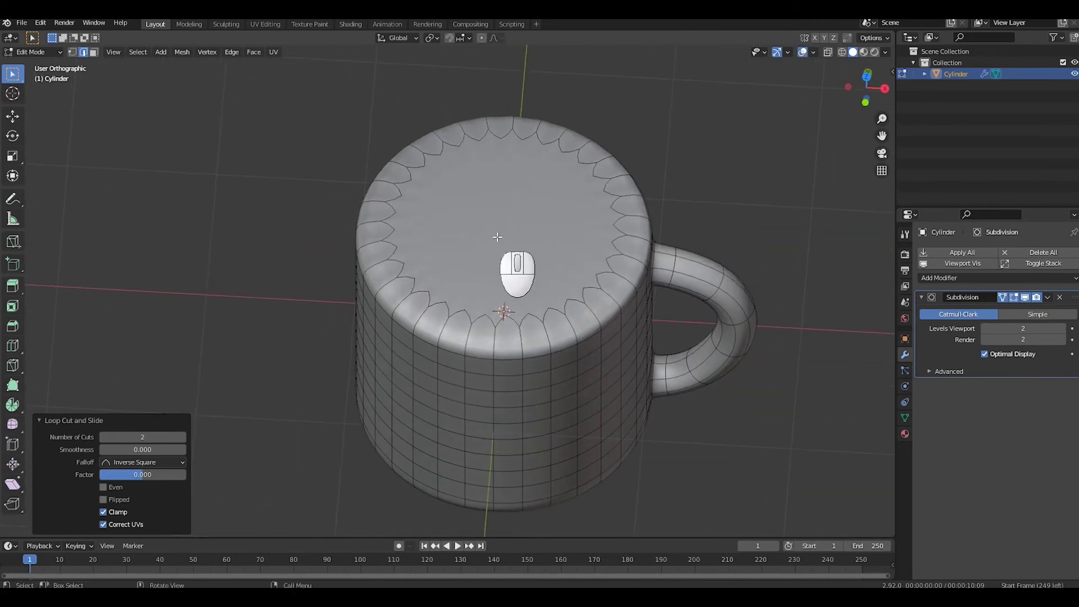
{"action": "key", "text": "3"}
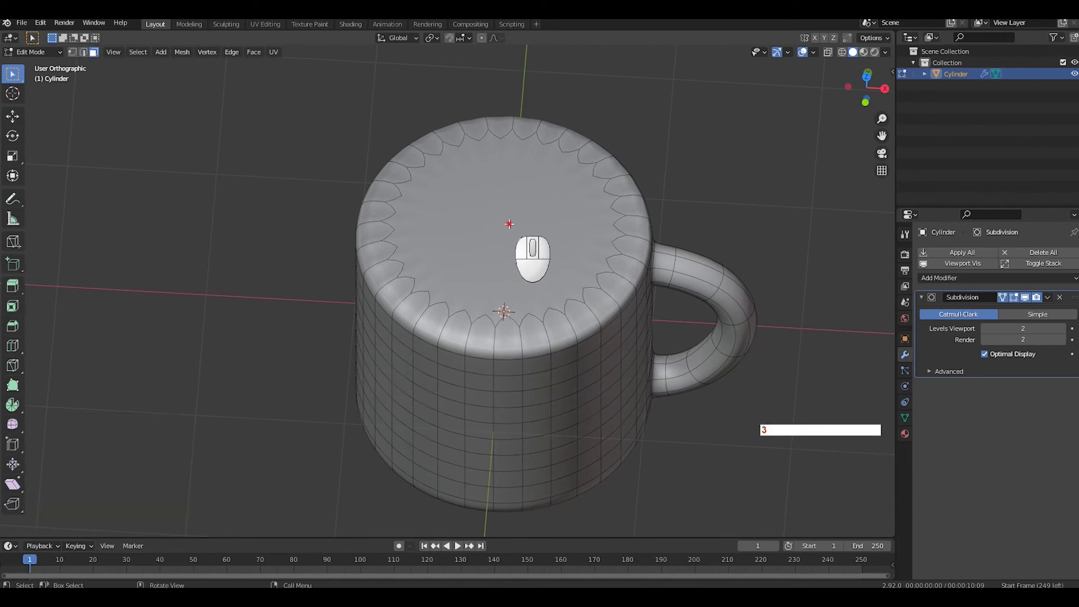
{"action": "left_click", "coordinate": [510, 236]}
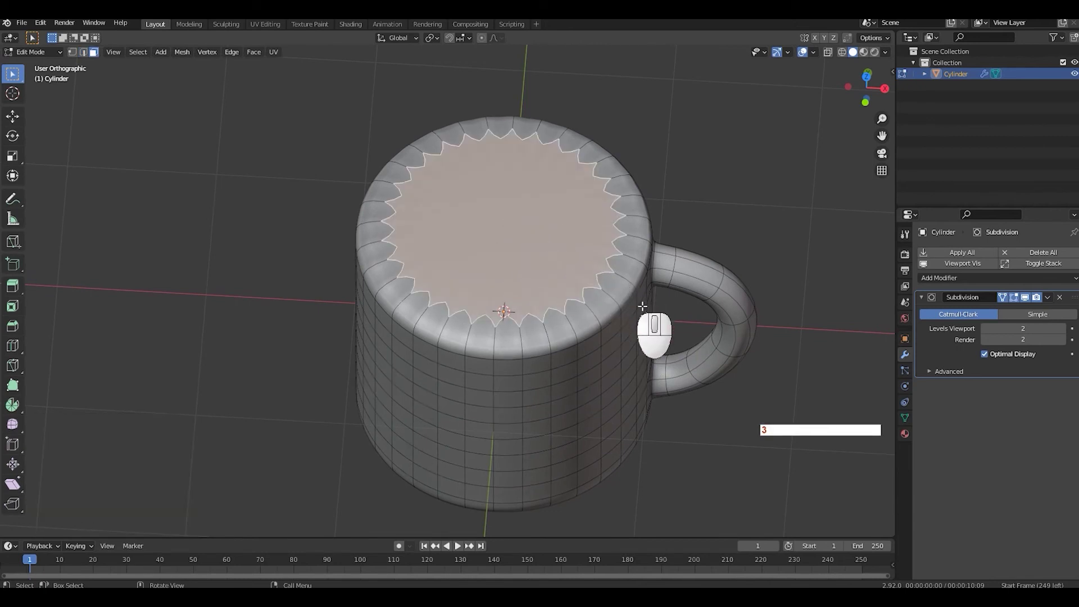
{"action": "key", "text": "i"}
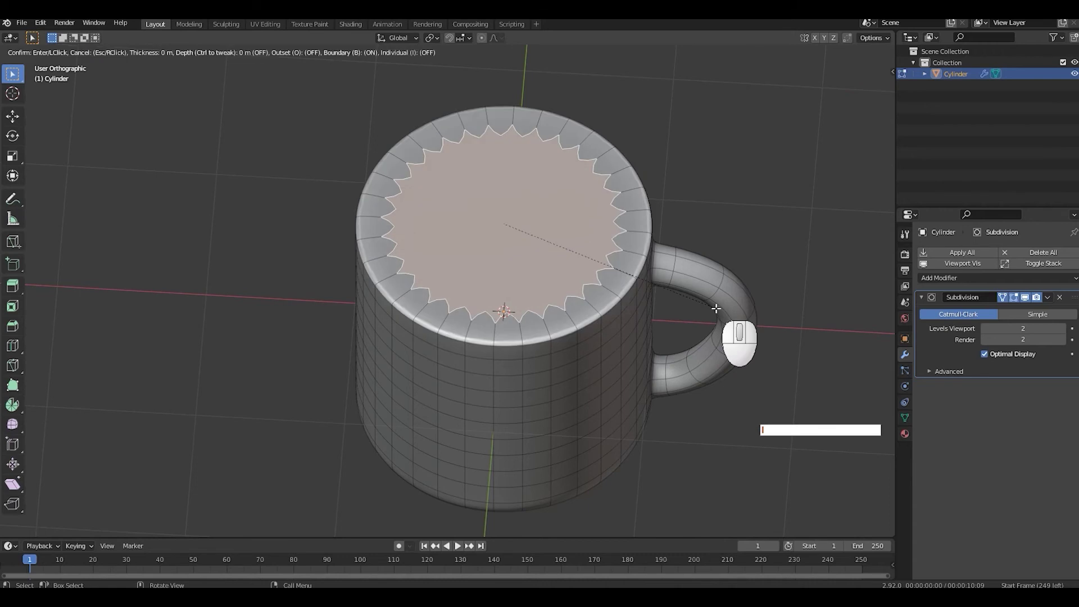
{"action": "left_click", "coordinate": [676, 295]}
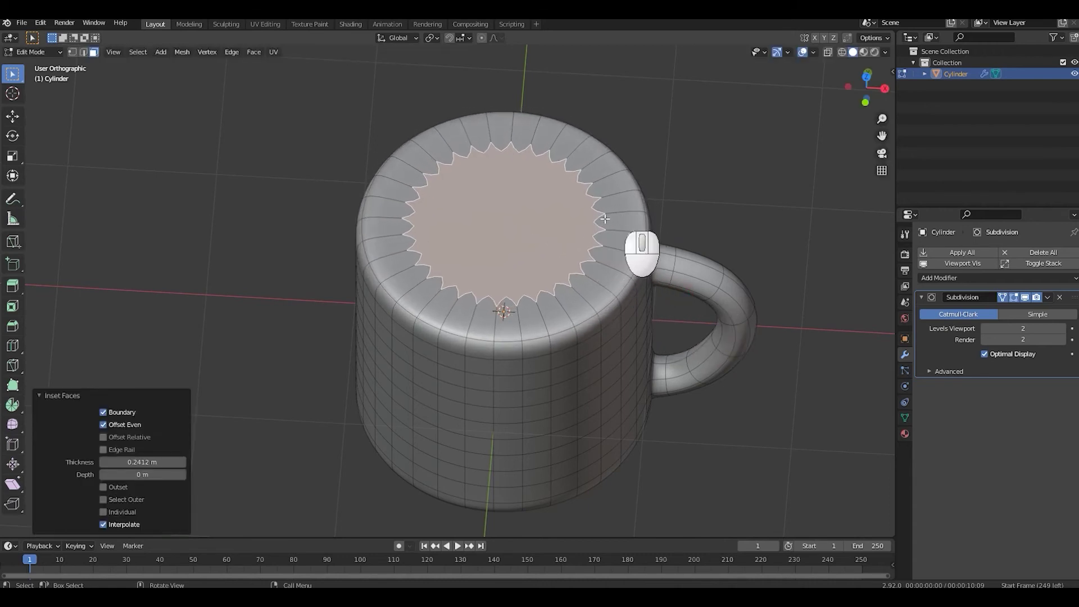
Turn off the Subdivision modifier's On Cage display and show the mug from the front in wireframe
{"action": "left_click", "coordinate": [1003, 297]}
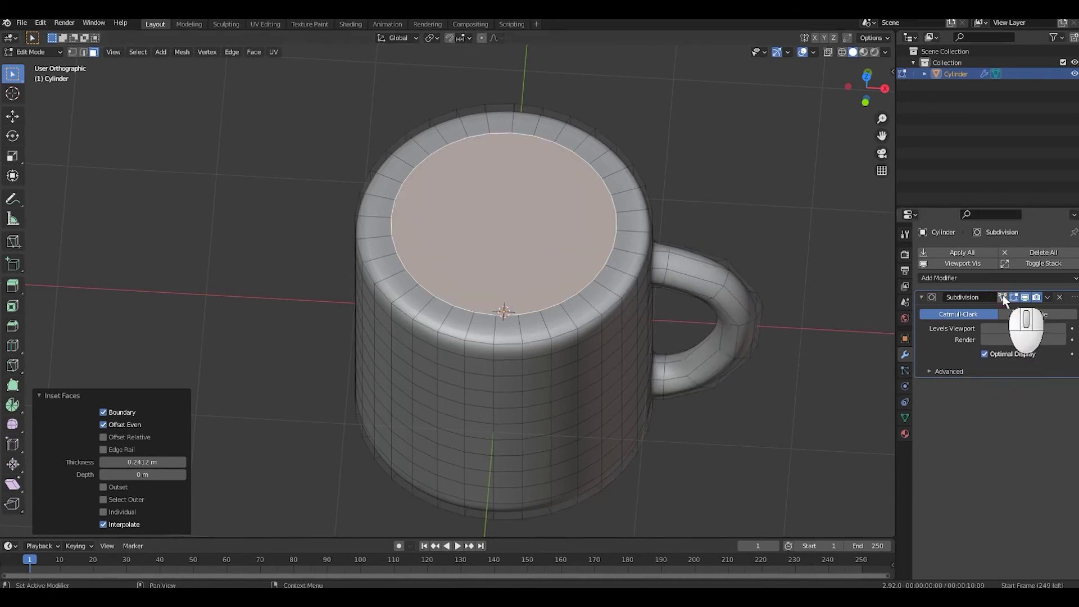
{"action": "middle_click_drag", "start_coordinate": [617, 259], "coordinate": [653, 227]}
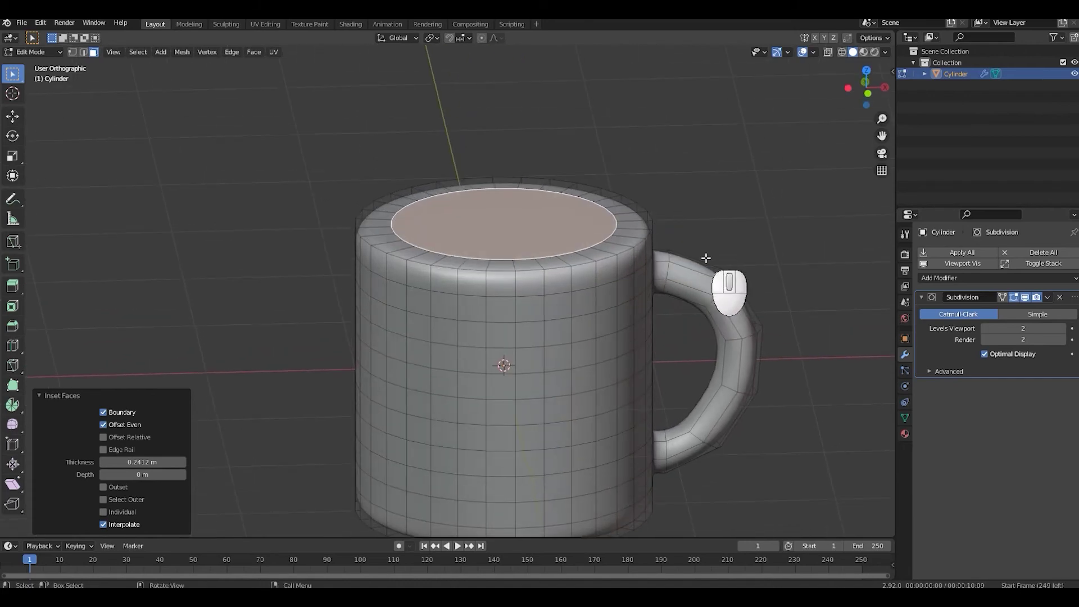
{"action": "key", "text": "KP_1"}
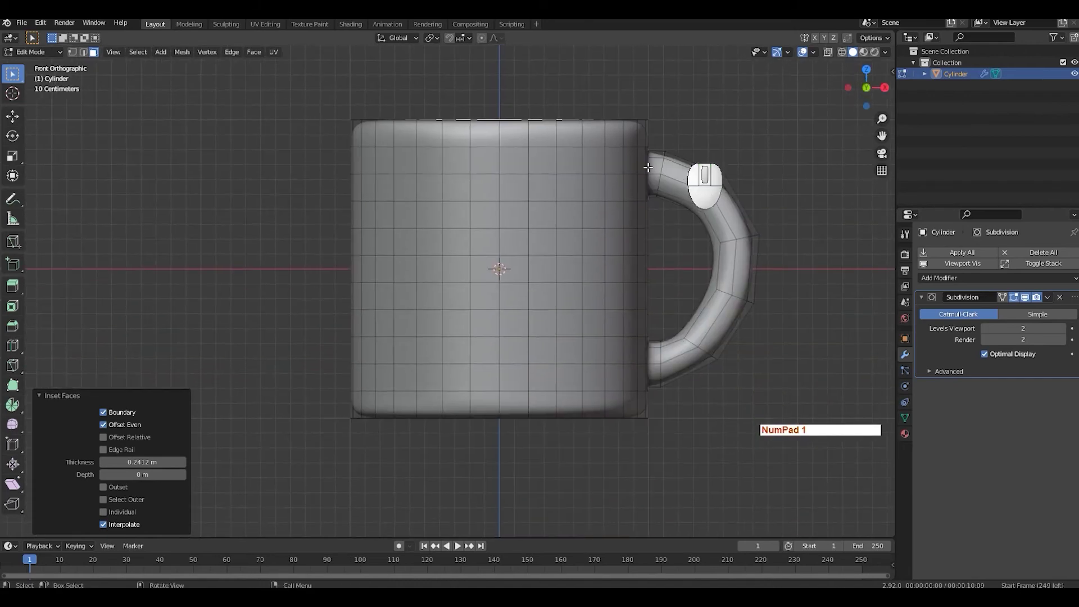
{"action": "key", "text": "shift+z"}
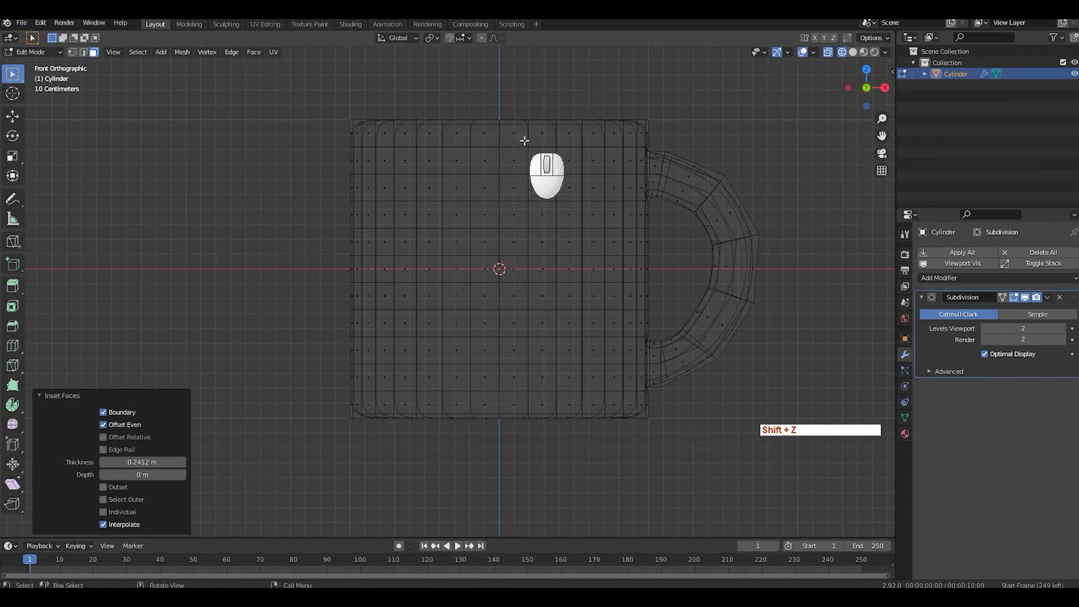
Extrude the inset top face about 1.82 m down into the mug to hollow it out, and return to solid shading
{"action": "key", "text": "e"}
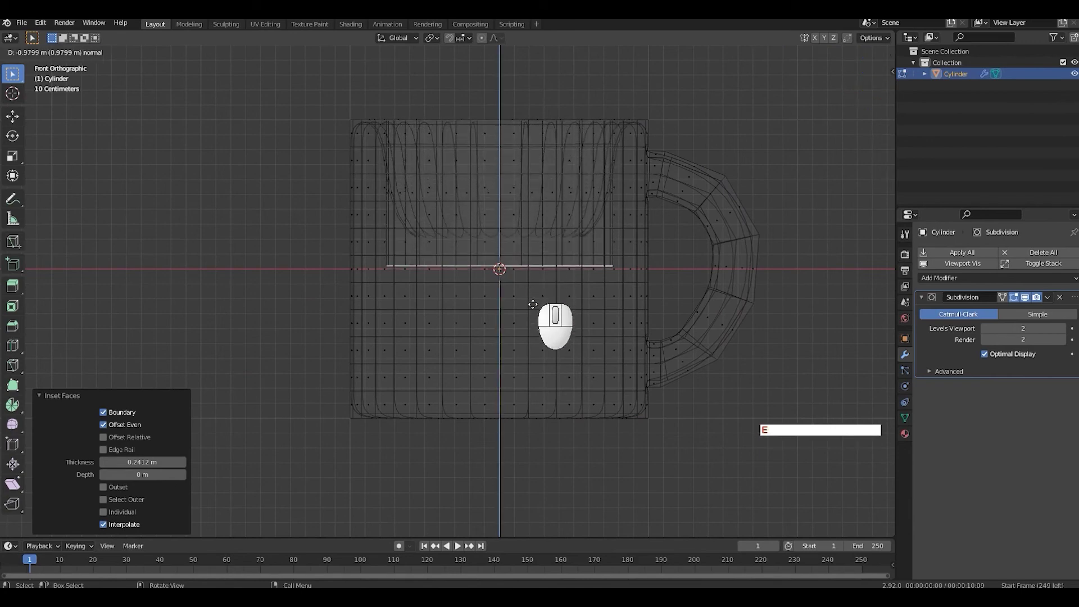
{"action": "left_click", "coordinate": [547, 412]}
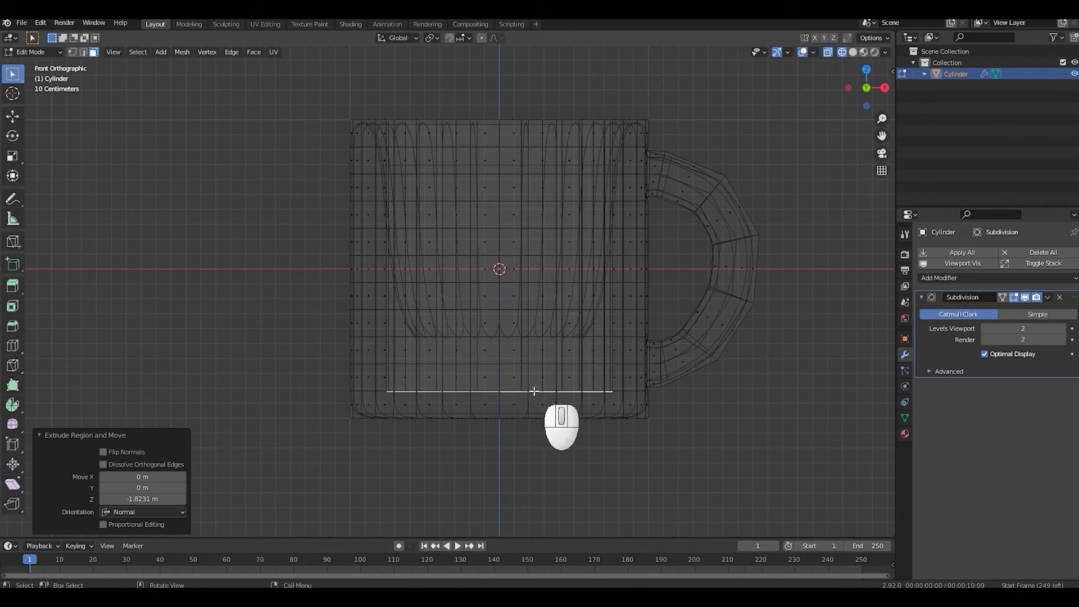
{"action": "mouse_move", "coordinate": [658, 215]}
{"action": "middle_mouse_down"}
{"action": "mouse_move", "coordinate": [650, 239]}
{"action": "mouse_move", "coordinate": [582, 225]}
{"action": "mouse_move", "coordinate": [579, 278]}
{"action": "mouse_move", "coordinate": [527, 307]}
{"action": "mouse_move", "coordinate": [499, 360]}
{"action": "mouse_move", "coordinate": [538, 127]}
{"action": "mouse_move", "coordinate": [515, 330]}
{"action": "mouse_move", "coordinate": [583, 270]}
{"action": "mouse_move", "coordinate": [652, 253]}
{"action": "mouse_move", "coordinate": [659, 298]}
{"action": "middle_mouse_up"}
{"action": "key", "text": "shift+z"}
{"action": "scroll", "coordinate": [478, 304], "scroll_direction": "down", "scroll_amount": 3}
{"action": "scroll", "coordinate": [635, 287], "scroll_direction": "up", "scroll_amount": 4}
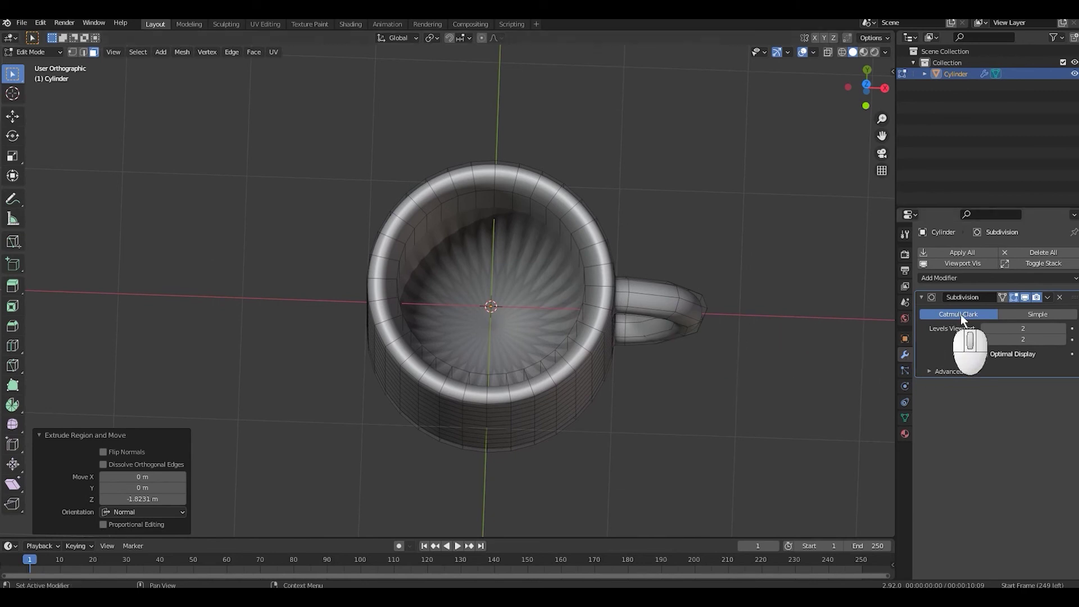
Turn on the Subdivision modifier's On Cage display and inset the mug's inner floor face by about 0.63 m
{"action": "left_click", "coordinate": [1003, 298]}
{"action": "middle_click_drag", "start_coordinate": [703, 335], "coordinate": [599, 321]}
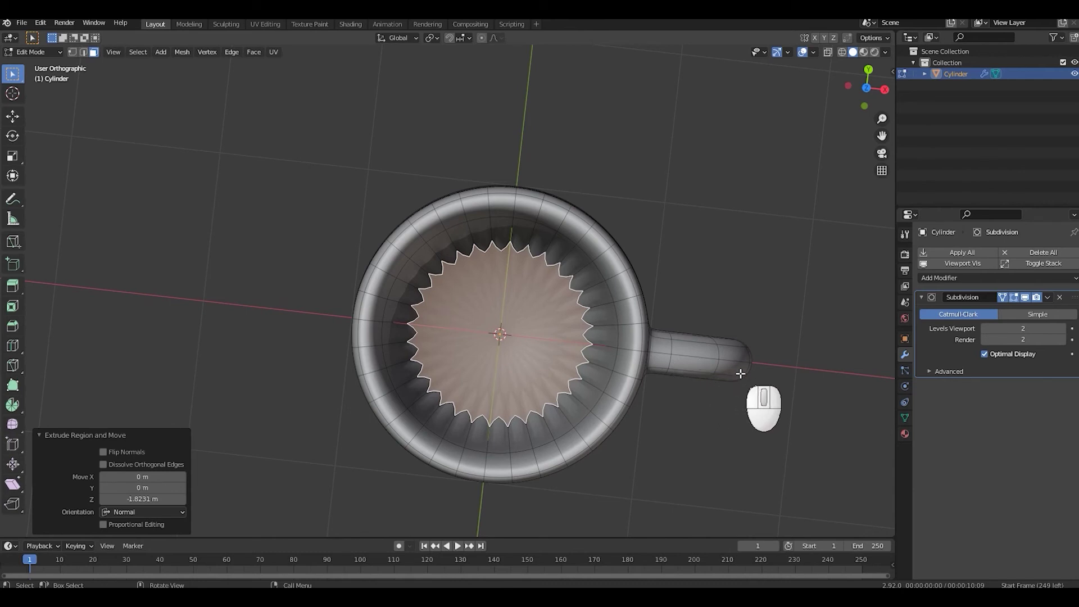
{"action": "key", "text": "i"}
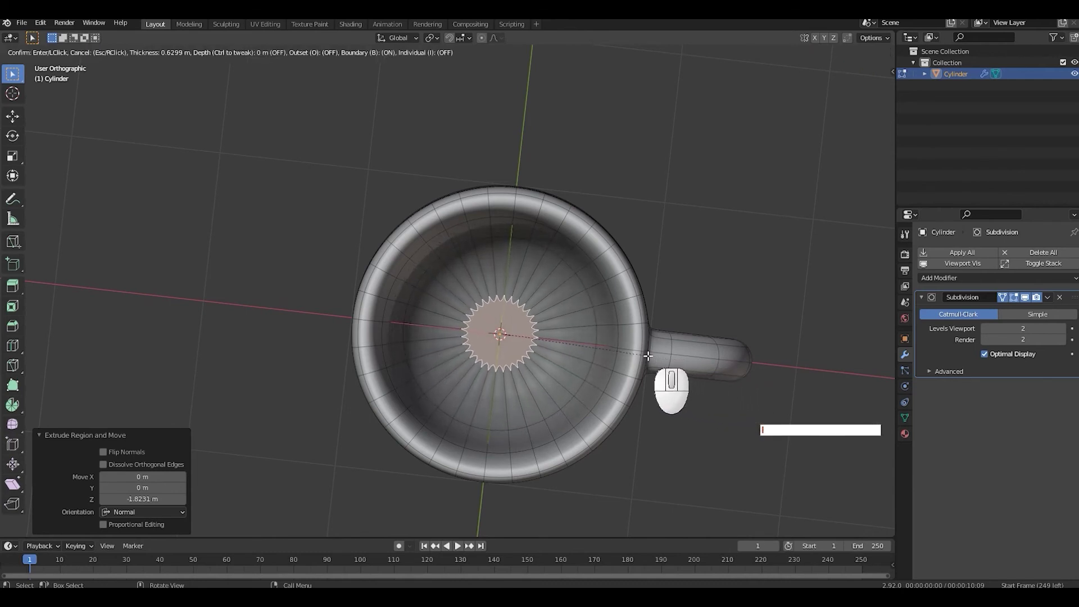
{"action": "left_click", "coordinate": [648, 356]}
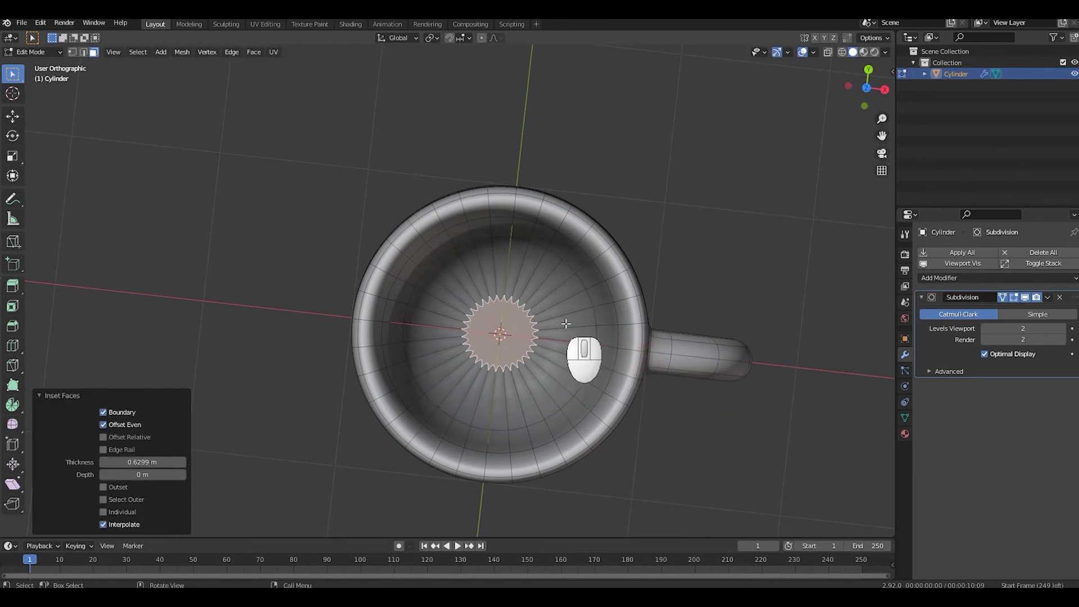
Add three evenly spaced, unslid loop cuts to the ring of faces around the inset on the mug's inner floor
{"action": "key", "text": "ctrl+r"}
{"action": "scroll", "coordinate": [565, 323], "scroll_direction": "up", "scroll_amount": 1}
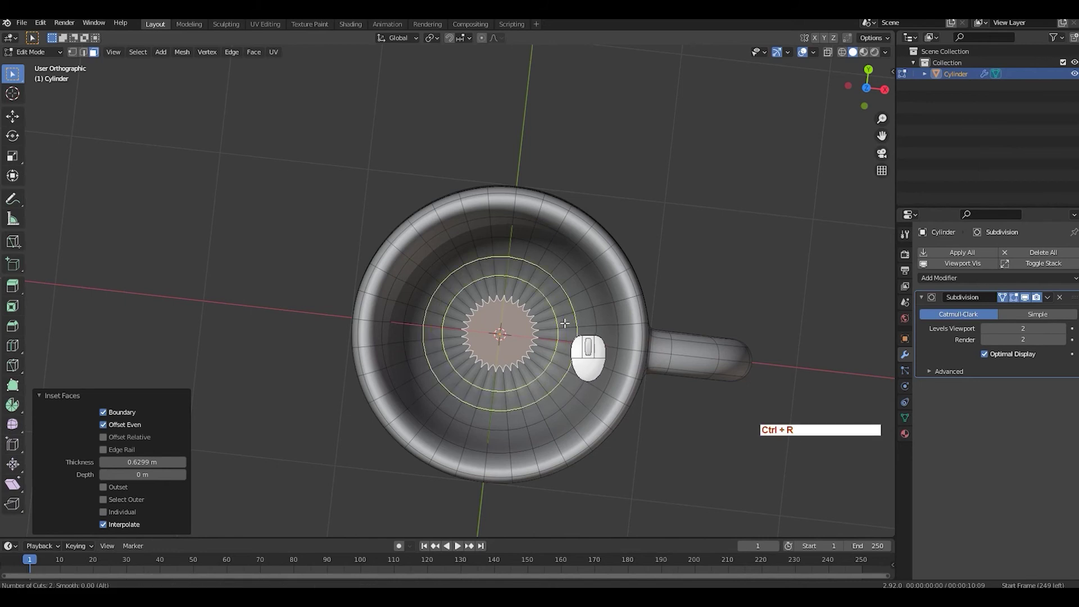
{"action": "scroll", "coordinate": [565, 323], "scroll_direction": "up", "scroll_amount": 1}
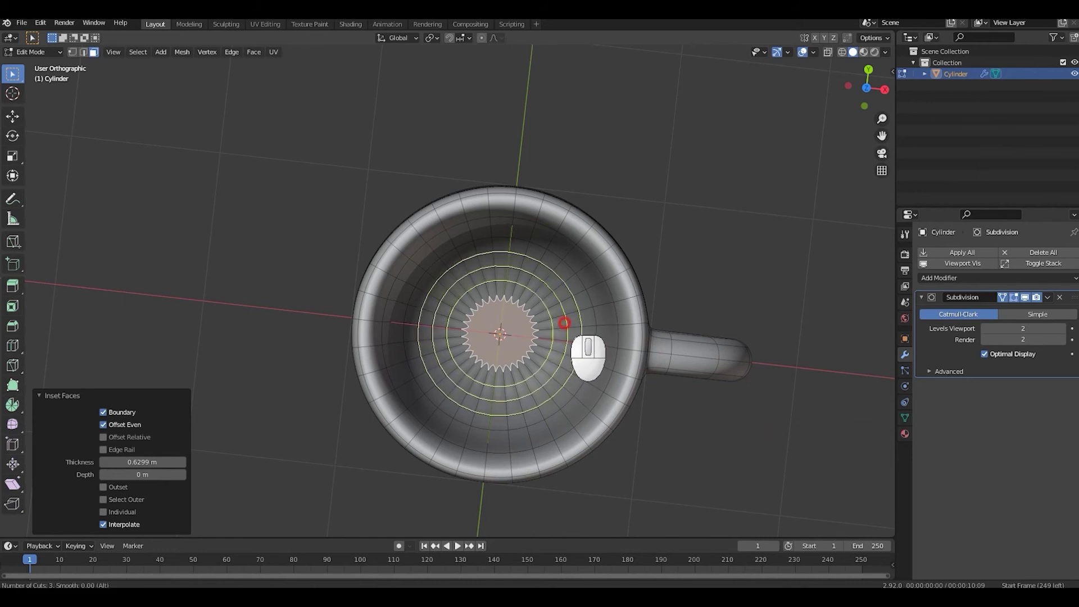
{"action": "left_click", "coordinate": [564, 324]}
{"action": "key", "text": "Escape"}
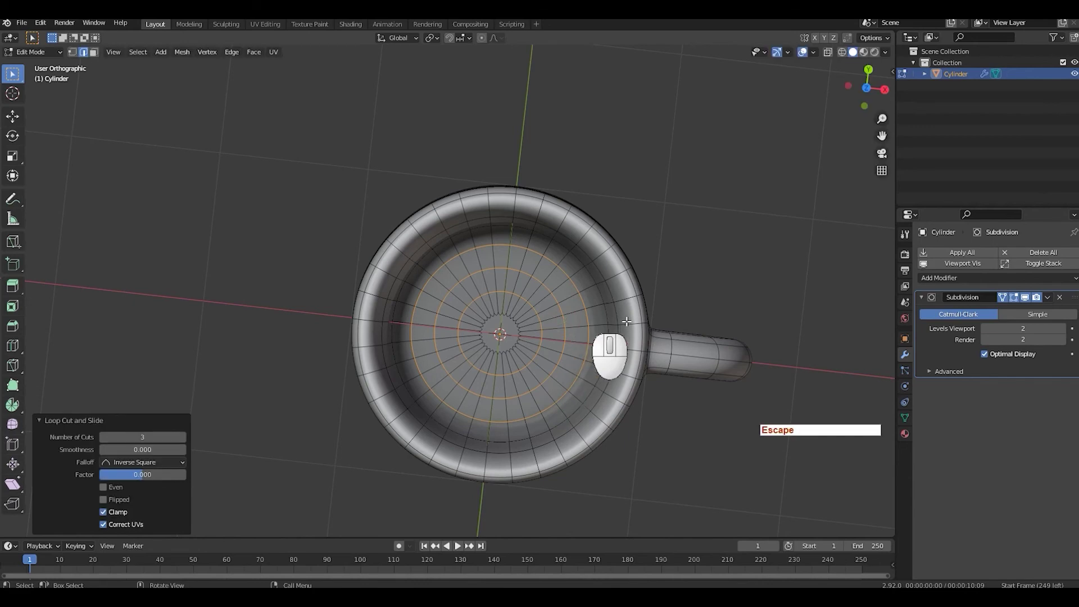
Examine the hollowed mug with the overlays hidden and its wall thickness in front wireframe view, restoring overlays and solid shading
{"action": "scroll", "coordinate": [585, 325], "scroll_direction": "down", "scroll_amount": 3}
{"action": "middle_click_drag", "start_coordinate": [623, 326], "coordinate": [561, 272]}
{"action": "key", "text": "shift+alt+z"}
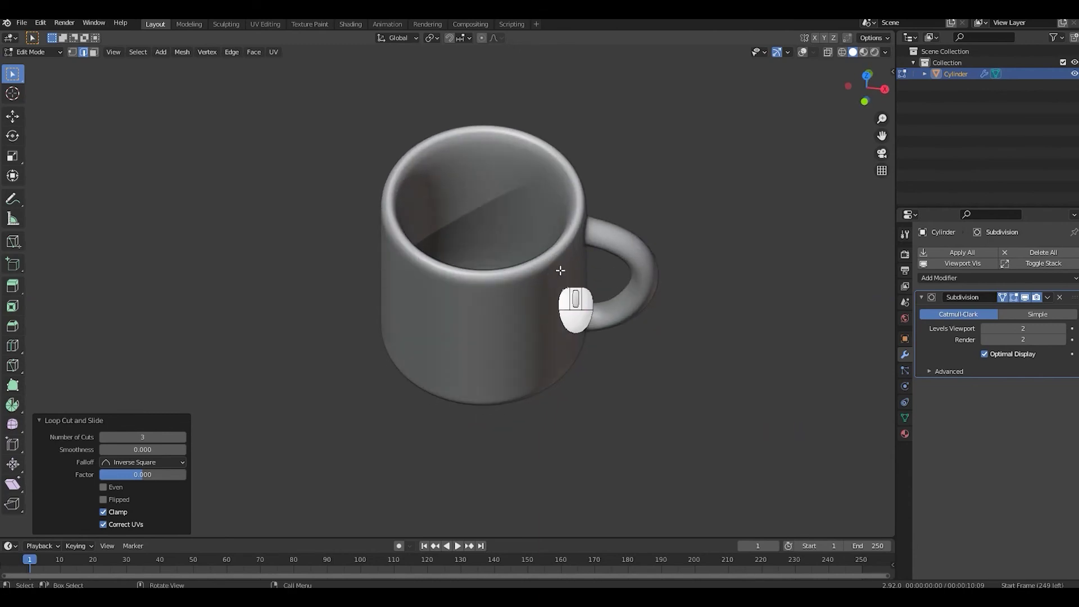
{"action": "key", "text": "shift+alt+z"}
{"action": "key", "text": "KP_1"}
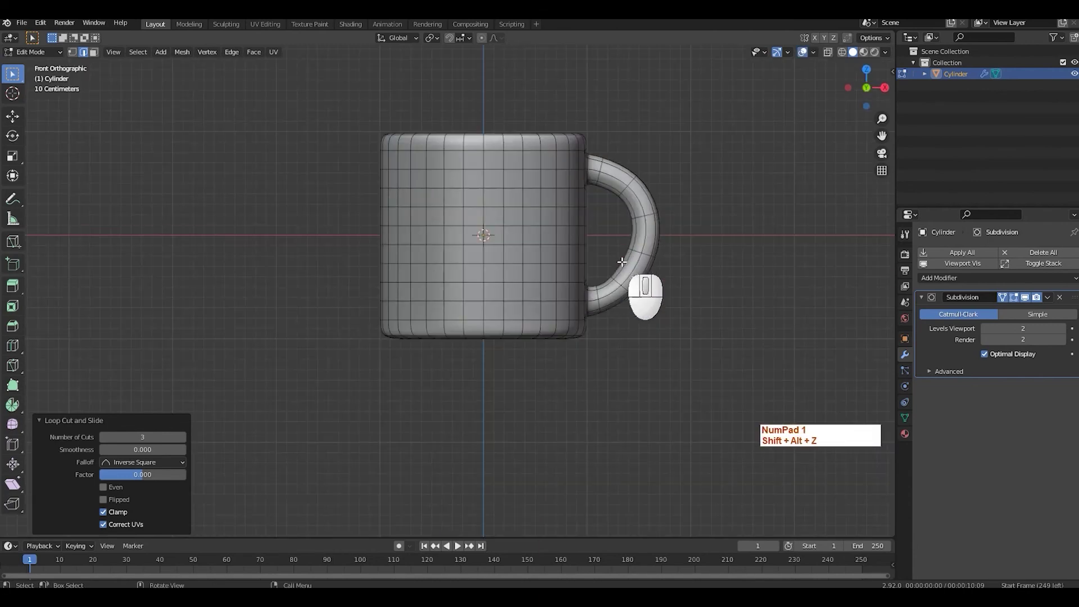
{"action": "scroll", "coordinate": [689, 242], "scroll_direction": "up", "scroll_amount": 3}
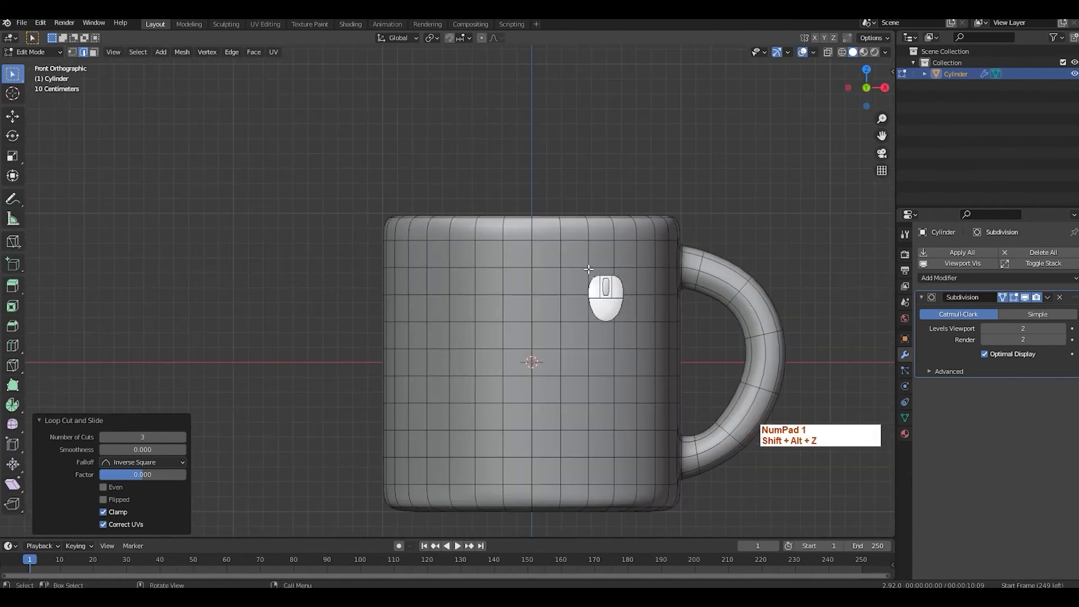
{"action": "middle_click_drag", "start_coordinate": [582, 244], "coordinate": [557, 210], "text": "shift"}
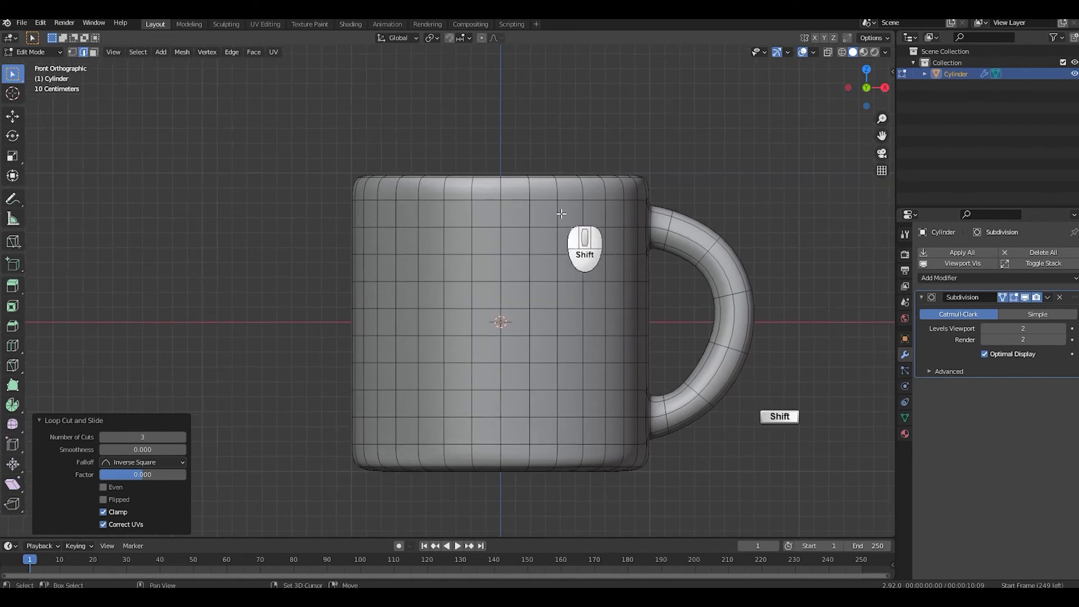
{"action": "key", "text": "shift+z"}
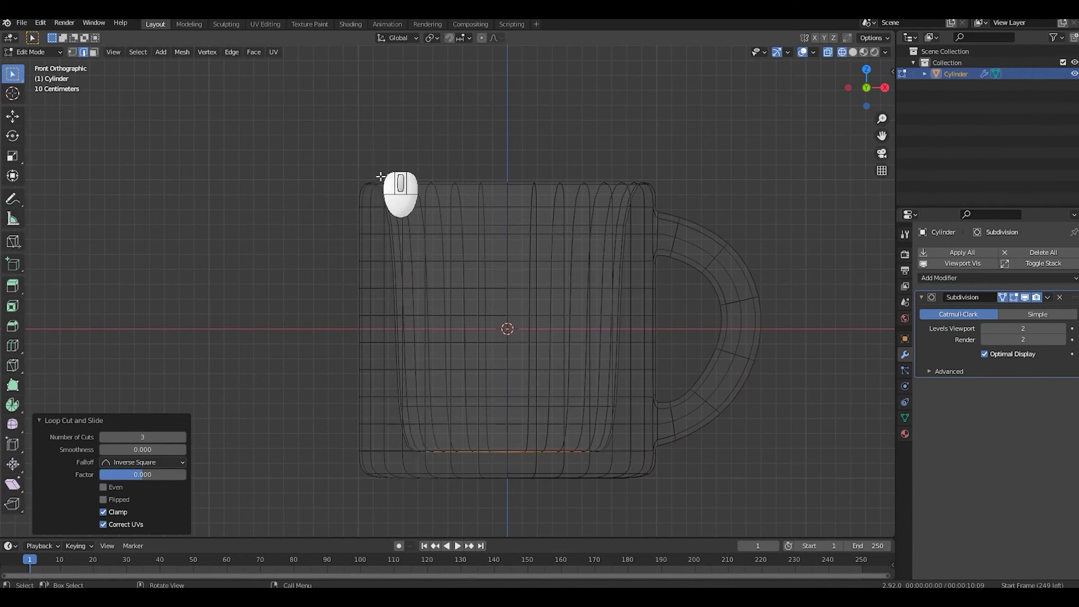
{"action": "key", "text": "shift+z"}
{"action": "middle_click_drag", "start_coordinate": [471, 225], "coordinate": [466, 237]}
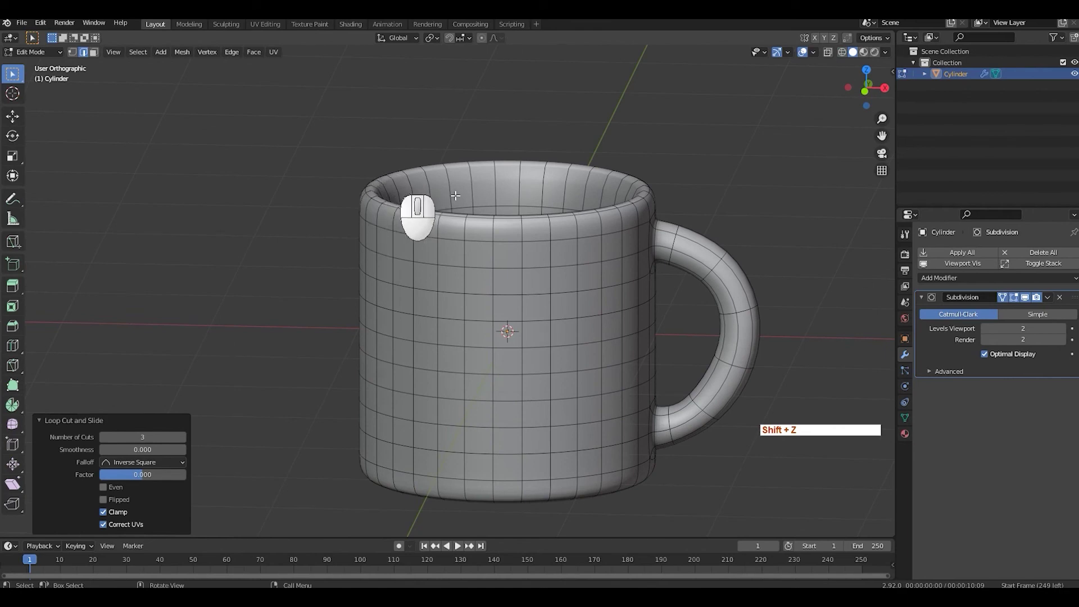
{"action": "middle_click_drag", "start_coordinate": [495, 224], "coordinate": [509, 222]}
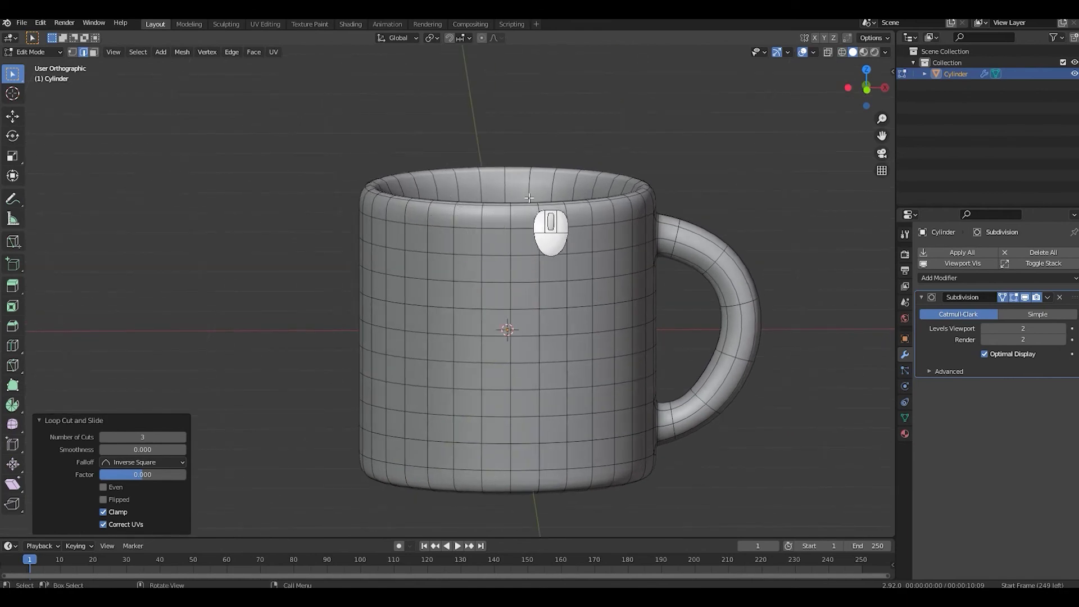
Add four evenly spaced, unslid loop cuts around the mug's inner wall
{"action": "middle_click_drag", "start_coordinate": [573, 186], "coordinate": [537, 315]}
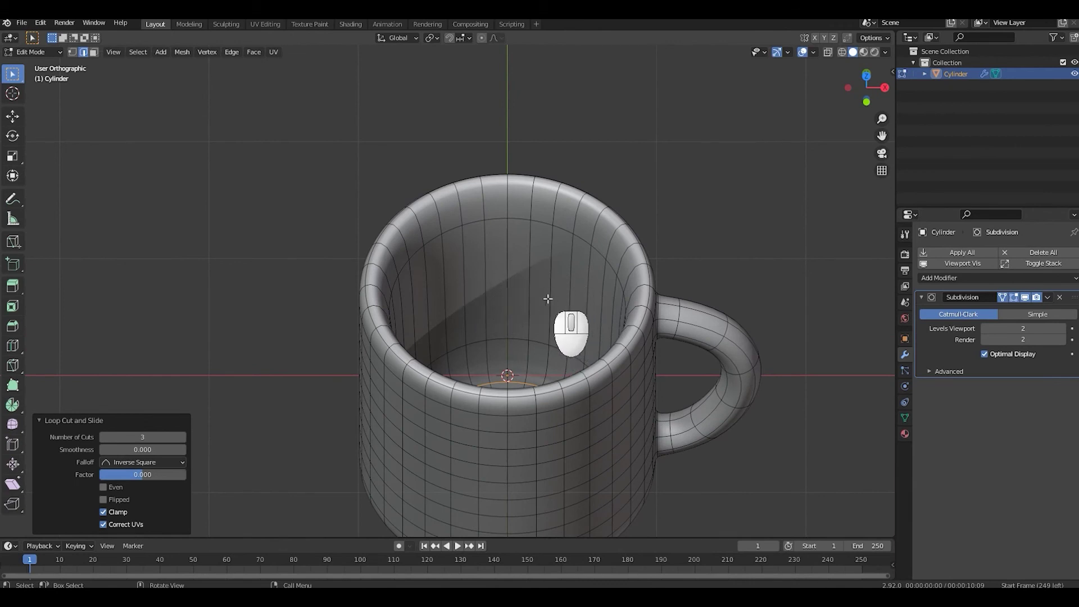
{"action": "key", "text": "ctrl+r"}
{"action": "scroll", "coordinate": [547, 290], "scroll_direction": "up", "scroll_amount": 3}
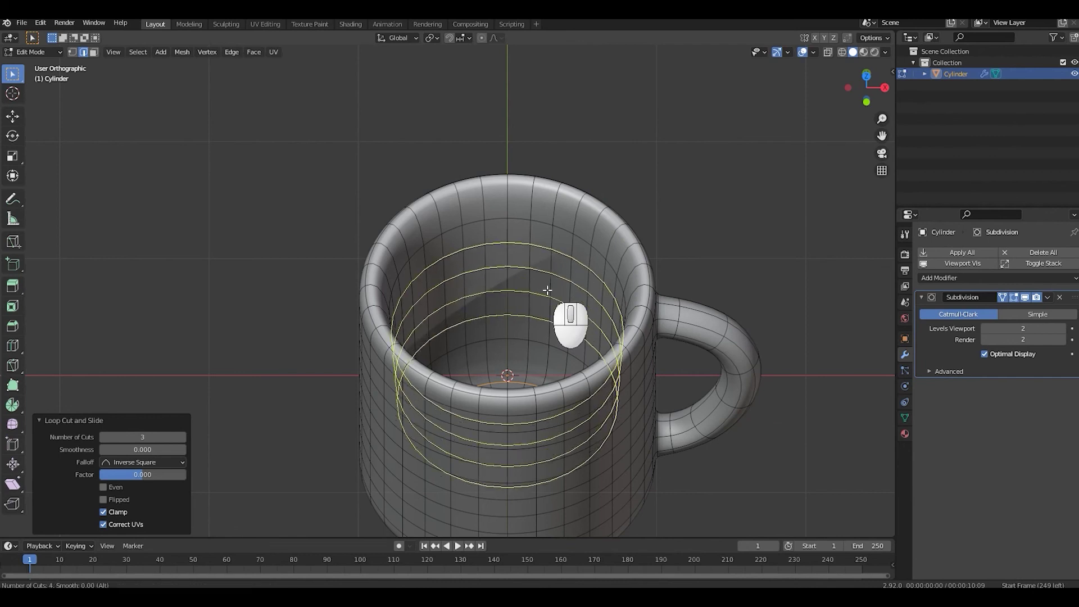
{"action": "left_click", "coordinate": [548, 290]}
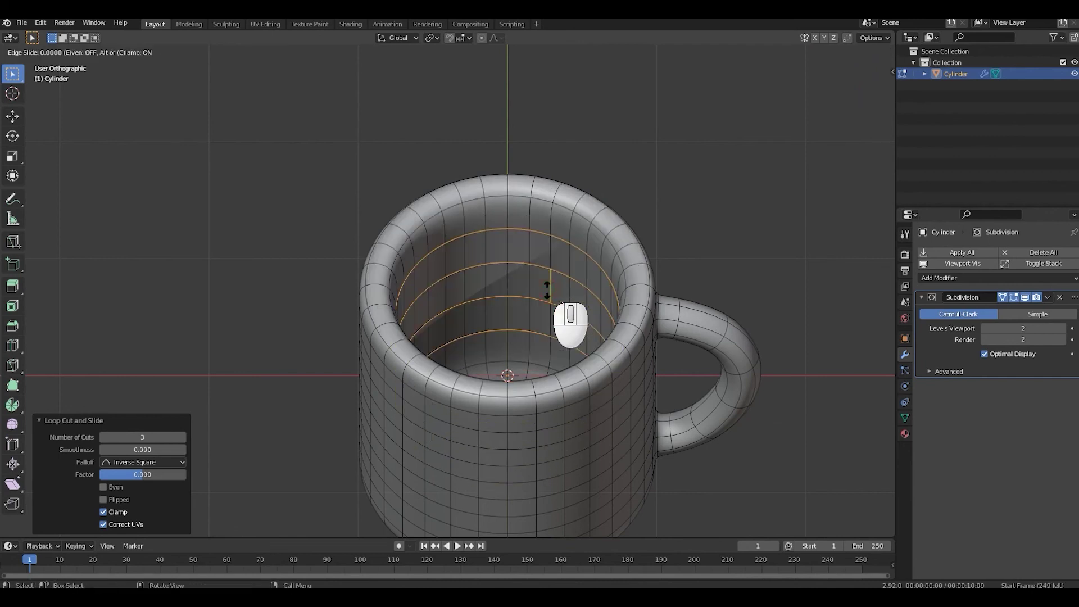
{"action": "key", "text": "Escape"}
Inspect the inner wall's new loops in front wireframe view and the rim's shading with overlays hidden, restoring solid shading and overlays
{"action": "middle_click_drag", "start_coordinate": [495, 281], "coordinate": [444, 225]}
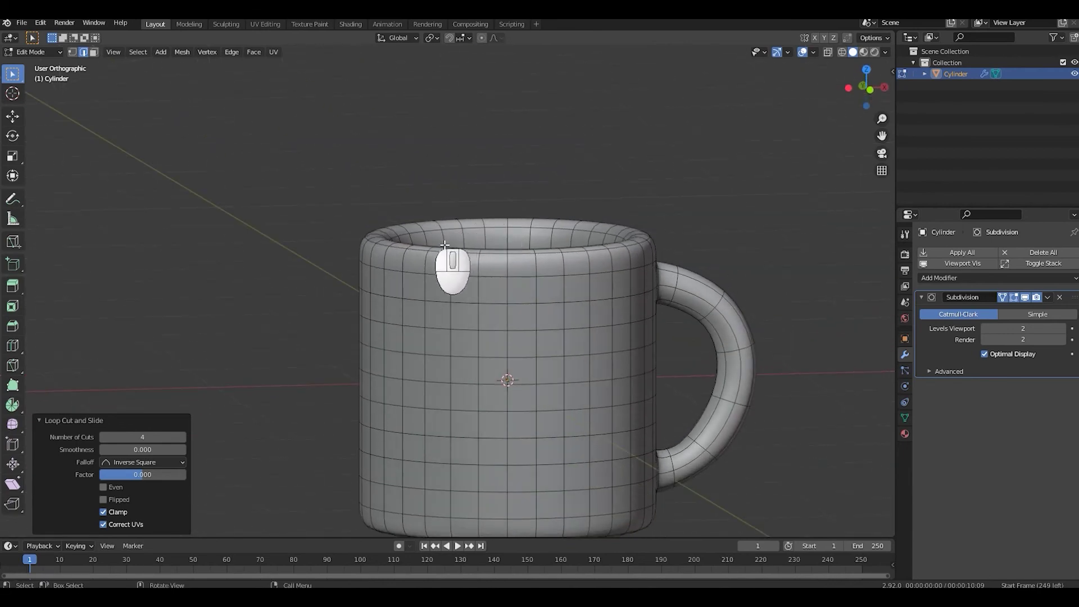
{"action": "key", "text": "shift+z"}
{"action": "key", "text": "KP_1"}
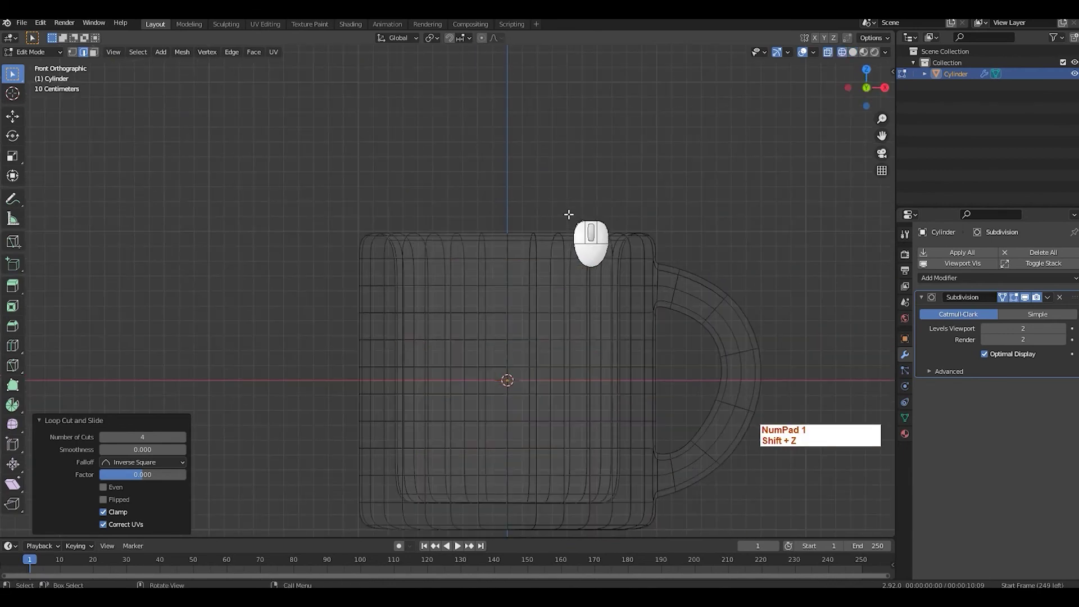
{"action": "scroll", "coordinate": [569, 214], "scroll_direction": "up", "scroll_amount": 1}
{"action": "middle_click_drag", "start_coordinate": [489, 294], "coordinate": [503, 194], "text": "shift"}
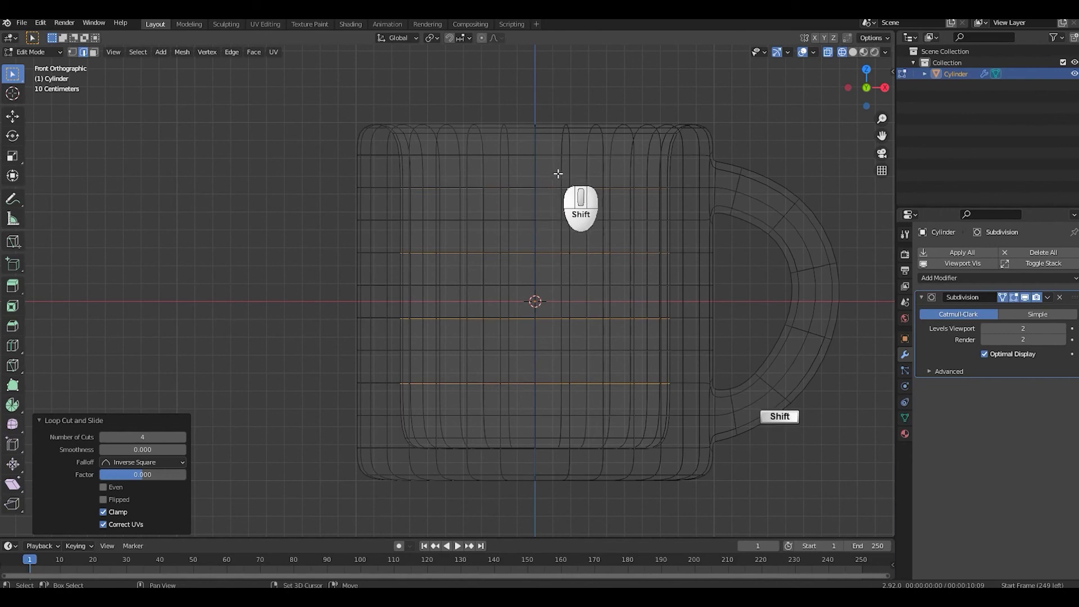
{"action": "key", "text": "shift+z"}
{"action": "middle_click_drag", "start_coordinate": [558, 176], "coordinate": [539, 207]}
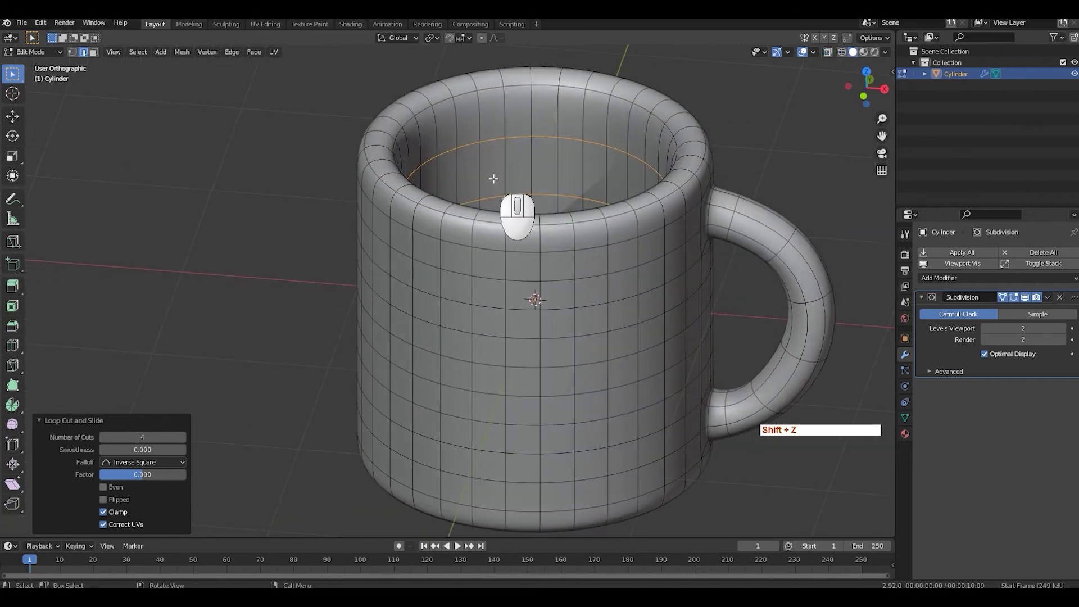
{"action": "key", "text": "shift+alt+z"}
{"action": "middle_click_drag", "start_coordinate": [492, 158], "coordinate": [420, 146]}
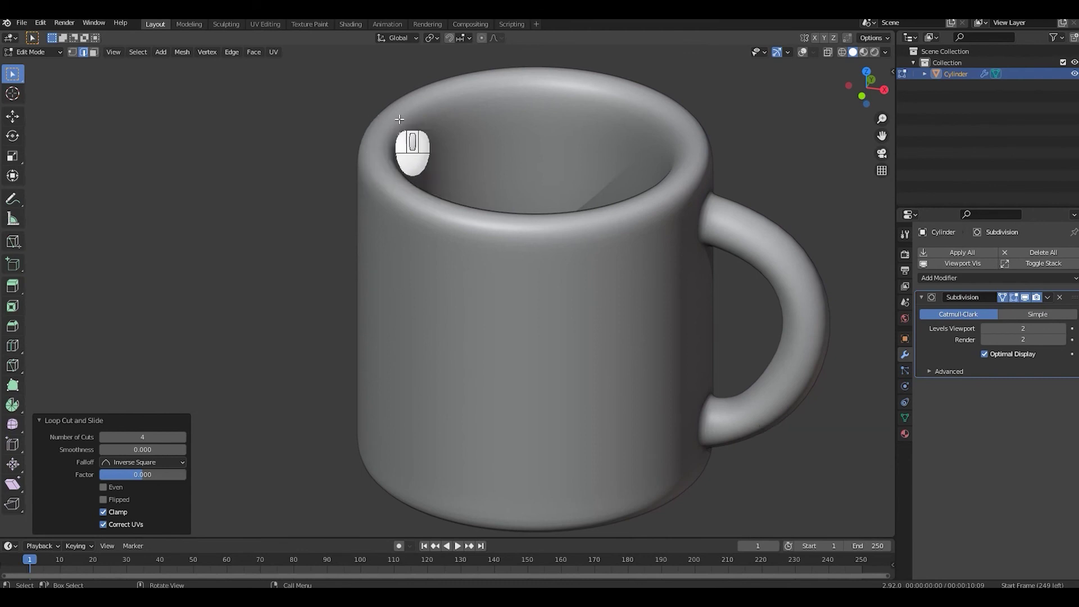
{"action": "middle_click_drag", "start_coordinate": [551, 163], "coordinate": [602, 219], "text": "shift"}
{"action": "key", "text": "shift+alt+z"}
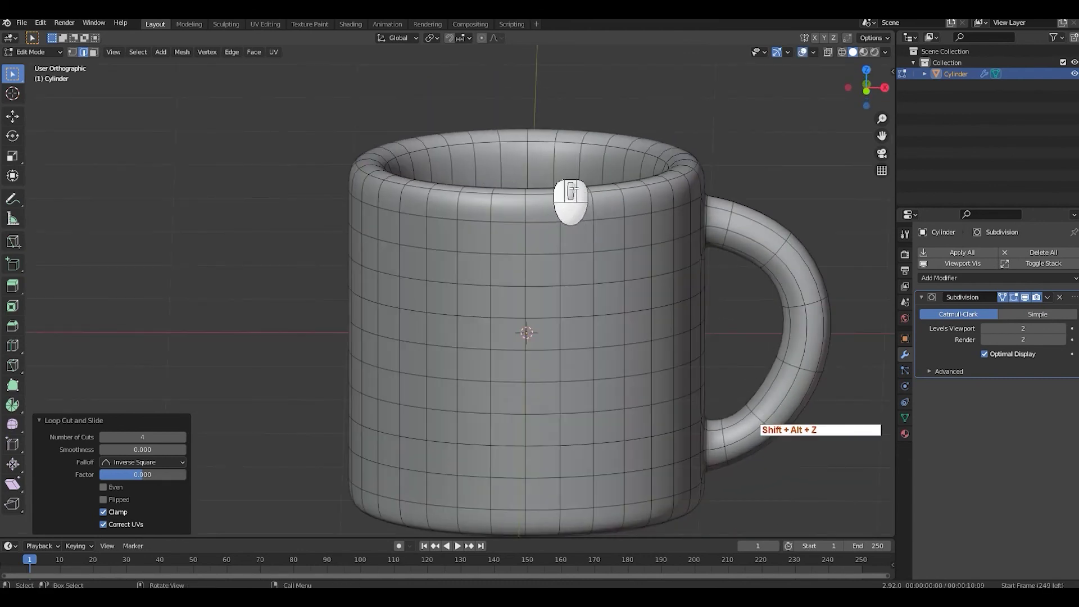
Add one loop cut to the mug's outer wall just below the rim, slid fully to the rim edge at factor -1, and check its shading without overlays
{"action": "middle_click_drag", "start_coordinate": [557, 185], "coordinate": [544, 217]}
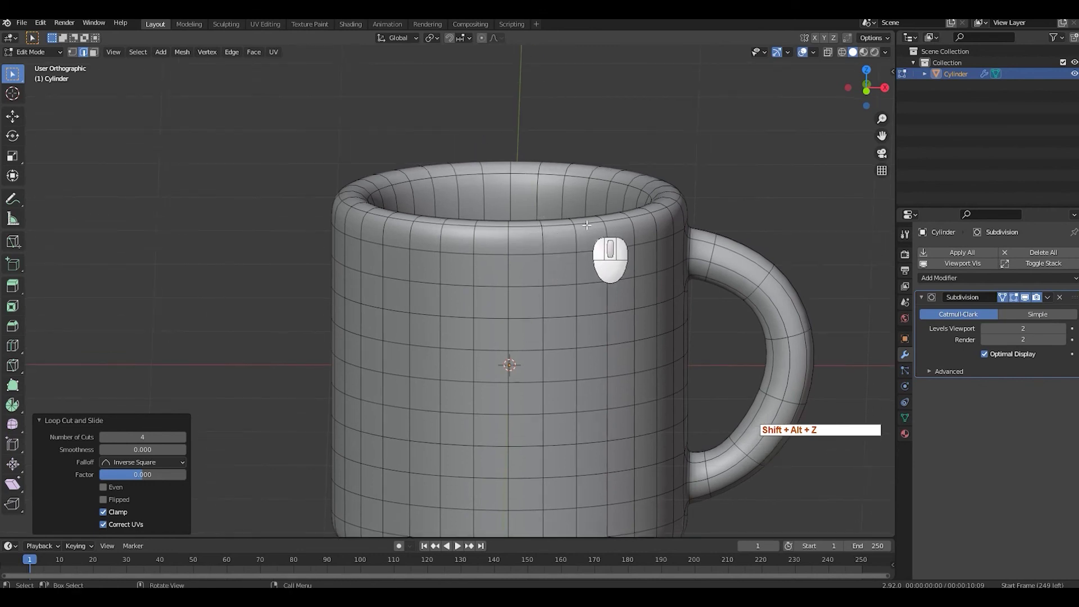
{"action": "scroll", "coordinate": [584, 226], "scroll_direction": "up", "scroll_amount": 1}
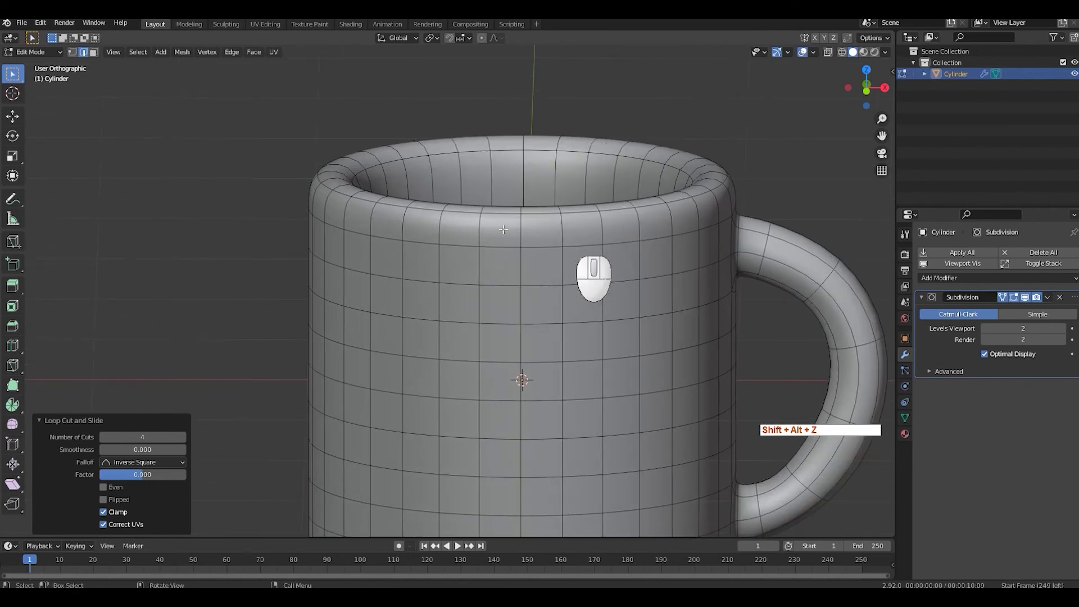
{"action": "key", "text": "ctrl+r"}
{"action": "left_click", "coordinate": [557, 227]}
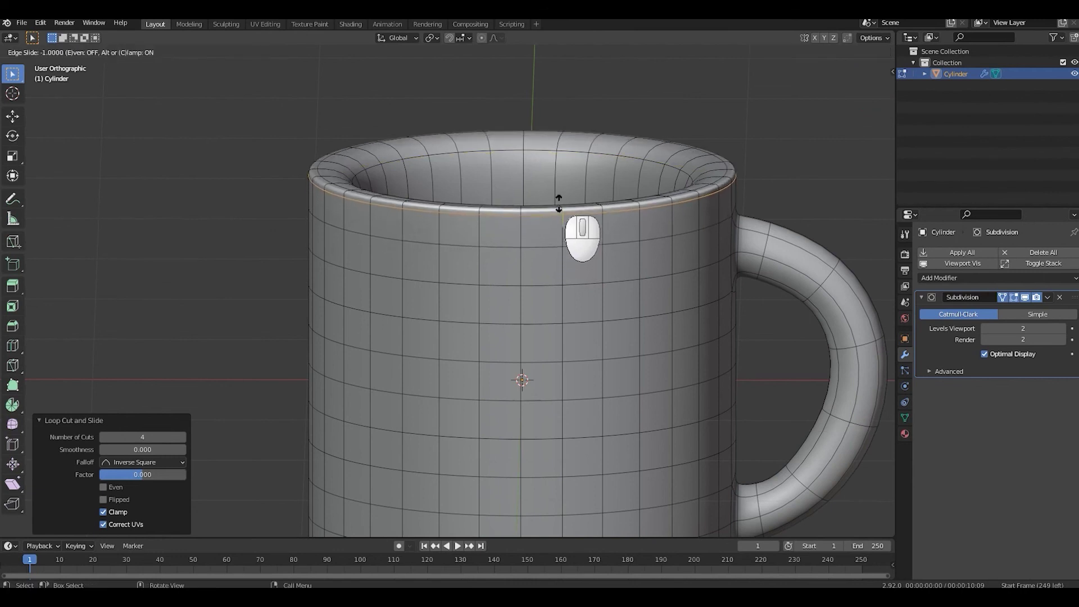
{"action": "left_click_drag", "start_coordinate": [558, 204], "coordinate": [596, 212]}
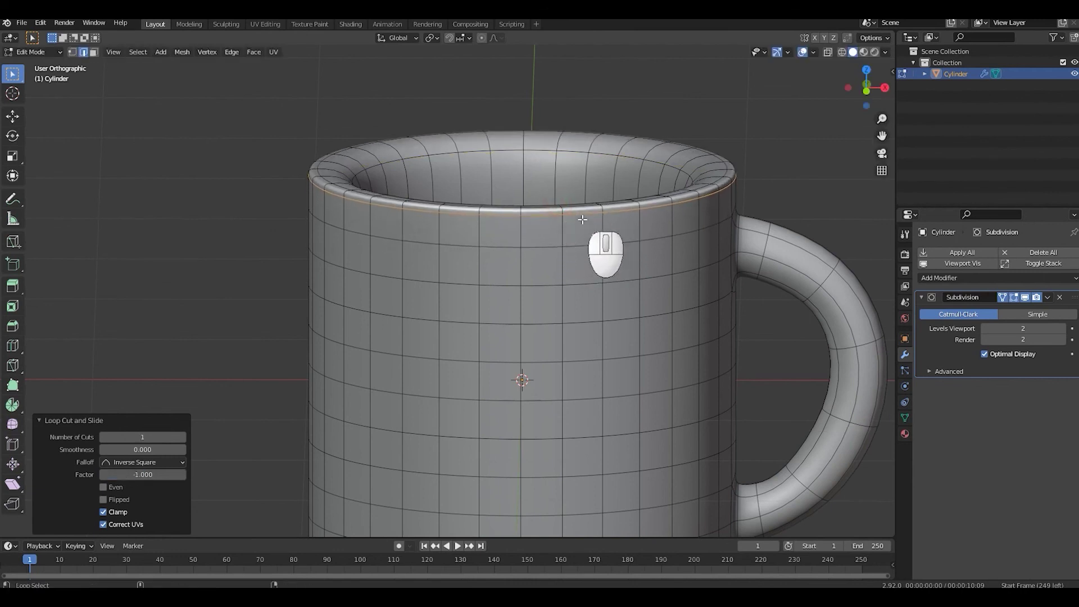
{"action": "key", "text": "shift+alt+z"}
{"action": "middle_click_drag", "start_coordinate": [582, 219], "coordinate": [582, 251]}
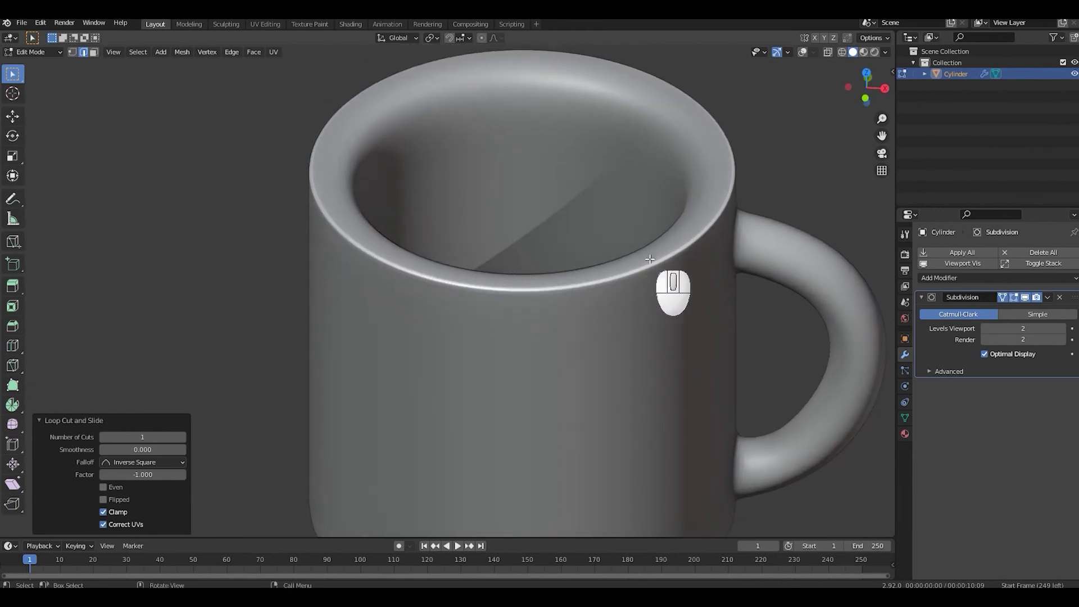
{"action": "middle_click_drag", "start_coordinate": [616, 269], "coordinate": [457, 176]}
{"action": "key", "text": "shift+alt+z"}
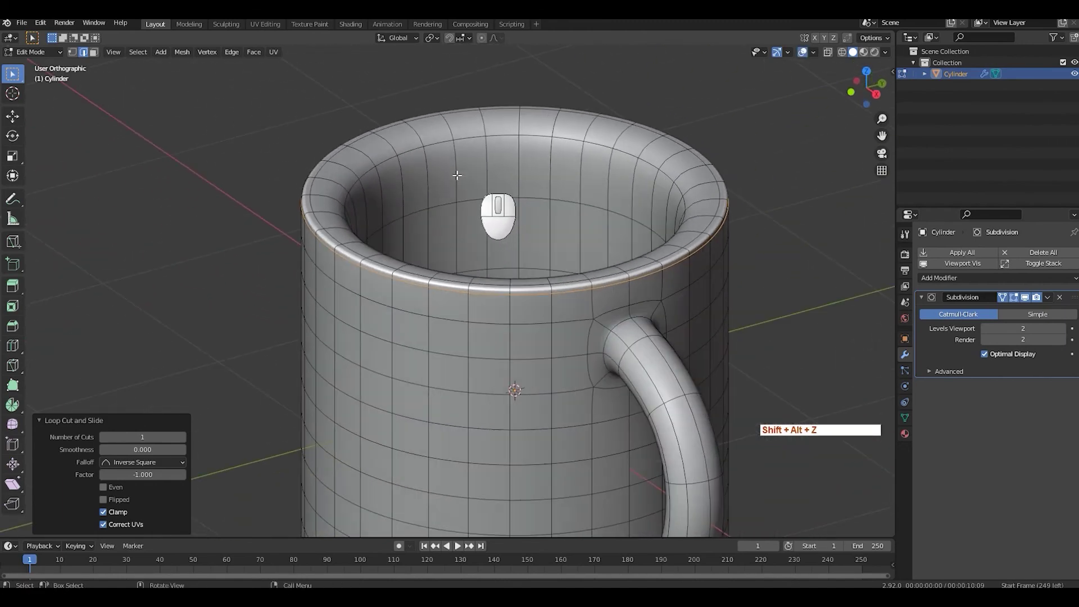
Add one loop cut to the mug's upper inner wall, slid fully to the rim edge at factor 1, and hide the overlays to check the shading
{"action": "key", "text": "ctrl+r"}
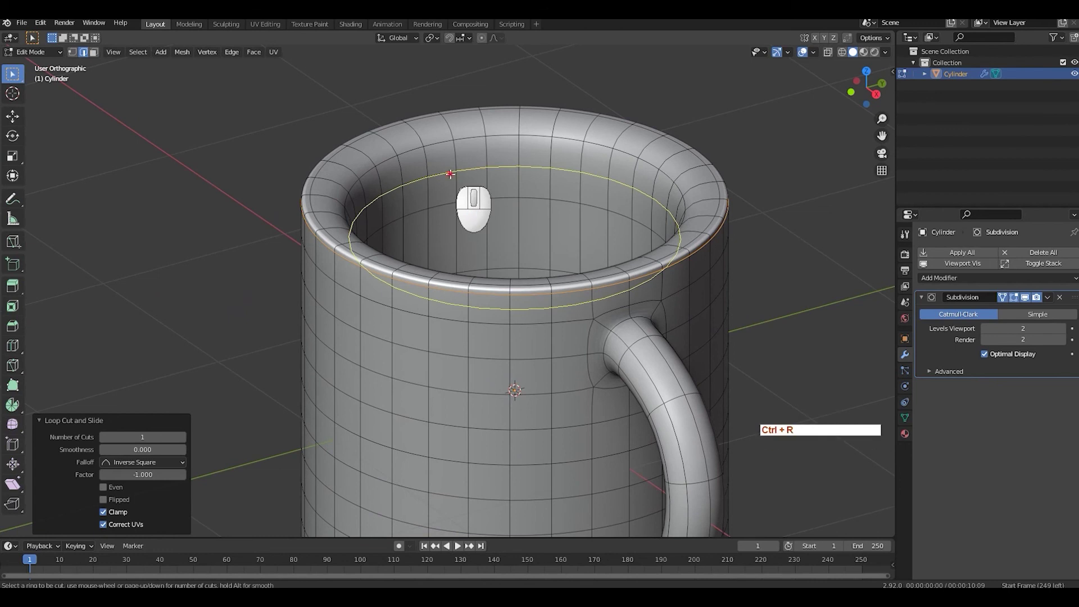
{"action": "left_click", "coordinate": [450, 174]}
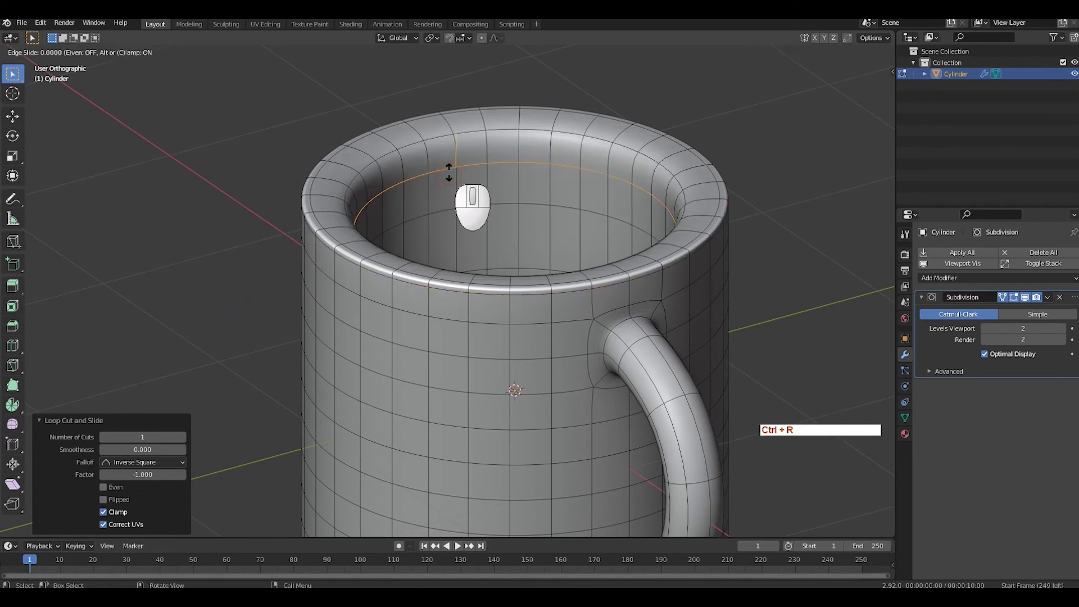
{"action": "left_click", "coordinate": [451, 130]}
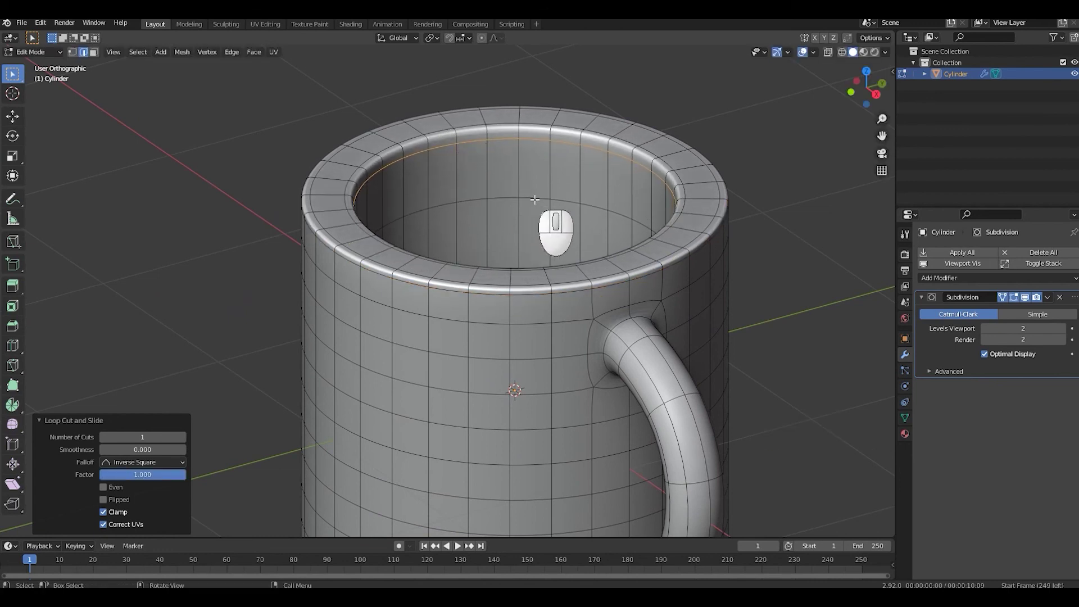
{"action": "key", "text": "shift+alt+z"}
{"action": "middle_click_drag", "start_coordinate": [538, 201], "coordinate": [555, 223]}
{"action": "middle_click_drag", "start_coordinate": [546, 171], "coordinate": [437, 182]}
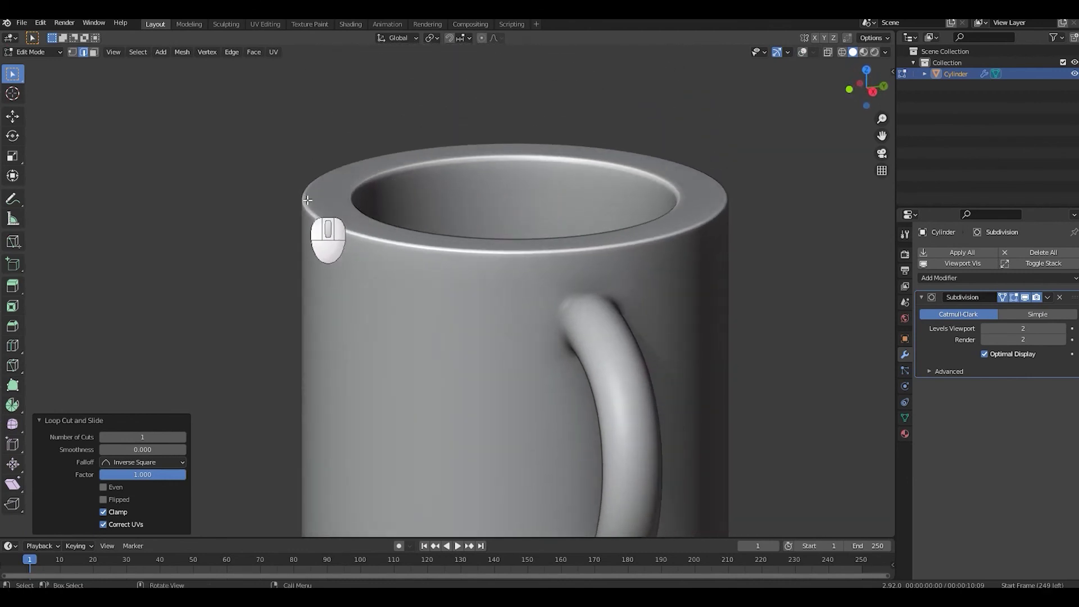
Restore the overlays and dissolve the tight edge loops along the inner and outer sides of the mug's rim
{"action": "middle_click_drag", "start_coordinate": [535, 193], "coordinate": [569, 212]}
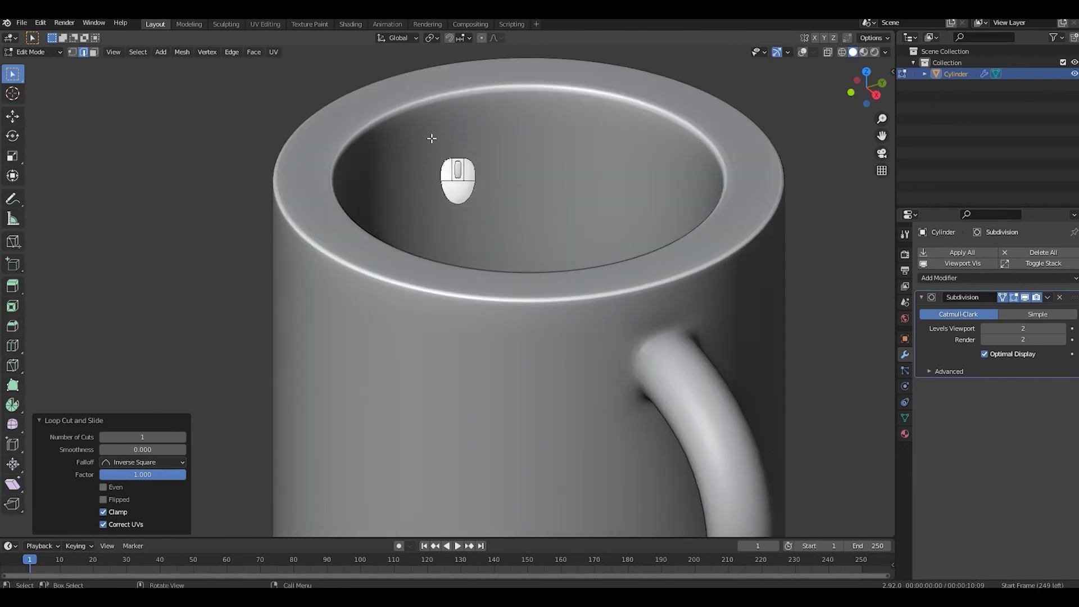
{"action": "key", "text": "shift+alt+z"}
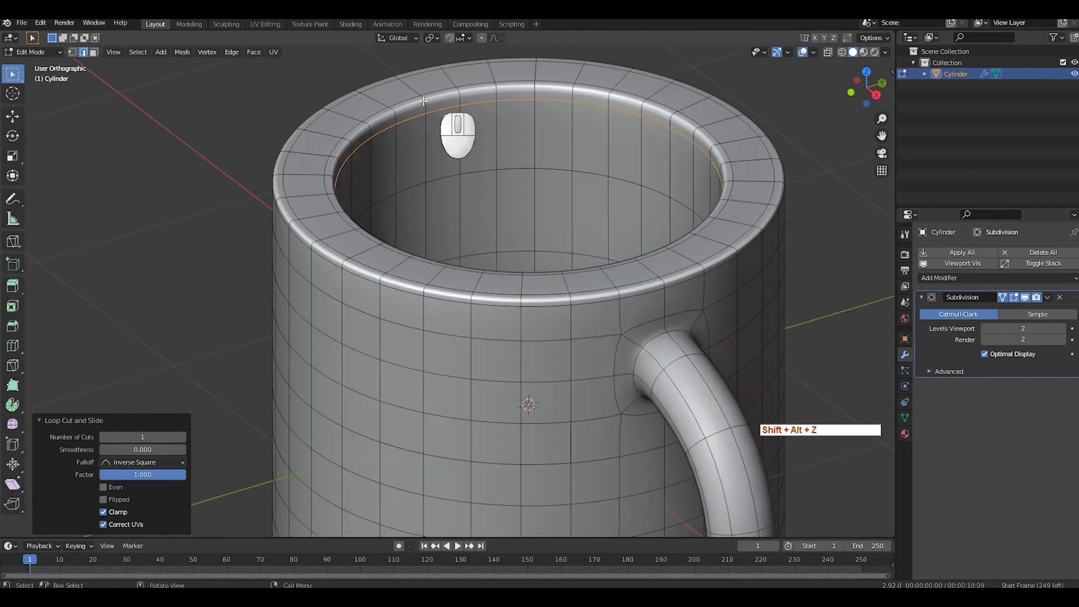
{"action": "scroll", "coordinate": [472, 159], "scroll_direction": "down", "scroll_amount": 1}
{"action": "middle_click_drag", "start_coordinate": [478, 165], "coordinate": [503, 200]}
{"action": "scroll", "coordinate": [503, 200], "scroll_direction": "up", "scroll_amount": 1}
{"action": "middle_click_drag", "start_coordinate": [503, 200], "coordinate": [443, 276]}
{"action": "key", "text": "ctrl+x"}
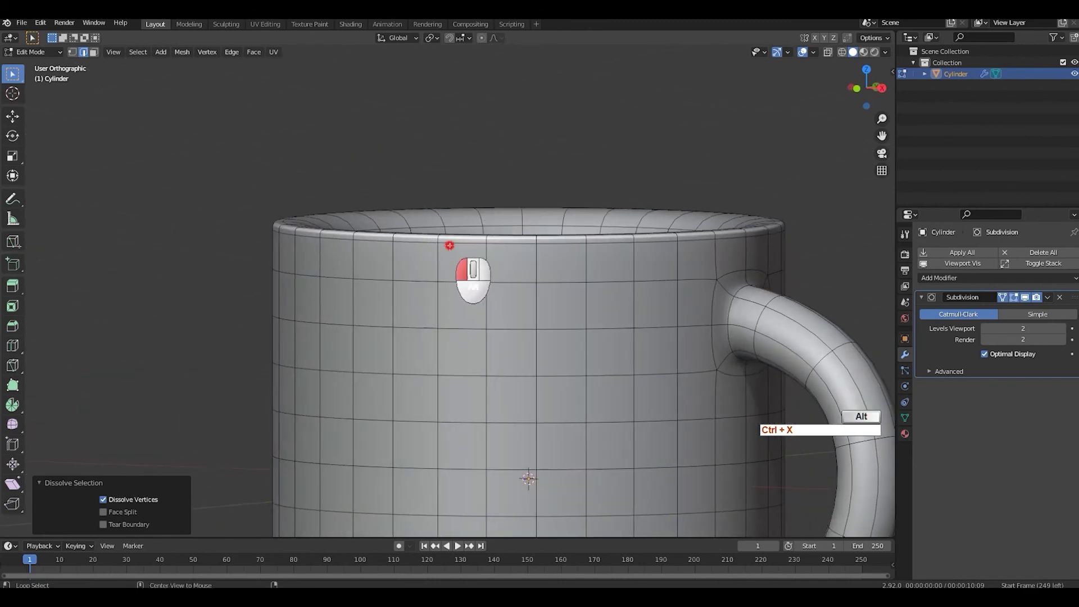
Add one loop cut to the upper inner wall near the rim at factor 0.954 and remove it with Dissolve Edges
{"action": "middle_click_drag", "start_coordinate": [497, 241], "coordinate": [509, 263]}
{"action": "scroll", "coordinate": [629, 382], "scroll_direction": "up", "scroll_amount": 2}
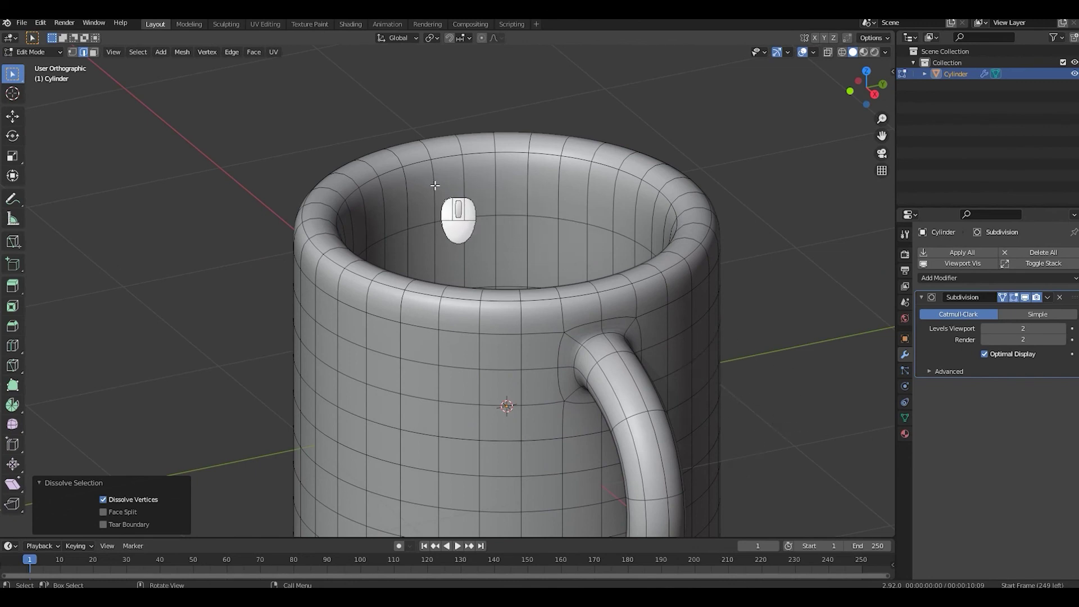
{"action": "middle_click_drag", "start_coordinate": [427, 208], "coordinate": [435, 204]}
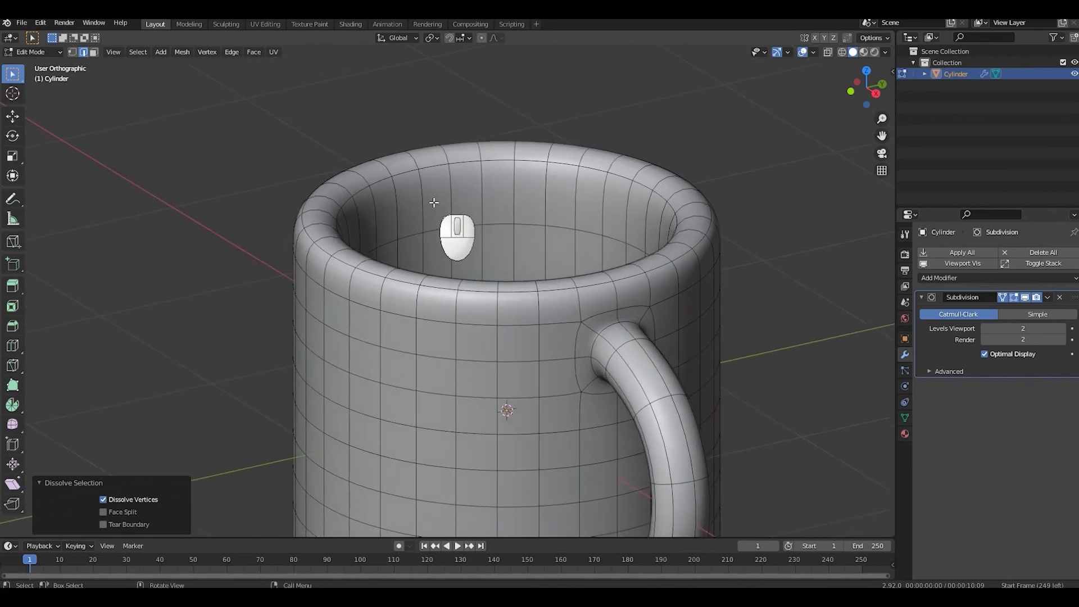
{"action": "key", "text": "ctrl+r"}
{"action": "left_click", "coordinate": [426, 188]}
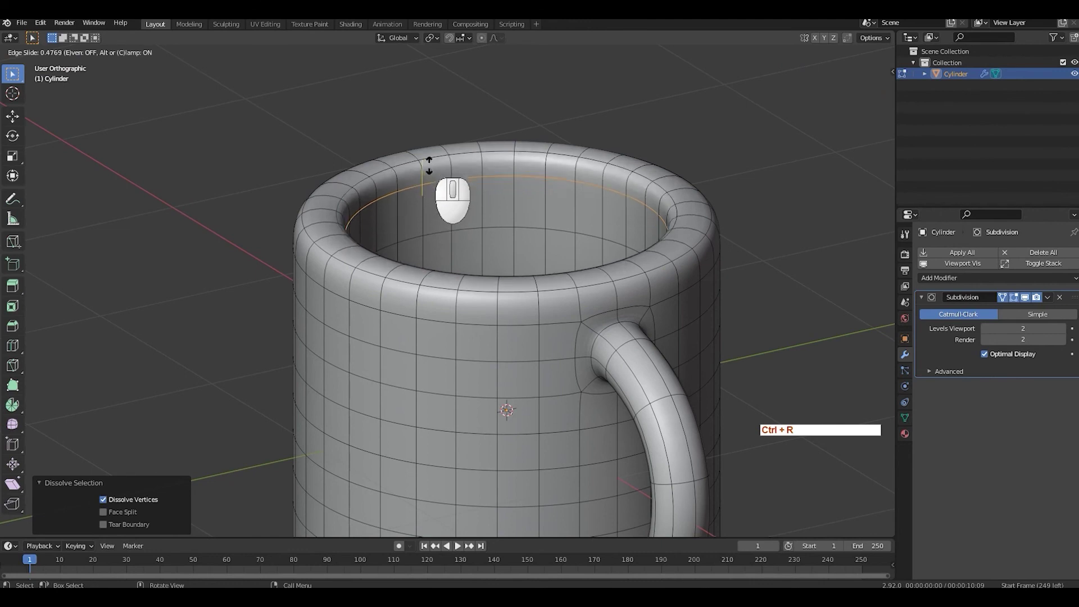
{"action": "left_click", "coordinate": [429, 158]}
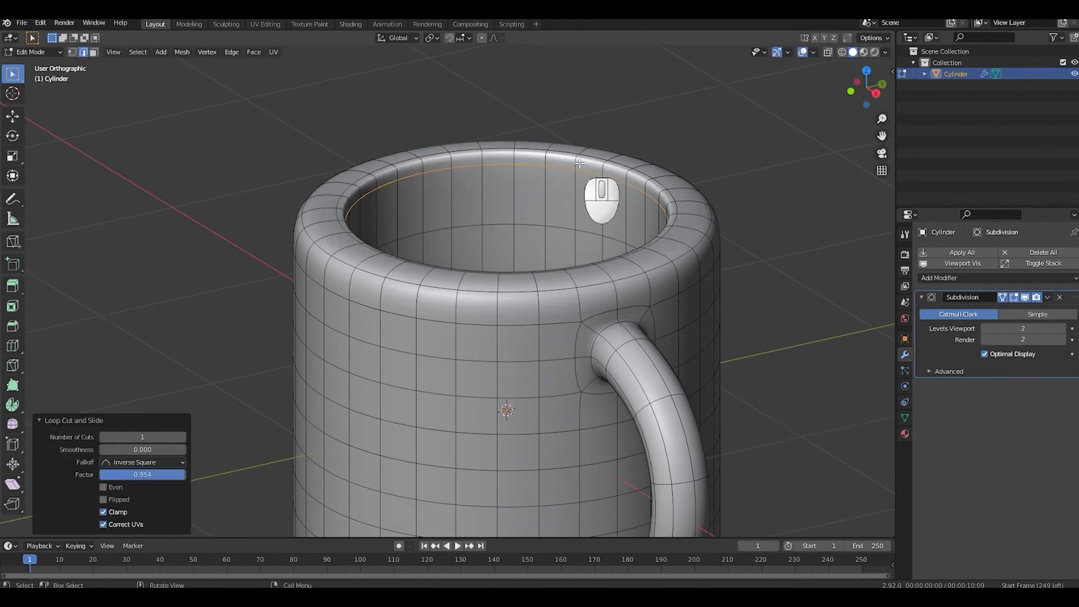
{"action": "key", "text": "x"}
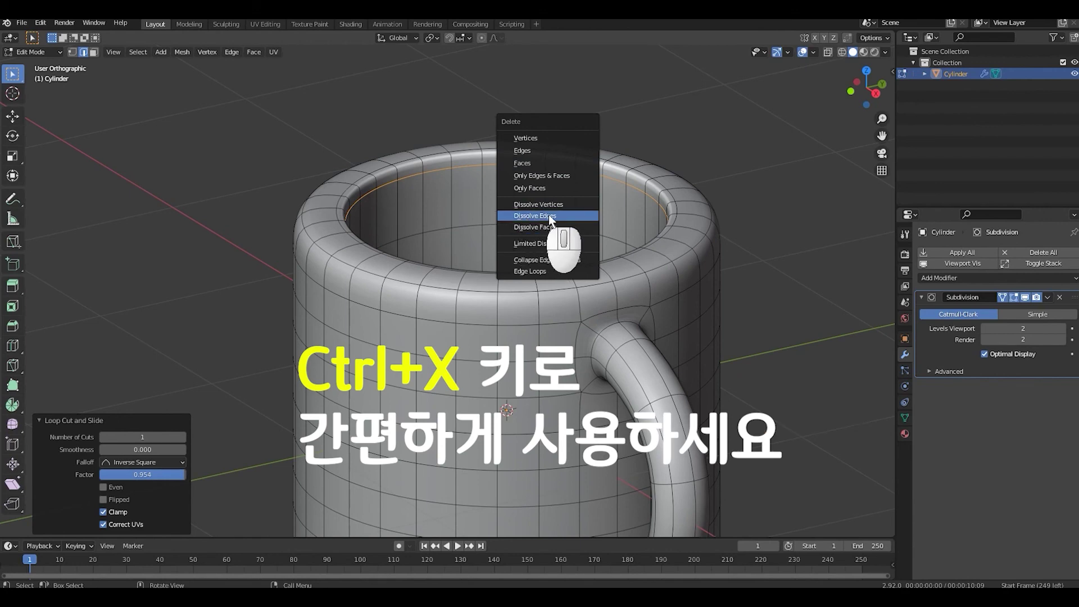
{"action": "left_click", "coordinate": [543, 216]}
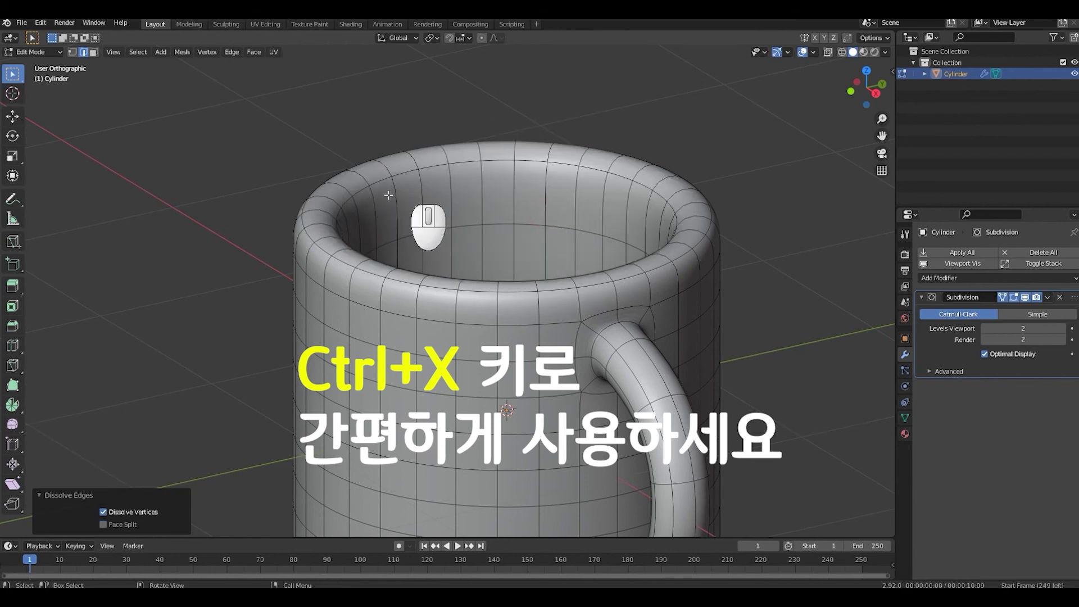
Inspect the rounded mug from several angles, set the front orthographic view and switch to Object Mode
{"action": "middle_click_drag", "start_coordinate": [462, 225], "coordinate": [518, 216]}
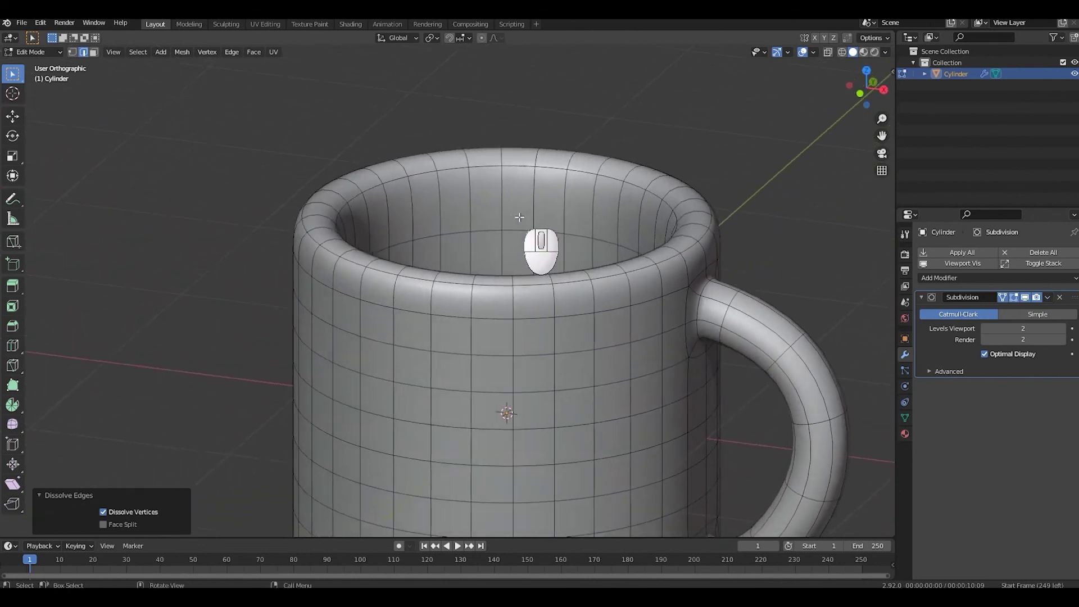
{"action": "scroll", "coordinate": [544, 246], "scroll_direction": "down", "scroll_amount": 3}
{"action": "middle_click_drag", "start_coordinate": [545, 267], "coordinate": [564, 225], "text": "shift"}
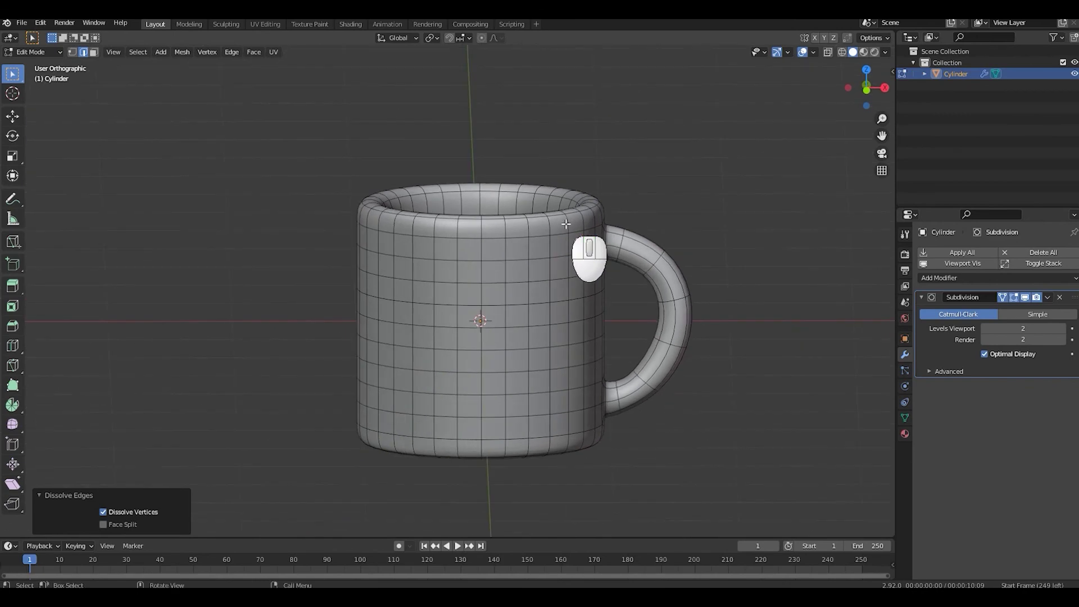
{"action": "mouse_move", "coordinate": [611, 252]}
{"action": "middle_mouse_down"}
{"action": "mouse_move", "coordinate": [610, 206]}
{"action": "mouse_move", "coordinate": [596, 353]}
{"action": "mouse_move", "coordinate": [608, 250]}
{"action": "middle_mouse_up"}
{"action": "scroll", "coordinate": [608, 250], "scroll_direction": "up", "scroll_amount": 2}
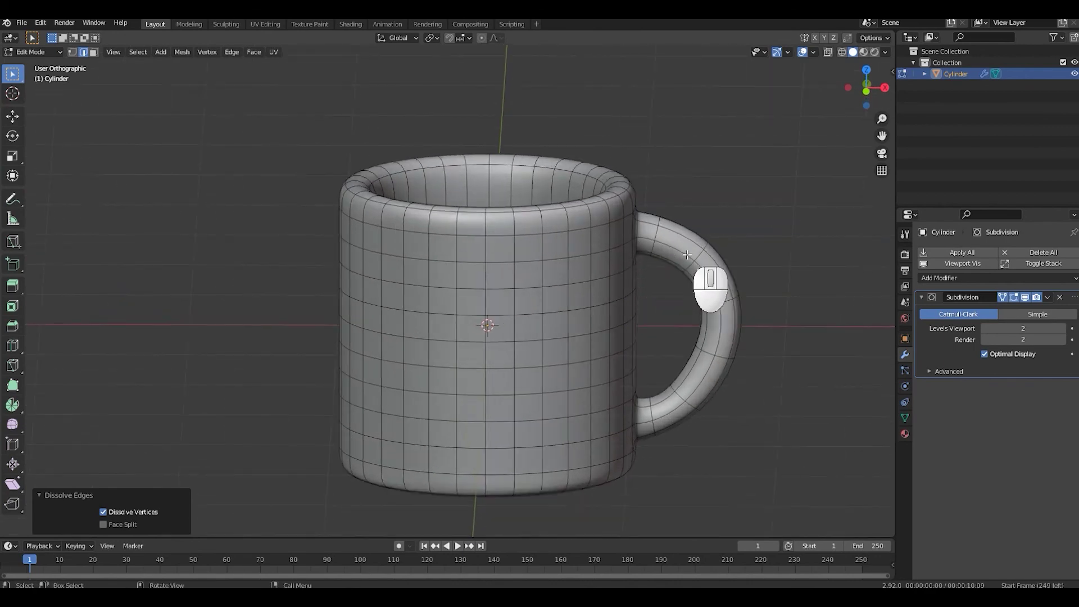
{"action": "key", "text": "KP_1"}
{"action": "scroll", "coordinate": [690, 256], "scroll_direction": "down", "scroll_amount": 2}
{"action": "middle_click_drag", "start_coordinate": [681, 272], "coordinate": [659, 302], "text": "shift"}
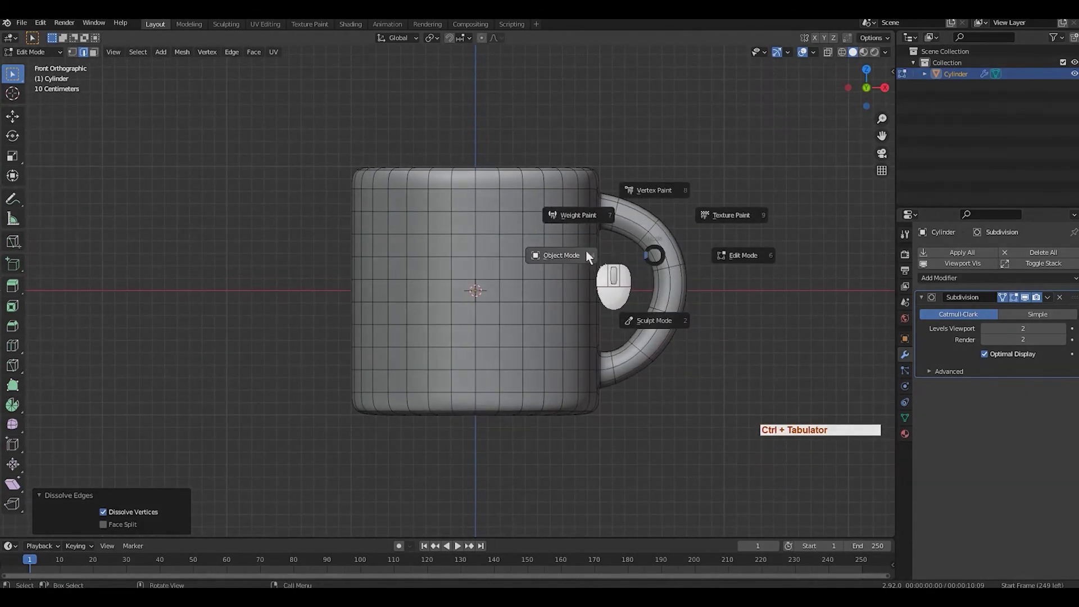
{"action": "left_click", "coordinate": [586, 256]}
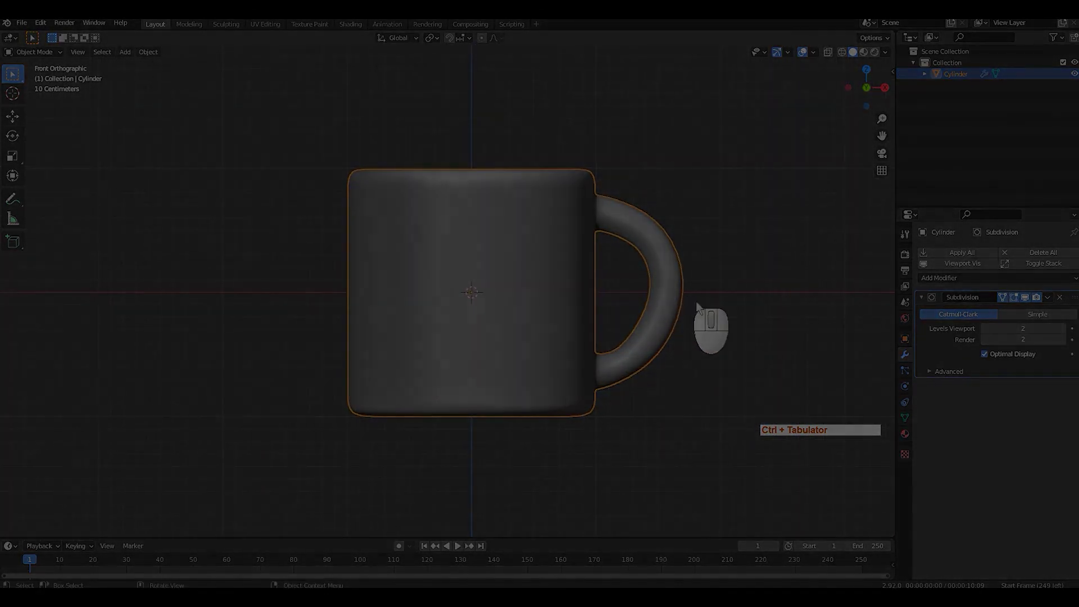